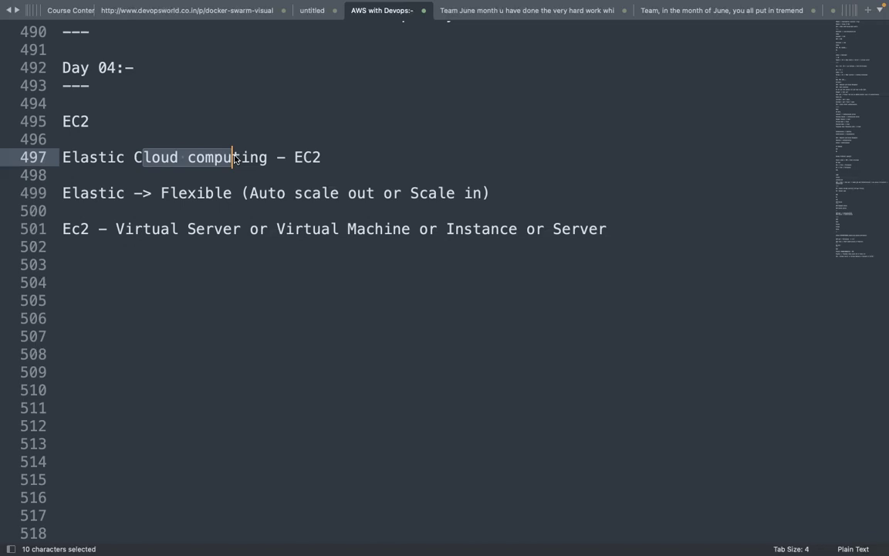
Step: Add a "----" divider below the Ec2 definition line, followed by blank lines
left_click(610, 229)
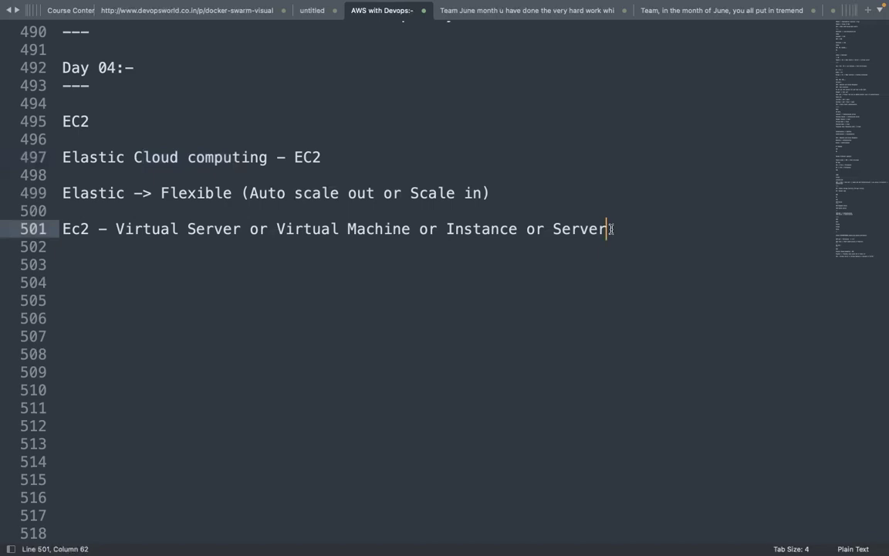
key("Return")
key("Return")
type("----")
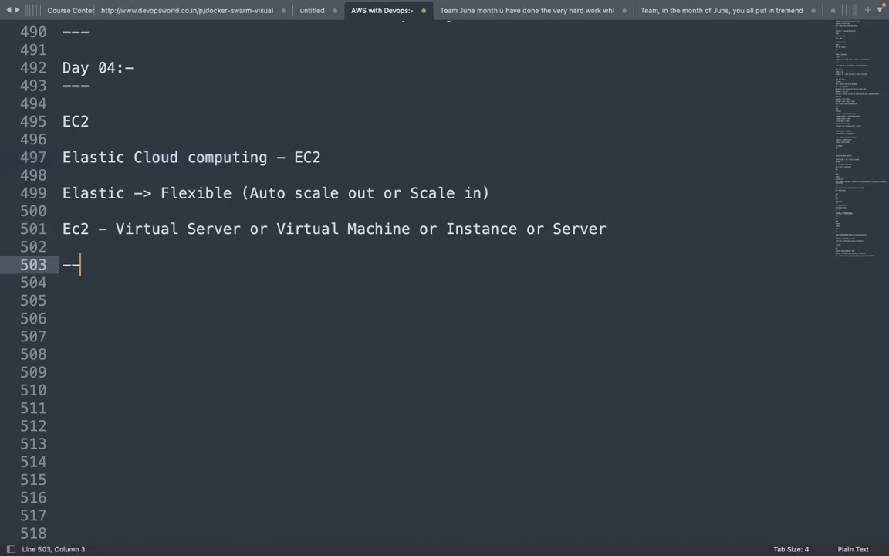
key("Return")
key("Return")
key("Return")
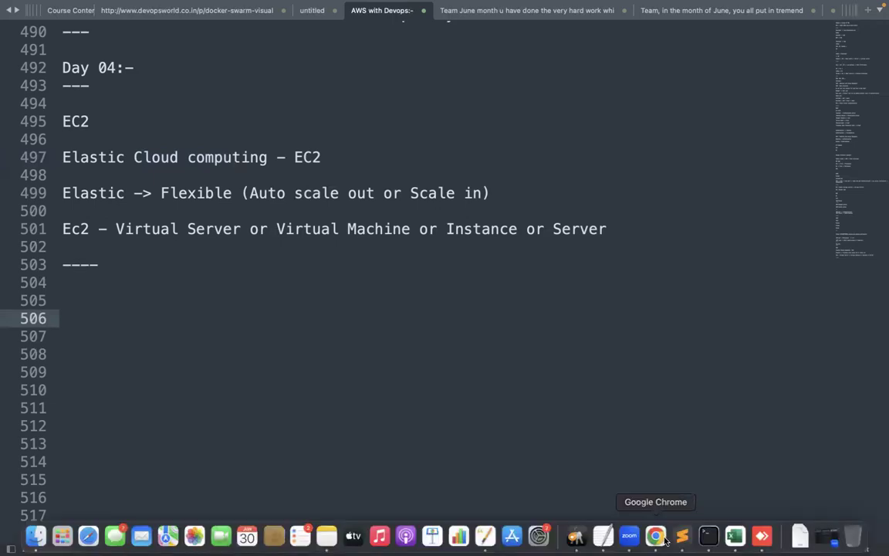
Step: Switch to Chrome and search the AWS services for EC2, S3 and IAM in turn
left_click(655, 538)
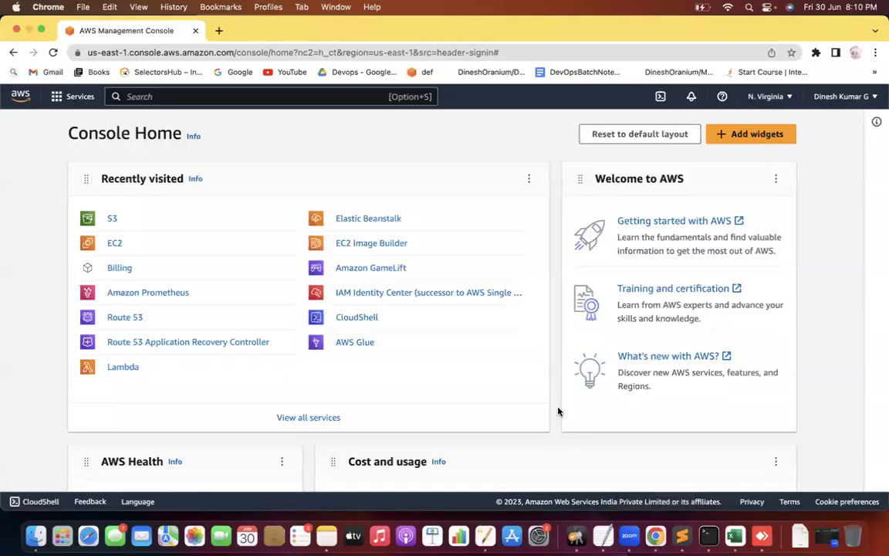
left_click(139, 94)
type("EC2")
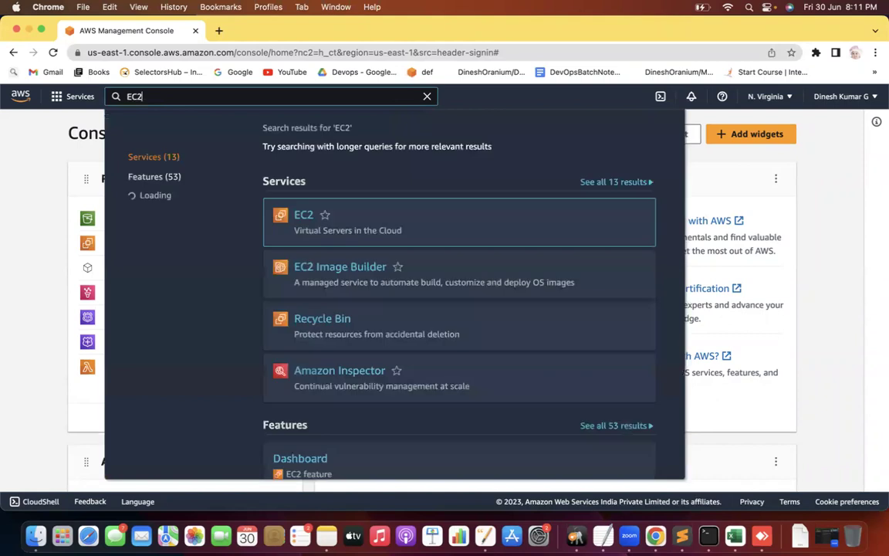
mouse_move(380, 231)
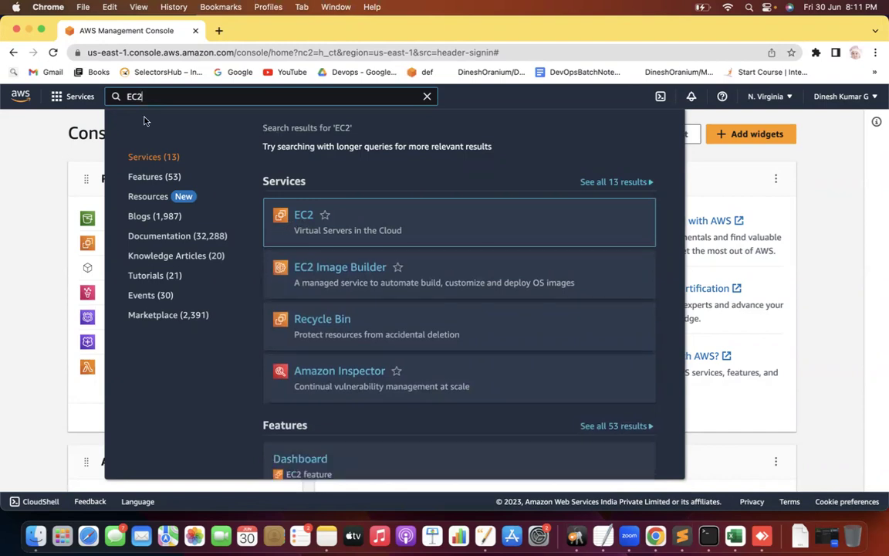
key("super+a")
type("S3")
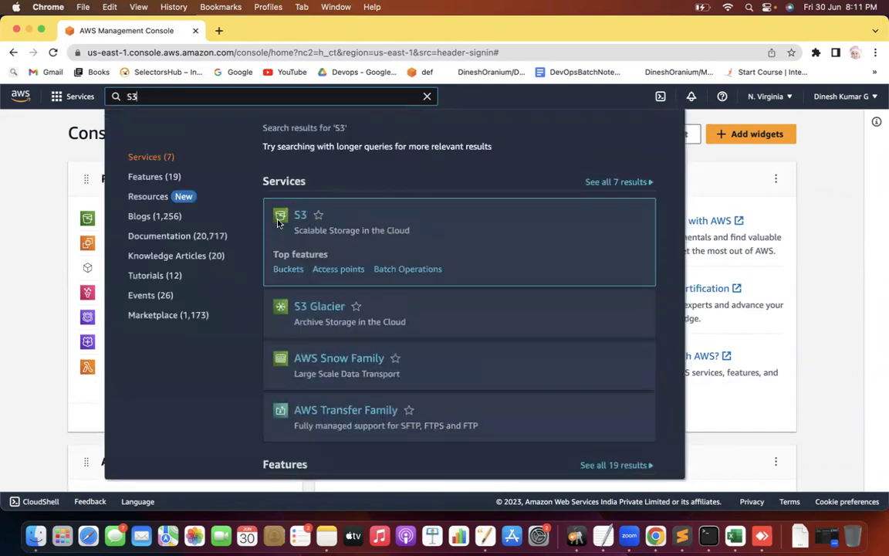
left_click(116, 88)
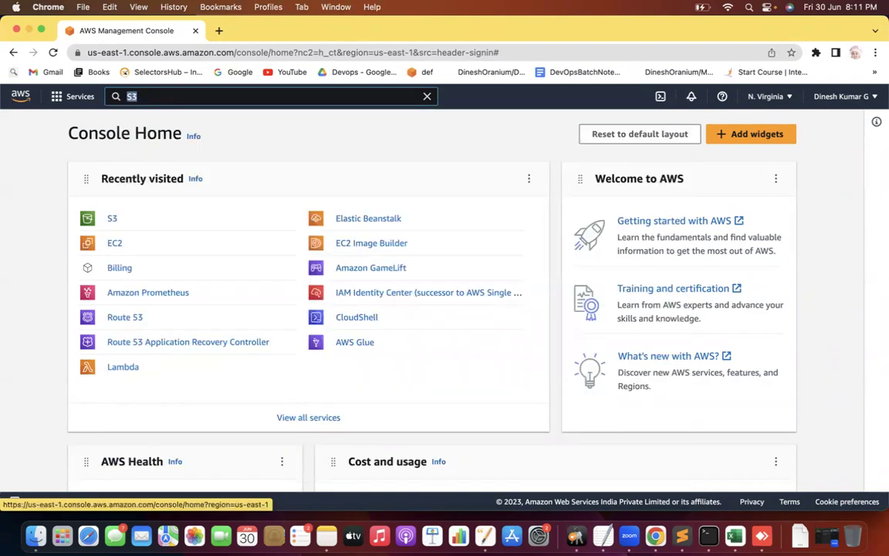
type("IAM")
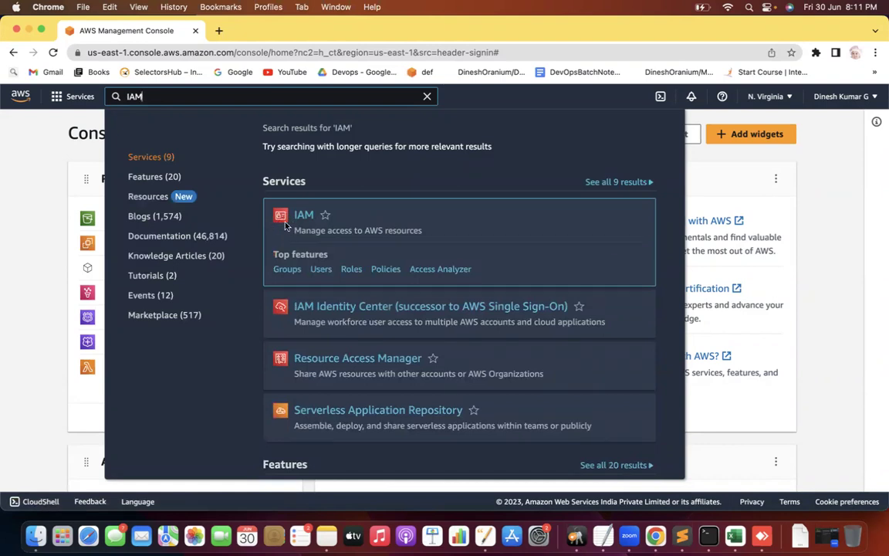
Step: Search for the EC2 service, open its dashboard and bring up the form for launching an instance
key("super+a")
type("EC2")
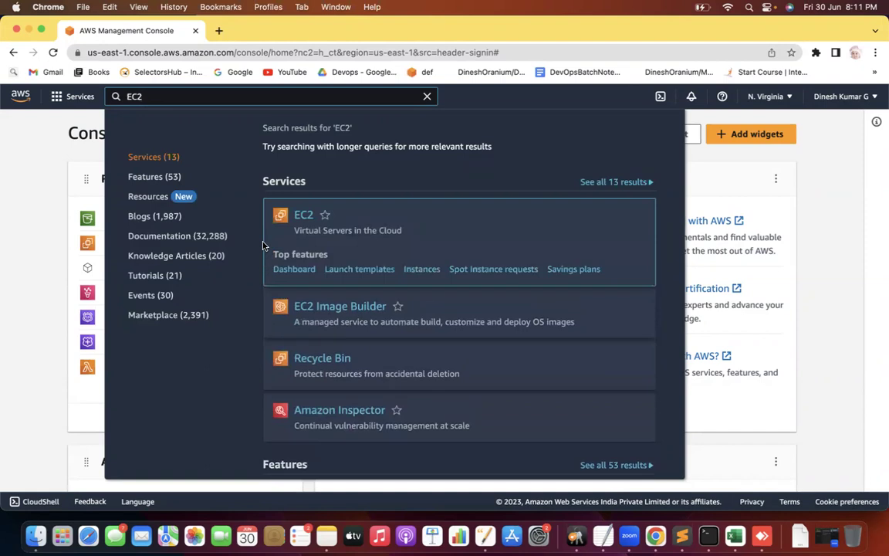
left_click(305, 217)
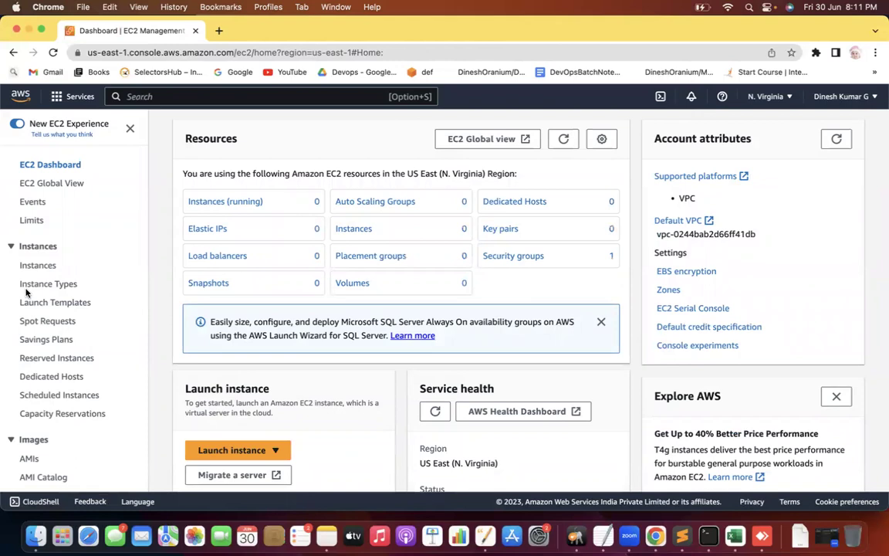
left_click(242, 456)
left_click(252, 407)
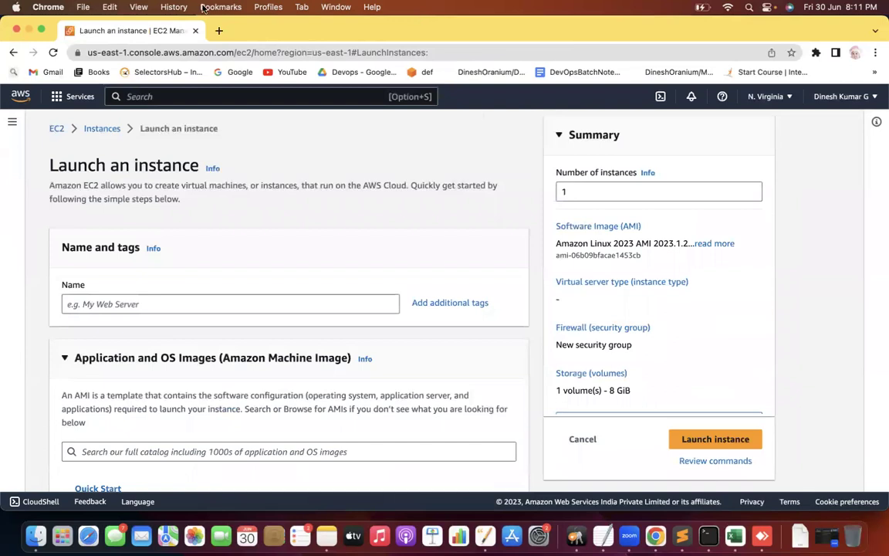
Step: Go back to the EC2 dashboard through the service search and start a fresh instance launch
left_click(68, 97)
left_click(160, 97)
type("Ec2")
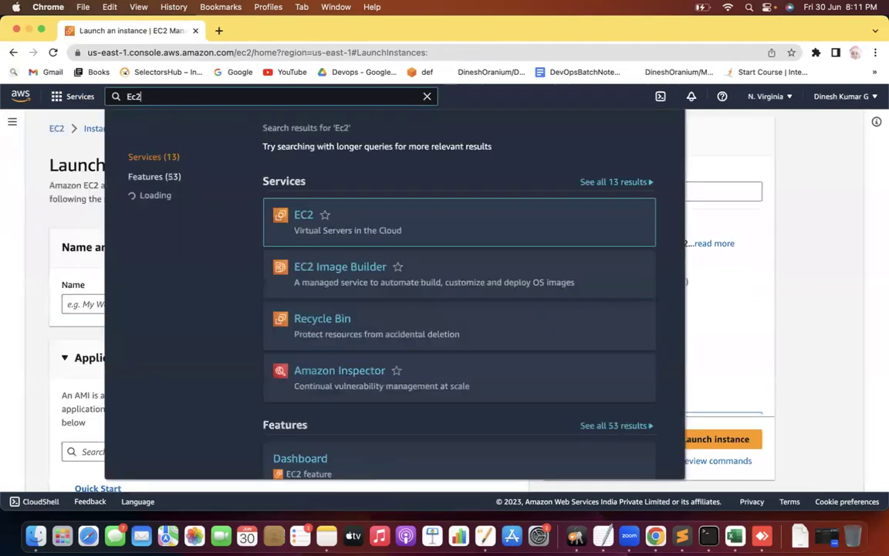
left_click(303, 220)
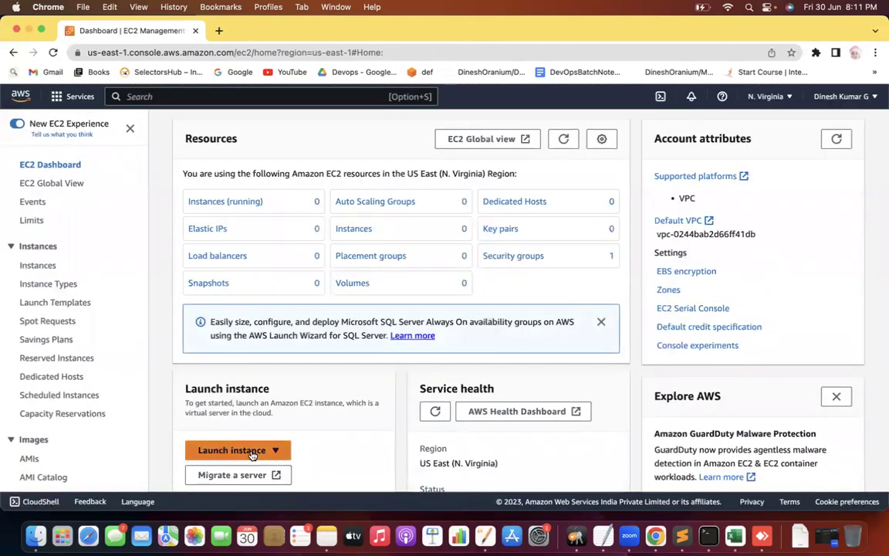
left_click(251, 454)
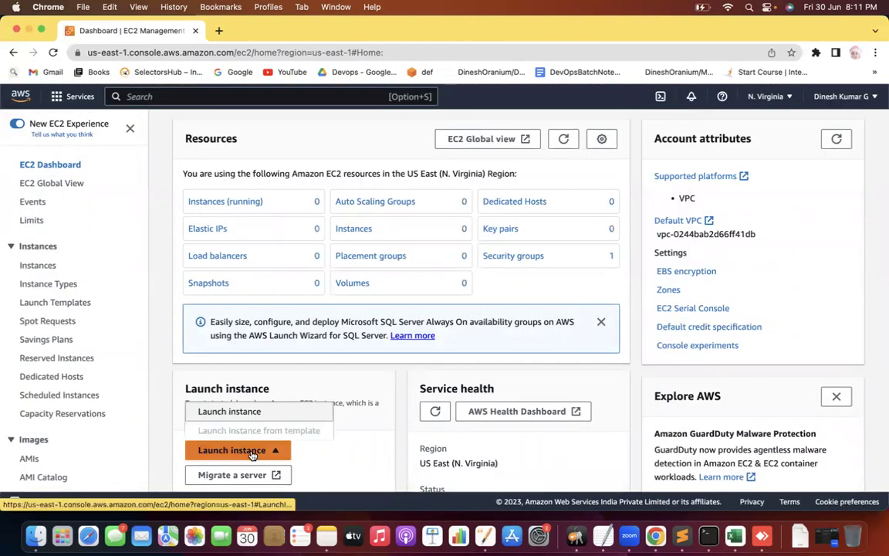
left_click(245, 413)
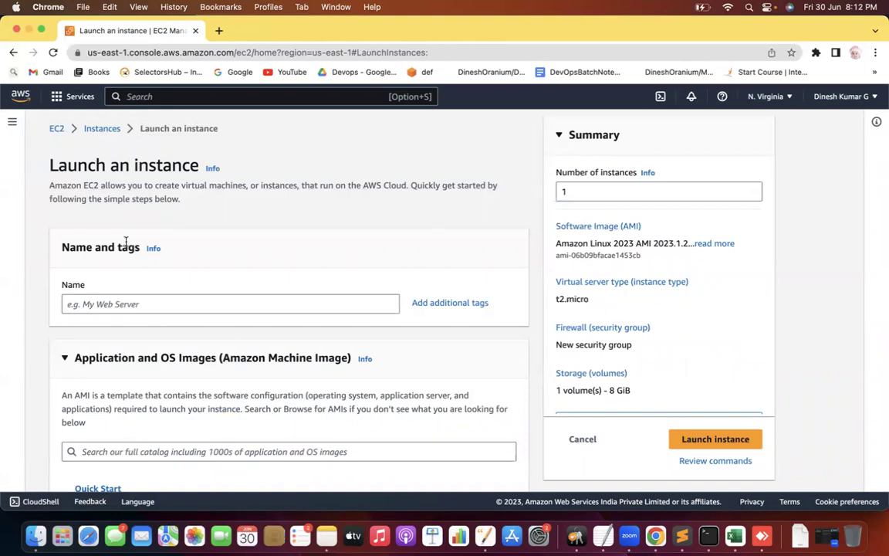
Step: Copy the "Name and tags" heading into the Sublime Text notes below the divider and return to Chrome
left_click_drag(60, 249, 141, 247)
key("super+c")
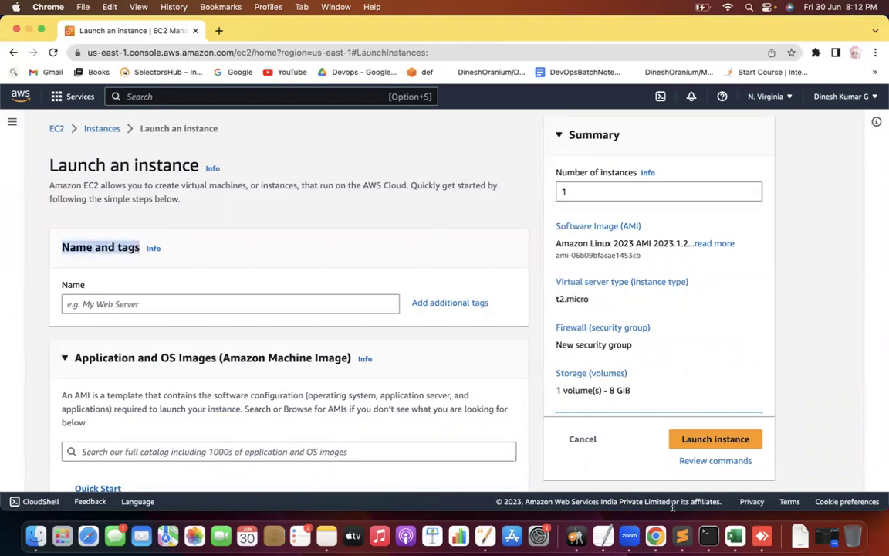
left_click(682, 535)
key("super+v")
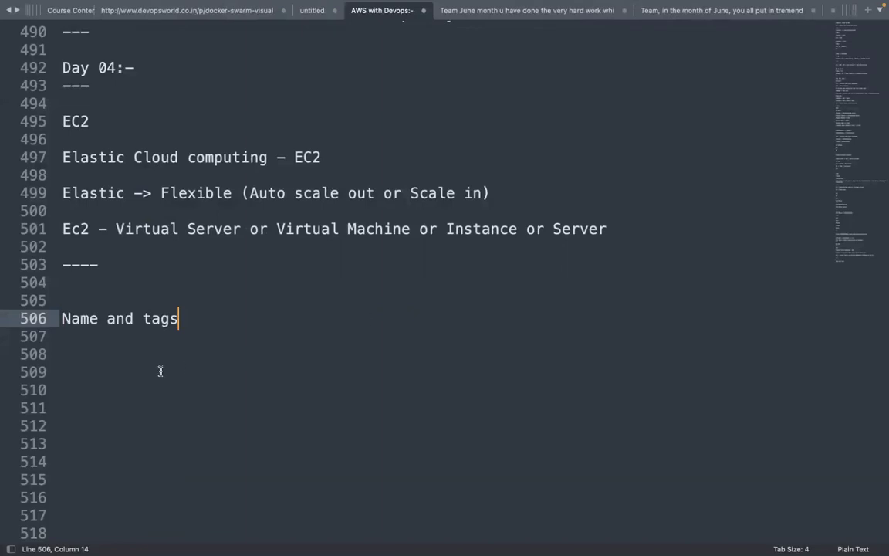
key("ctrl+Left")
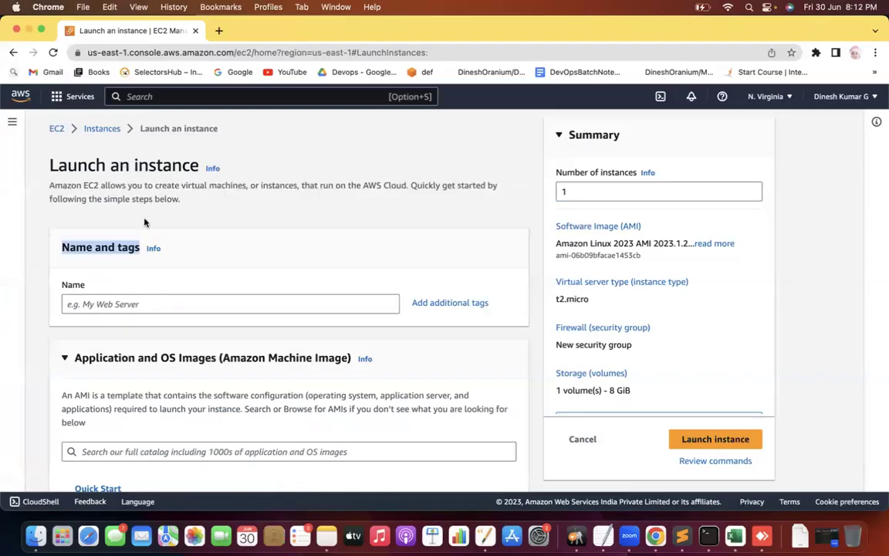
Step: Name the new instance Instance1
left_click(96, 303)
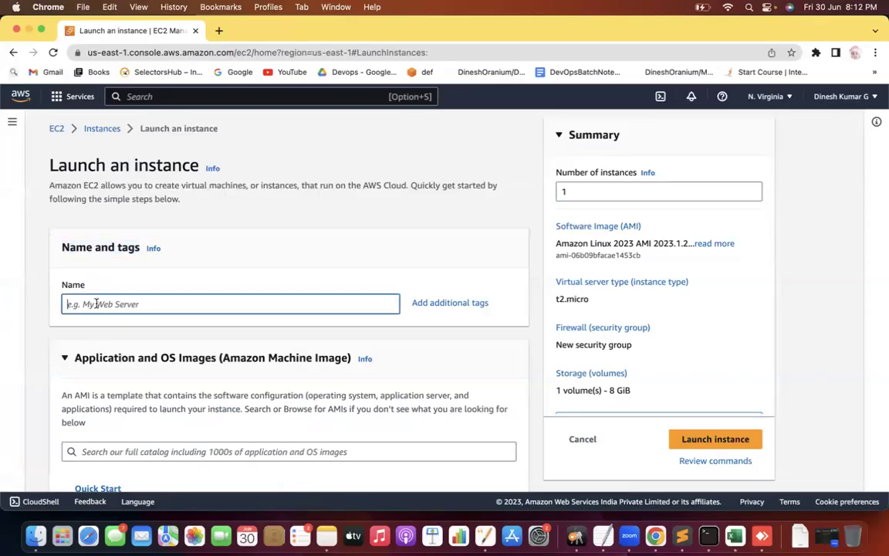
left_click_drag(60, 284, 73, 284)
left_click(87, 302)
type("Insta")
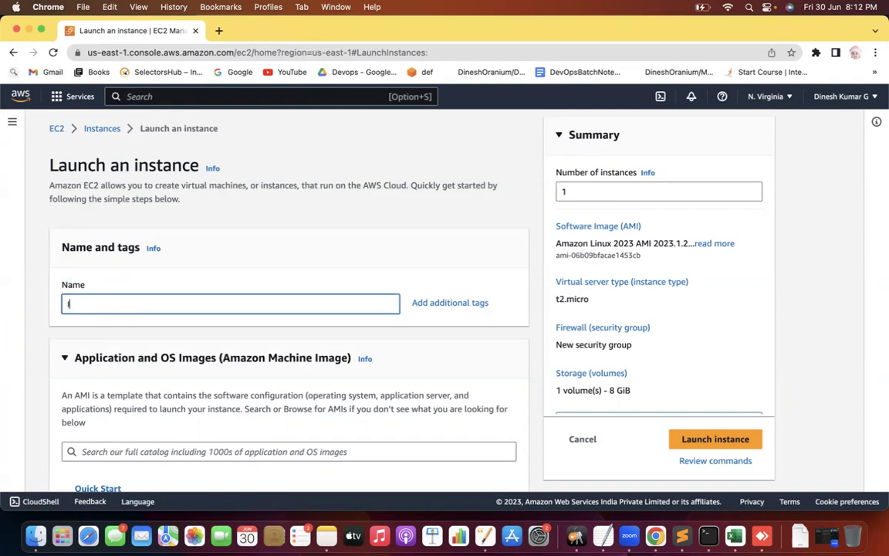
key("BackSpace")
key("BackSpace")
key("BackSpace")
type("sta")
key("BackSpace")
key("BackSpace")
key("BackSpace")
key("BackSpace")
key("BackSpace")
type("V")
key("BackSpace")
type("VM")
key("BackSpace")
key("BackSpace")
type("Instance1")
left_click(366, 213)
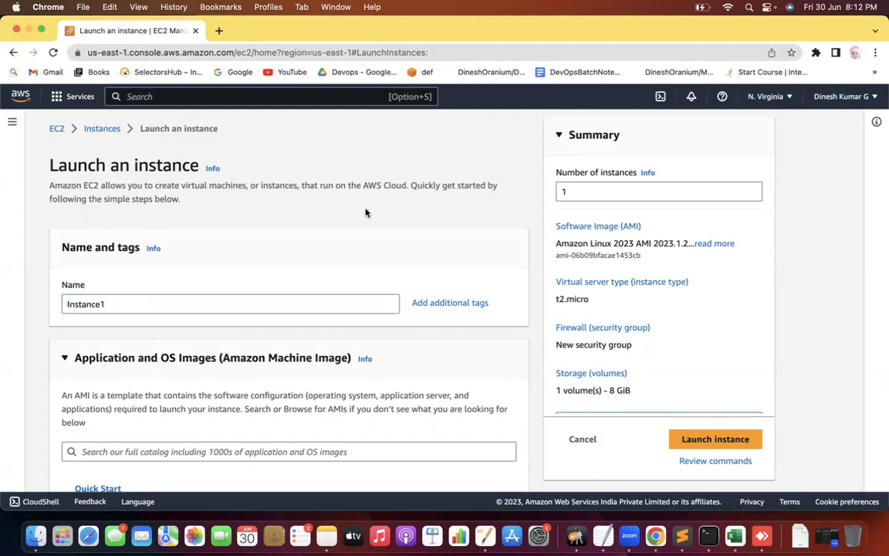
Step: Replace the instance name with Node1
left_click_drag(109, 304, 63, 304)
type("Tomcat")
key("BackSpace")
key("BackSpace")
key("BackSpace")
key("BackSpace")
key("BackSpace")
key("BackSpace")
type("Node1")
left_click(203, 251)
Step: Add an additional tag with the key Owner and the owner's first name as its value
left_click(452, 305)
left_click(91, 329)
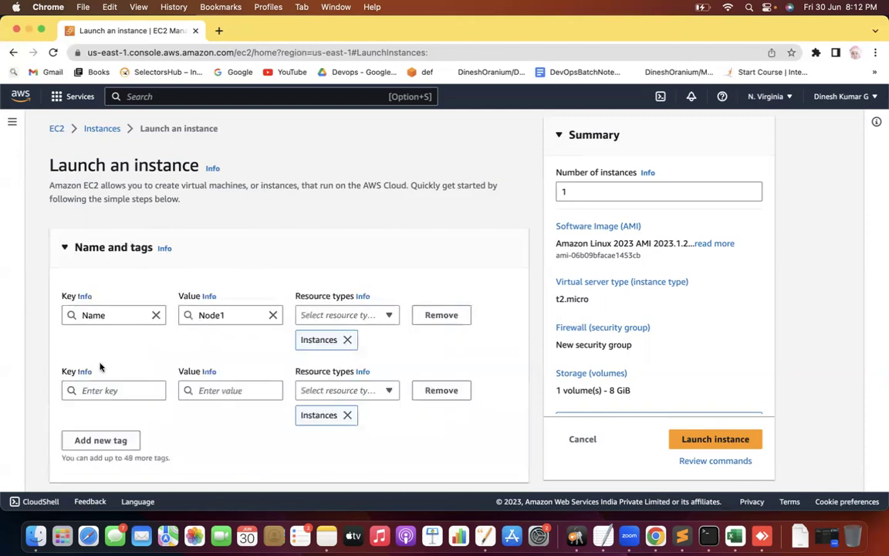
left_click(105, 389)
type("Owner")
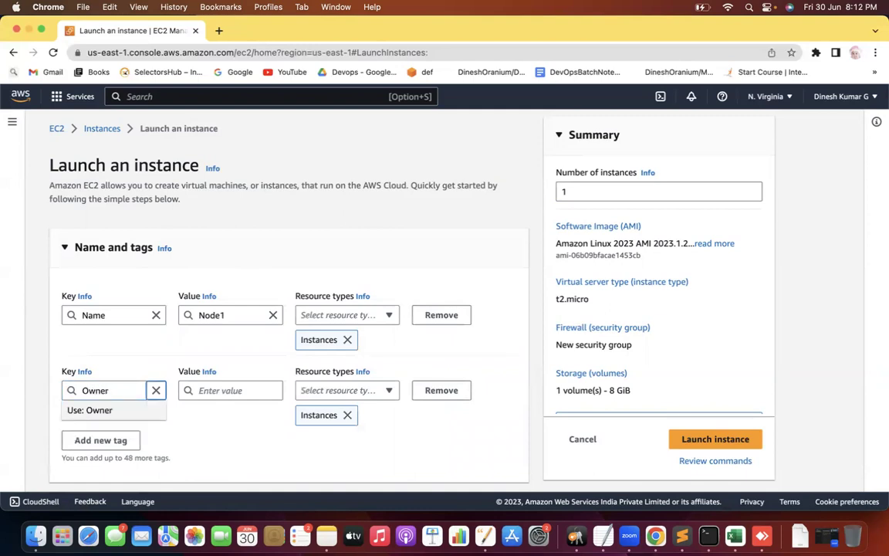
left_click(206, 390)
type("Dinesh")
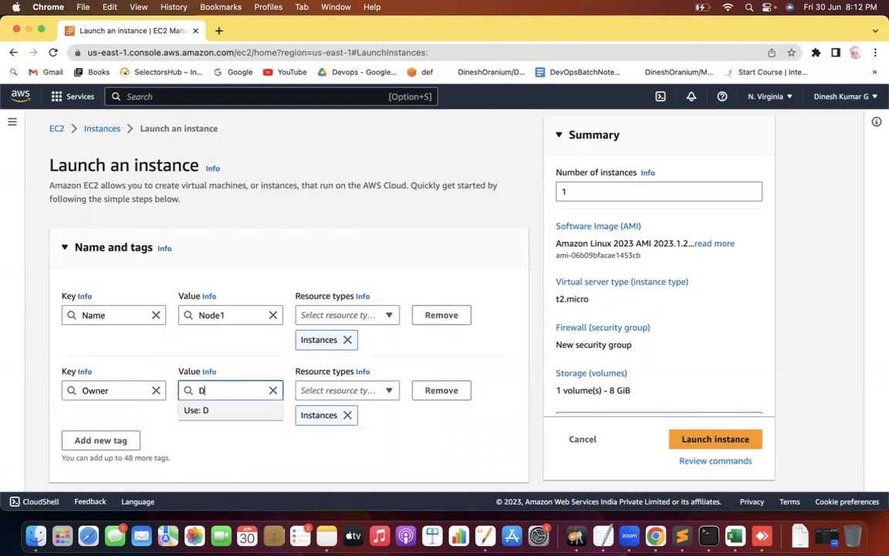
left_click(417, 253)
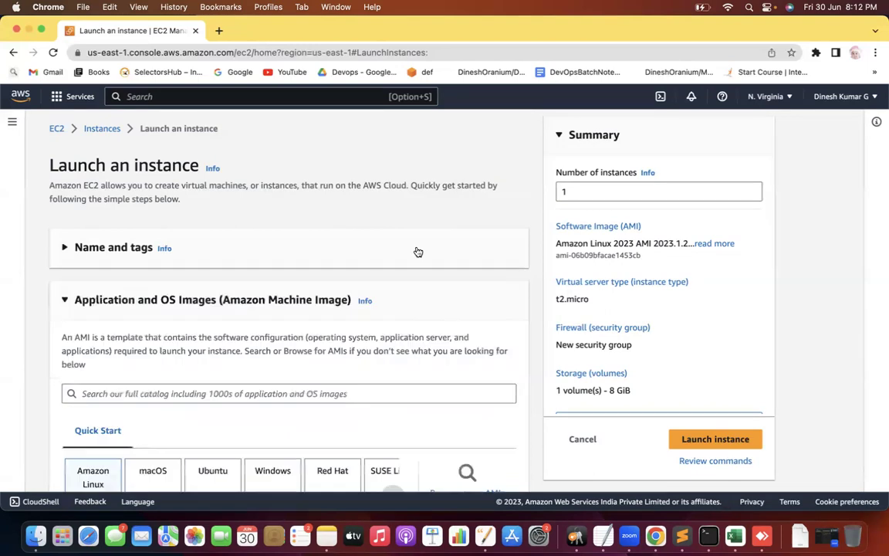
left_click(364, 254)
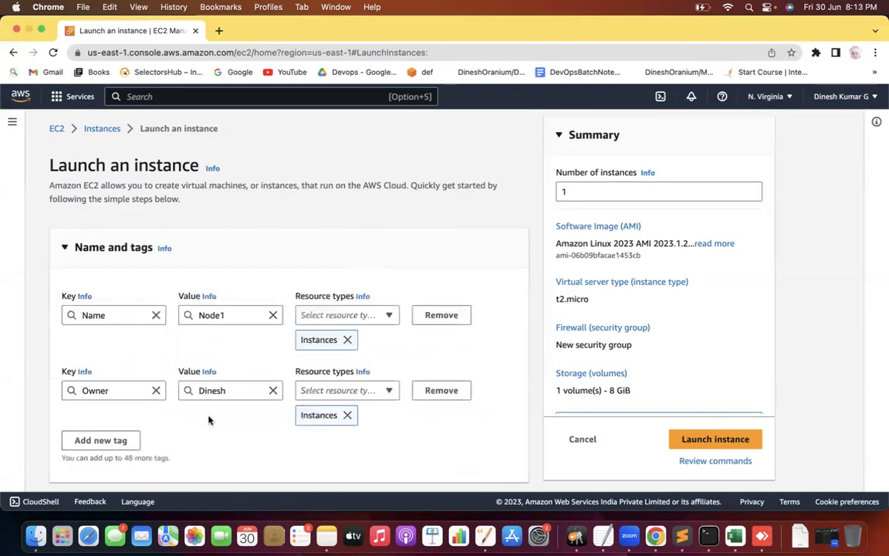
Step: Add another tag with the key Date and the value 30June2023
left_click(105, 439)
left_click(103, 463)
type("Date")
left_click(215, 465)
type("30")
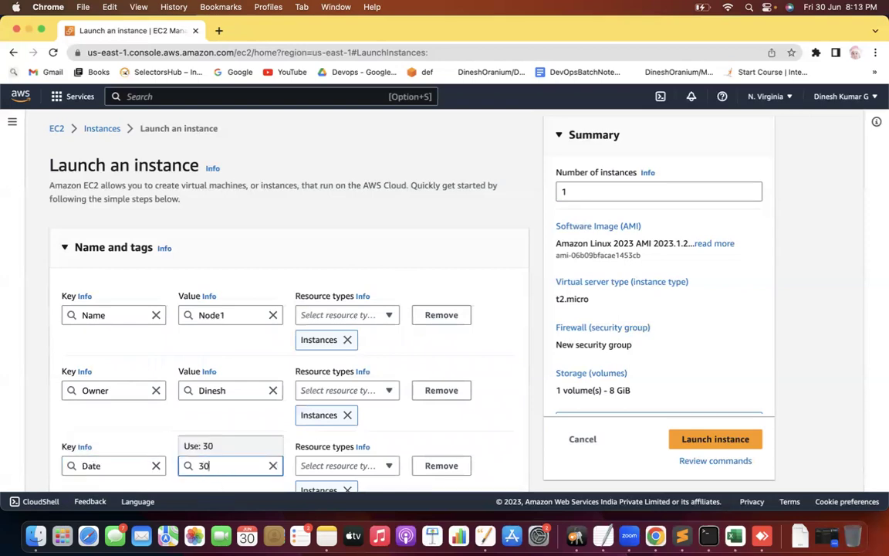
type("June2023")
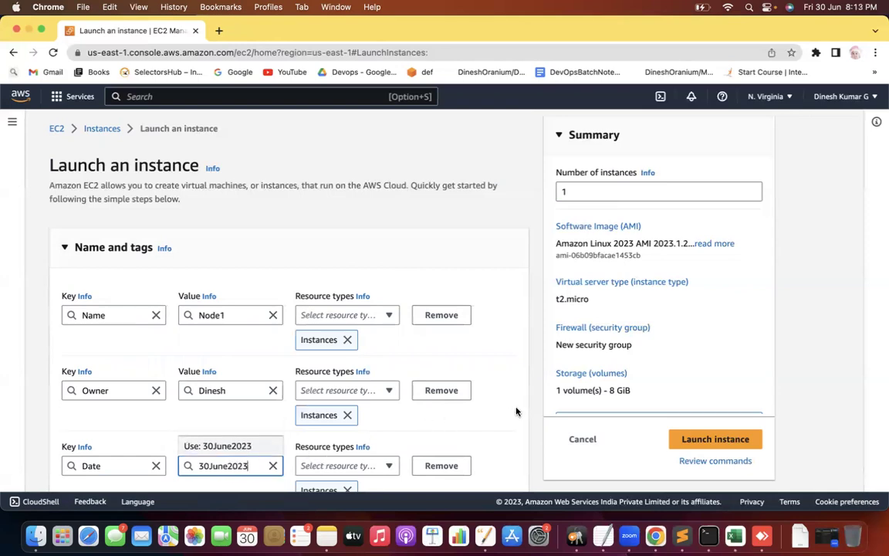
left_click(35, 423)
Step: Switch to the course notes in the text editor and number the Name and tags line as item 1
scroll(36, 423, "down", 3)
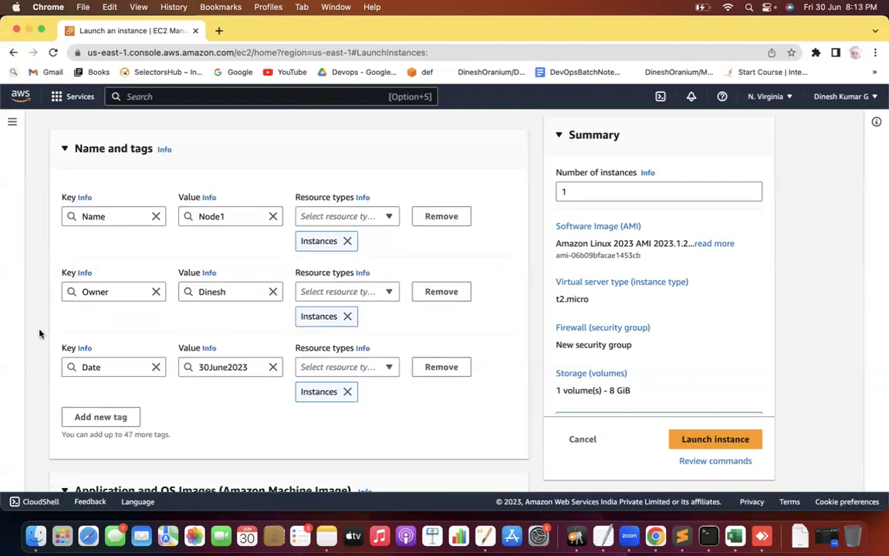
scroll(33, 331, "down", 5)
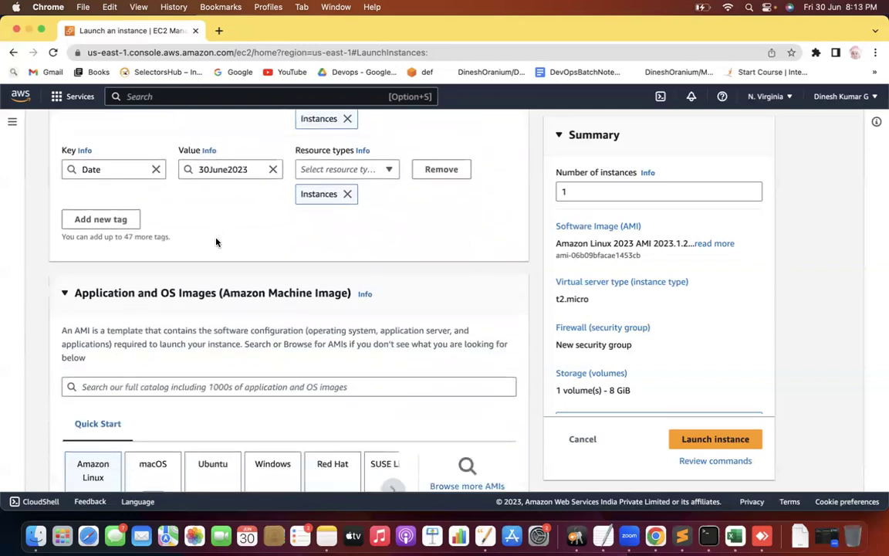
scroll(199, 240, "down", 2)
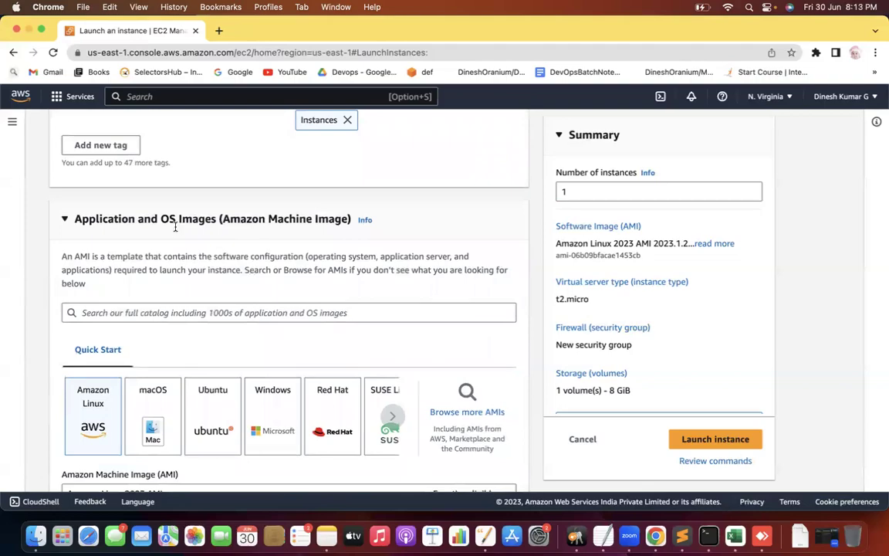
key("super+Tab")
key("Left")
key("Left")
key("Left")
key("Left")
key("Left")
key("Left")
key("Left")
key("Left")
key("Left")
key("Left")
key("Left")
key("Left")
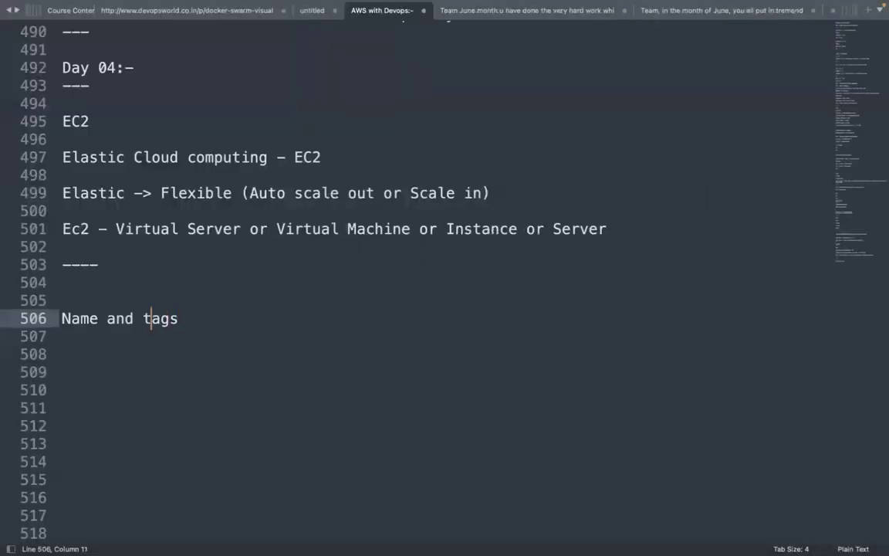
key("Left")
type("1.")
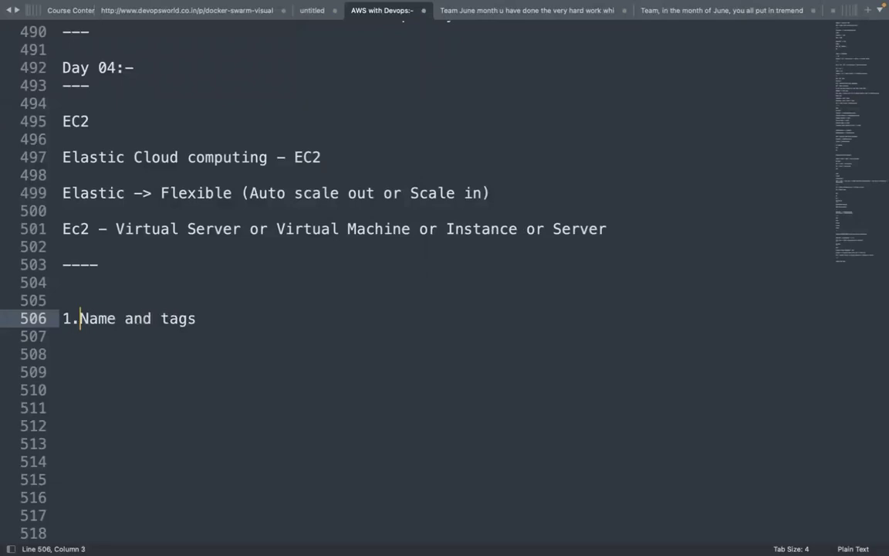
Step: Add item 2 below Name and tags, reading "AMI - Amazon machine Image"
left_click(247, 323)
key("Return")
type("2.")
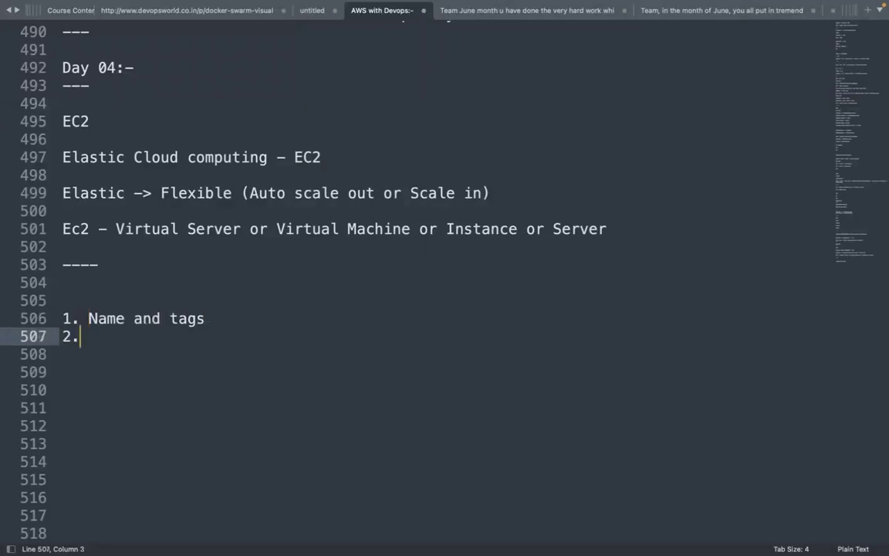
type(" AMI - ")
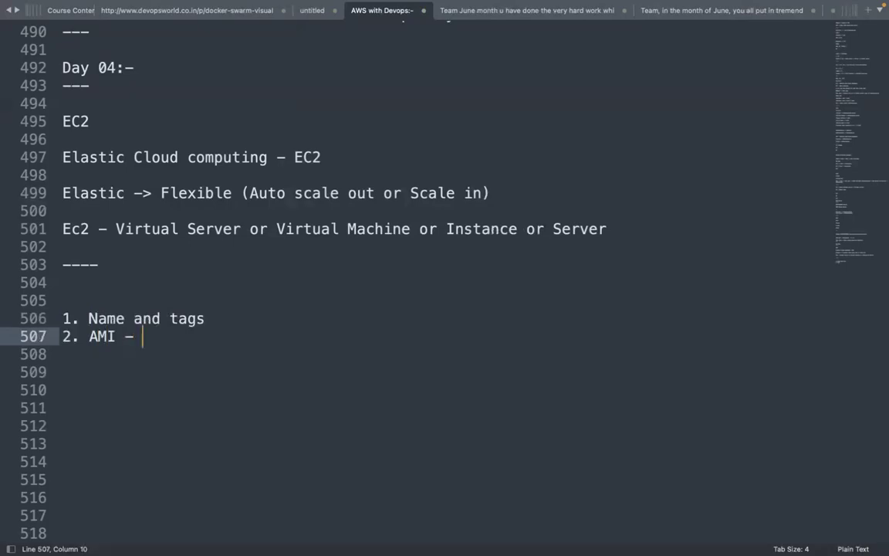
type("Amazon machine Image")
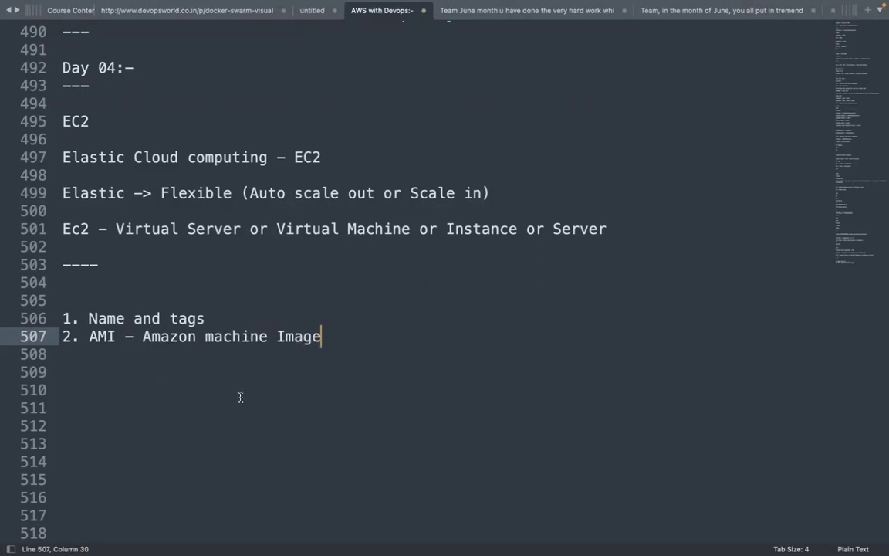
Step: Capitalize "Machine" in the AMI line and append an arrow "->" to its end
left_click(214, 337)
key("BackSpace")
type("M")
left_click_drag(160, 337, 185, 337)
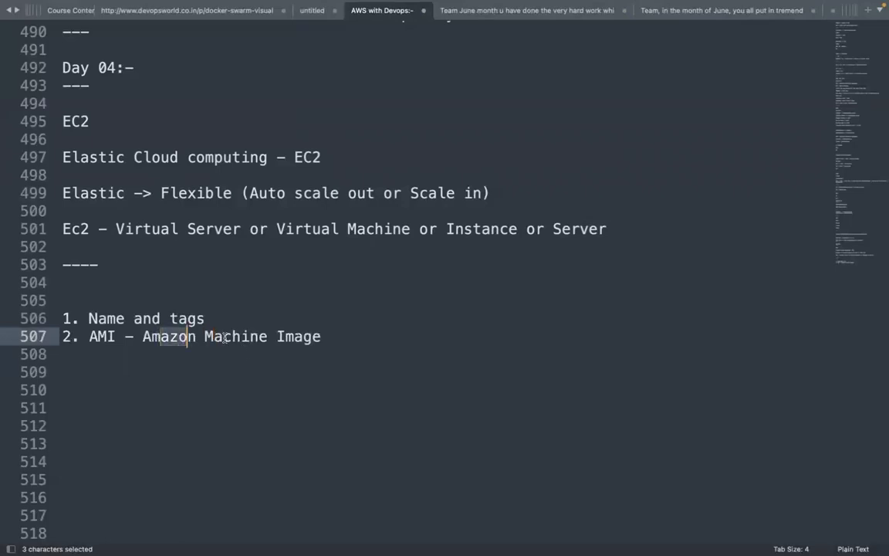
left_click_drag(213, 337, 324, 337)
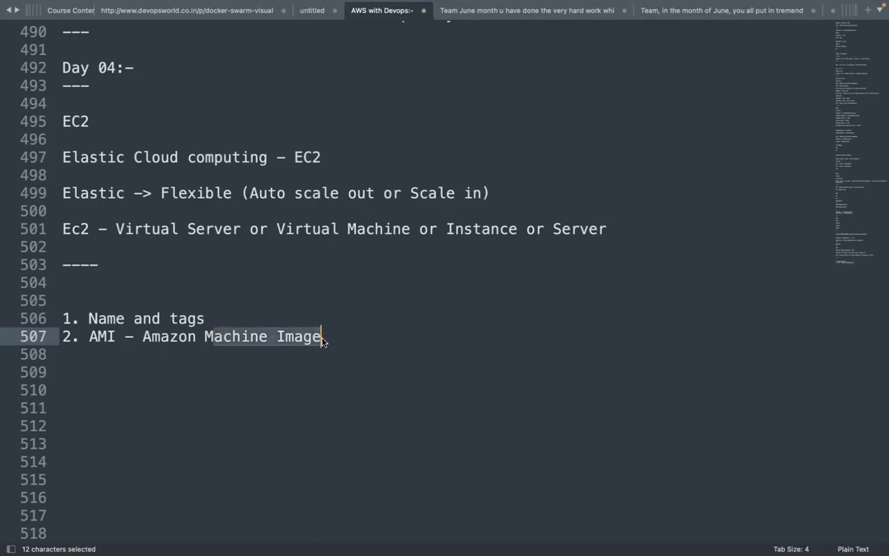
left_click(338, 343)
type("->")
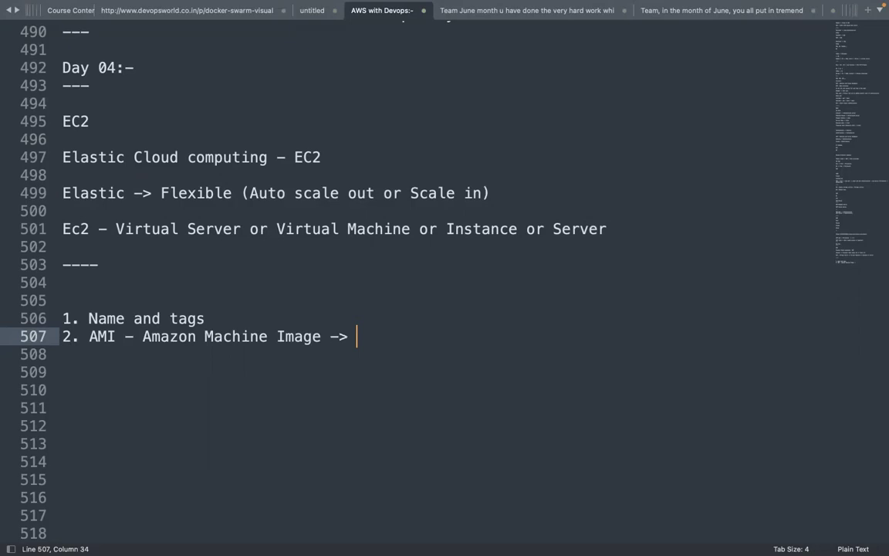
Step: Insert the line "Machine -> Processor, RAM, disk" below the dashed separator, above the numbered list
left_click(113, 264)
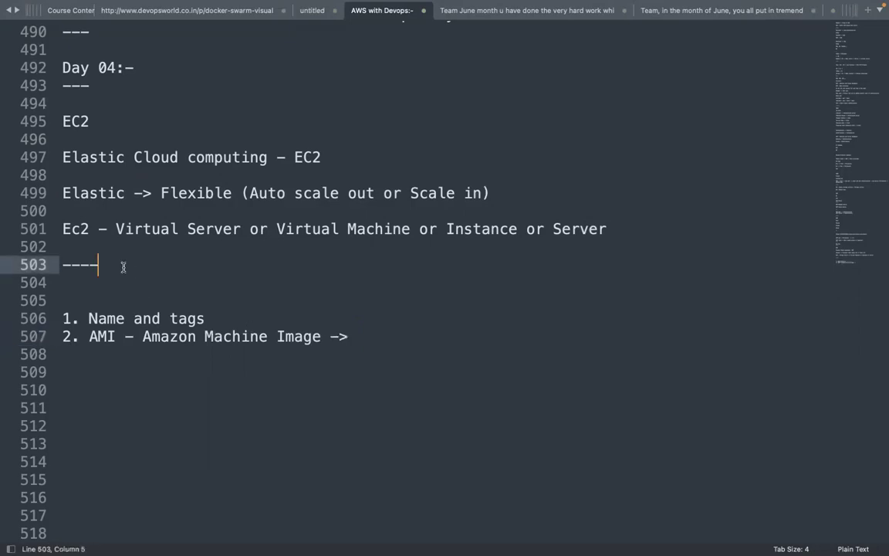
key("Return")
key("Return")
type("Machine ->")
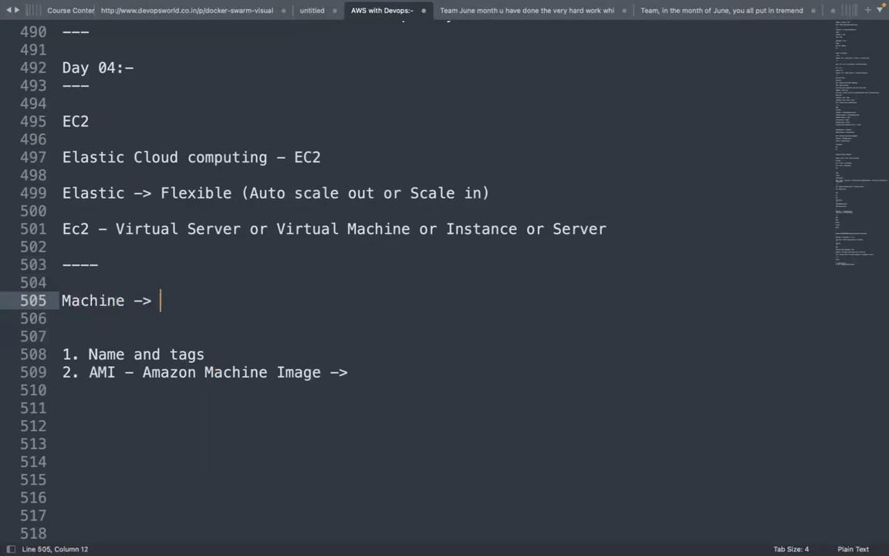
type(" Process")
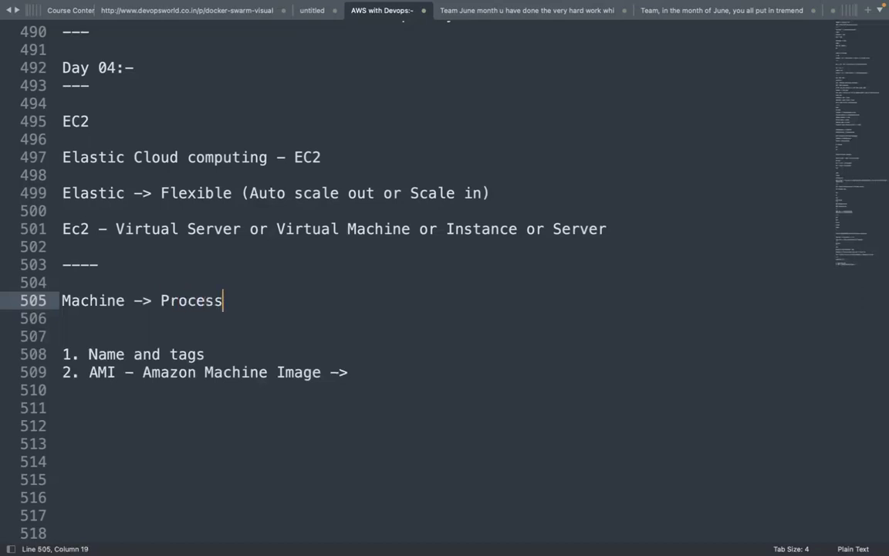
type("or, RAM")
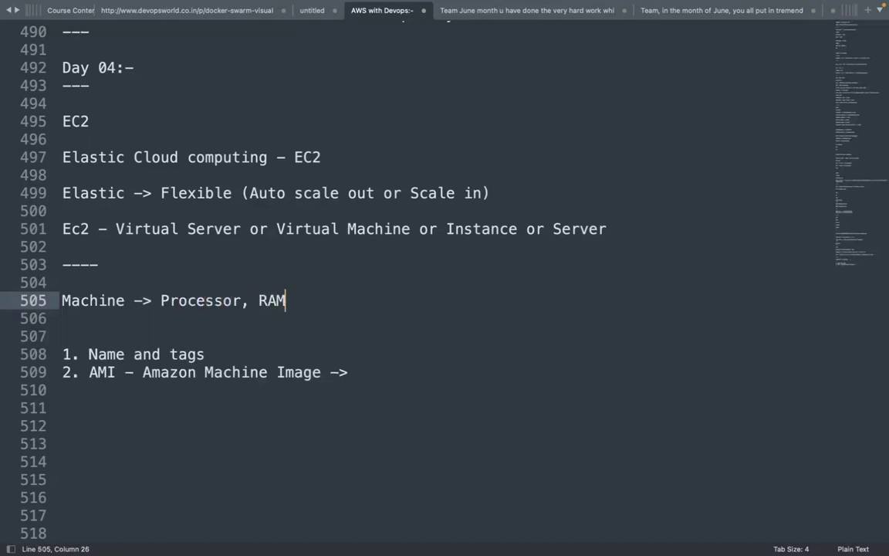
type(", disk")
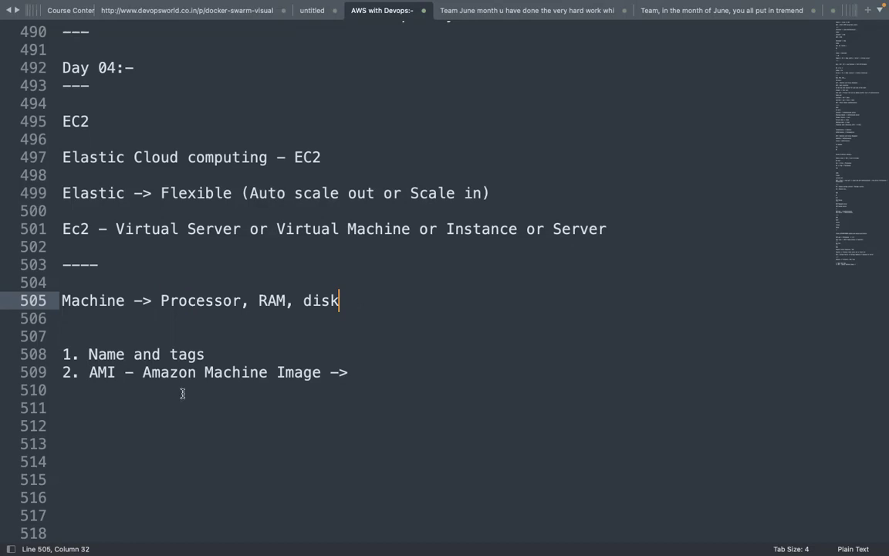
Step: Complete the AMI line after the arrow with "Software = OS + software installed"
left_click(88, 372)
left_click(124, 372, "shift")
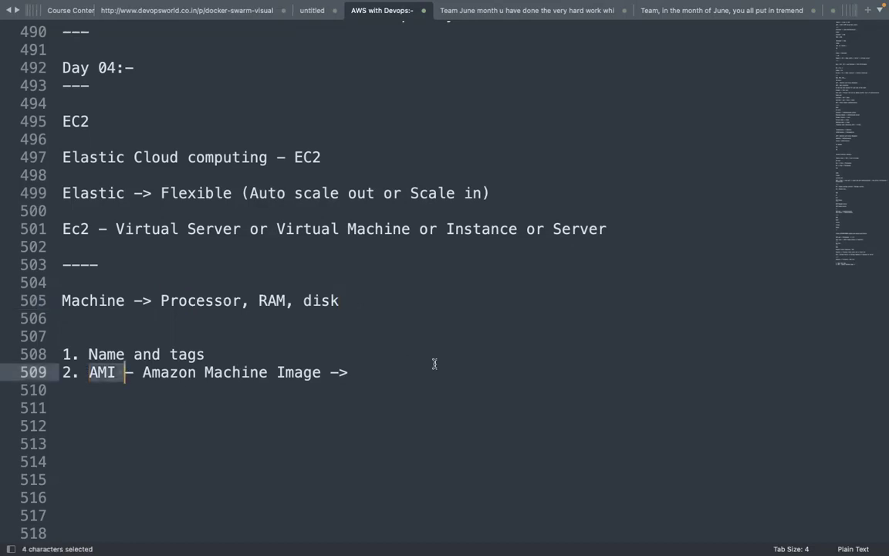
left_click(368, 373)
type("Software")
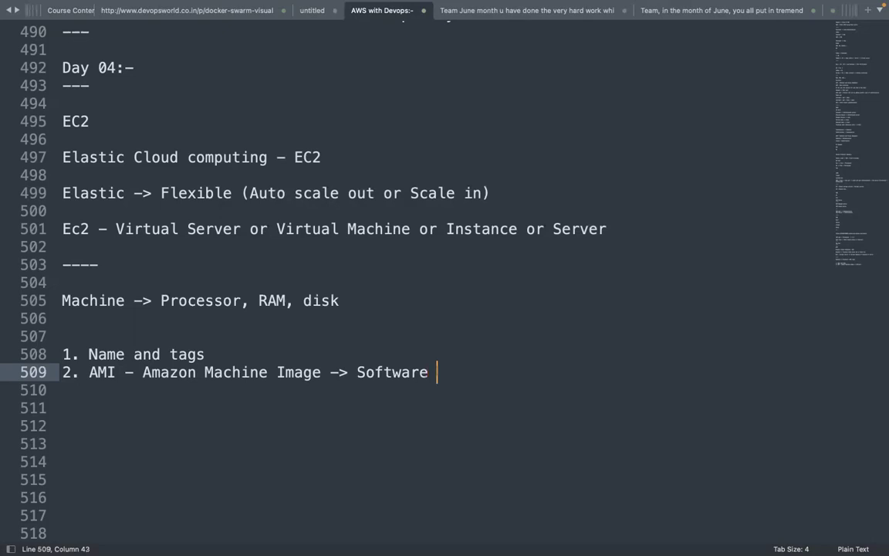
type("=")
type("OS + Appli")
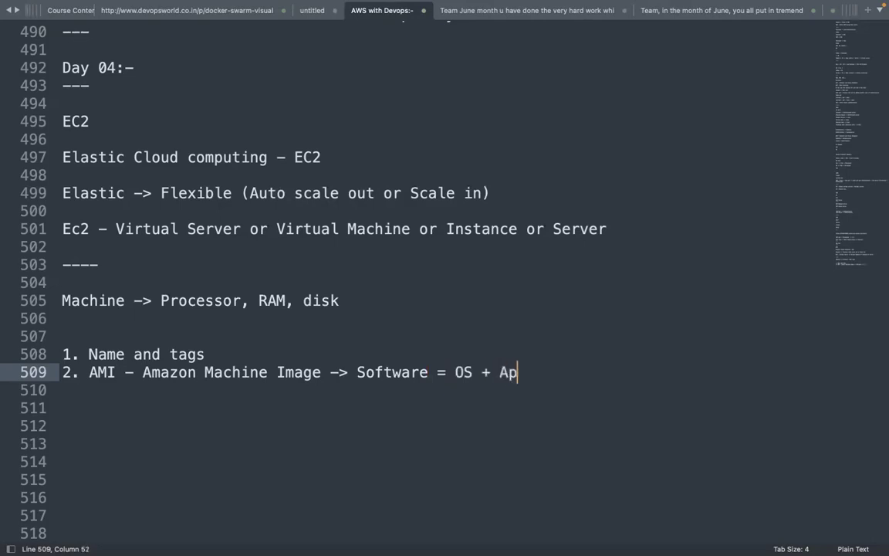
key("BackSpace")
key("BackSpace")
key("BackSpace")
key("BackSpace")
key("BackSpace")
type("software installed")
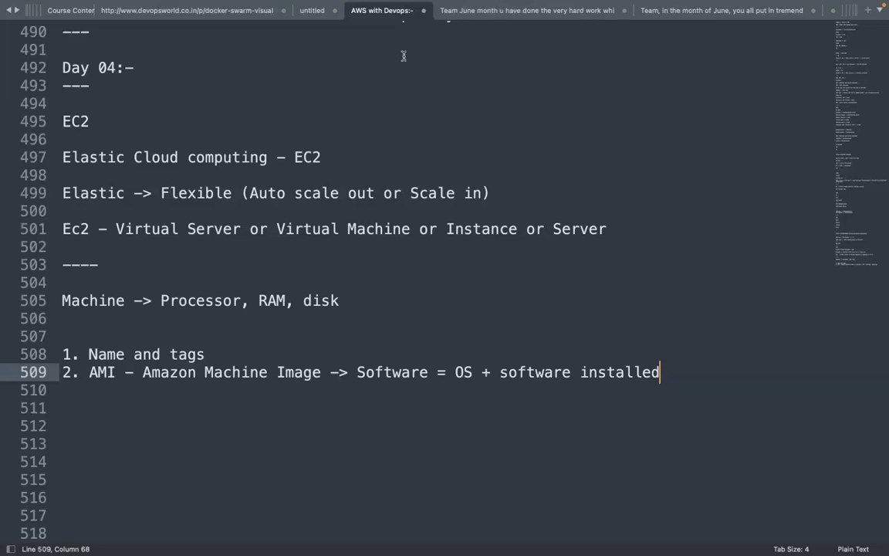
Step: Switch back to the instance launch page in Chrome and open the full catalog of AMIs
key("super+Tab")
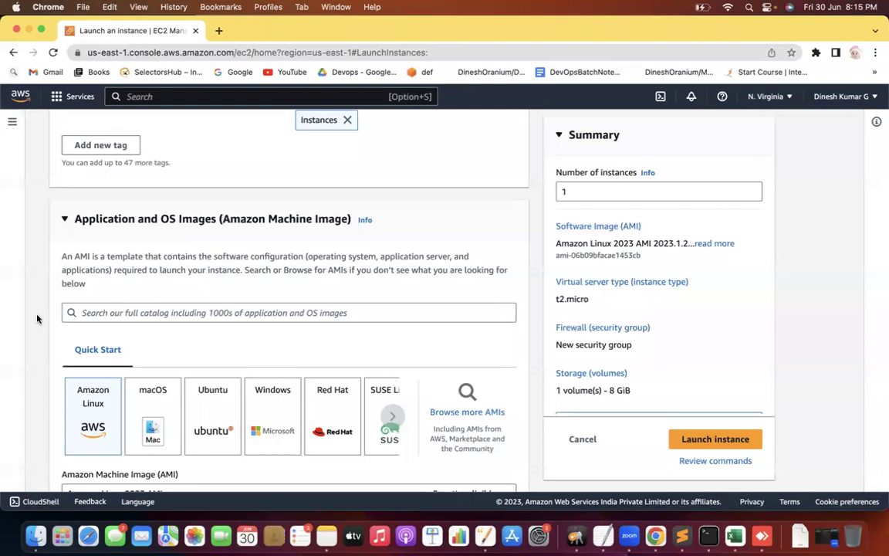
scroll(37, 318, "down", 3)
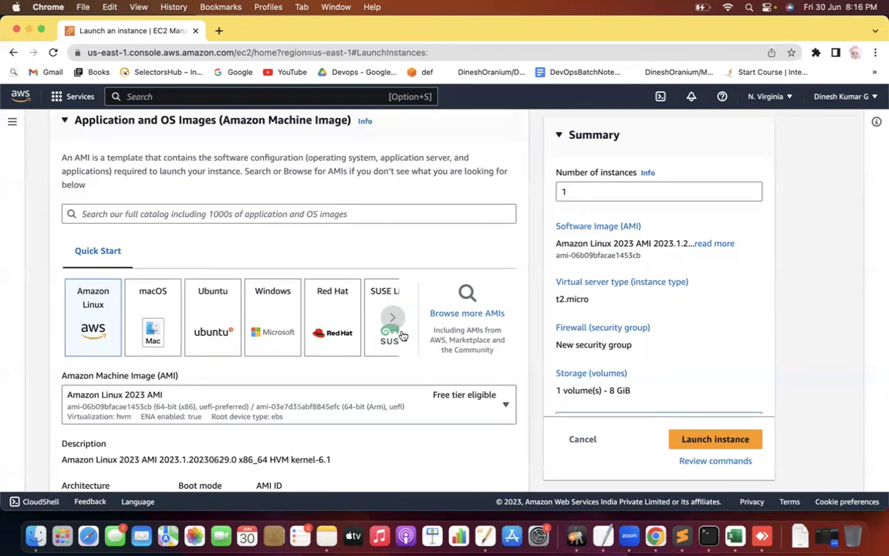
left_click(478, 314)
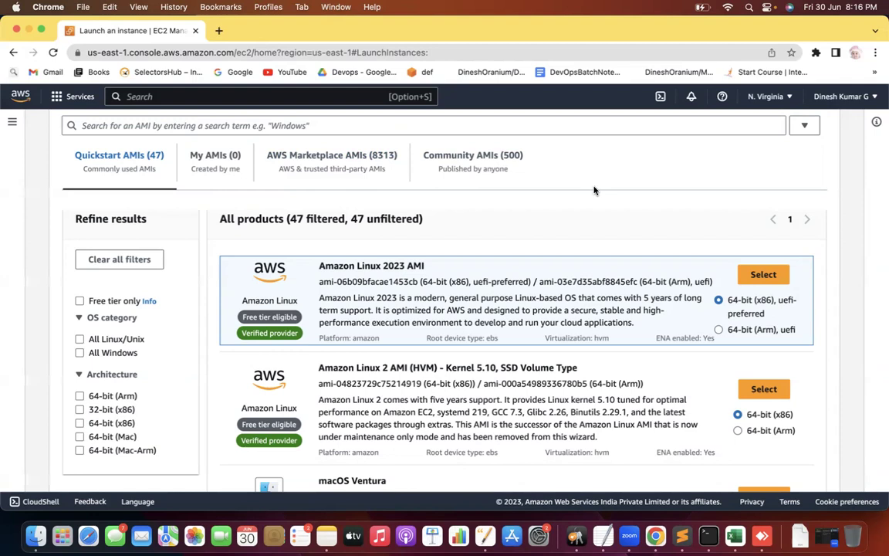
scroll(594, 190, "down", 3)
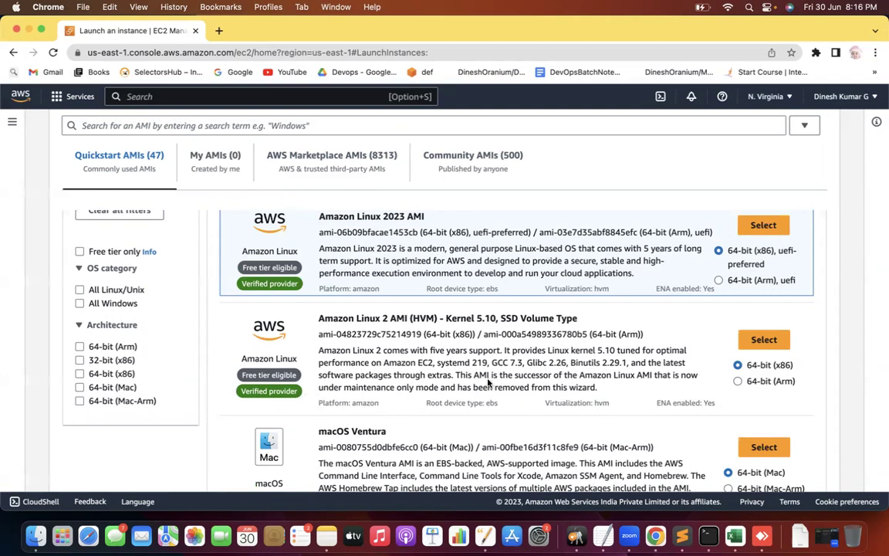
Step: Search the AMI catalog for "linux"
left_click(182, 123)
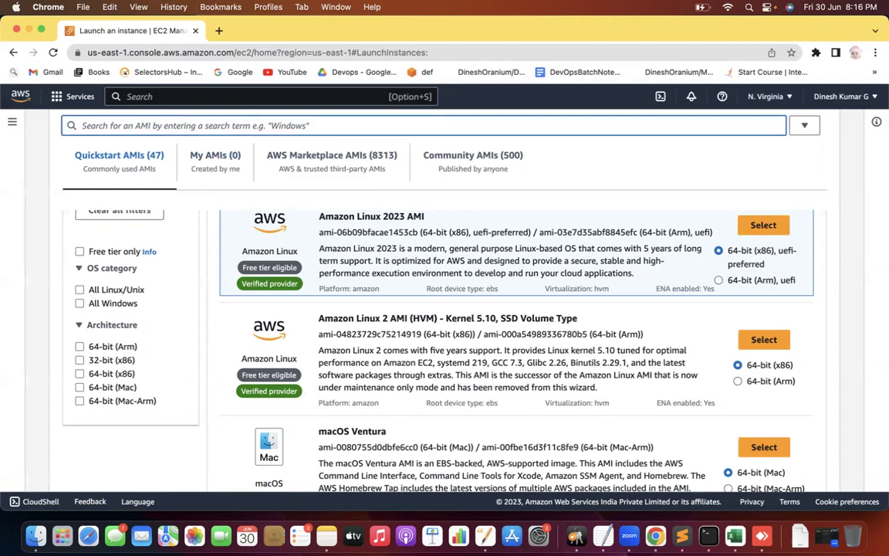
type("linux")
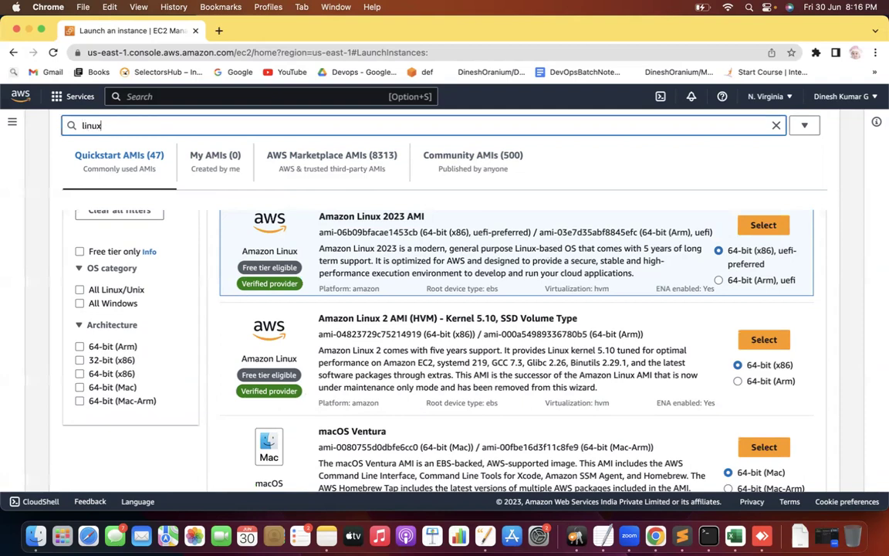
key("Return")
scroll(390, 230, "up", 1)
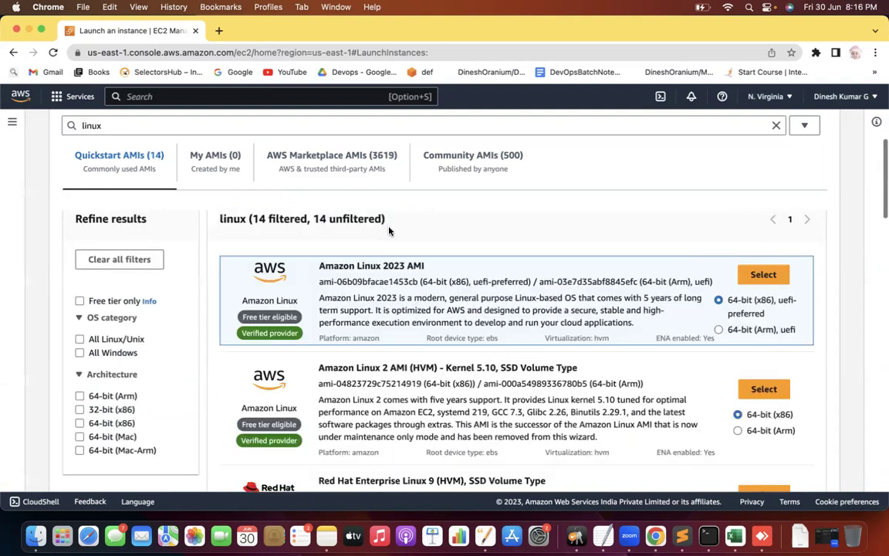
Step: Look through the Quickstart AMIs matching the Linux search, from the first entry to the last and back
scroll(389, 267, "down", 3)
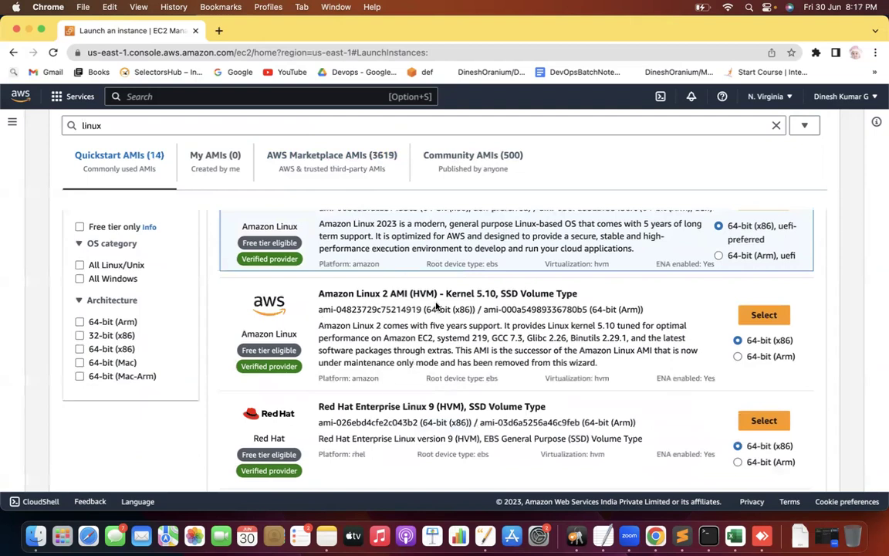
scroll(398, 275, "down", 3)
scroll(441, 306, "down", 10)
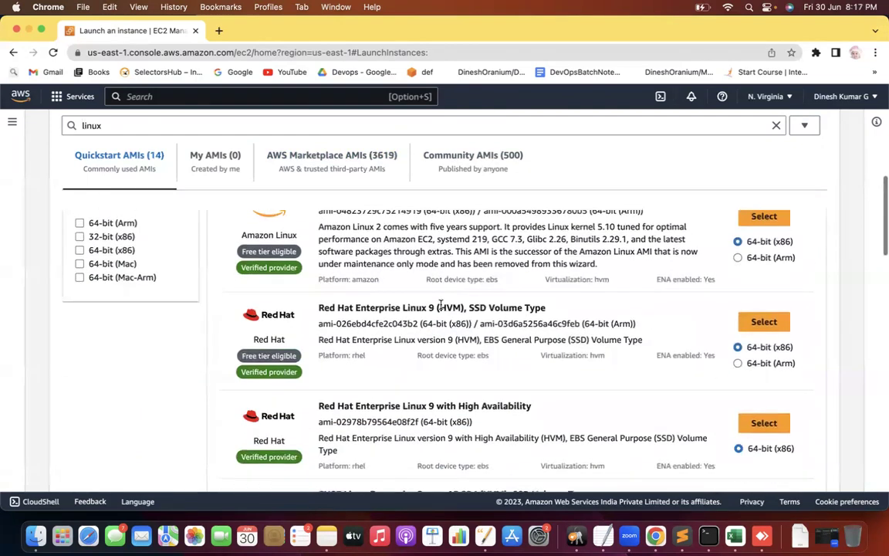
scroll(441, 308, "down", 20)
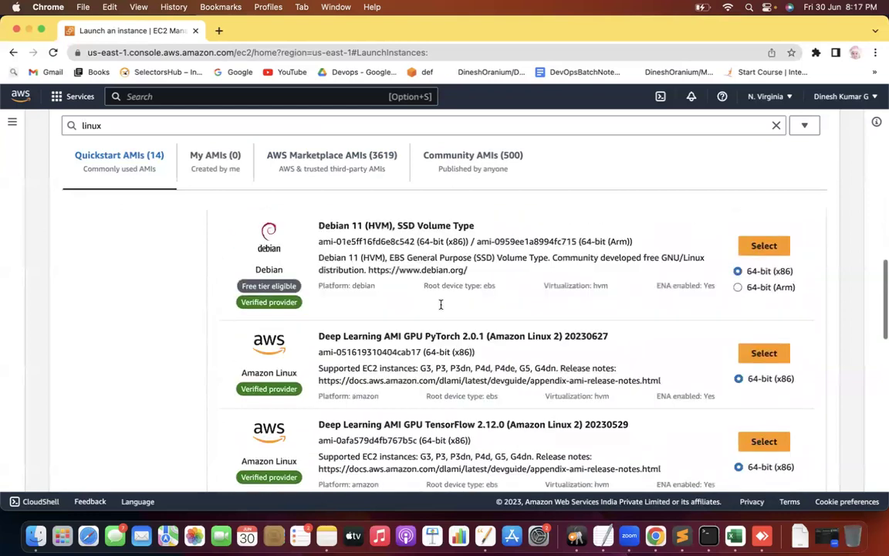
scroll(441, 305, "down", 15)
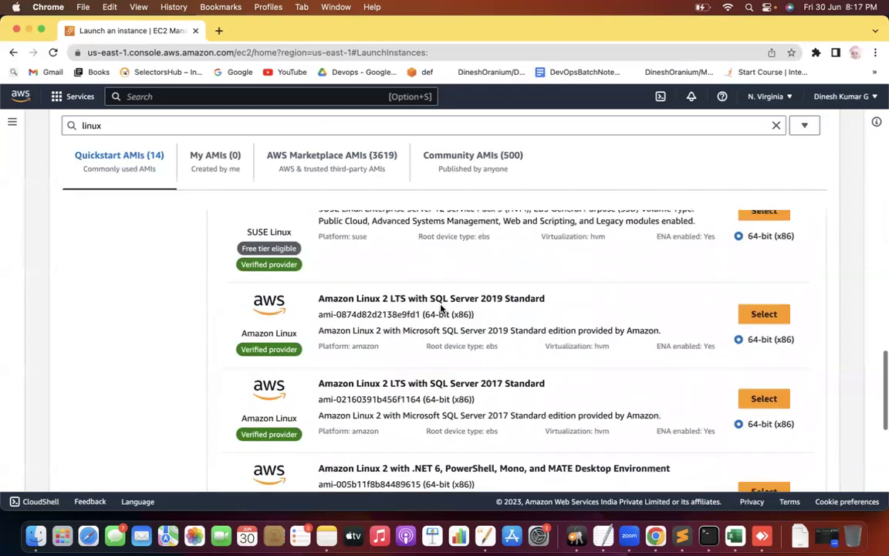
scroll(441, 306, "down", 5)
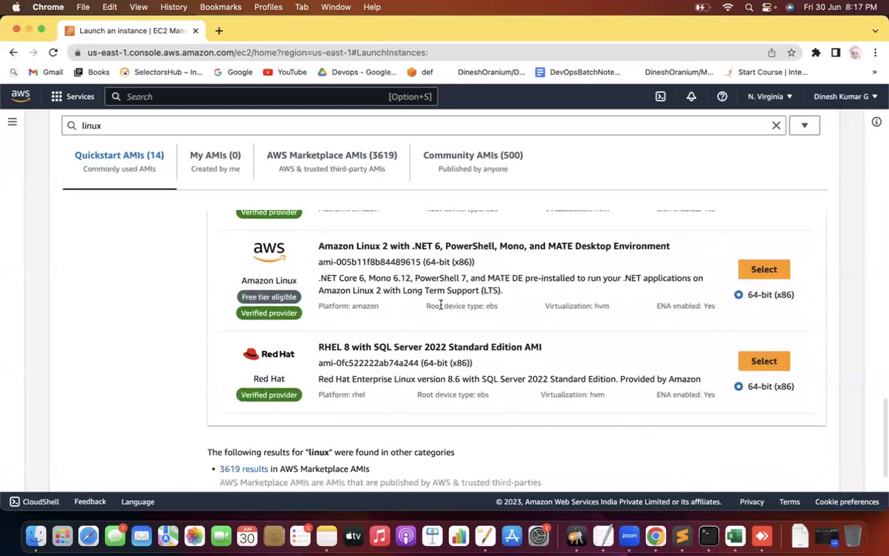
scroll(441, 306, "up", 5)
scroll(441, 306, "up", 20)
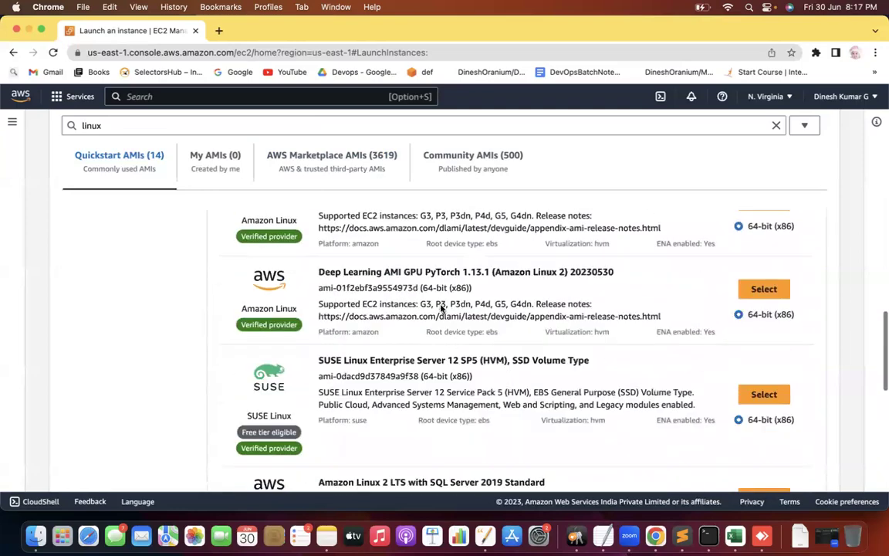
scroll(441, 306, "up", 20)
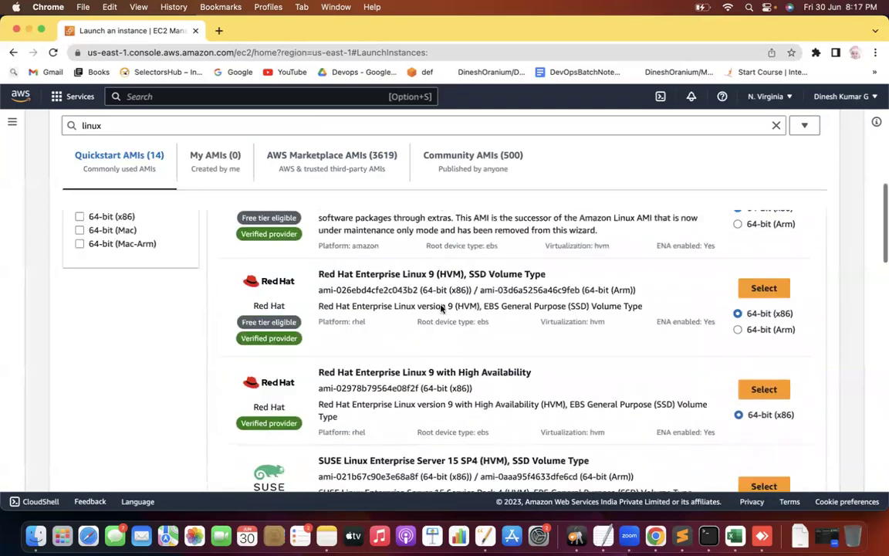
scroll(441, 308, "up", 1)
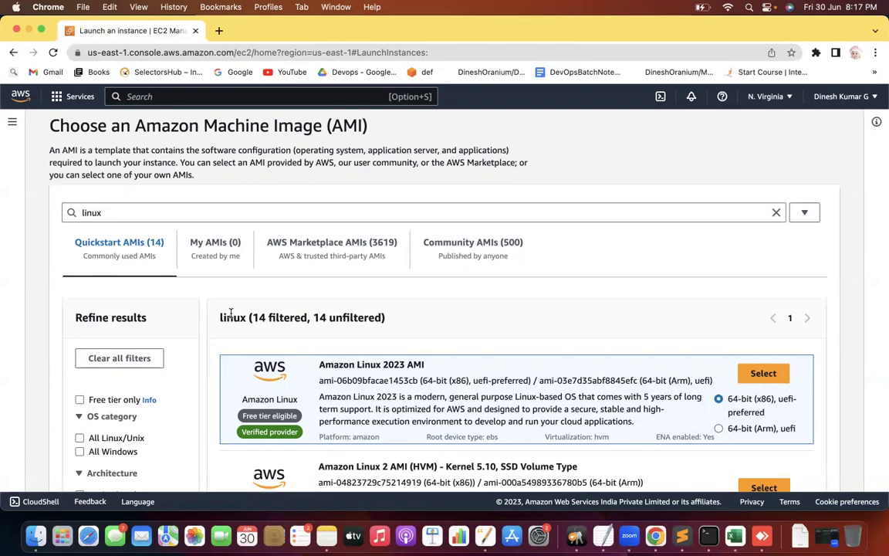
Step: Search the AMI catalog for "windows" and look through the Microsoft Windows Server Quickstart AMIs
scroll(609, 285, "down", 2)
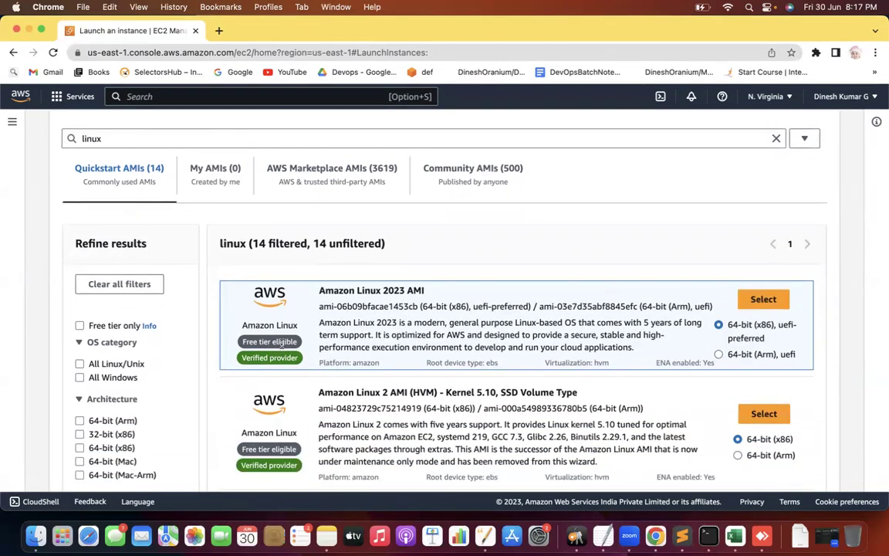
scroll(281, 345, "down", 3)
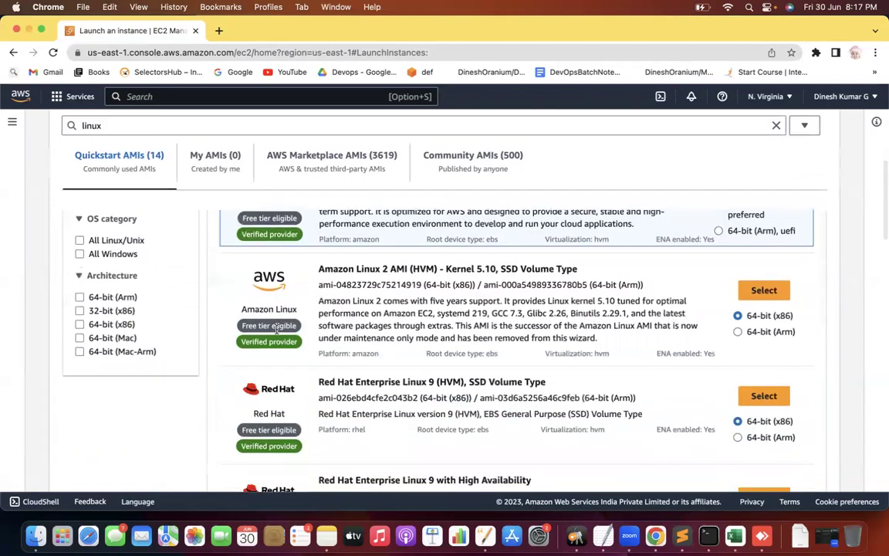
scroll(276, 328, "down", 3)
scroll(271, 344, "down", 3)
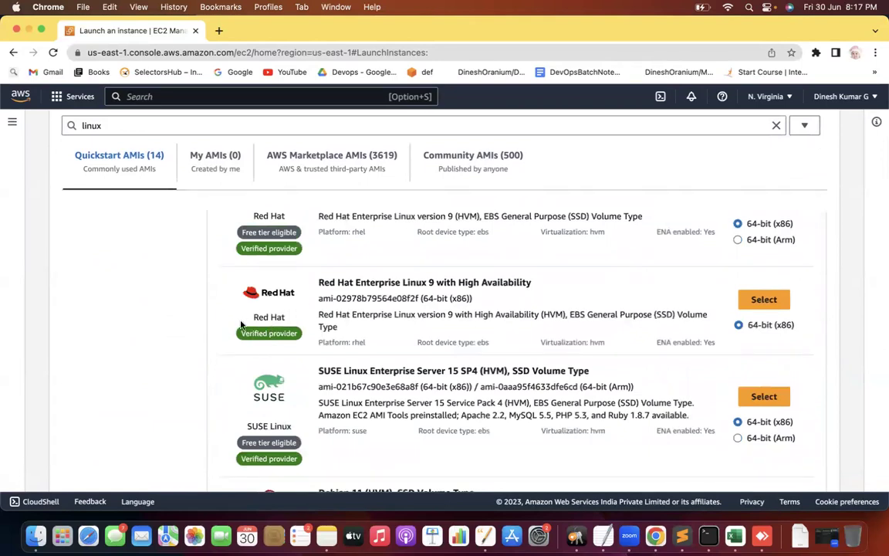
double_click(85, 125)
type("windows")
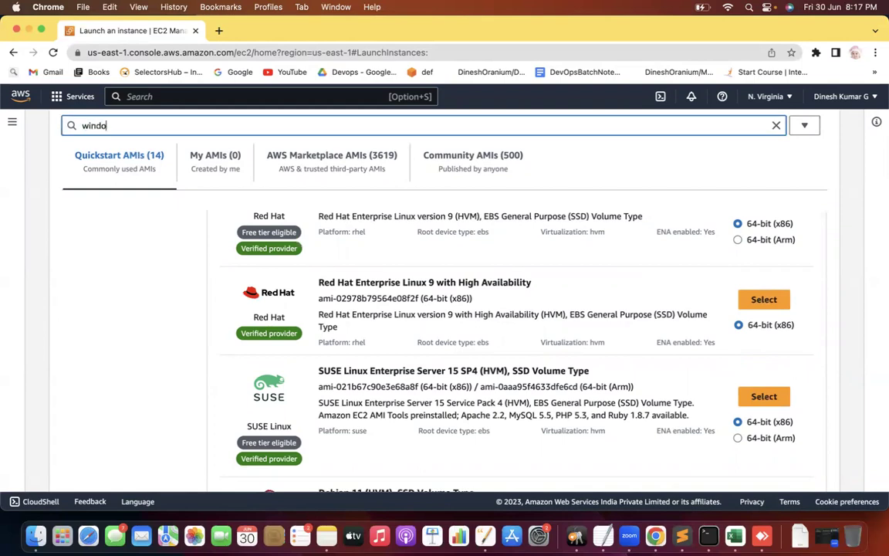
key("Return")
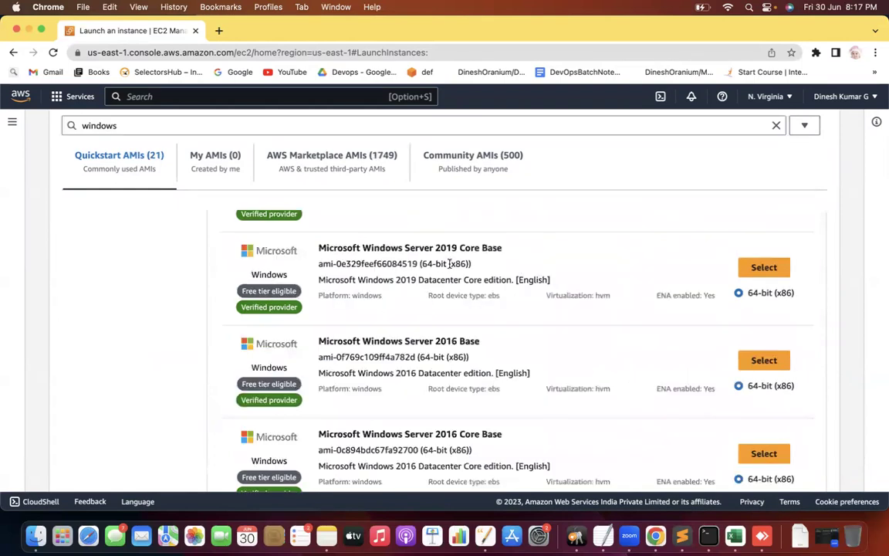
scroll(266, 291, "down", 5)
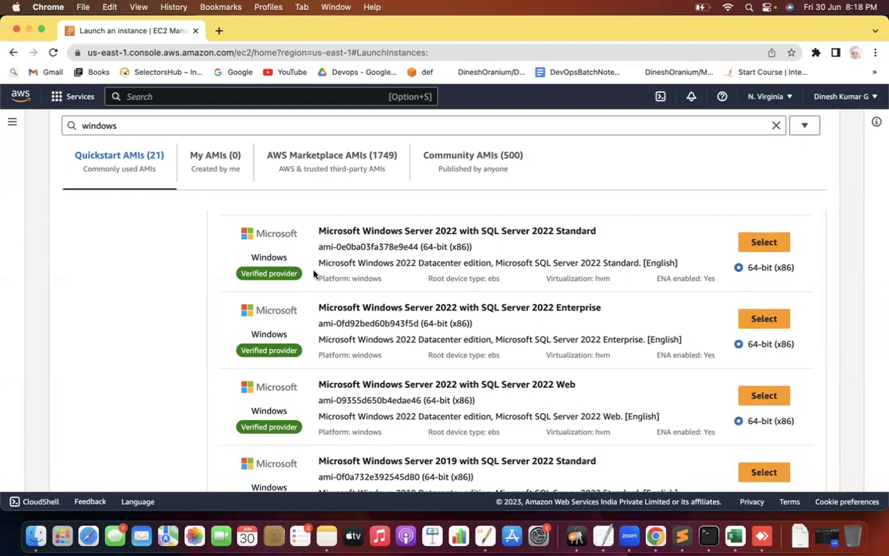
Step: Switch to the Sublime Text notes and highlight "OS + software installed" in the AMI line
left_click(681, 535)
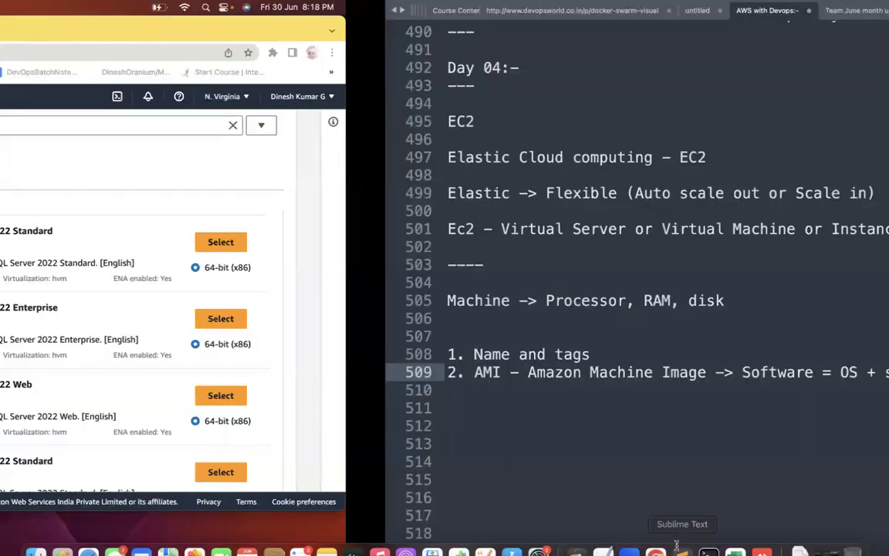
left_click(487, 481)
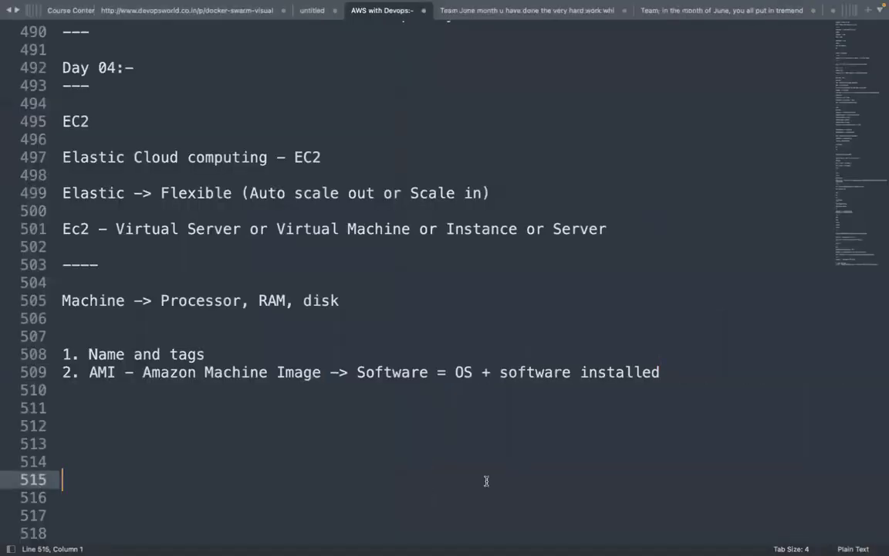
left_click_drag(447, 372, 655, 372)
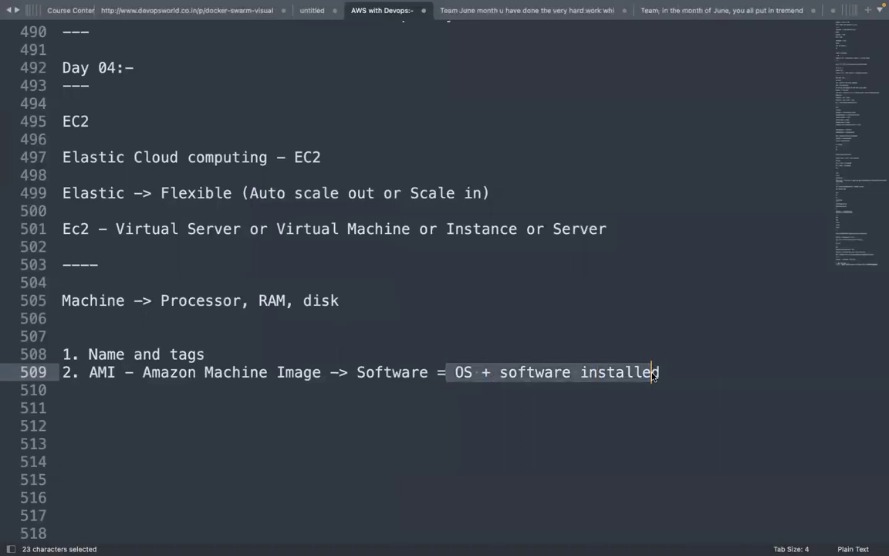
Step: Return to Chrome, search the AMI catalog for "linux" and select the 64-bit (x86) Amazon Linux 2023 AMI
key("ctrl+Left")
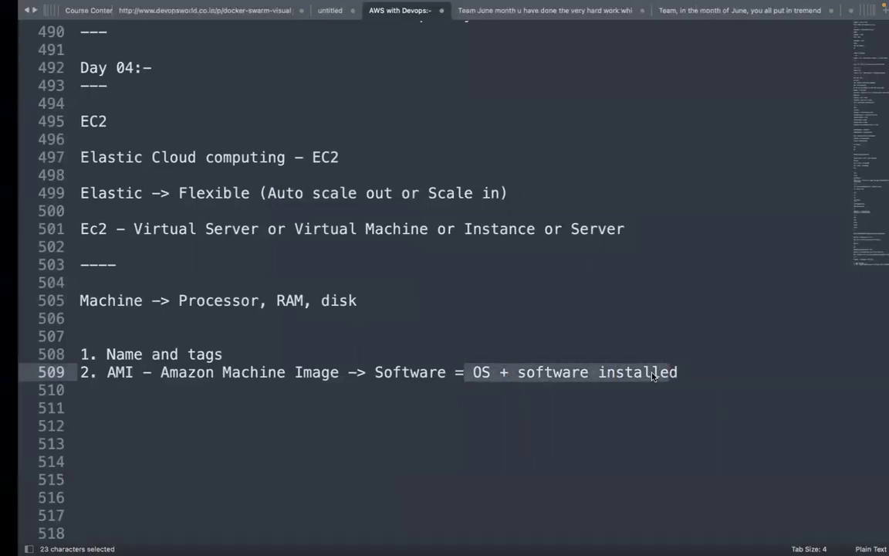
left_click(102, 120)
key("super+a")
type("linux")
key("Return")
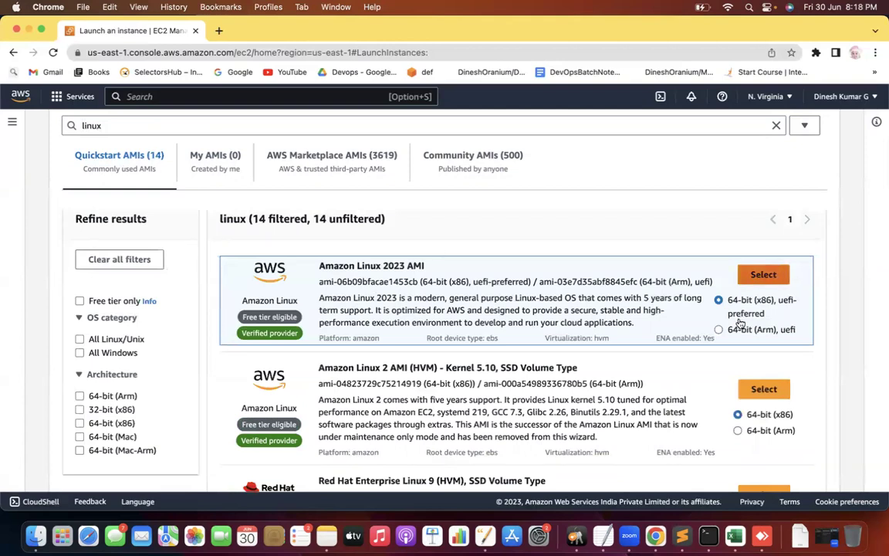
left_click(763, 275)
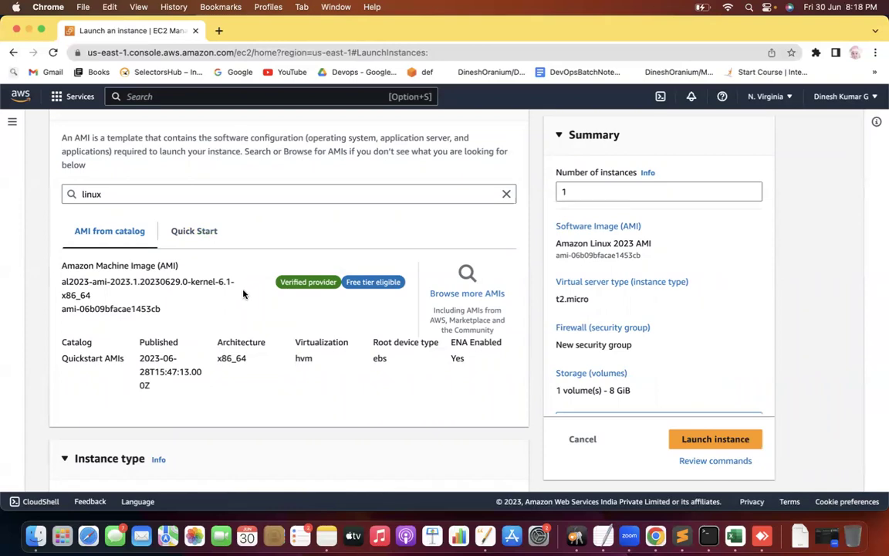
Step: Review the chosen AMI's details, then check the Amazon Linux images offered under Quick Start, leaving Amazon Linux 2023 AMI selected
scroll(190, 296, "down", 1)
scroll(190, 297, "up", 5)
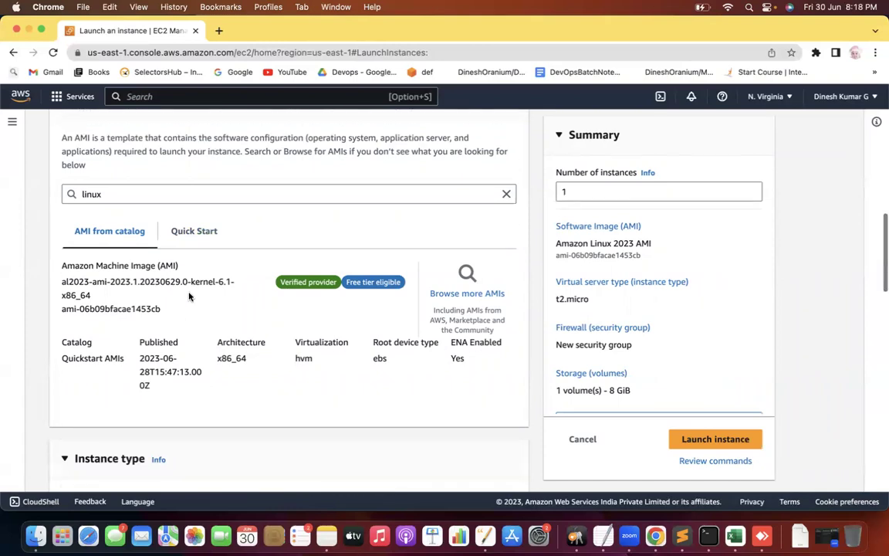
scroll(190, 296, "down", 3)
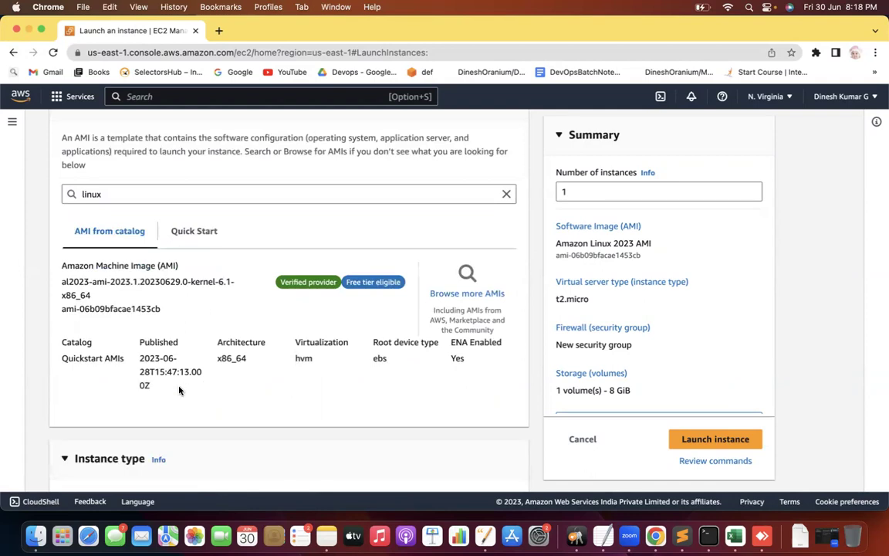
scroll(182, 383, "up", 2)
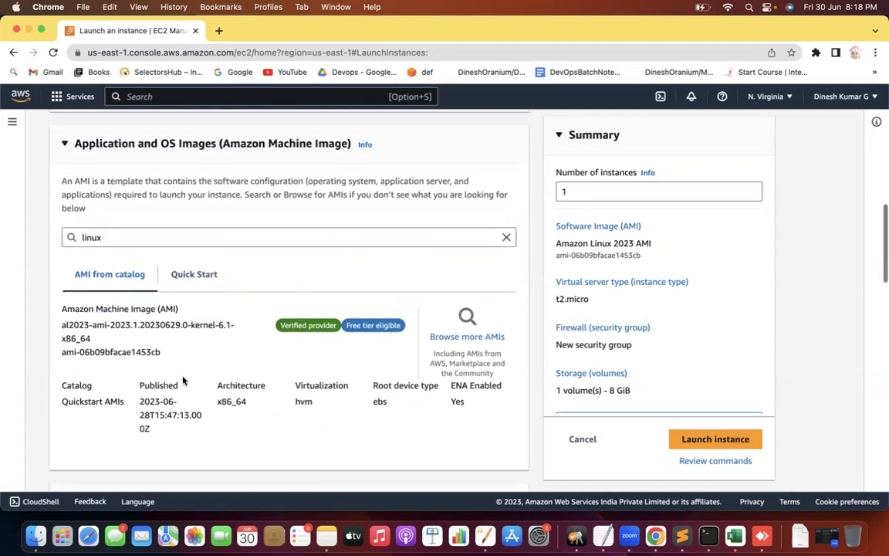
left_click(199, 282)
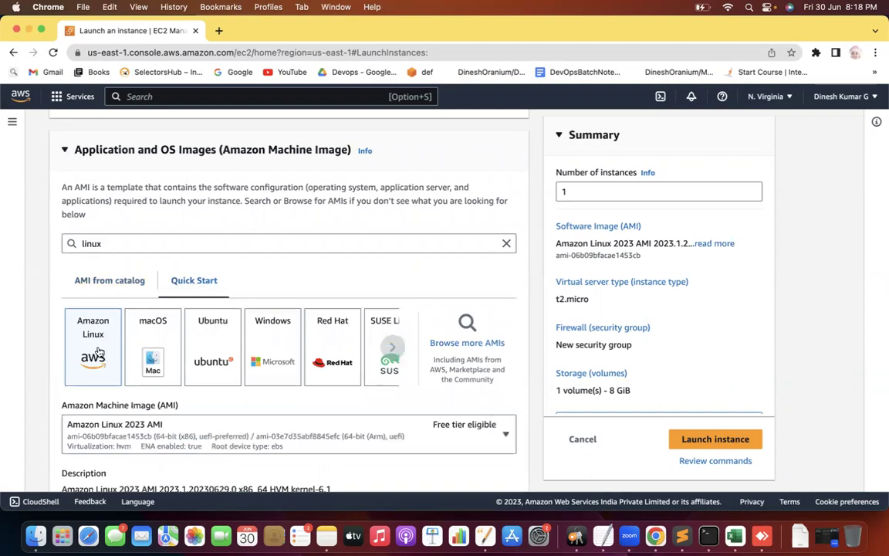
scroll(98, 352, "down", 4)
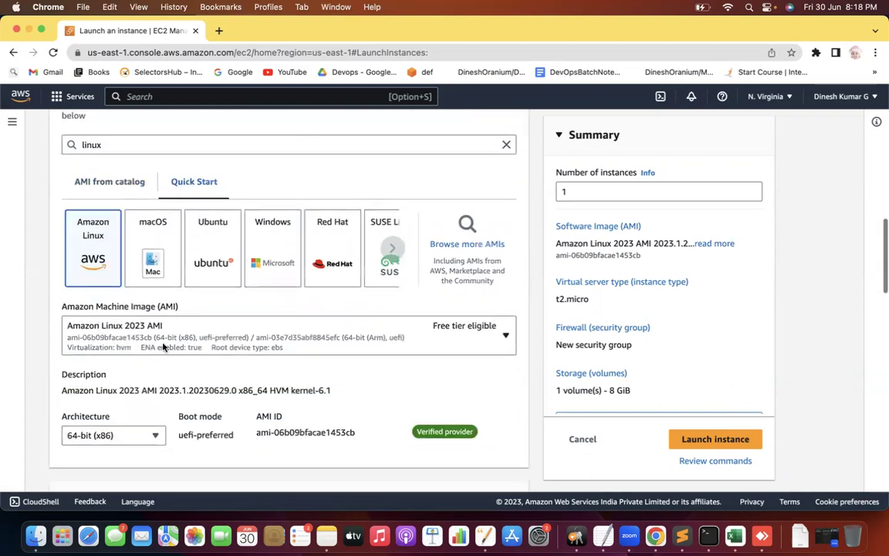
left_click(377, 337)
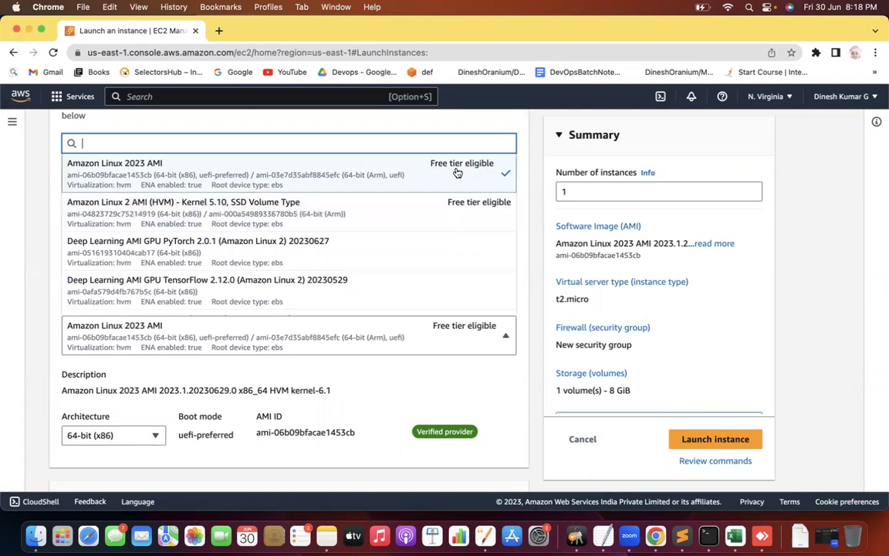
left_click(143, 474)
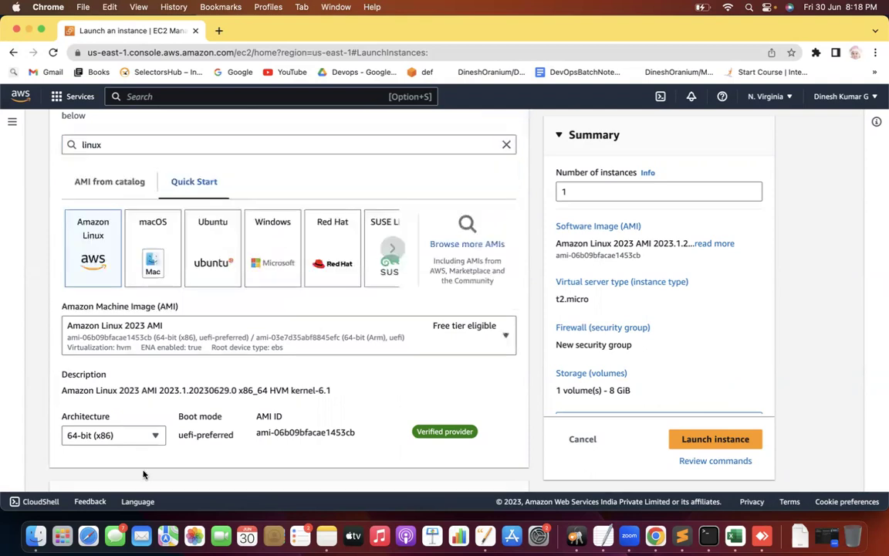
key("Return")
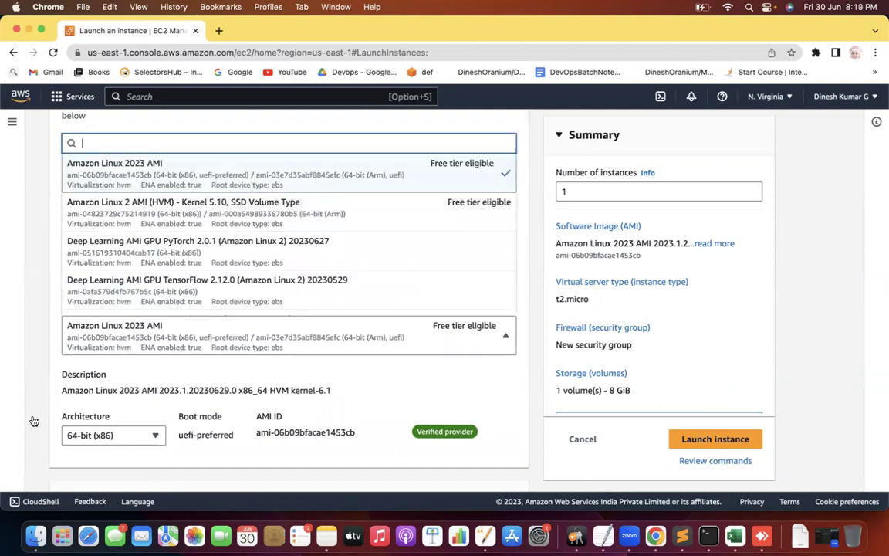
left_click(31, 379)
Step: Look at the Instance type section, then switch to the Sublime Text notes and highlight the AMI definition line
scroll(37, 372, "down", 2)
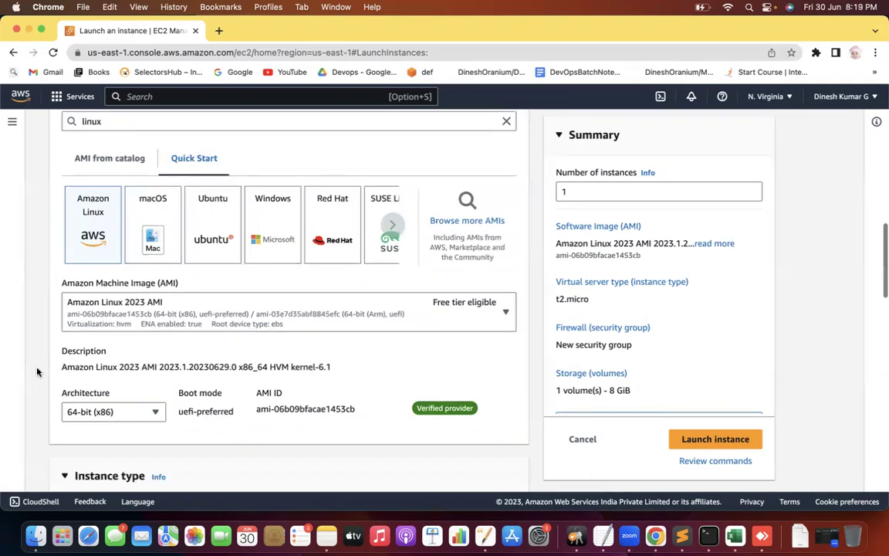
scroll(37, 372, "down", 1)
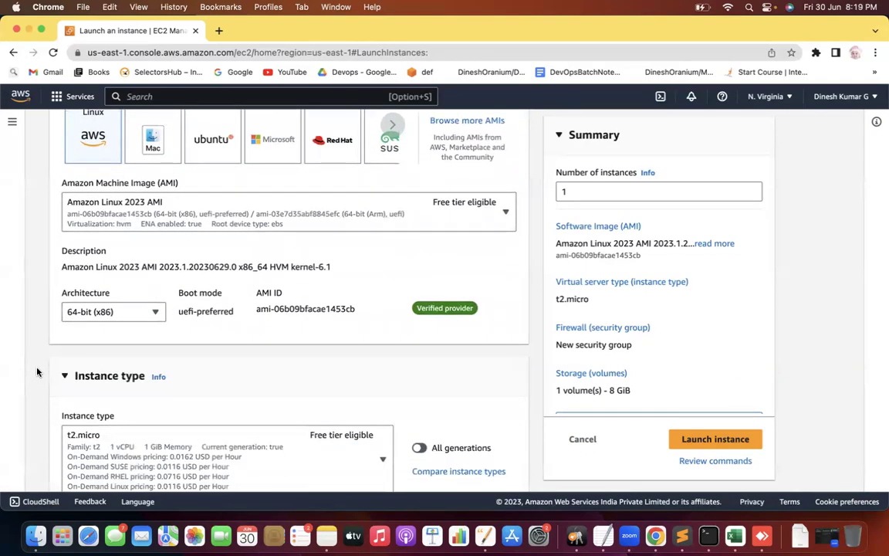
scroll(36, 372, "down", 4)
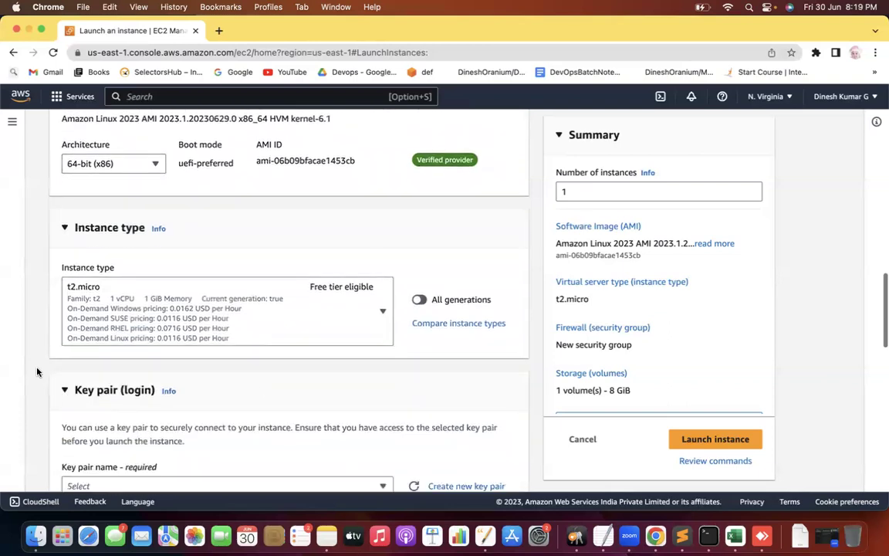
left_click(734, 538)
left_click(528, 388)
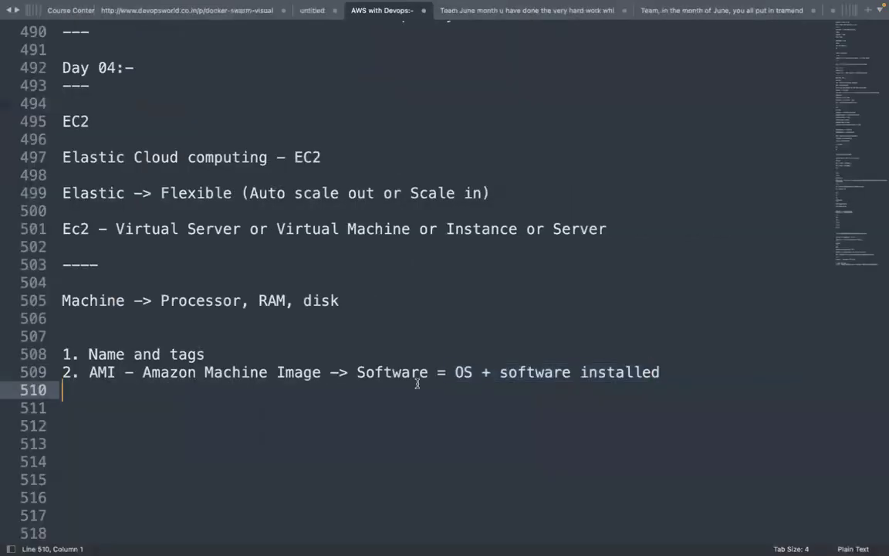
left_click_drag(92, 374, 653, 372)
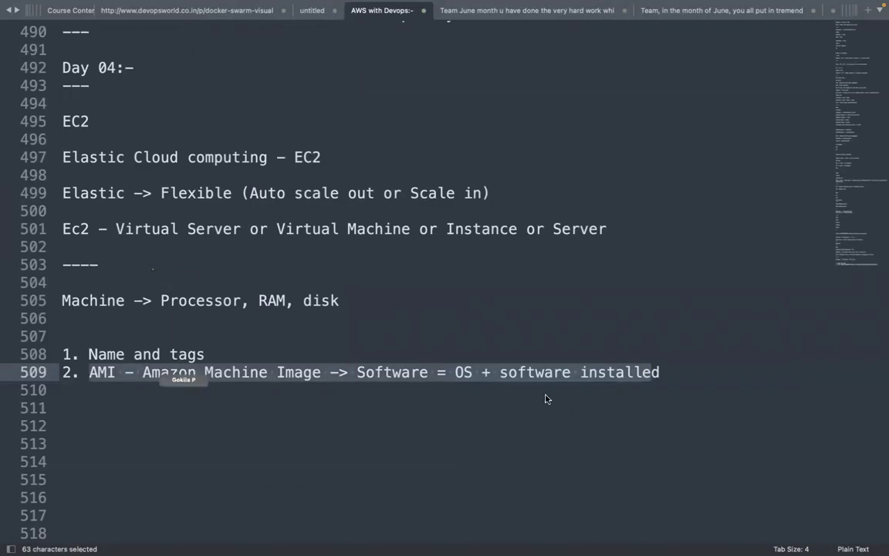
Step: Add the list item "3. Instance type" below the AMI line, checking the section heading on the launch page in Chrome
left_click(660, 374)
key("Return")
type("3.")
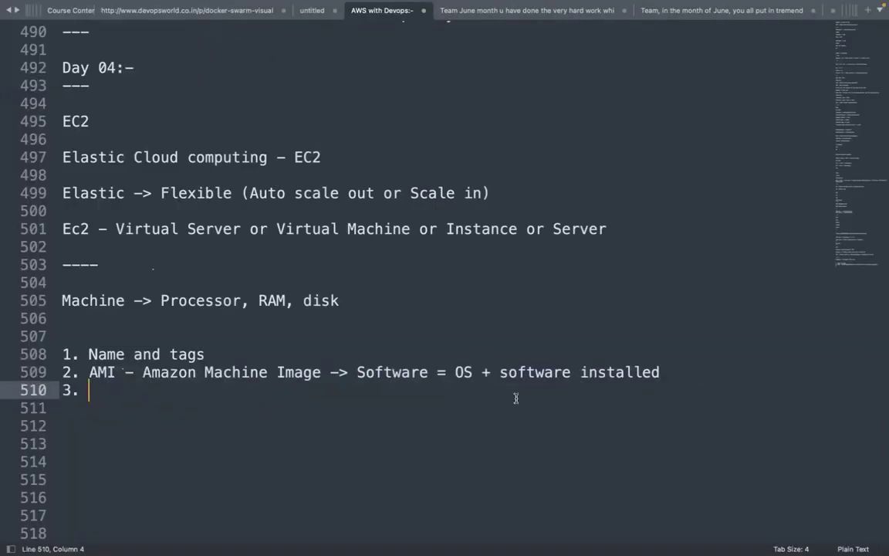
key("super+Tab")
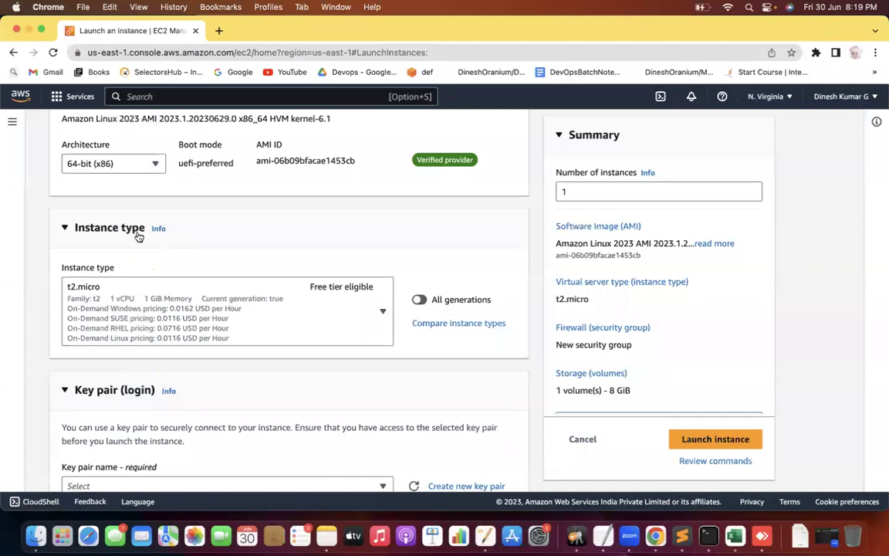
key("super+Tab")
type("I")
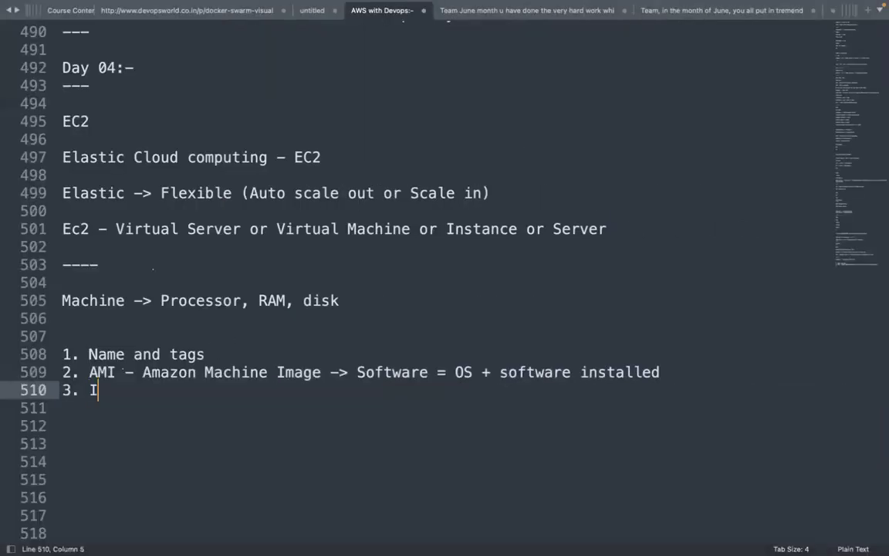
type("nstance type")
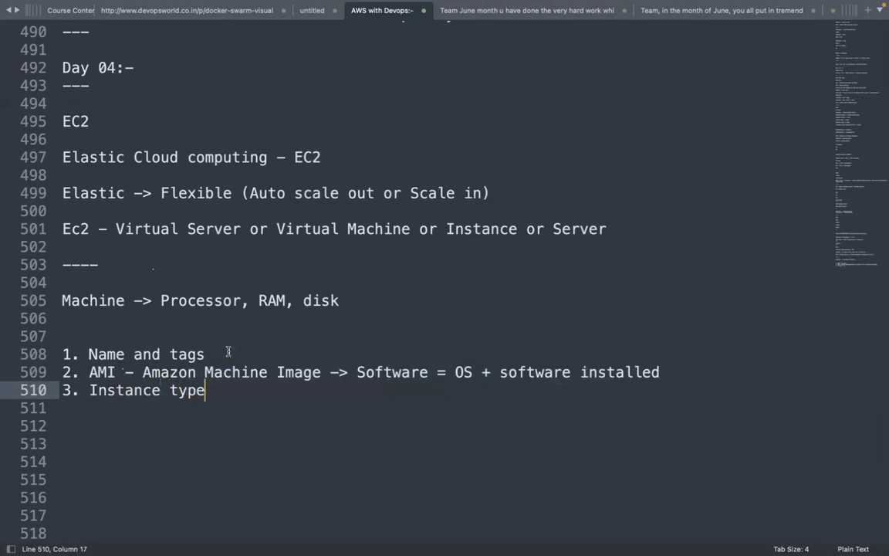
left_click_drag(88, 372, 198, 390)
Step: Return to the launch page in Chrome, open the instance type comparison and look through the types and their memory sizes
key("ctrl+Left")
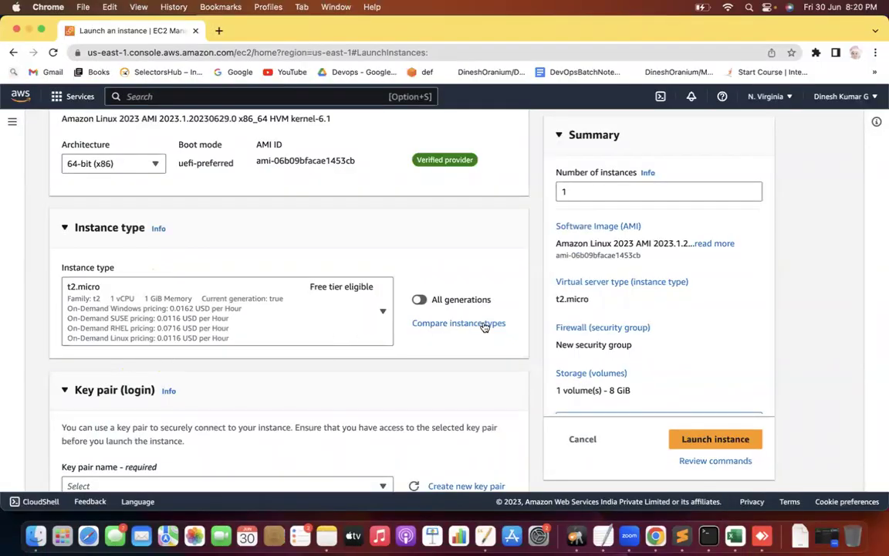
left_click(456, 325)
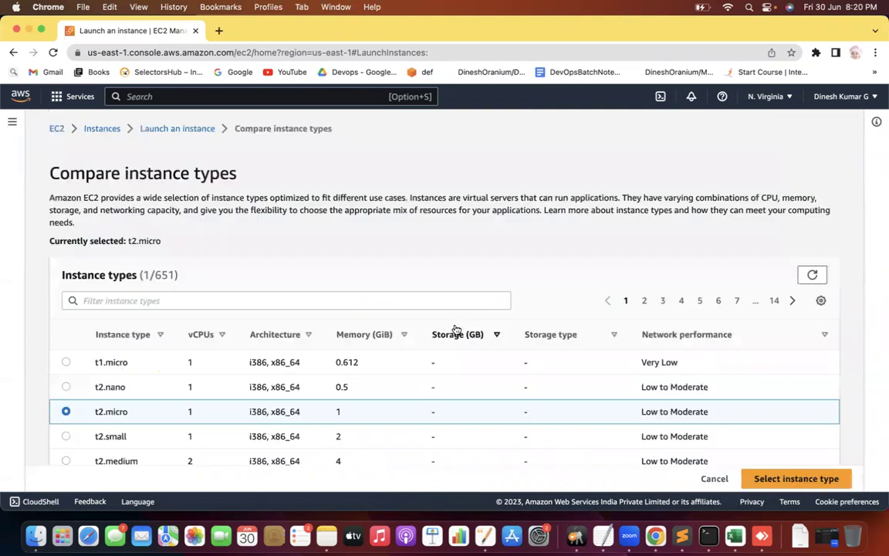
scroll(461, 169, "down", 5)
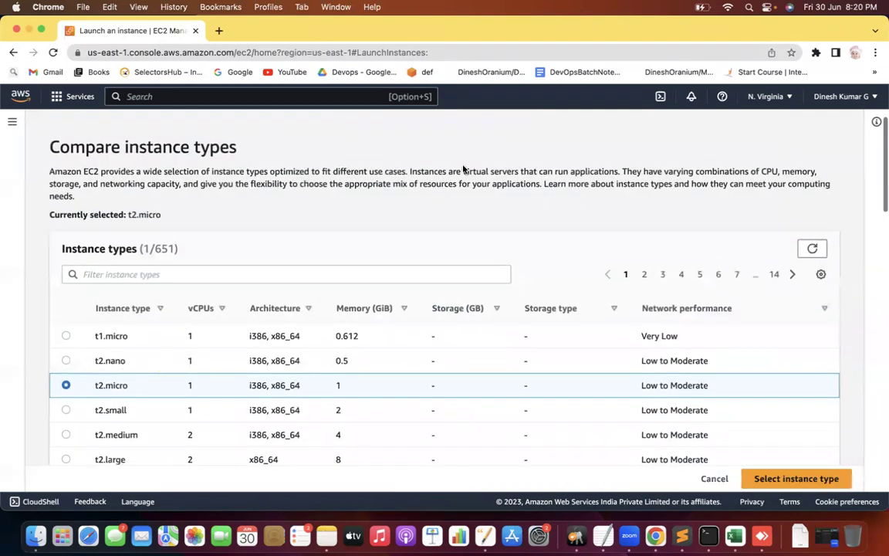
scroll(463, 169, "down", 1)
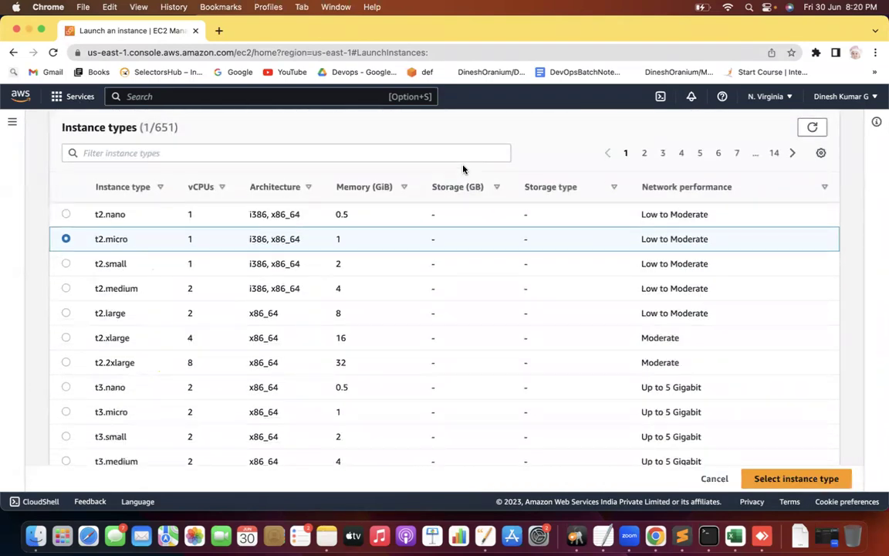
scroll(463, 169, "up", 2)
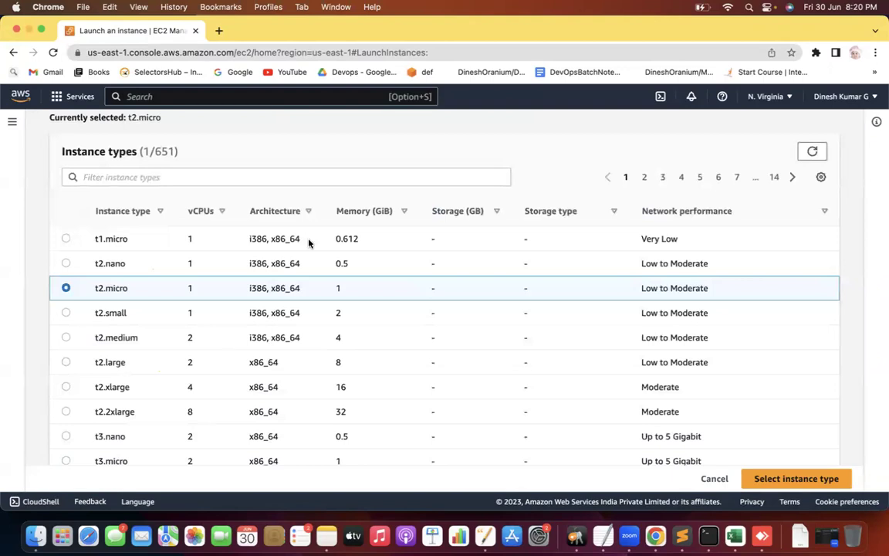
left_click(353, 212)
left_click(353, 212)
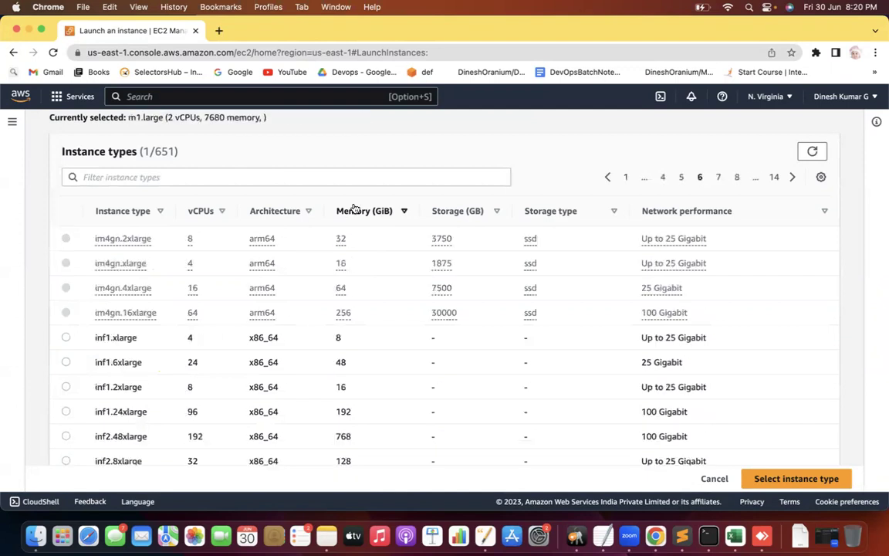
Step: Sort the compared instance types by memory size
left_click(353, 210)
left_click(353, 210)
left_click(353, 210)
left_click(353, 210)
left_click(354, 210)
Step: Reload the launch instance page and name the instance Node1
left_click(210, 52)
key("Return")
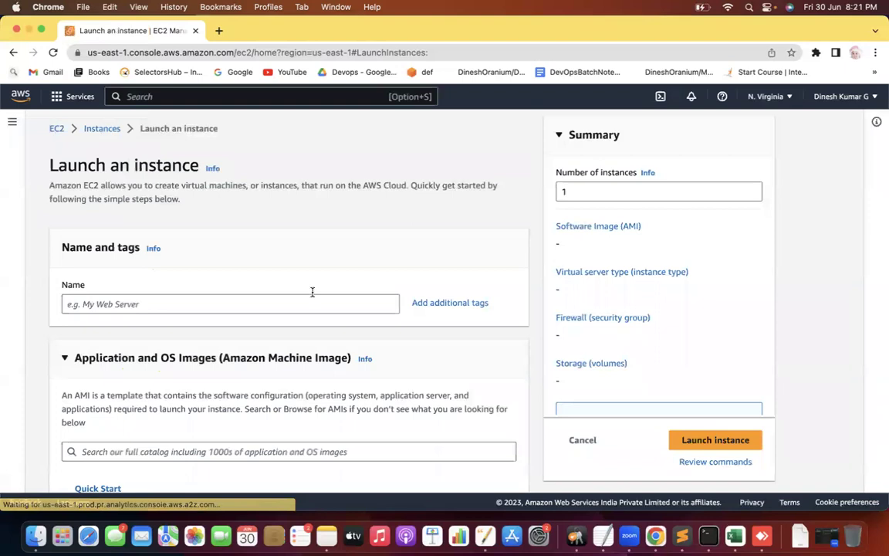
left_click(183, 299)
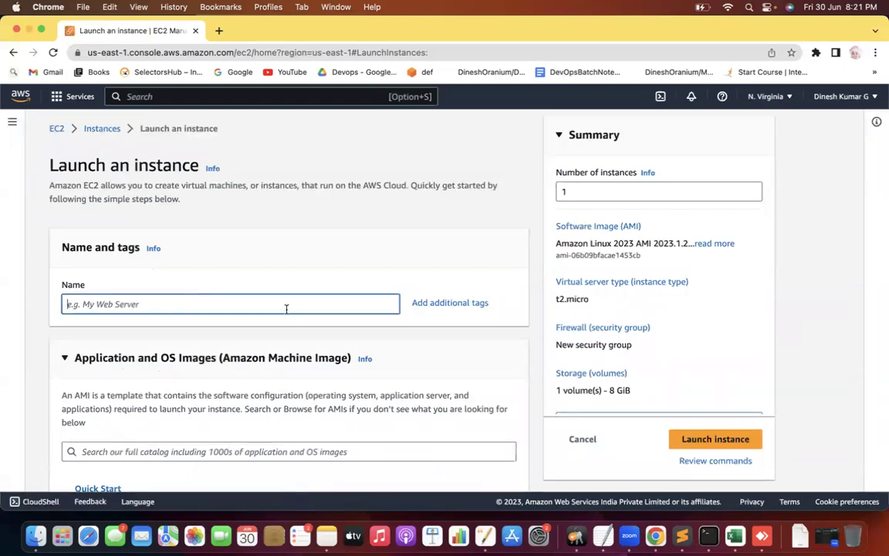
type("Node")
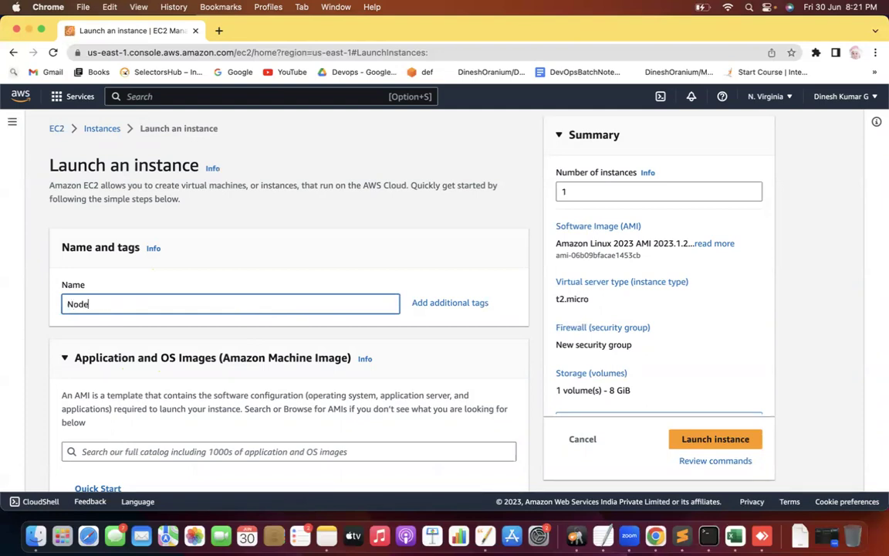
Step: Add an additional tag to the instance with the key Date and the value 30June
left_click(451, 302)
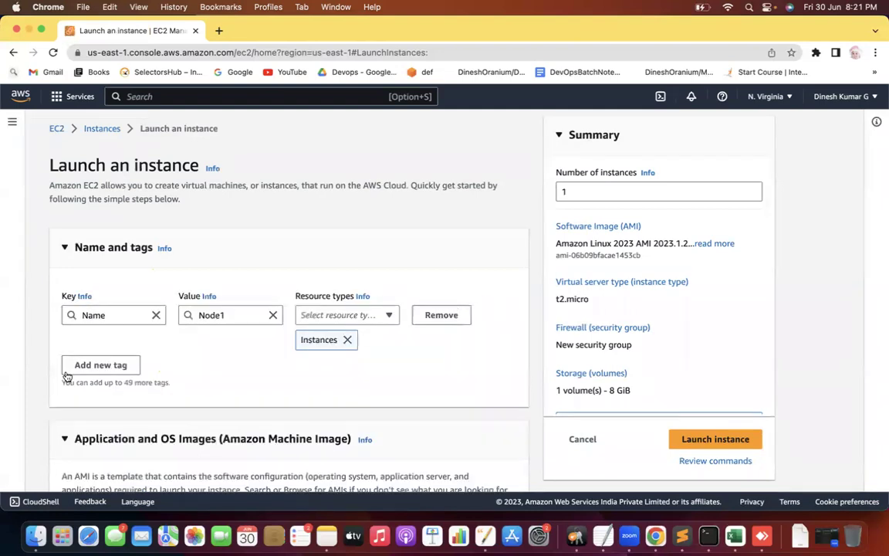
left_click(125, 365)
left_click(115, 390)
type("Date")
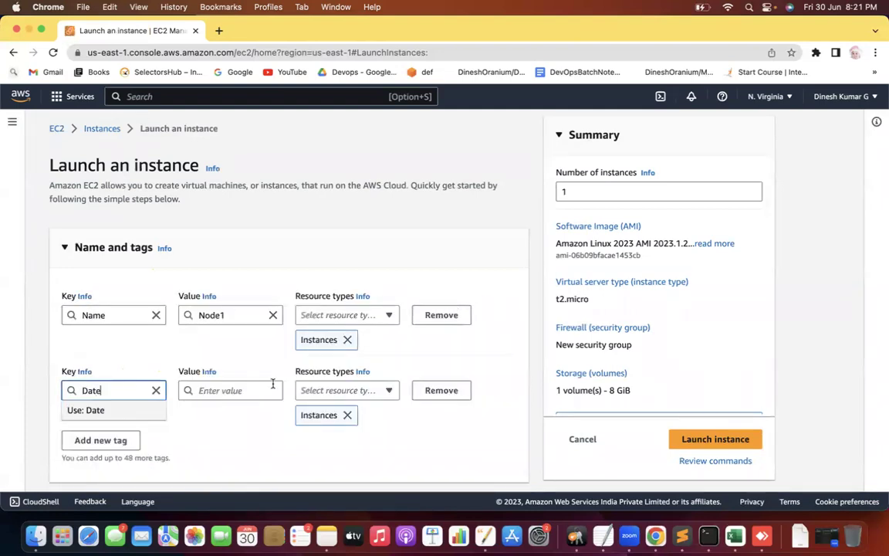
left_click(245, 389)
type("30June")
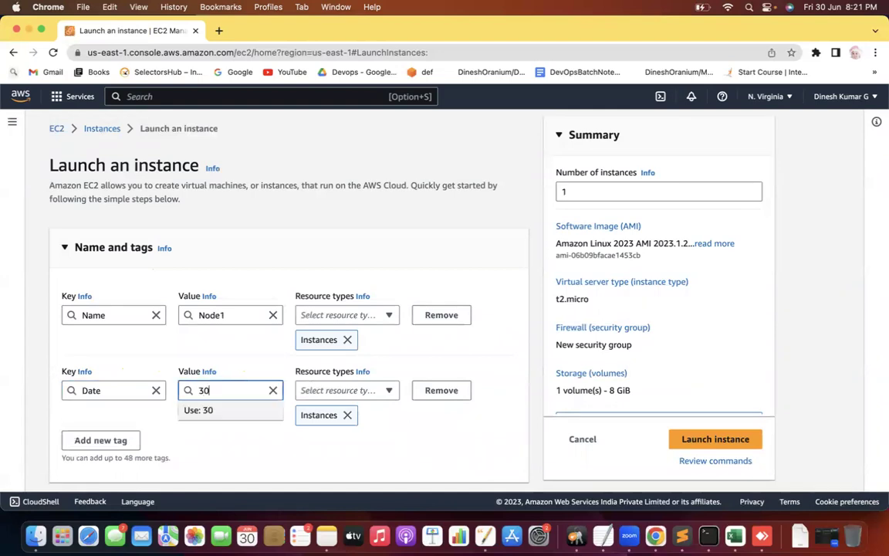
Step: Add another tag with the key Owner and enter the owner's first name as its value
left_click(120, 440)
type("Owner")
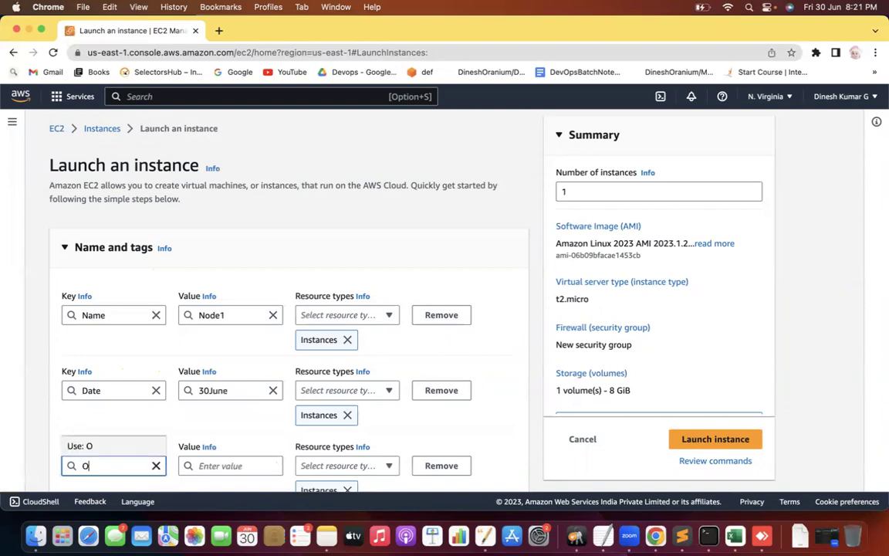
left_click(247, 467)
type("Dineshb")
key("BackSpace")
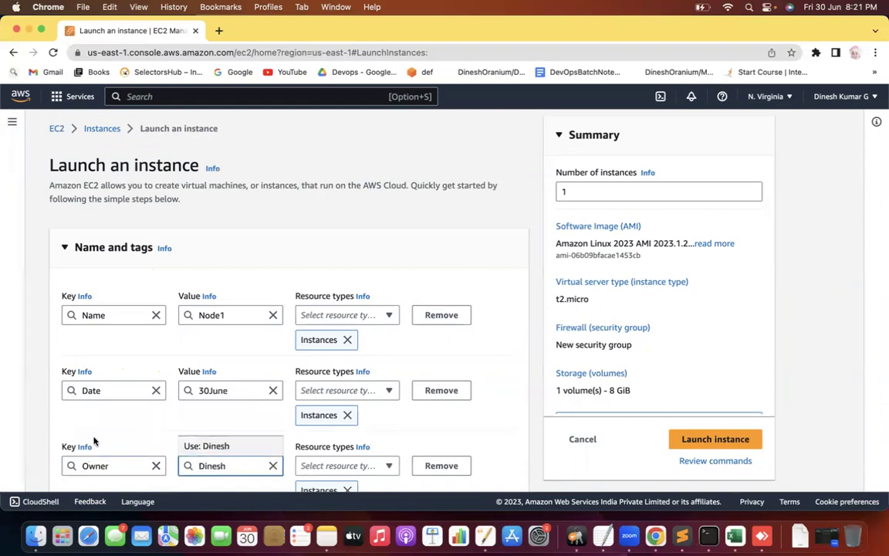
left_click(35, 422)
Step: Open the instance type comparison from the Instance type section and sort the types by memory, largest first
scroll(35, 424, "down", 1)
scroll(35, 424, "down", 10)
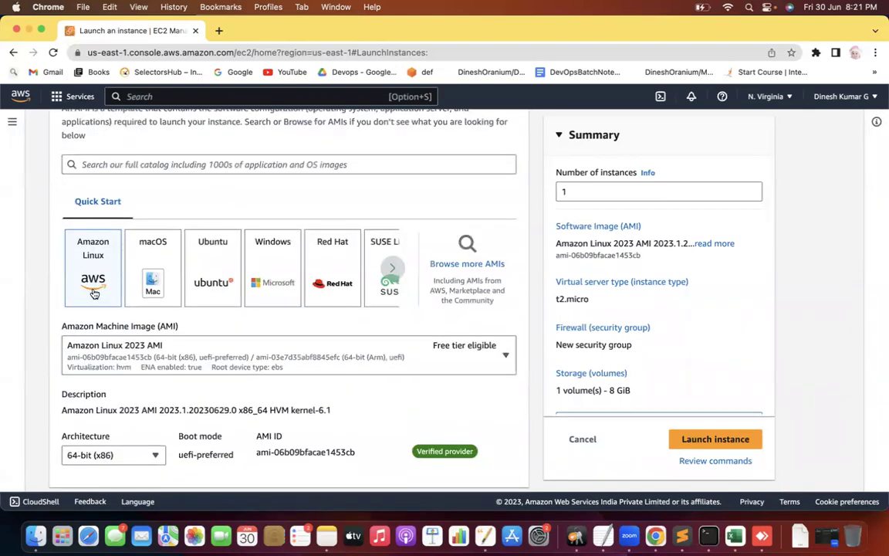
scroll(96, 295, "down", 4)
scroll(94, 294, "down", 3)
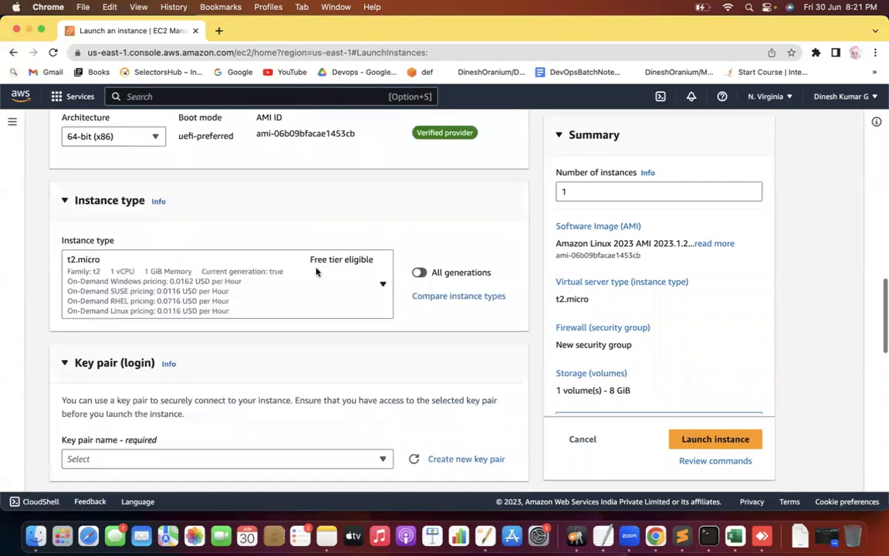
left_click(423, 294)
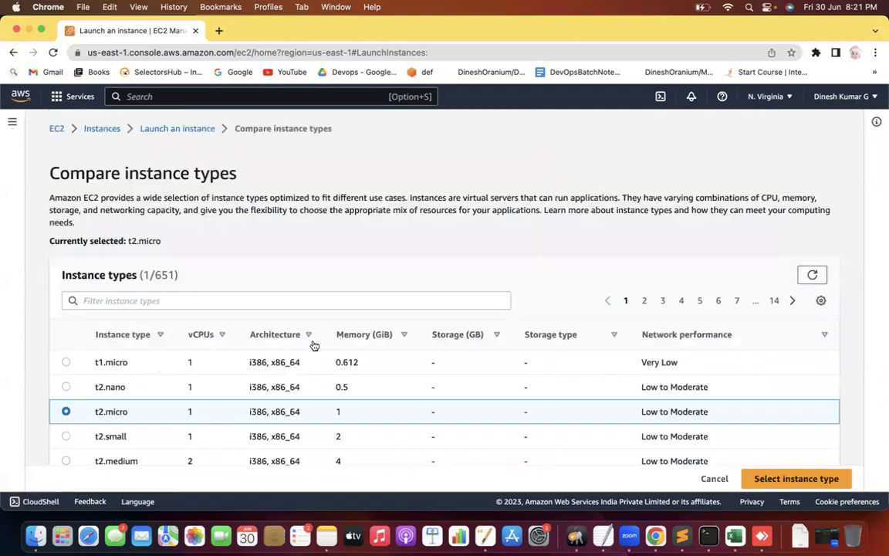
left_click(366, 335)
left_click(367, 333)
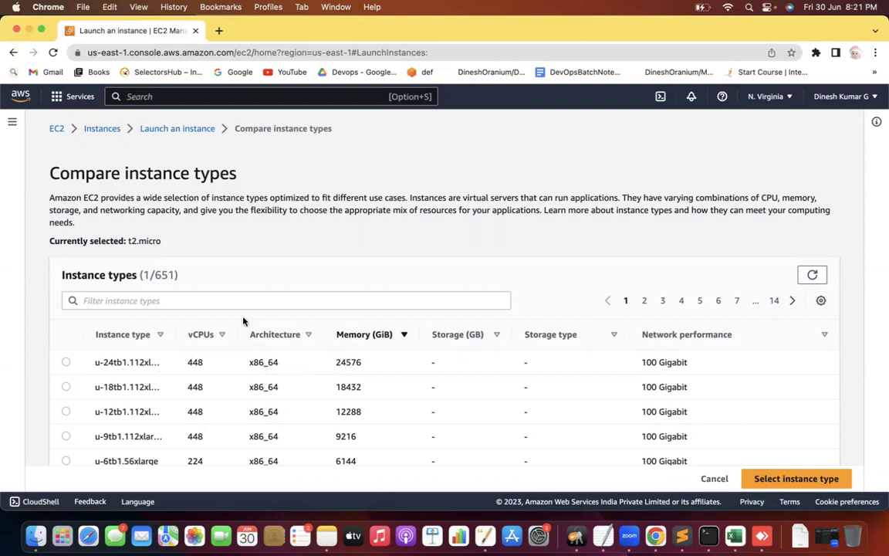
Step: Filter the instance types to those with Free-Tier eligible: true
left_click(116, 301)
type("Free-Tier eligible:")
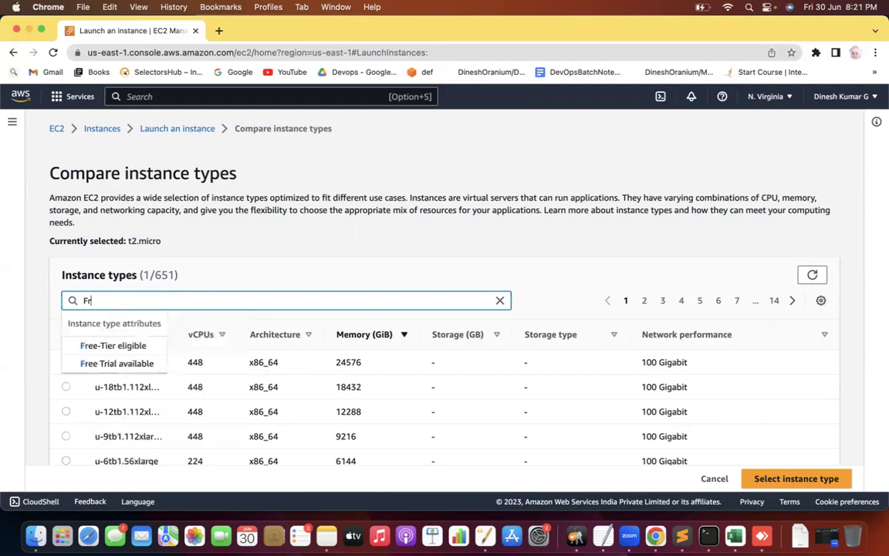
left_click(142, 347)
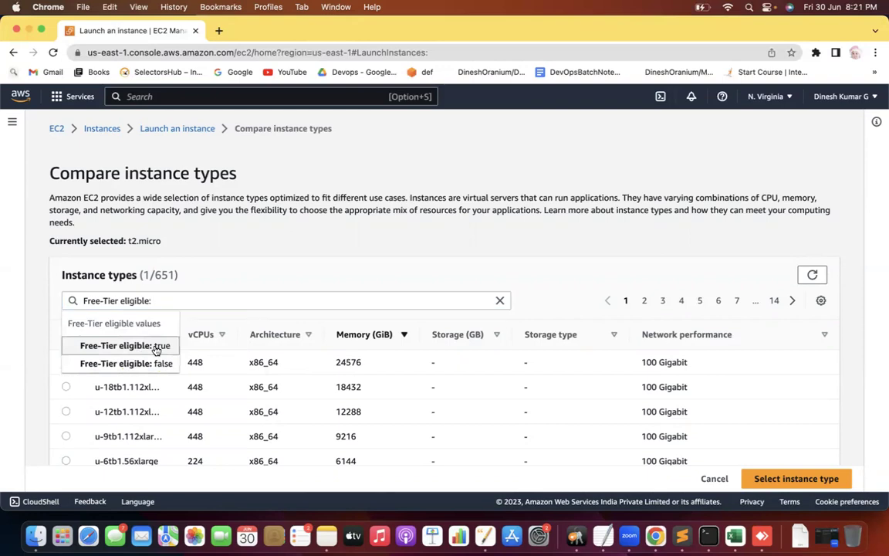
left_click(144, 349)
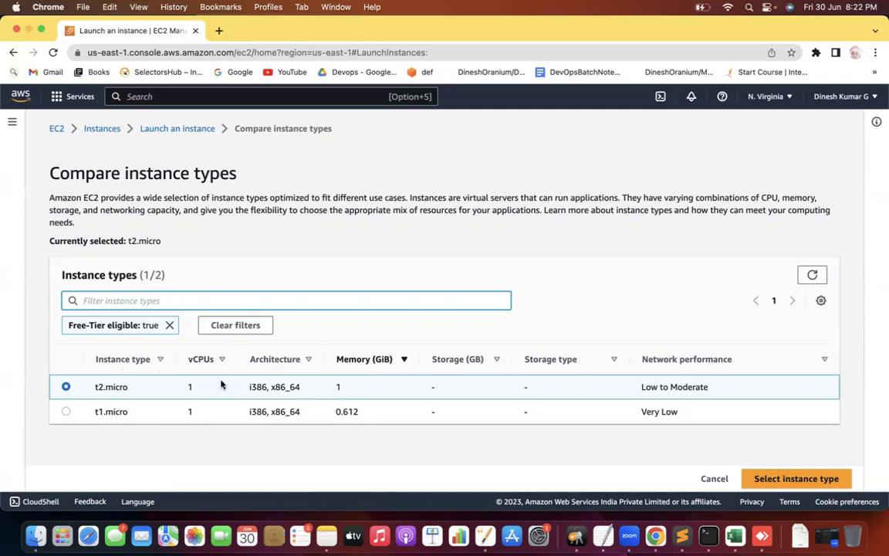
Step: Search Google for "Instance type family" in a new browser tab
left_click(219, 31)
type("I")
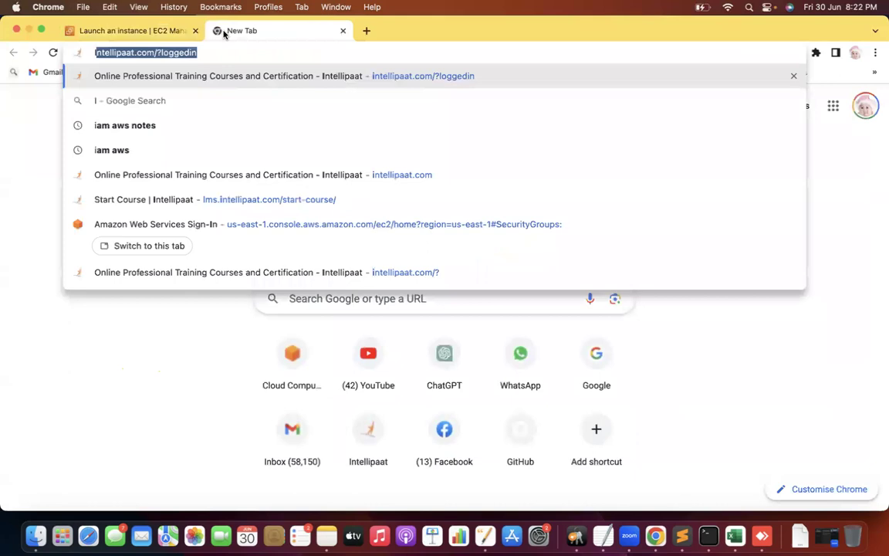
type("nstance type famiu")
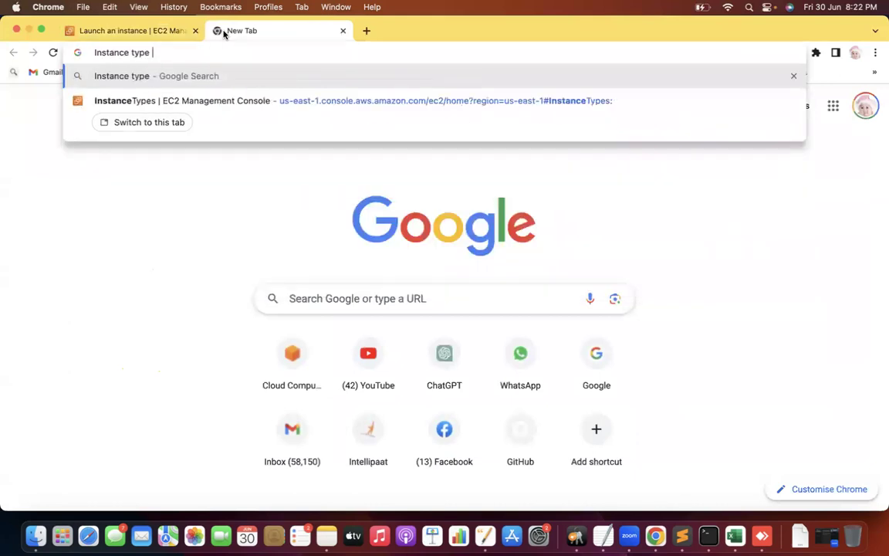
key("BackSpace")
type("ly")
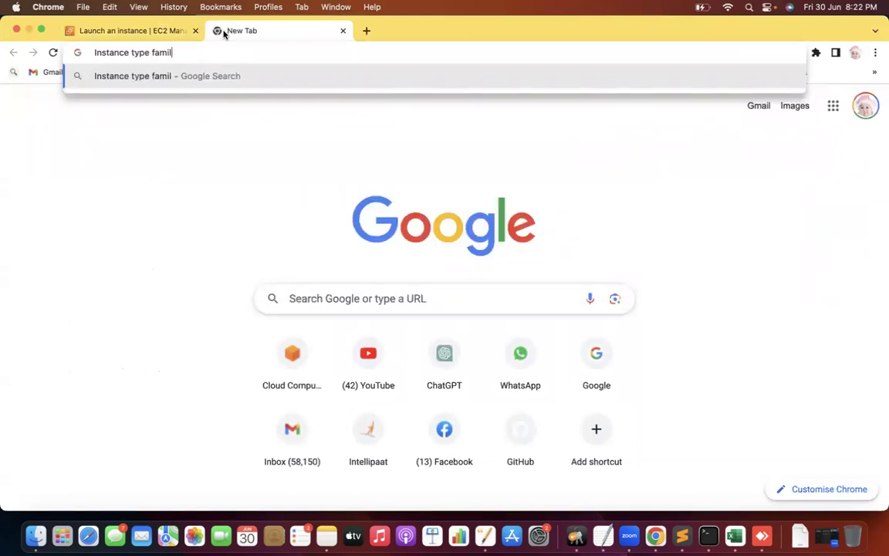
key("Return")
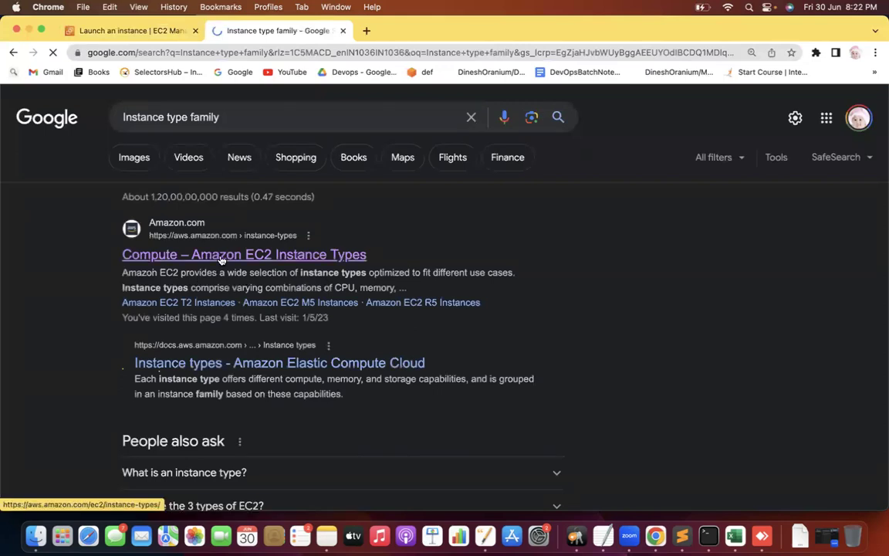
Step: Open the Amazon EC2 Instance Types page from the results and look through the listed instance families
left_click(220, 257)
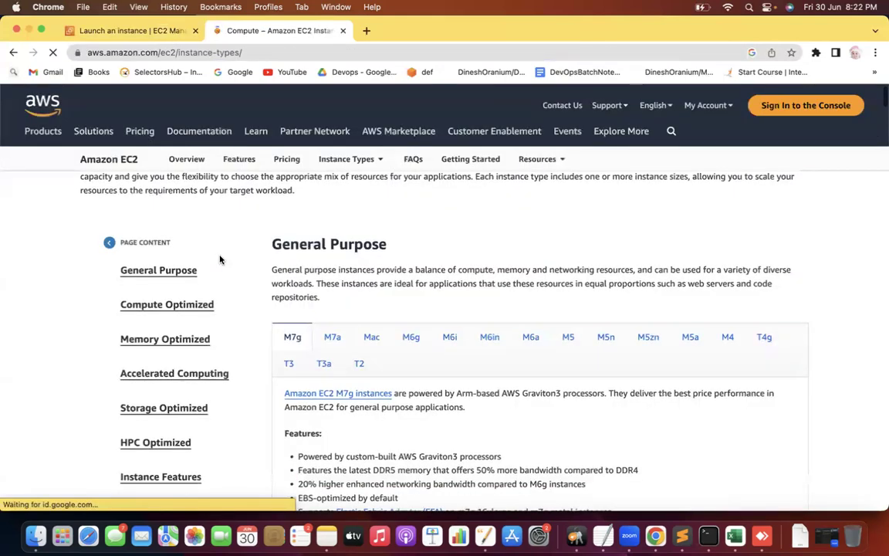
scroll(220, 259, "down", 3)
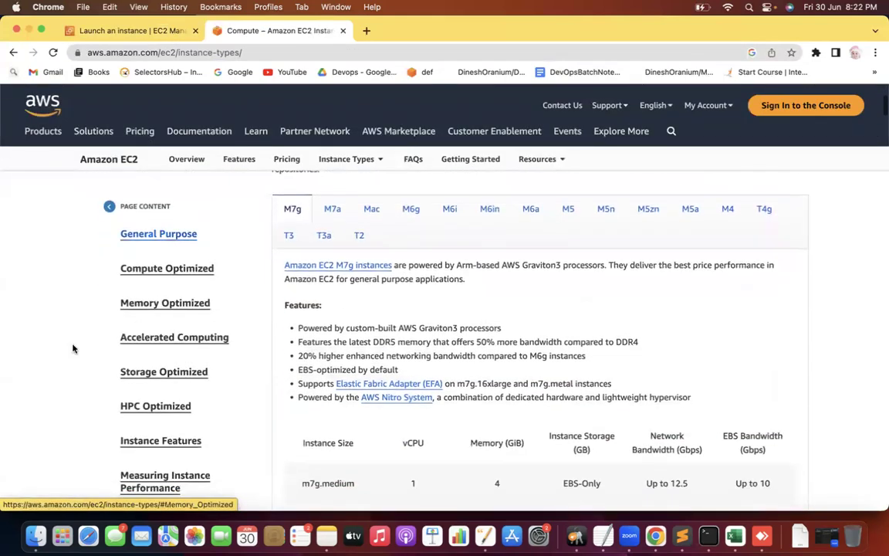
scroll(37, 352, "down", 2)
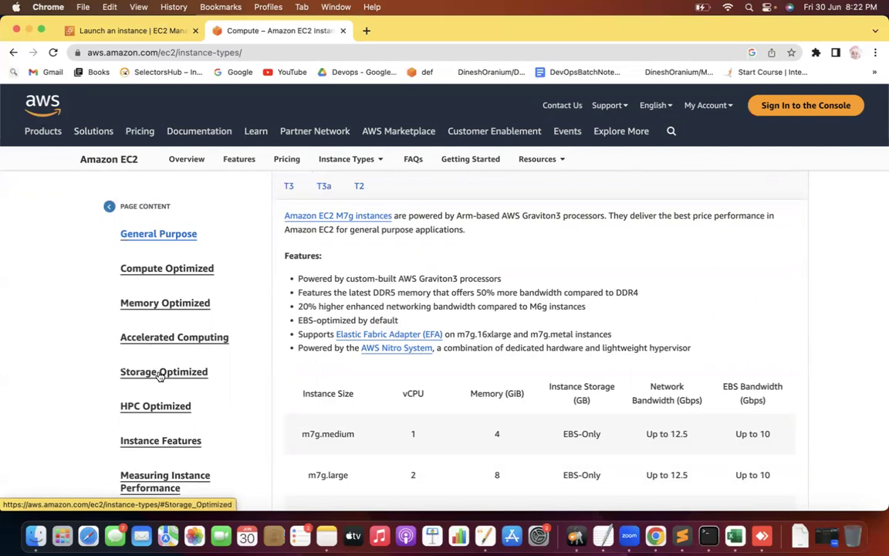
Step: Switch to the Sublime Text notes and add the heading "Ec2 types:-" with an indented "Instance type" line below it
key("ctrl+Right")
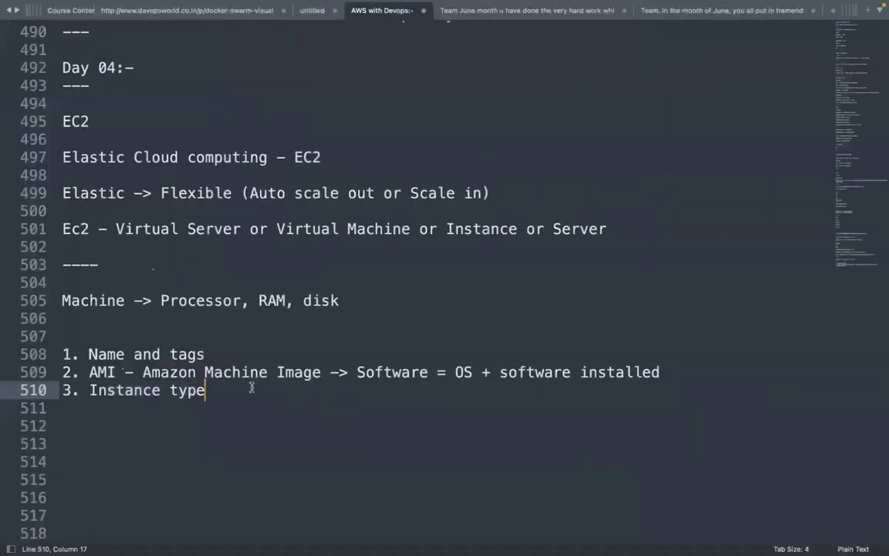
key("Return")
key("Return")
type("Ec")
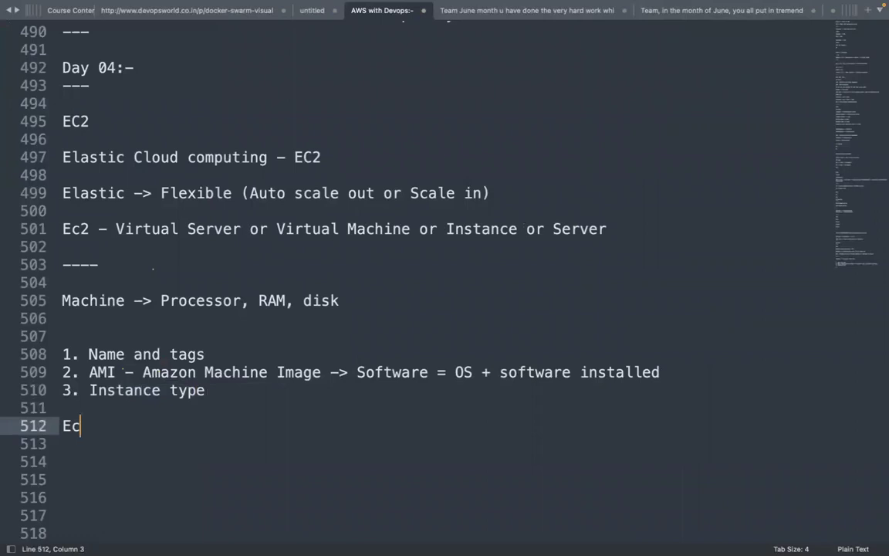
type("2 types:-")
key("Return")
key("Return")
key("Tab")
type("I")
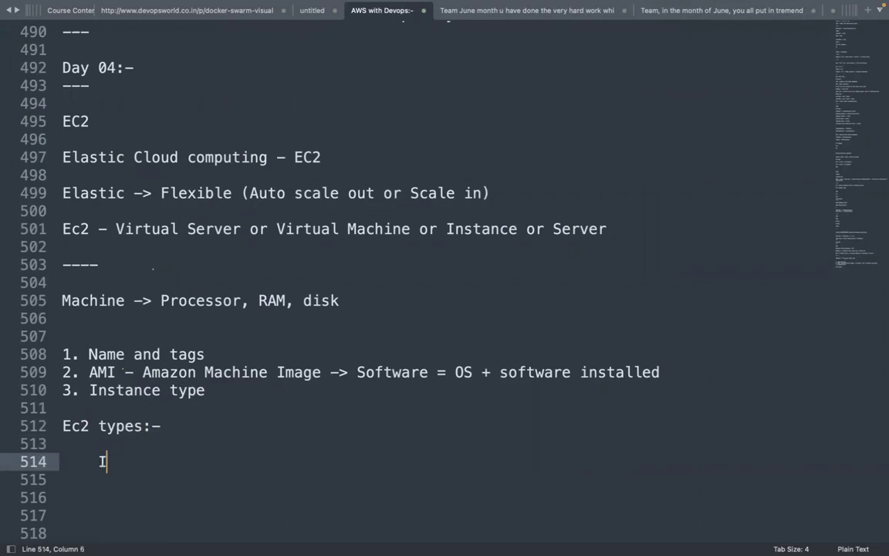
type("nstance type")
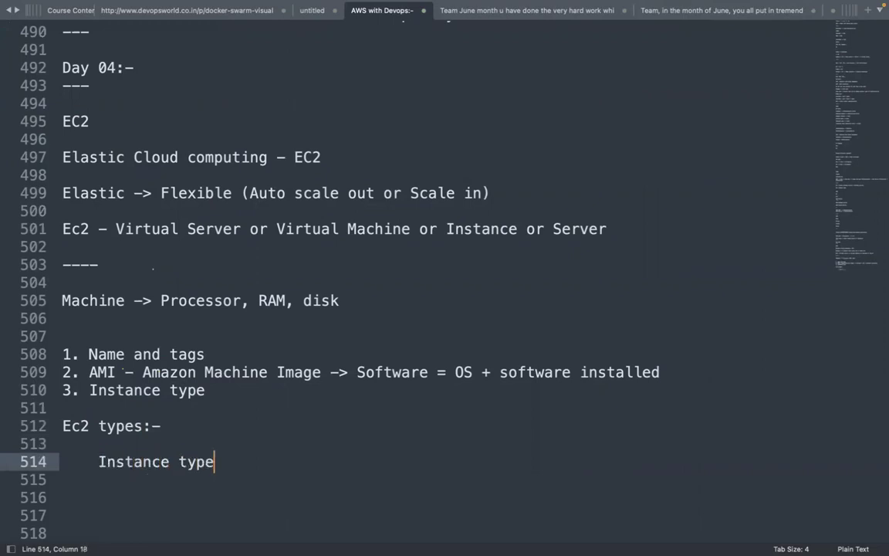
Step: List "General purpose" and "Memory Optimized" indented under the "Instance type" line
key("Return")
key("Return")
key("Tab")
type("G")
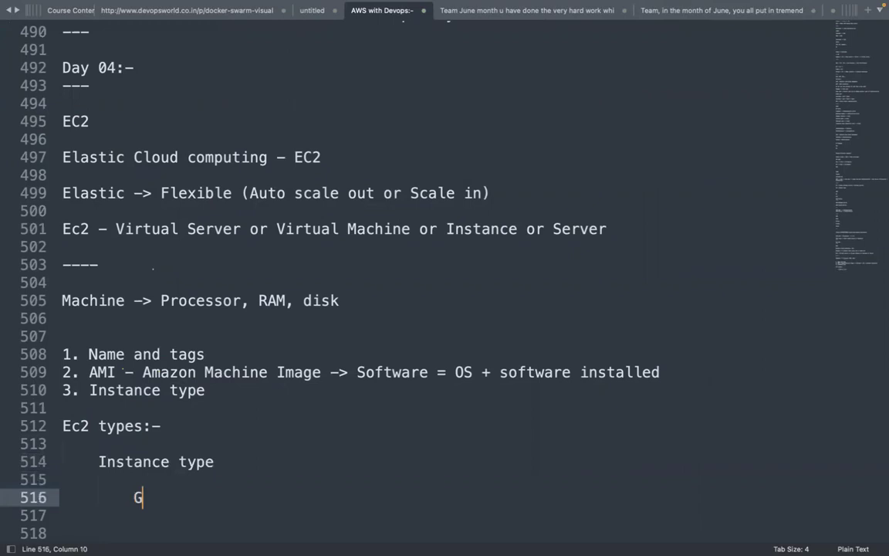
type("eneral purpose")
key("Return")
type("Memory Optimized")
key("Return")
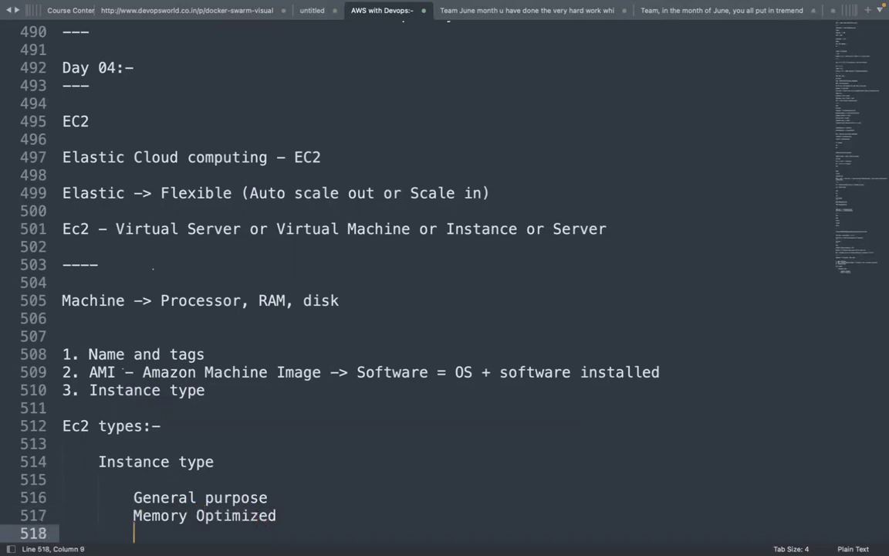
Step: Add "Storage optimized" and "Acceleraled computing" to the instance type list, followed by several blank lines
type("Storage op")
type("tima")
key("BackSpace")
type("ized")
key("Return")
type("Acceleraled a")
key("BackSpace")
key("BackSpace")
key("BackSpace")
type("d comp")
type("g")
key("Return")
key("Return")
key("Return")
key("Return")
key("Return")
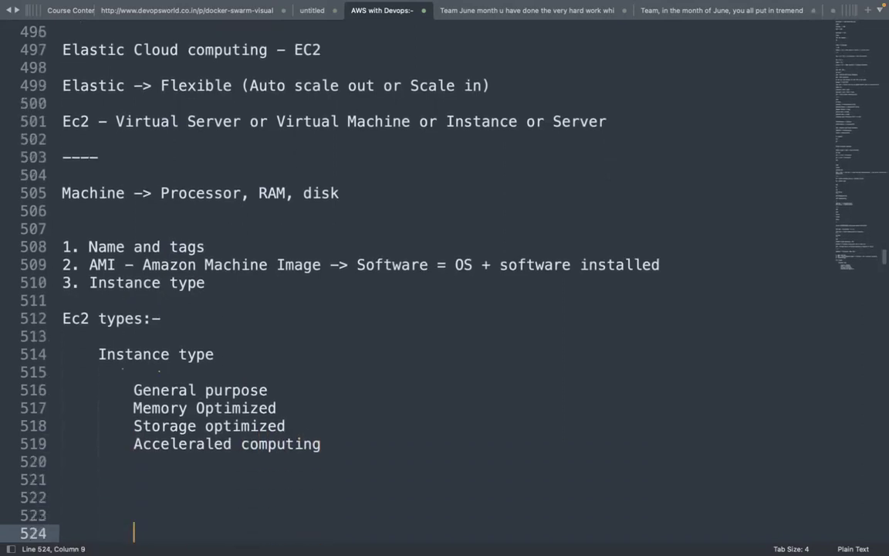
Step: Check the instance families on the AWS page in Chrome, then add "Computing Optimized" at the end of the notes' list
left_click(63, 479)
left_click(62, 462)
left_click(62, 497)
left_click(62, 515)
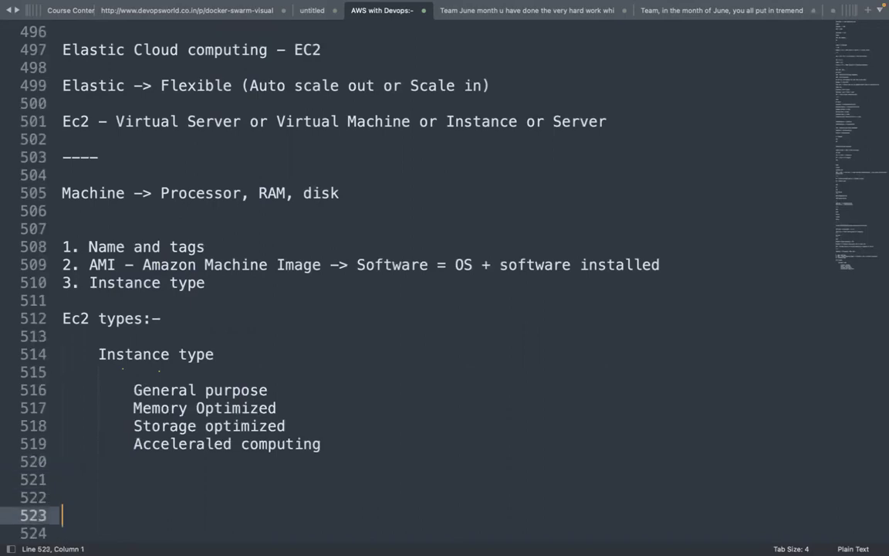
left_click(63, 532)
key("super+Tab")
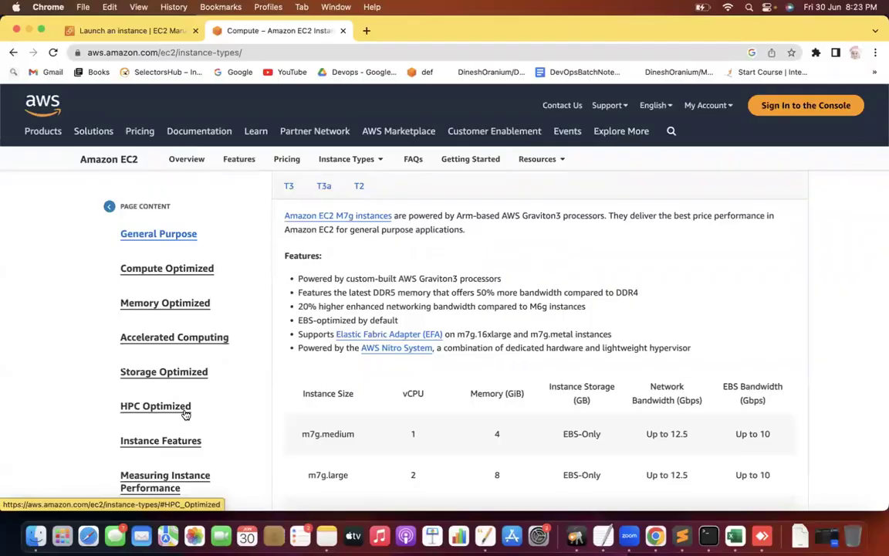
key("super+Tab")
key("Return")
type("Computing Optimized")
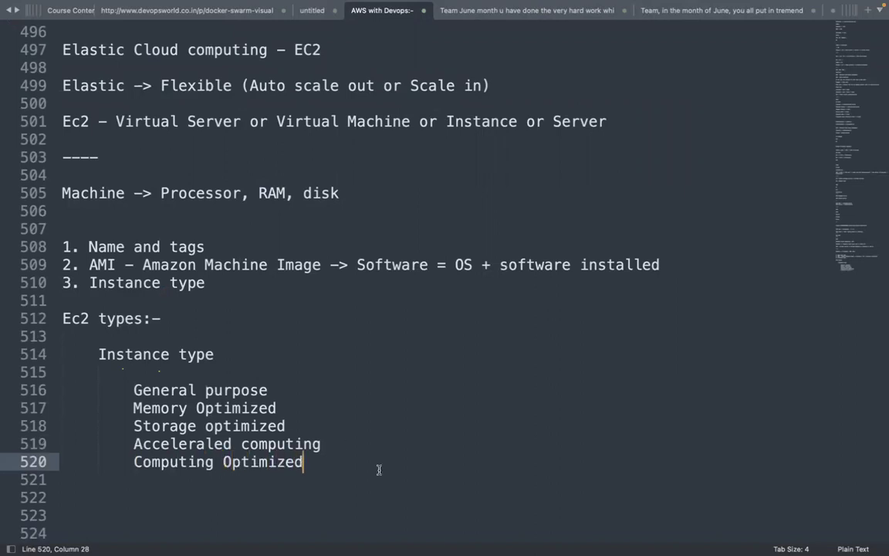
Step: Move the "Computing Optimized" line directly below "General purpose", then return to the EC2 instance types page in Chrome
left_click_drag(304, 462, 132, 469)
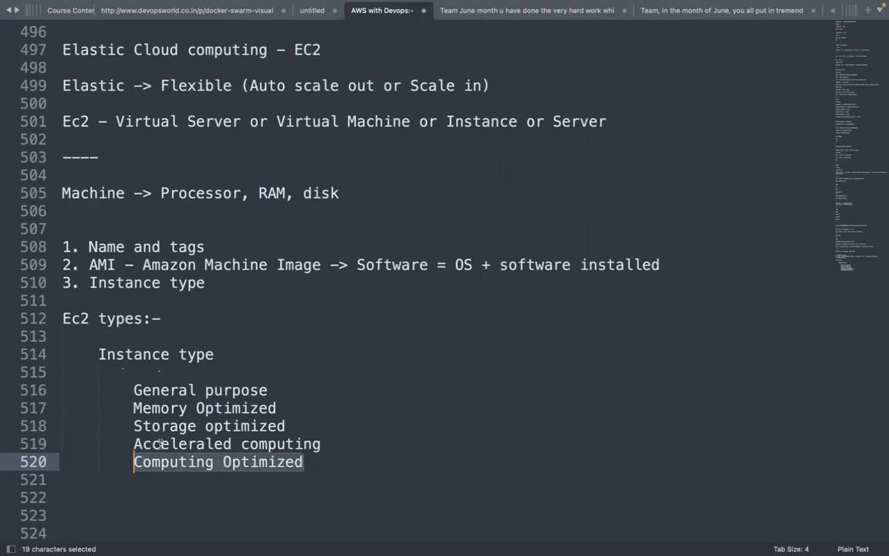
key("super+x")
left_click(281, 390)
key("Return")
key("super+v")
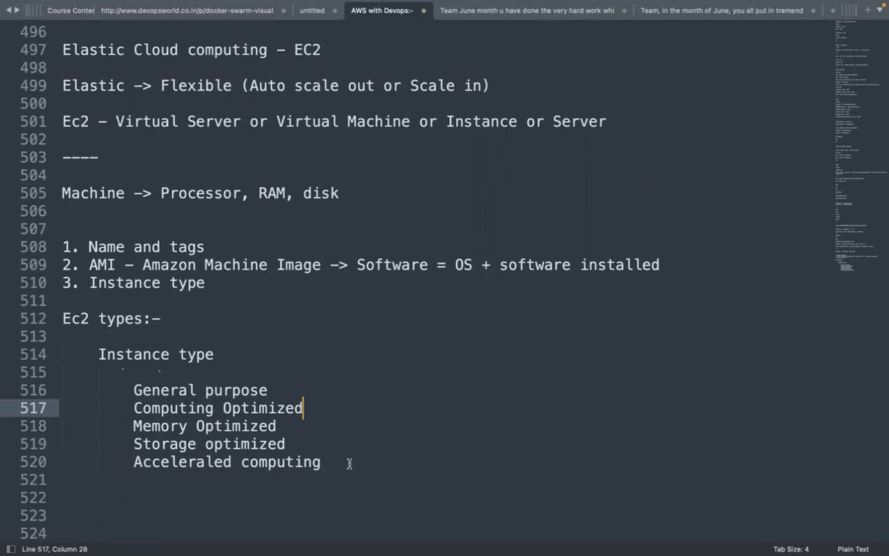
key("ctrl+Left")
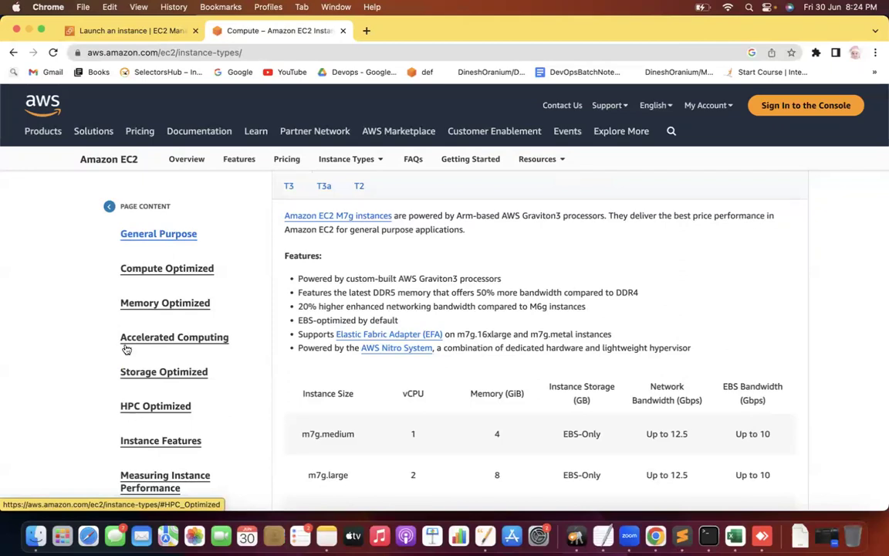
Step: Examine the General Purpose section's description of its resource balance and suitable workloads
left_click(168, 242)
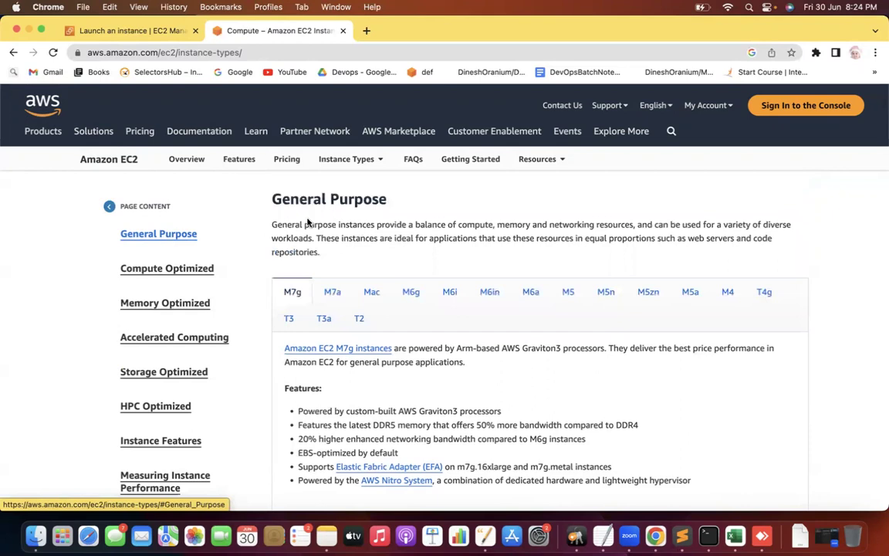
left_click_drag(270, 224, 323, 258)
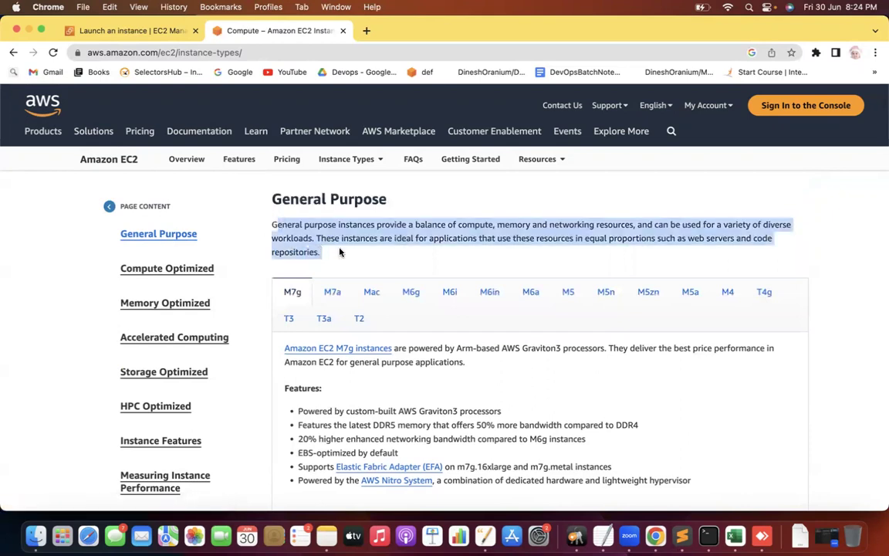
left_click(340, 250)
left_click_drag(349, 225, 610, 223)
left_click_drag(670, 225, 311, 234)
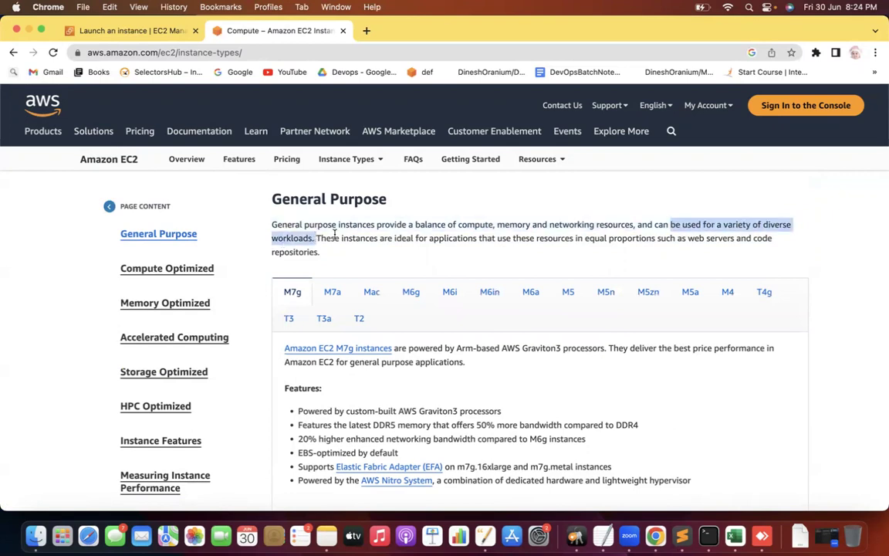
left_click(347, 237)
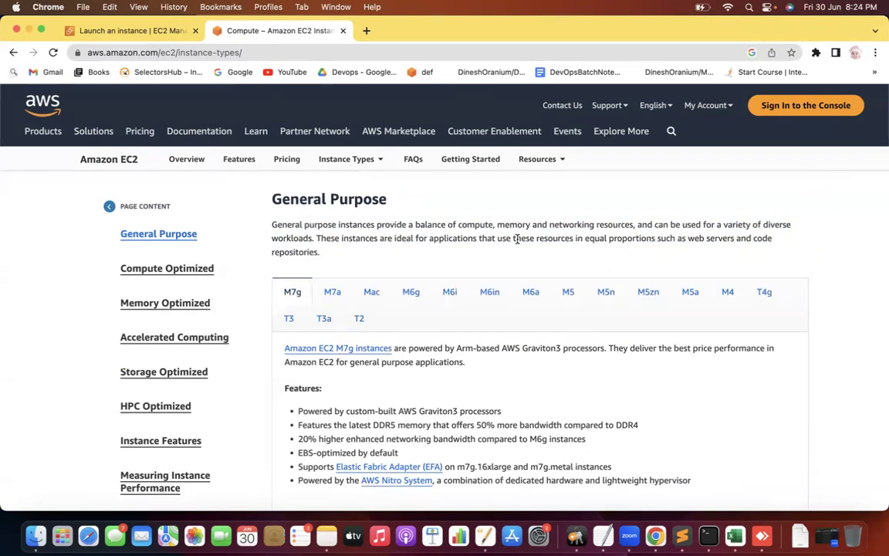
Step: Switch to the notes in Sublime Text and add "balanced memory, network, computation" as an indented line under "General purpose"
key("ctrl+Right")
left_click(268, 390)
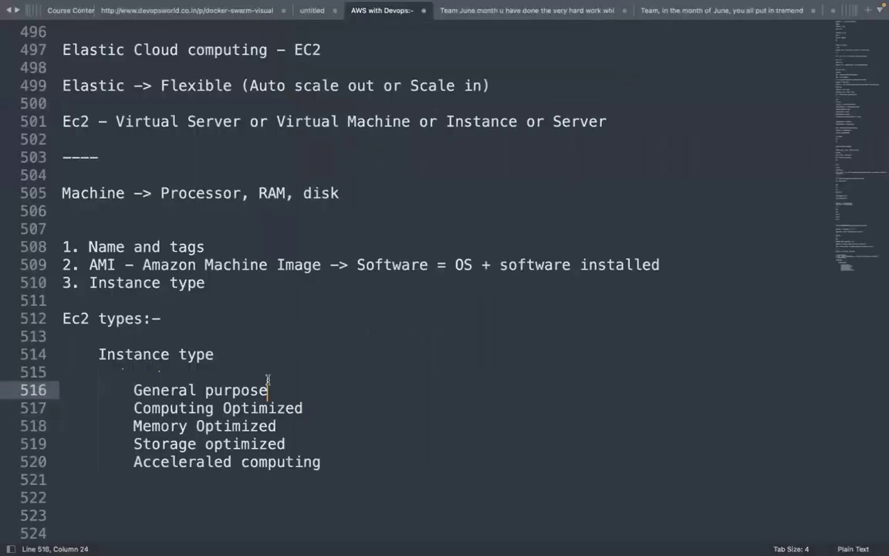
key("Return")
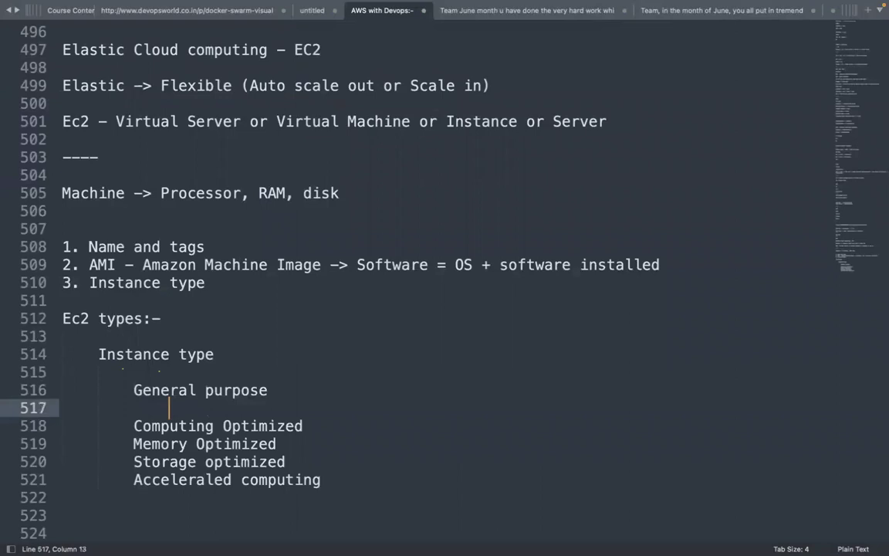
type("balanc")
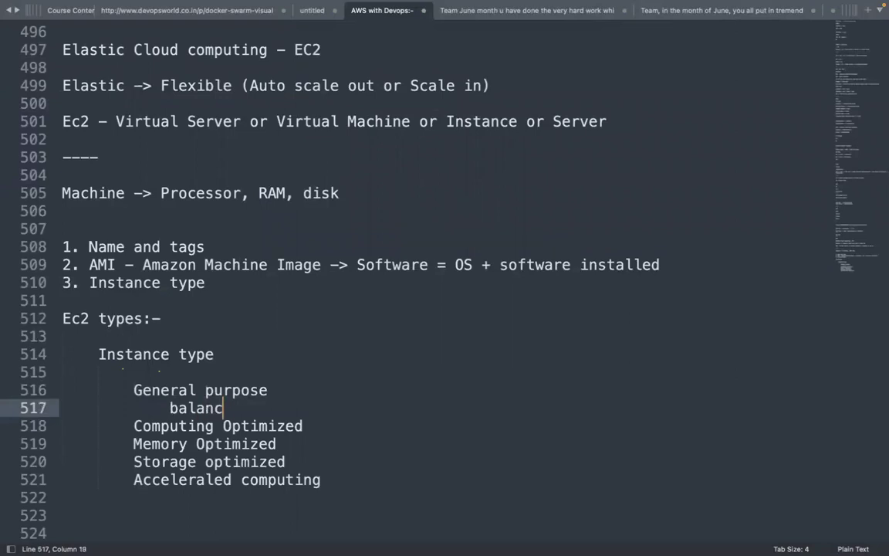
type("ed memory")
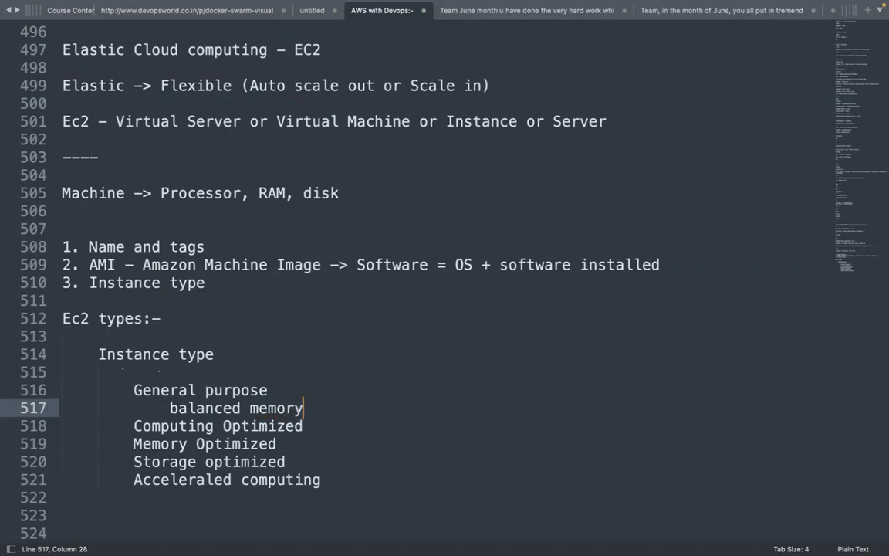
type(", network")
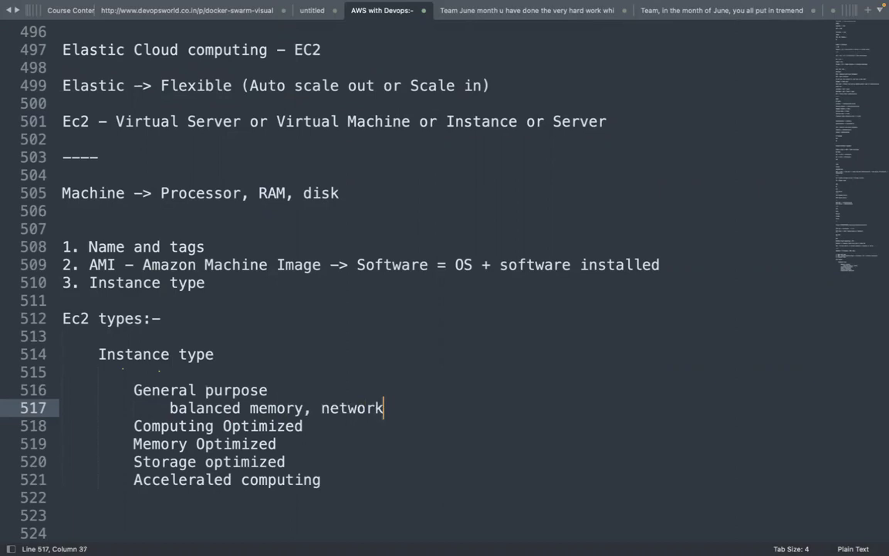
type(", ")
type("compjut")
key("BackSpace")
key("BackSpace")
key("BackSpace")
type("utation")
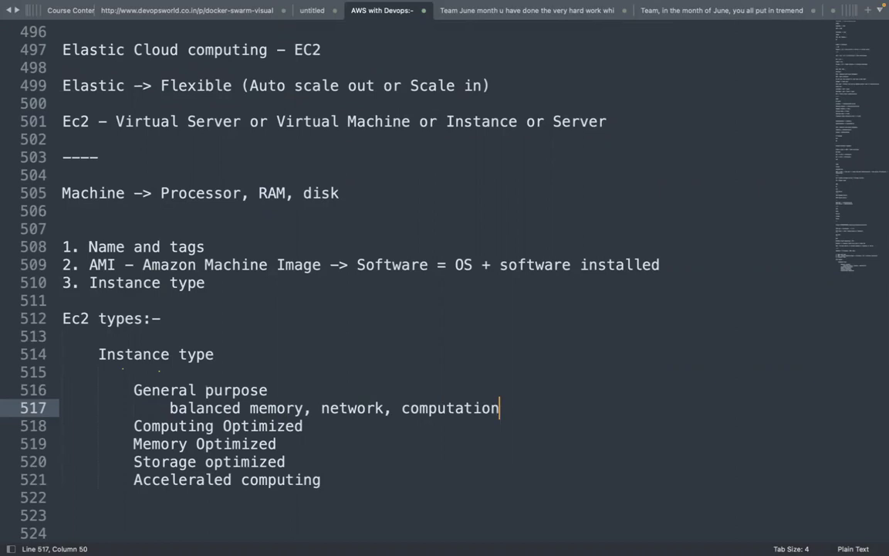
Step: Append ", cost" to the "balanced memory" line and set it off with a blank line above and below
key("Return")
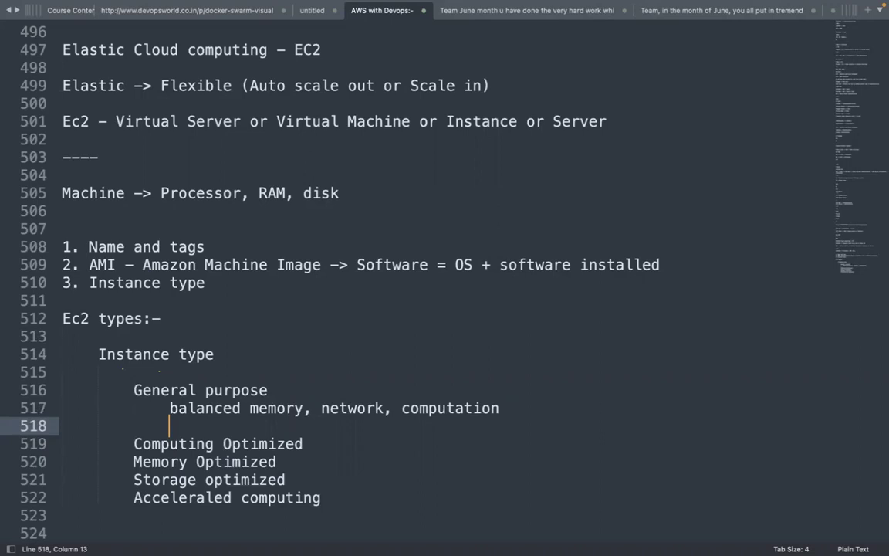
left_click(511, 409)
type(", cost")
left_click(308, 389)
key("Return")
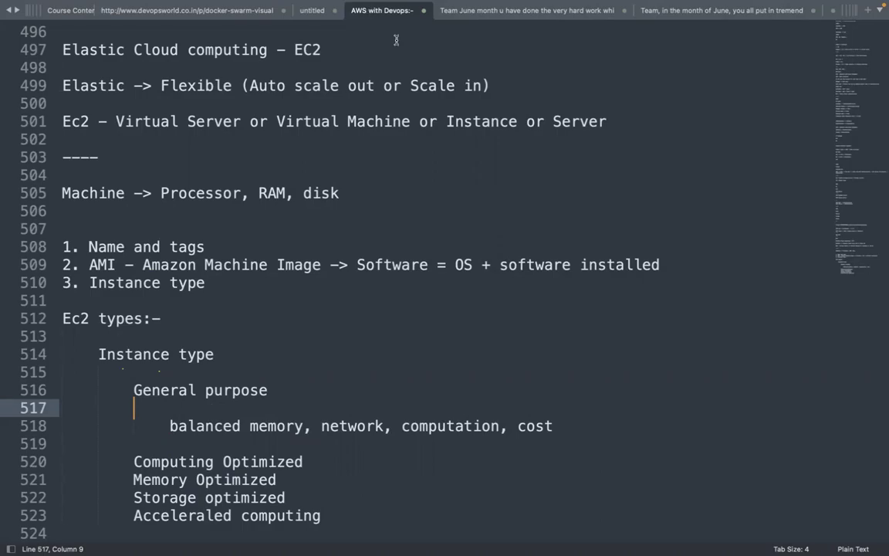
Step: Switch to Chrome and examine the use cases listed for the M7g general purpose instances
key("ctrl+Left")
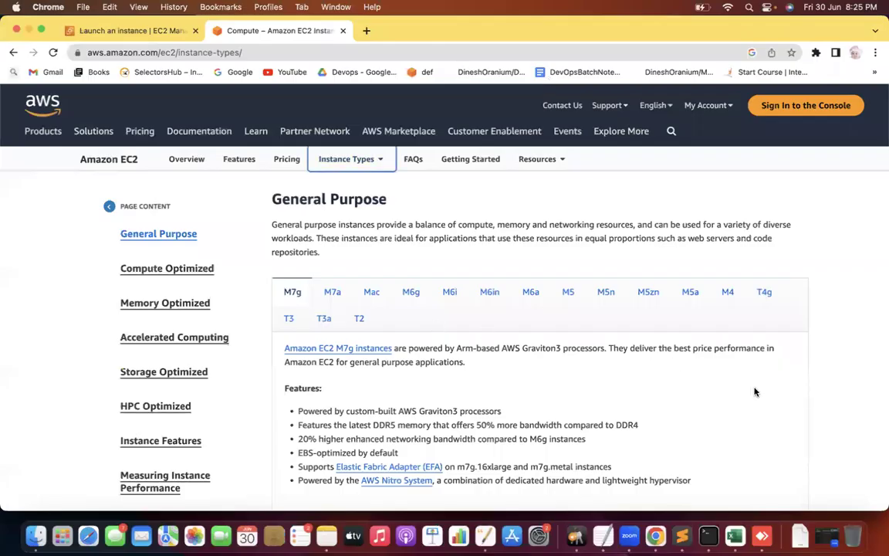
scroll(755, 392, "down", 3)
scroll(881, 377, "down", 13)
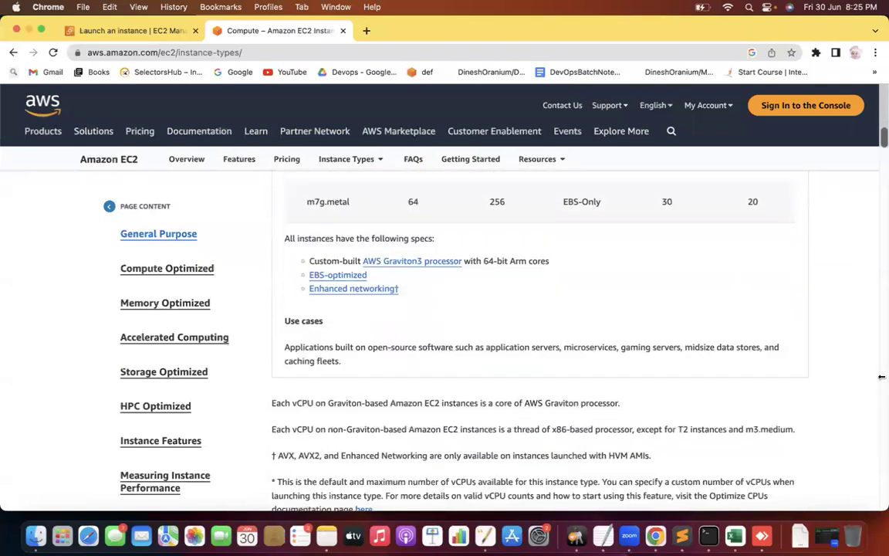
scroll(882, 377, "down", 1)
left_click_drag(288, 272, 372, 299)
left_click(355, 300)
left_click(548, 298)
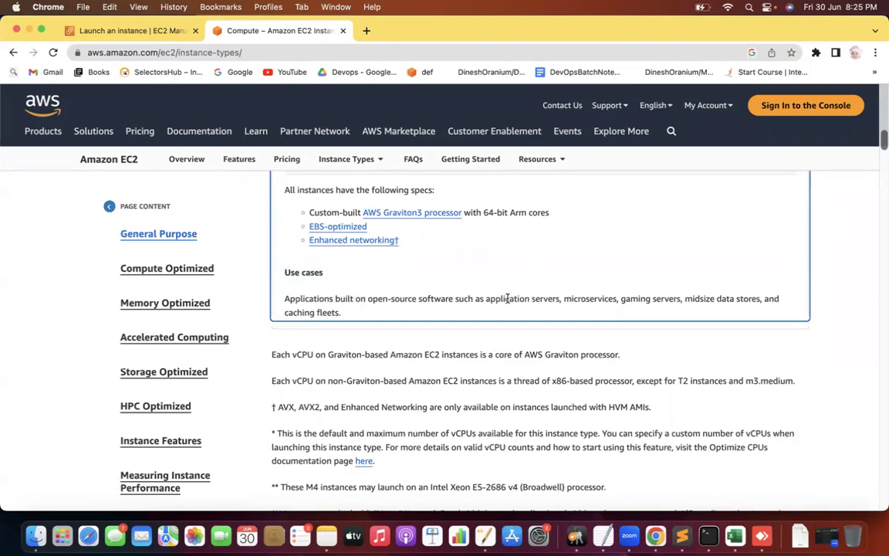
double_click(507, 298)
left_click_drag(622, 298, 666, 296)
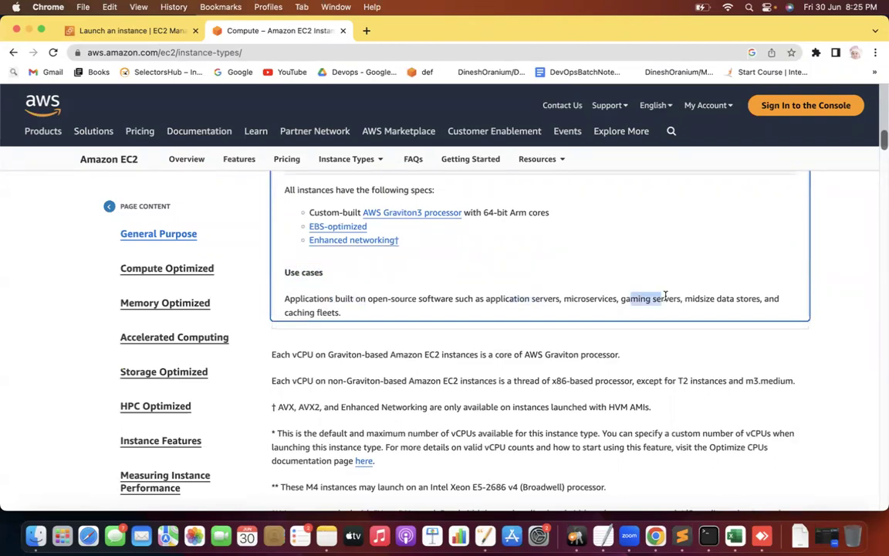
double_click(613, 302)
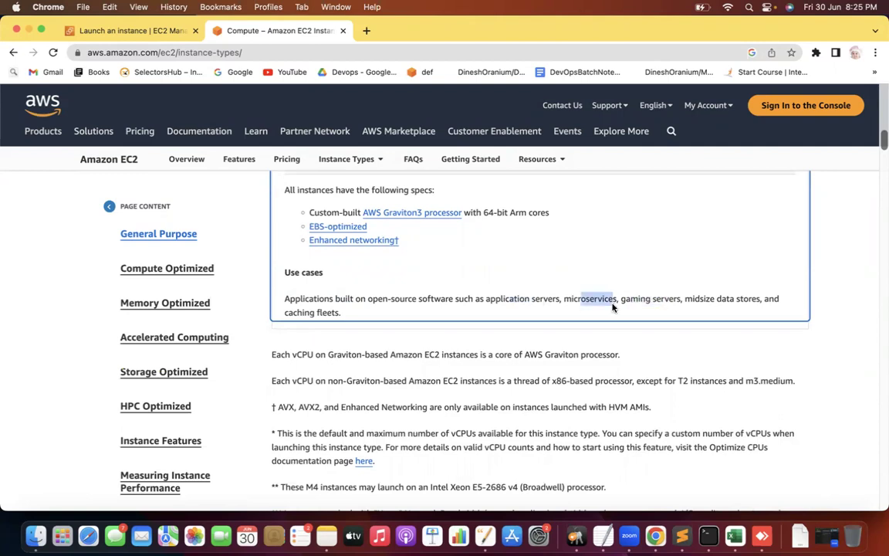
left_click_drag(704, 299, 739, 299)
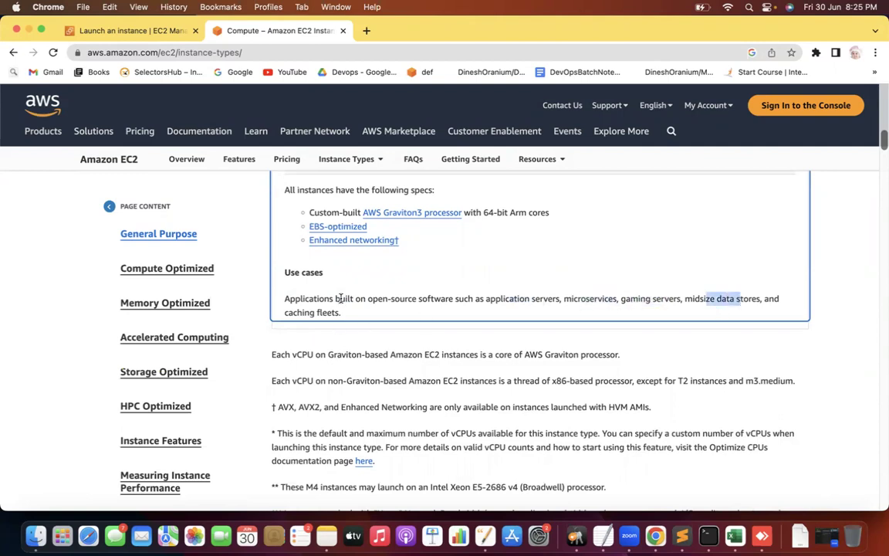
left_click_drag(300, 299, 379, 321)
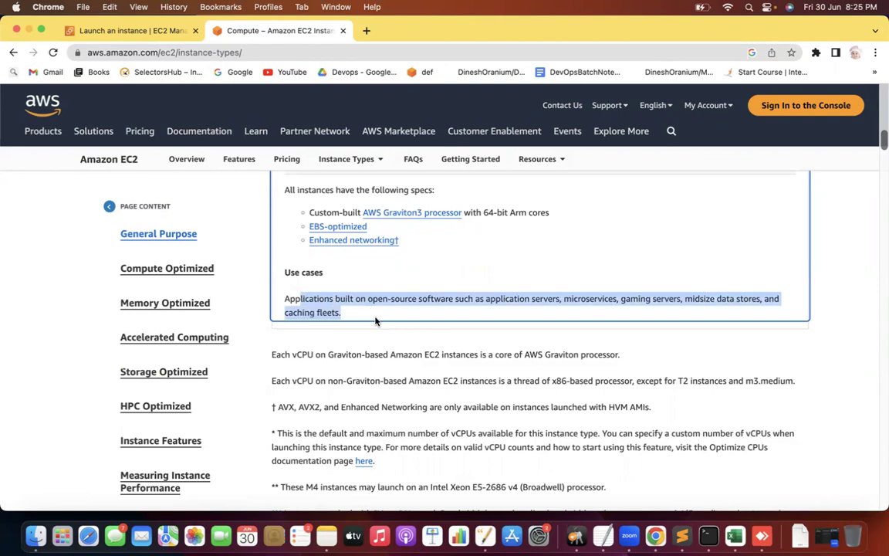
Step: Return to the notes and add the indented line "WebServer, Microservice" below the "balanced memory" line, separated by a blank line
key("super+Tab")
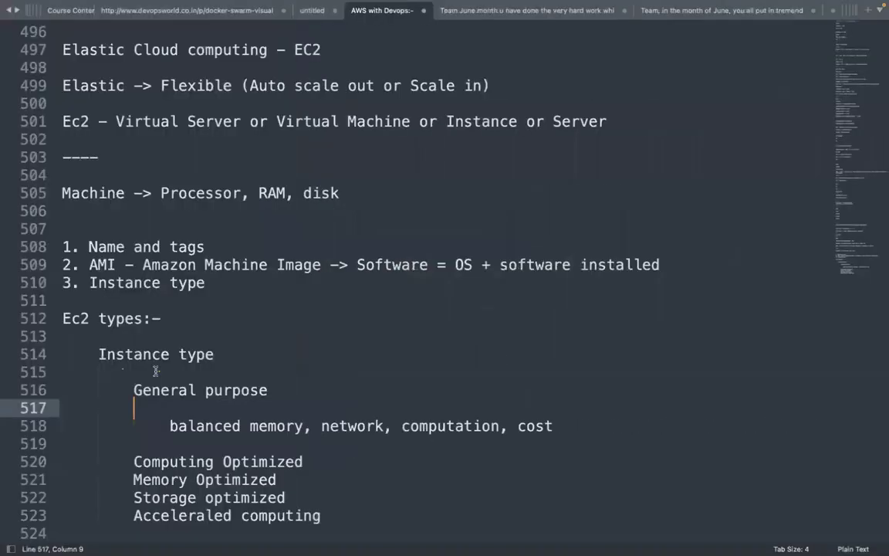
left_click(570, 426)
key("Return")
key("Return")
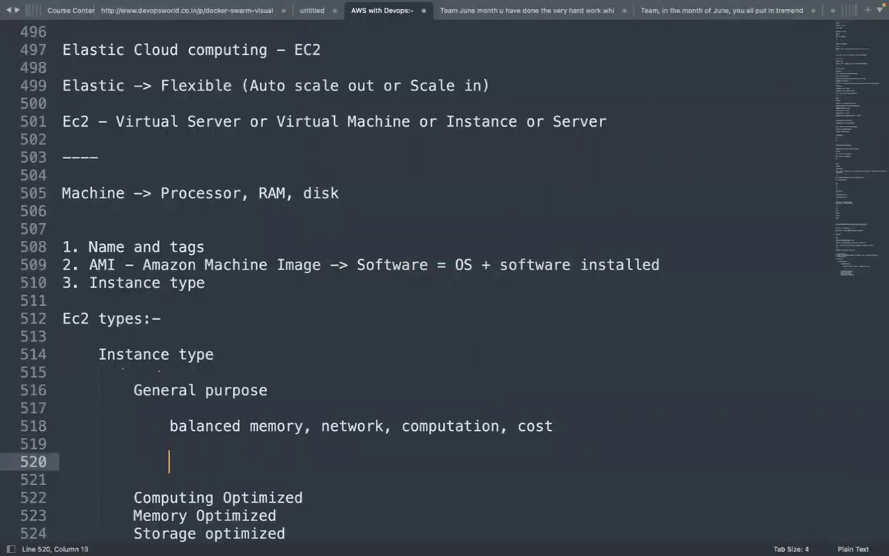
type("WebServer")
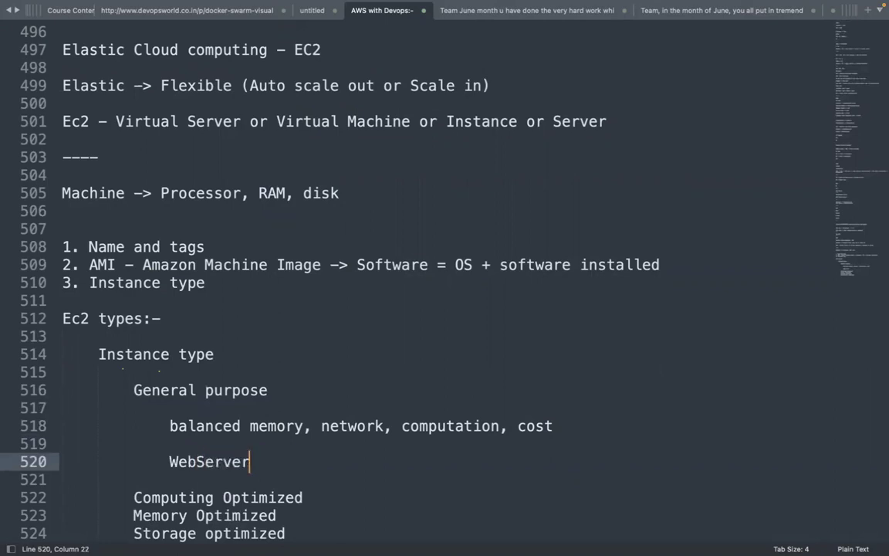
type(", Microservice")
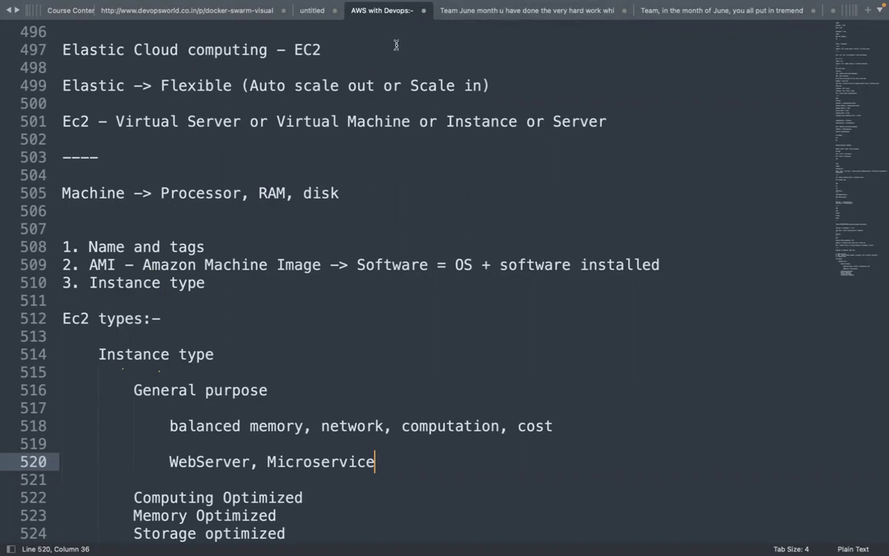
Step: Insert three blank lines between "Computing Optimized" and "Memory Optimized" in the instance type list
left_click(407, 373)
key("Down")
key("Down")
key("Down")
key("Down")
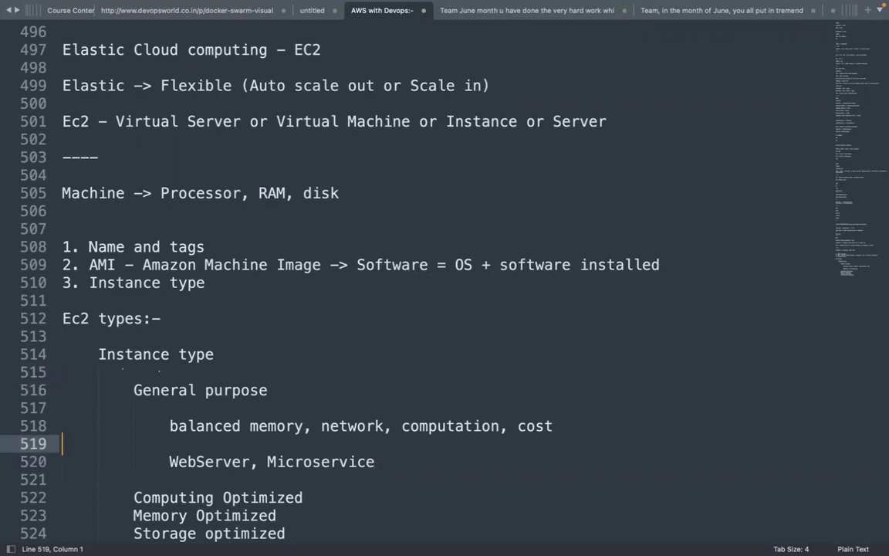
key("Down")
key("Down")
key("Down")
key("Down")
key("Down")
key("Down")
key("Down")
key("Down")
key("Down")
key("Down")
key("Down")
key("Down")
key("Down")
key("Down")
key("Down")
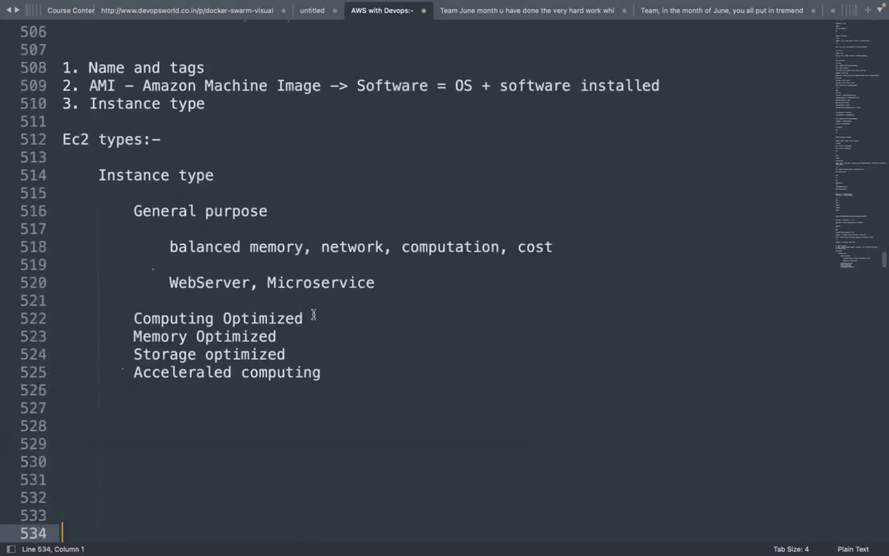
left_click(313, 315)
key("Return")
key("Return")
key("Return")
key("Up")
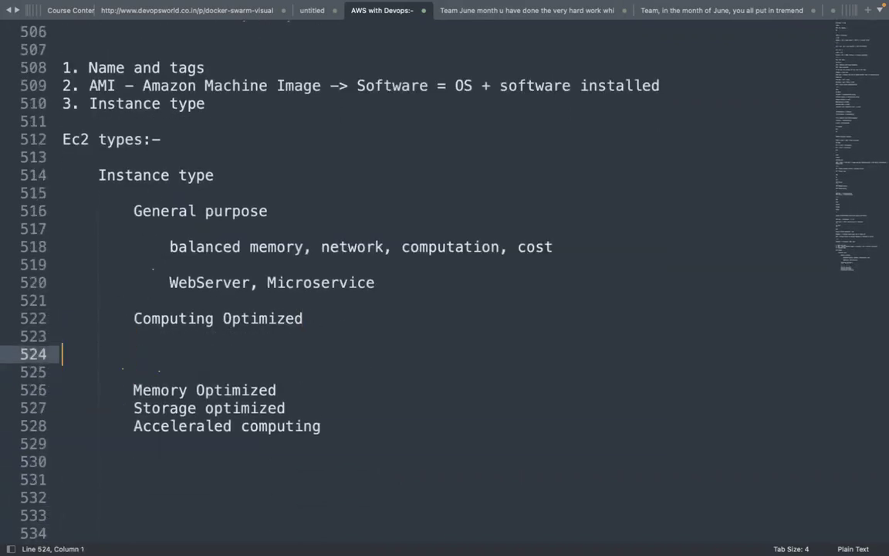
key("Up")
key("Up")
key("Up")
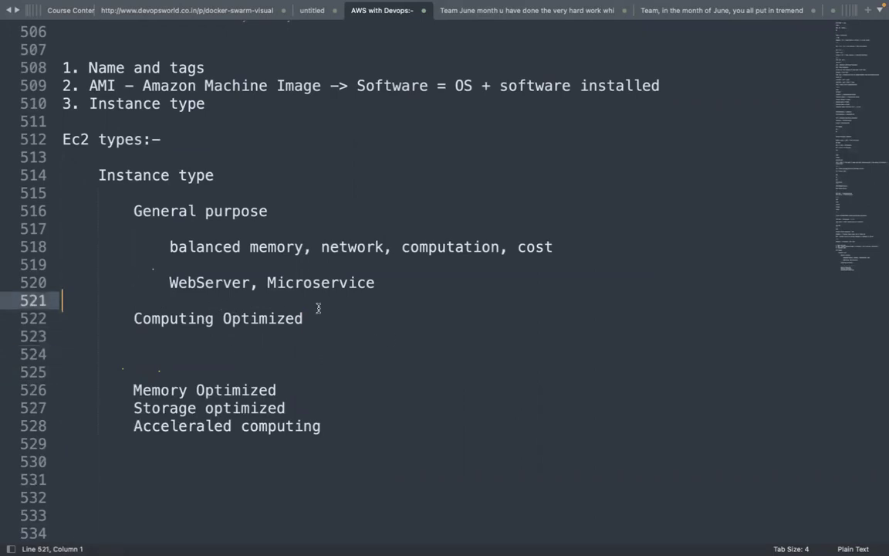
Step: Start a new line indented one level deeper than "Computing Optimized", leaving a blank line beneath that heading
triple_click(308, 316)
double_click(232, 318)
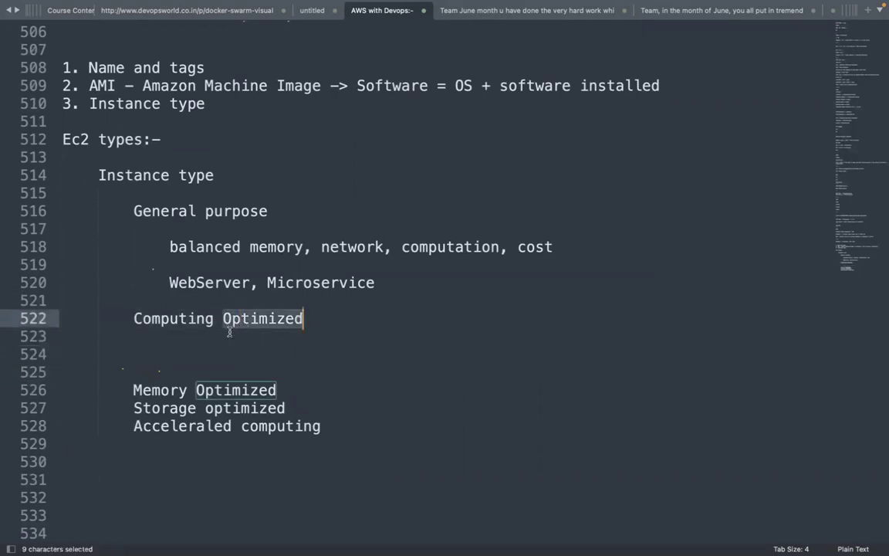
left_click(184, 342)
key("Tab")
key("Tab")
key("Tab")
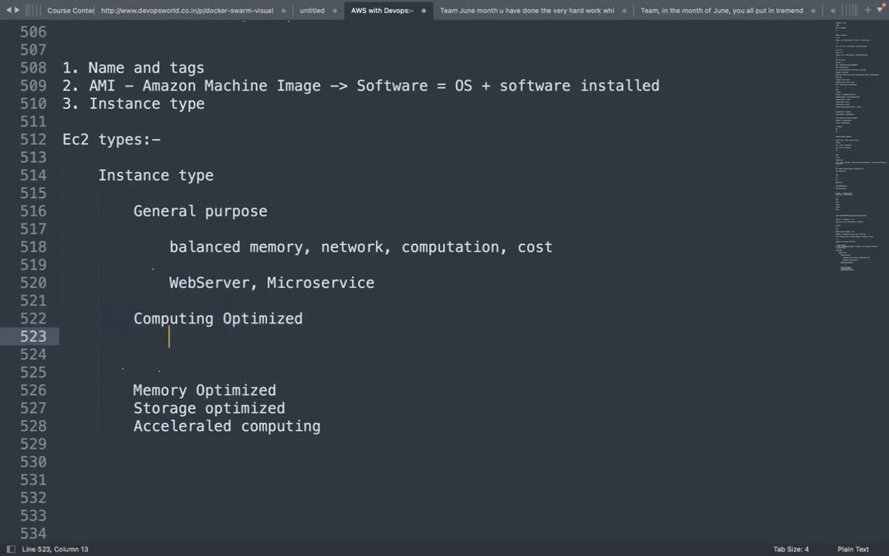
key("Return")
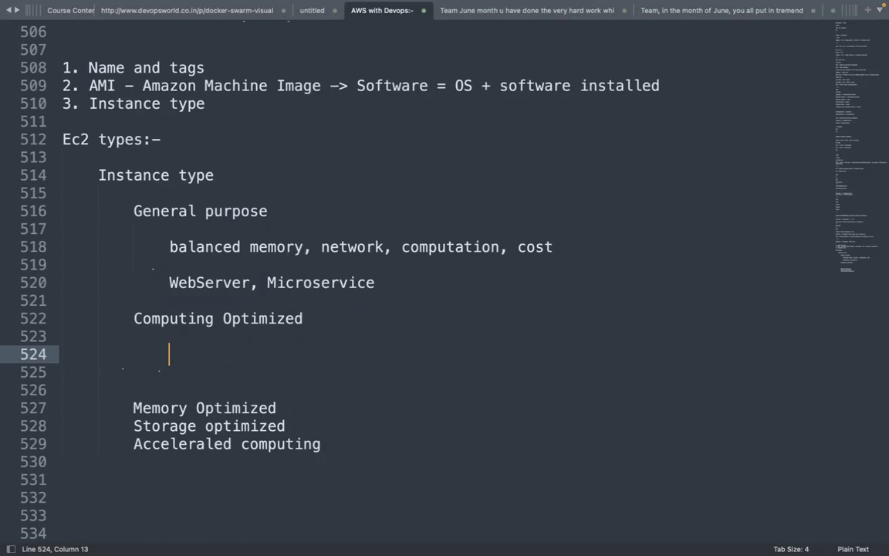
Step: Switch to Chrome and examine the Compute Optimized section's description of suitable applications and workloads
key("super+Tab")
left_click(159, 270)
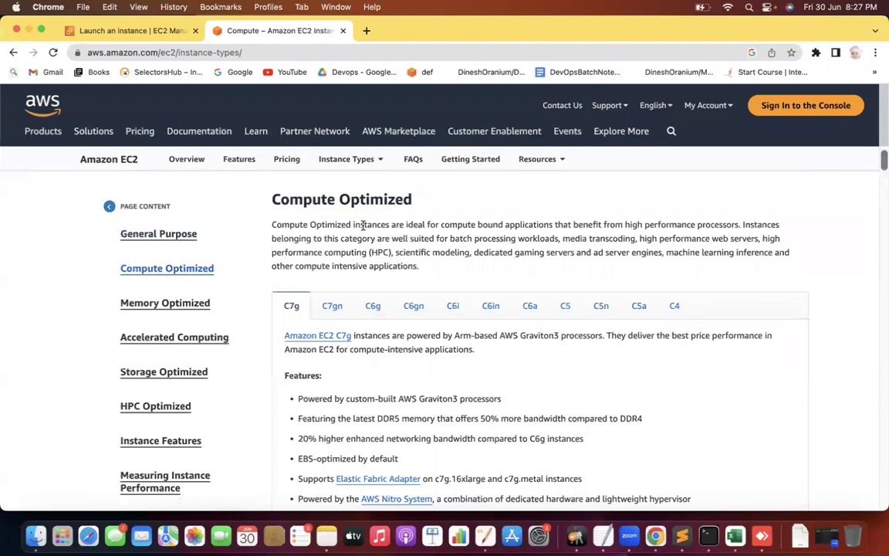
double_click(363, 225)
left_click_drag(407, 224, 534, 225)
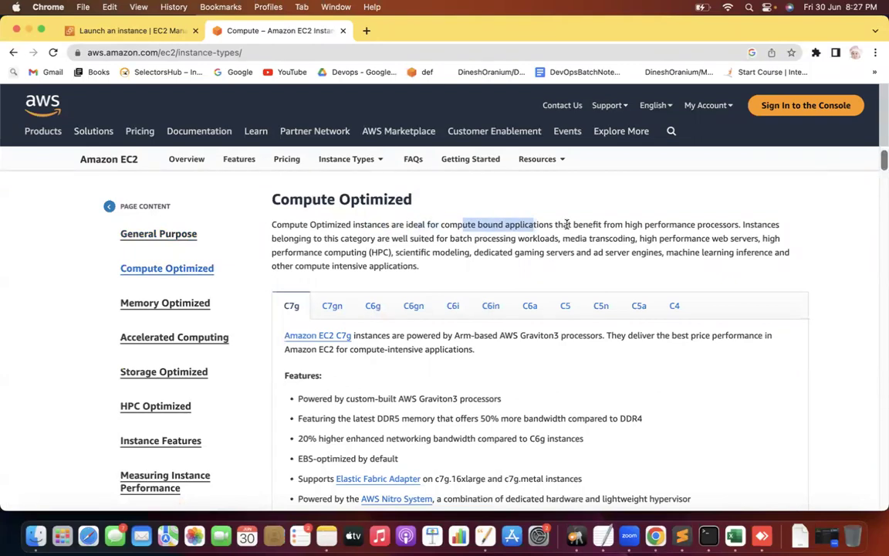
left_click(566, 225)
left_click_drag(633, 224, 721, 224)
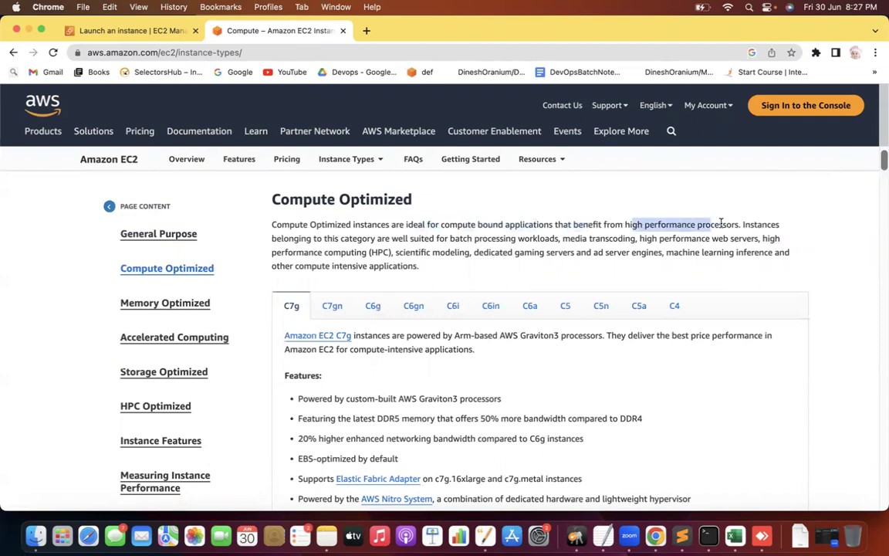
left_click_drag(289, 237, 434, 237)
left_click_drag(509, 238, 742, 239)
left_click_drag(324, 252, 442, 252)
left_click(432, 252)
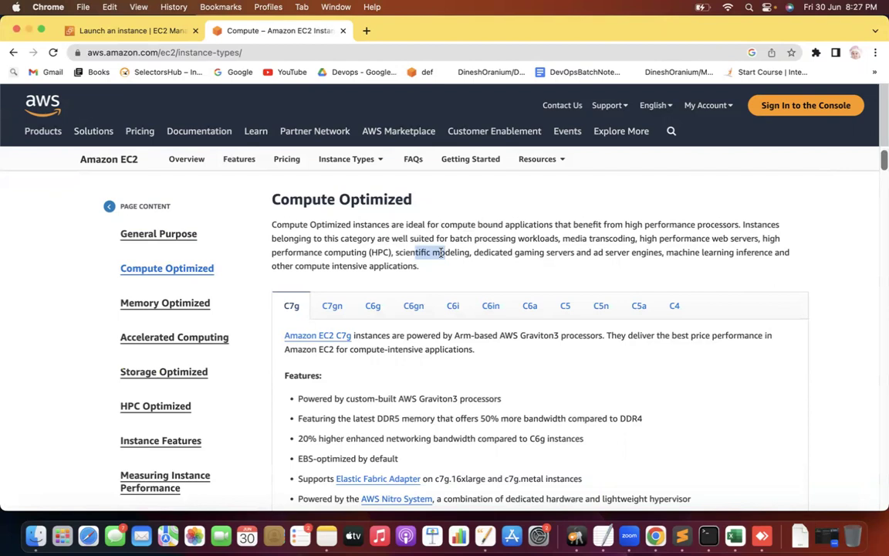
left_click_drag(509, 253, 639, 253)
left_click(752, 252)
left_click_drag(702, 253, 753, 252)
left_click_drag(296, 266, 342, 266)
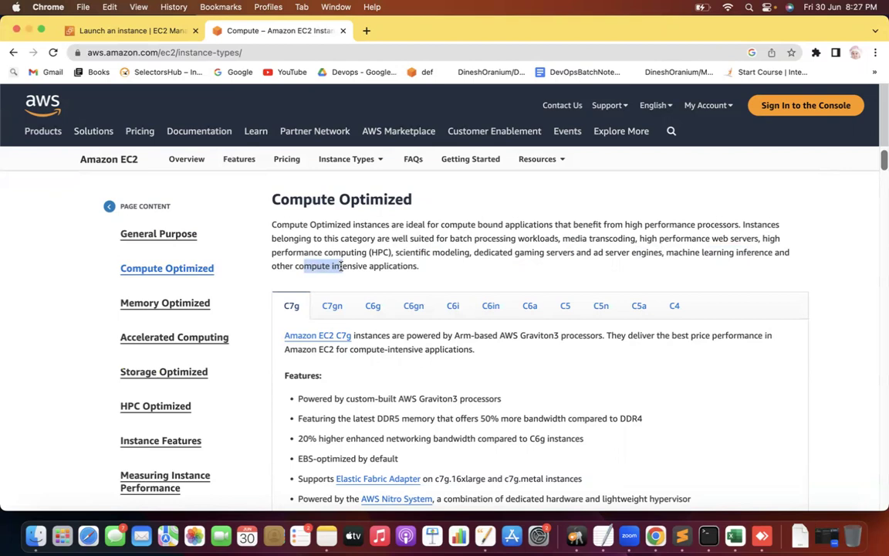
Step: Copy the Compute Optimized workloads text from "batch processing workloads" through "compute intensive applications." and paste it under "Computing Optimized" in the notes
left_click_drag(342, 266, 342, 267)
left_click(522, 252)
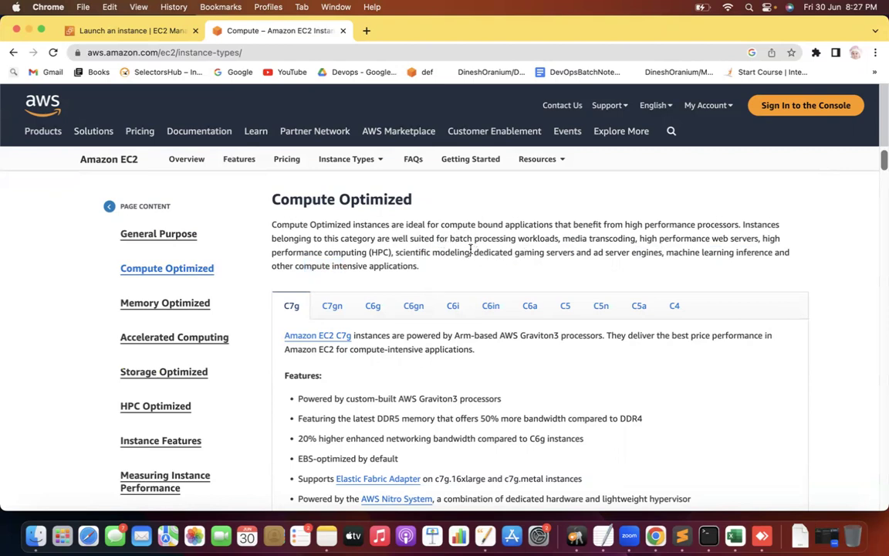
left_click_drag(450, 238, 603, 252)
left_click_drag(403, 276, 423, 266)
key("super+c")
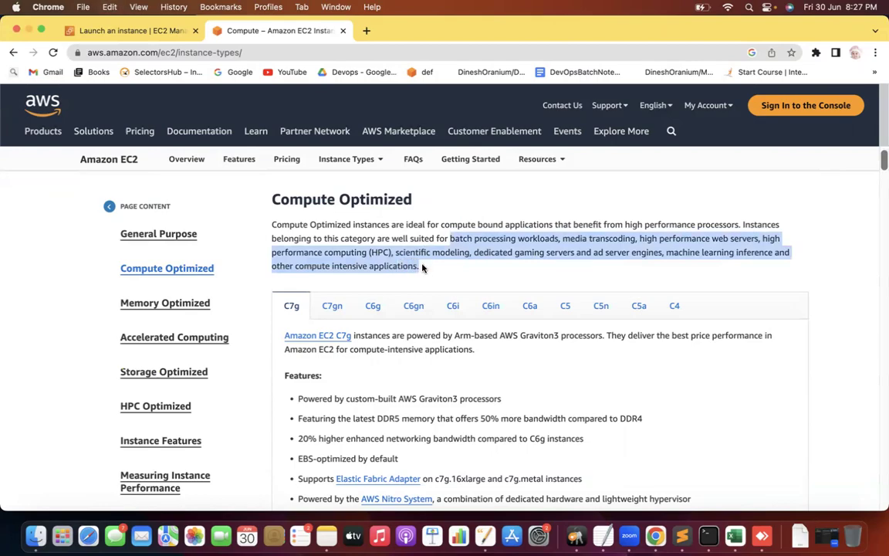
key("ctrl+Right")
key("super+v")
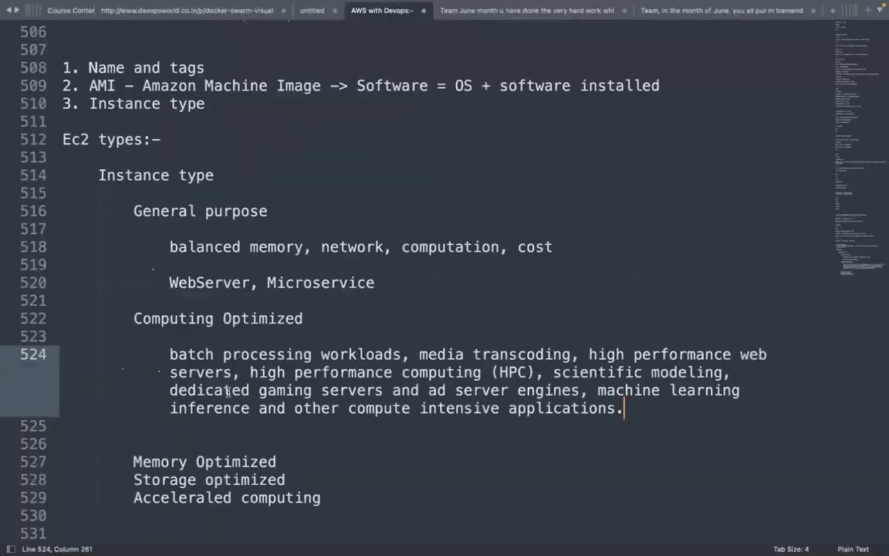
Step: Split "batch processing workloads" and "media transcoding" onto their own lines in the pasted text, removing the commas after them
left_click(412, 357)
key("Delete")
key("BackSpace")
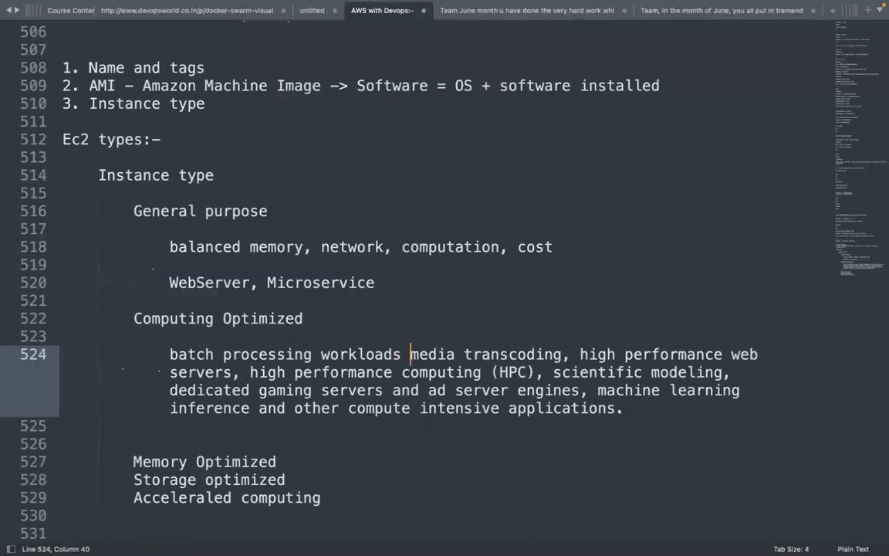
key("Return")
left_click(337, 372)
key("BackSpace")
key("BackSpace")
key("Return")
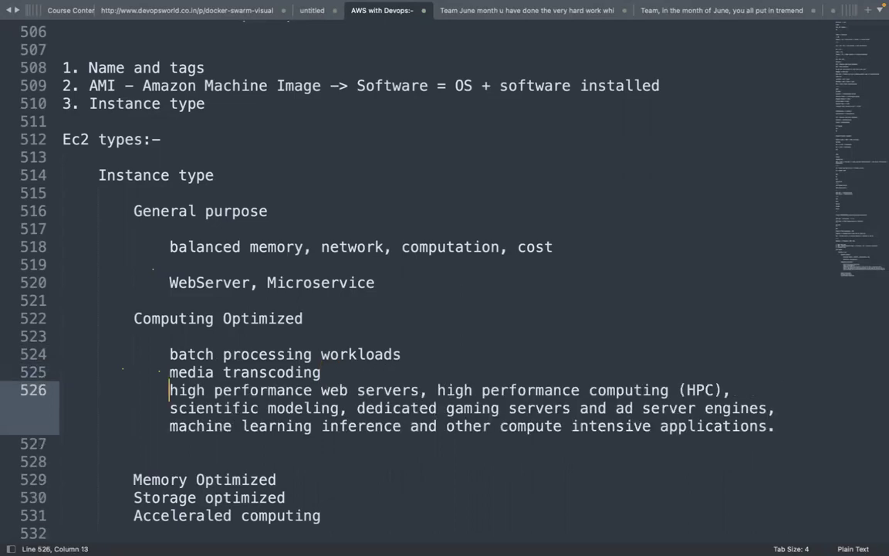
Step: Put "high performance web servers" and "high performance computing (HPC)" on separate lines without their trailing commas
left_click(439, 390)
key("BackSpace")
key("BackSpace")
key("Return")
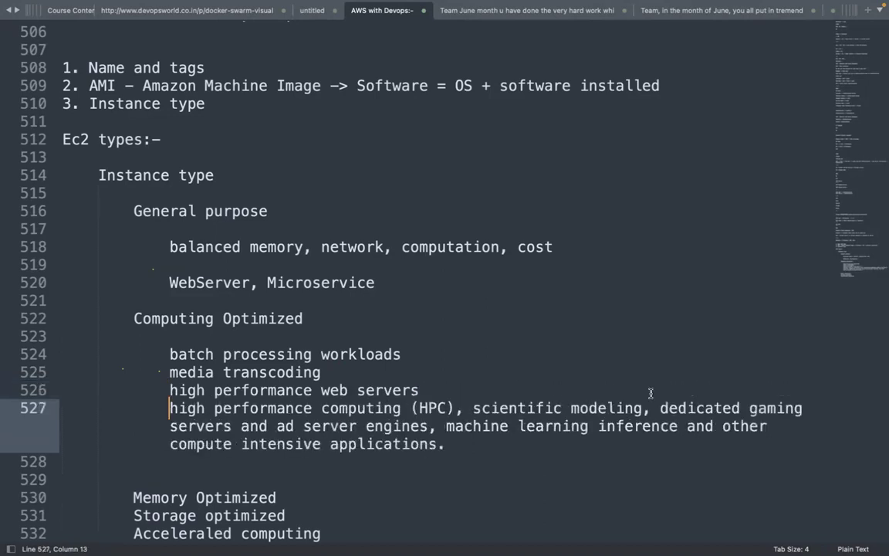
left_click(473, 407)
key("BackSpace")
key("BackSpace")
key("Return")
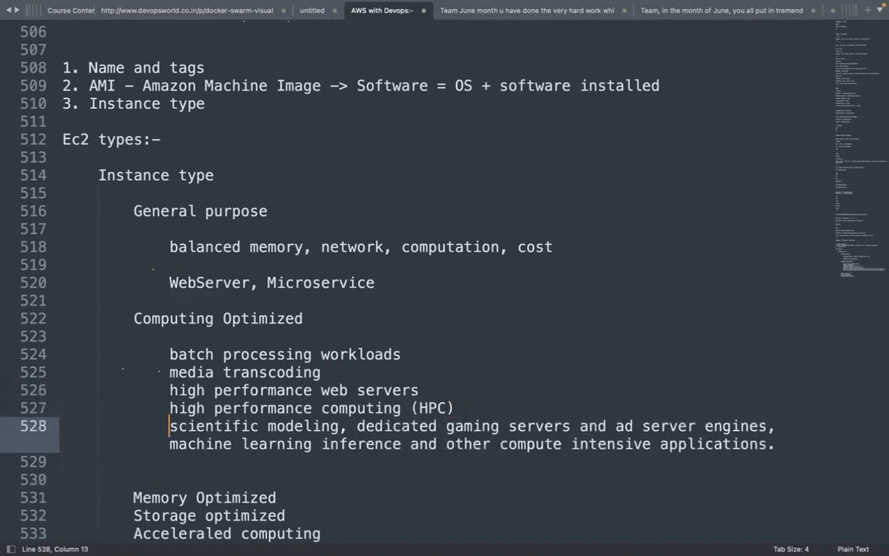
Step: Put "scientific modeling" and "dedicated gaming servers and ad server engines" on separate lines without their trailing commas
left_click(357, 425)
key("BackSpace")
key("BackSpace")
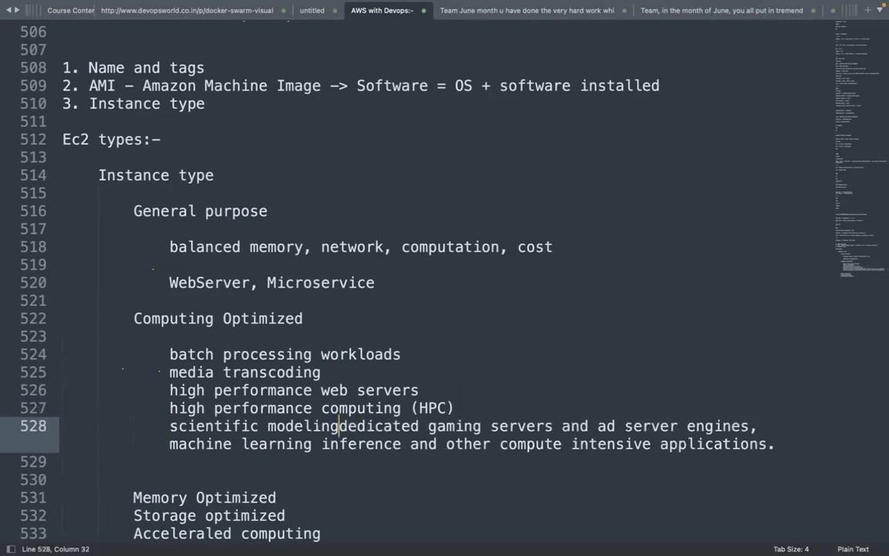
key("Return")
left_click(598, 444)
key("BackSpace")
key("BackSpace")
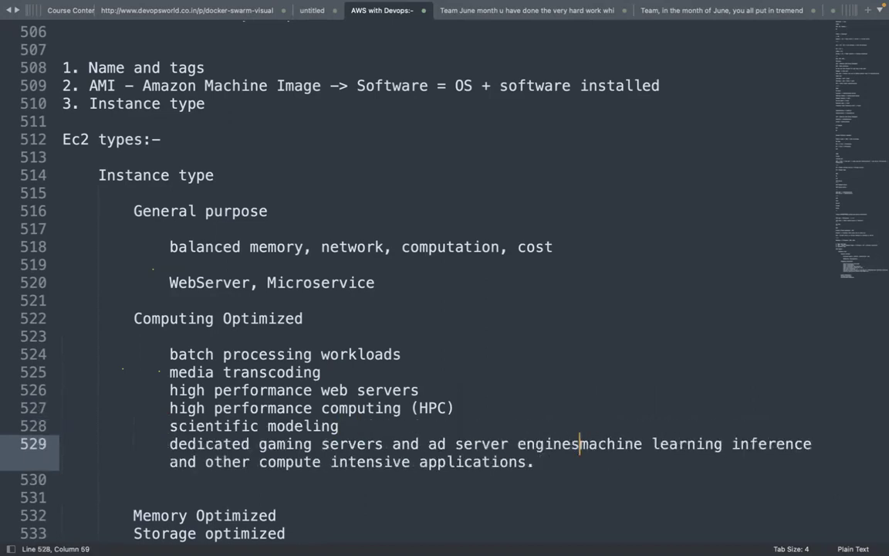
key("Return")
Step: Delete "and other compute intensive applications." from the end of the "machine learning inference" line
left_click(444, 462)
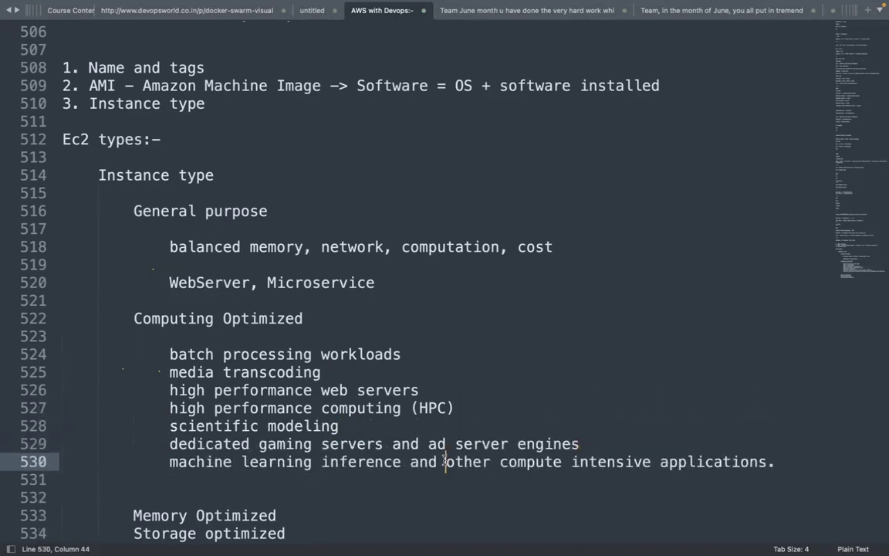
left_click_drag(403, 461, 776, 458)
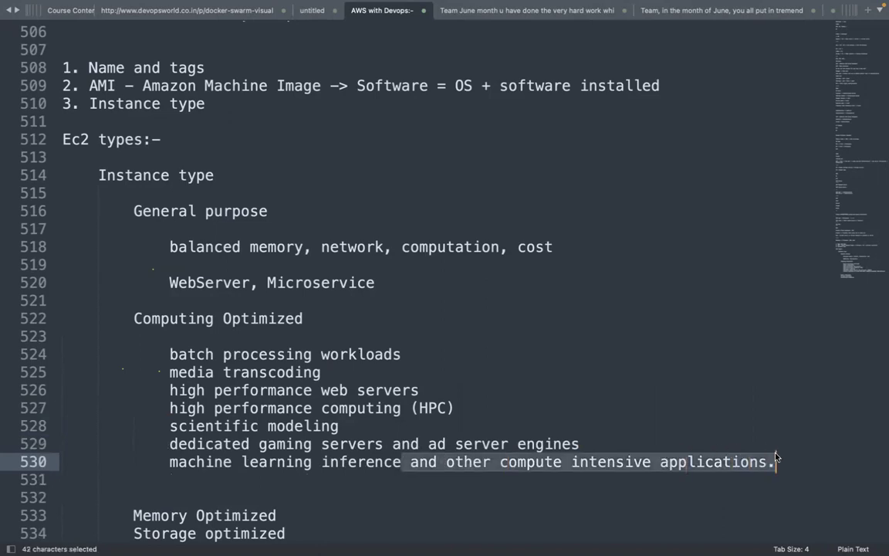
key("BackSpace")
Step: Switch to Chrome and examine the C7g features, instance size table and use cases in the Compute Optimized section
key("super+Tab")
left_click(518, 361)
scroll(577, 403, "down", 3)
scroll(576, 403, "down", 10)
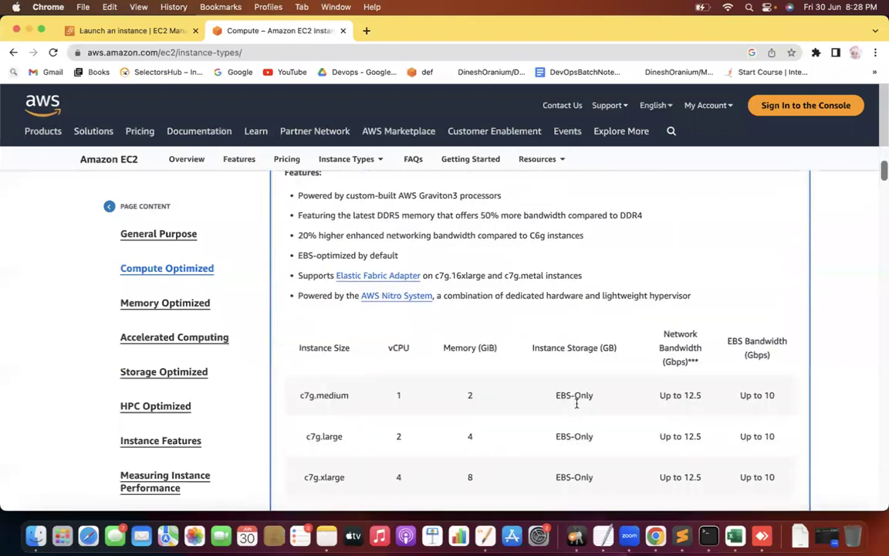
scroll(576, 406, "down", 2)
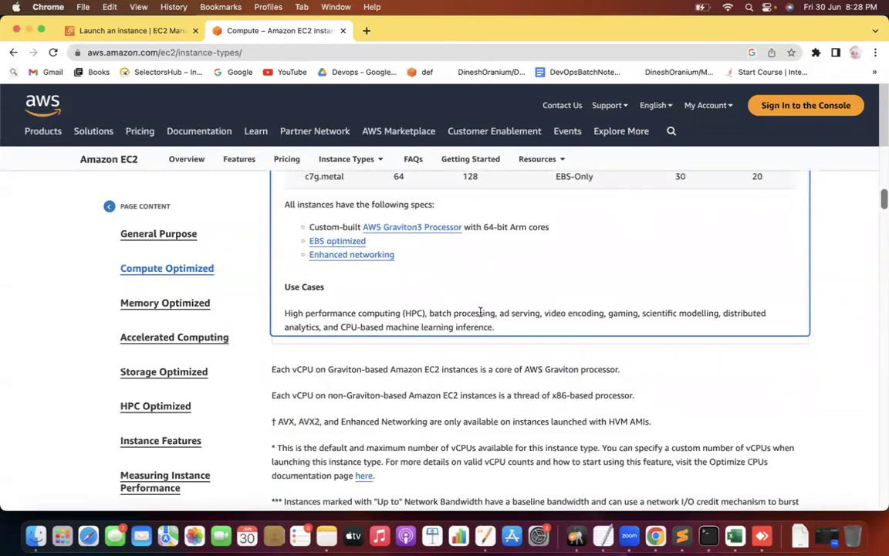
left_click_drag(554, 313, 606, 313)
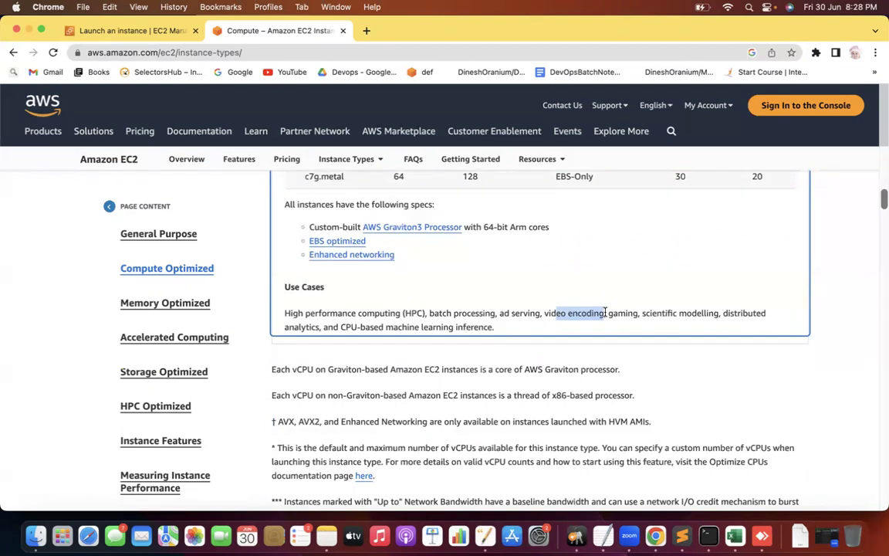
double_click(626, 313)
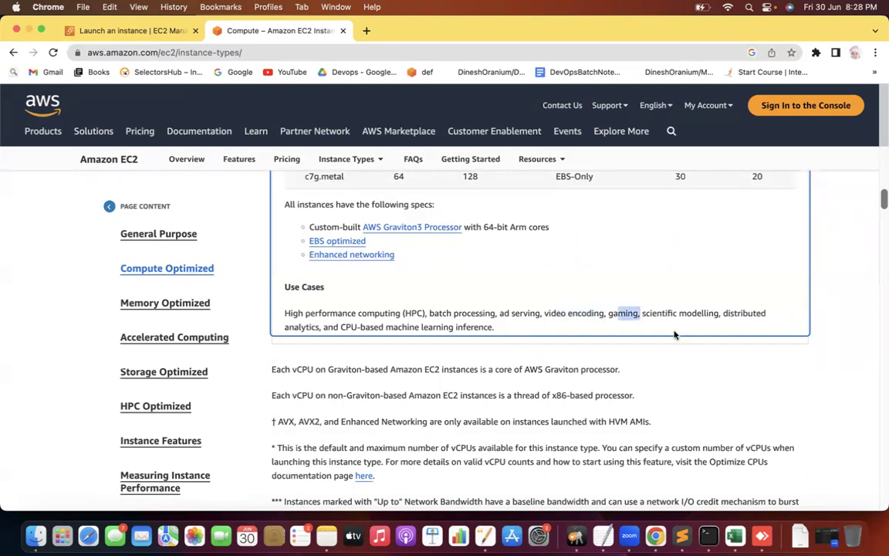
left_click_drag(657, 313, 720, 316)
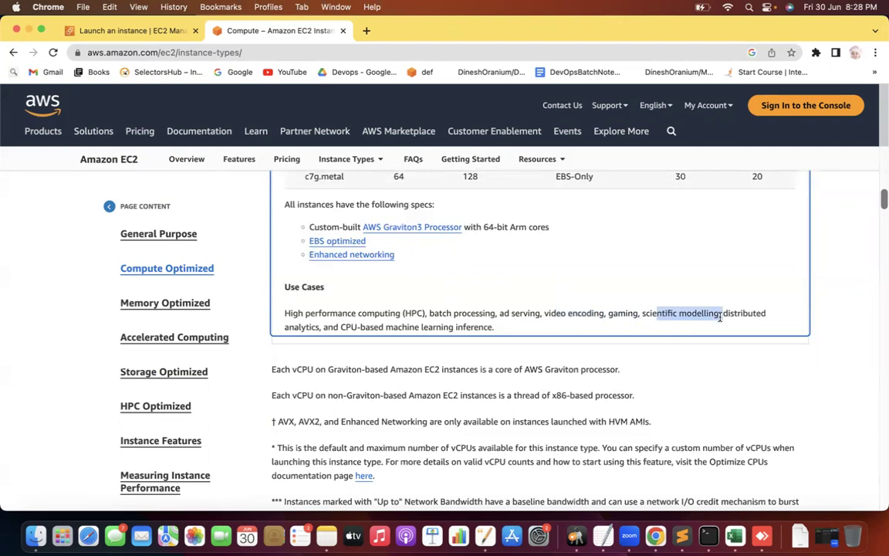
left_click(88, 356)
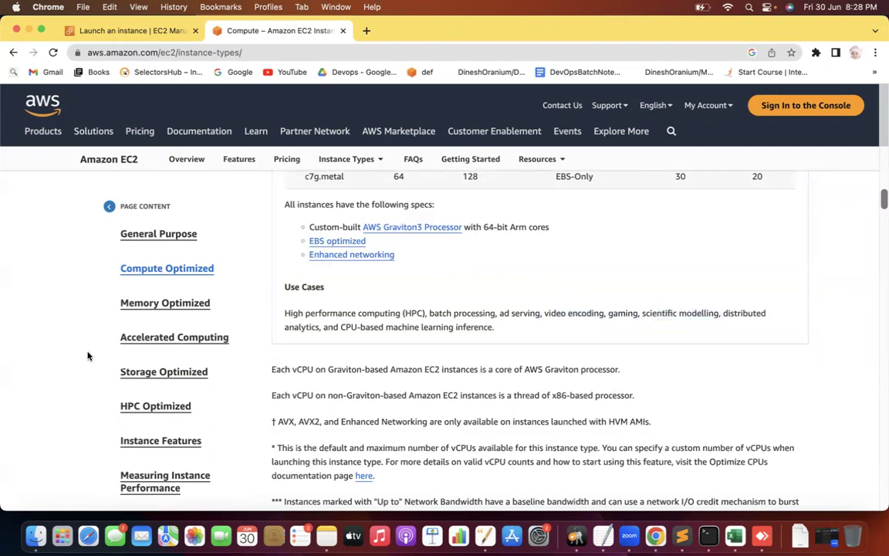
scroll(88, 356, "down", 1)
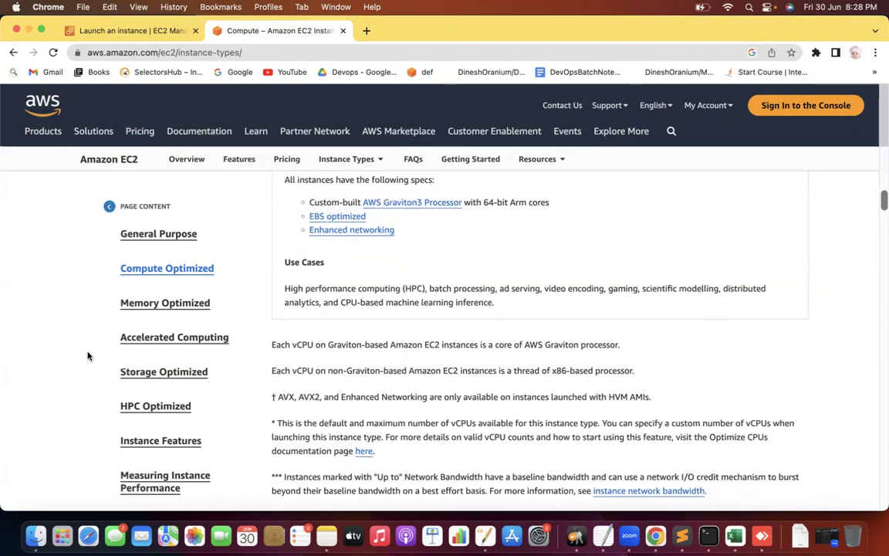
scroll(88, 356, "up", 5)
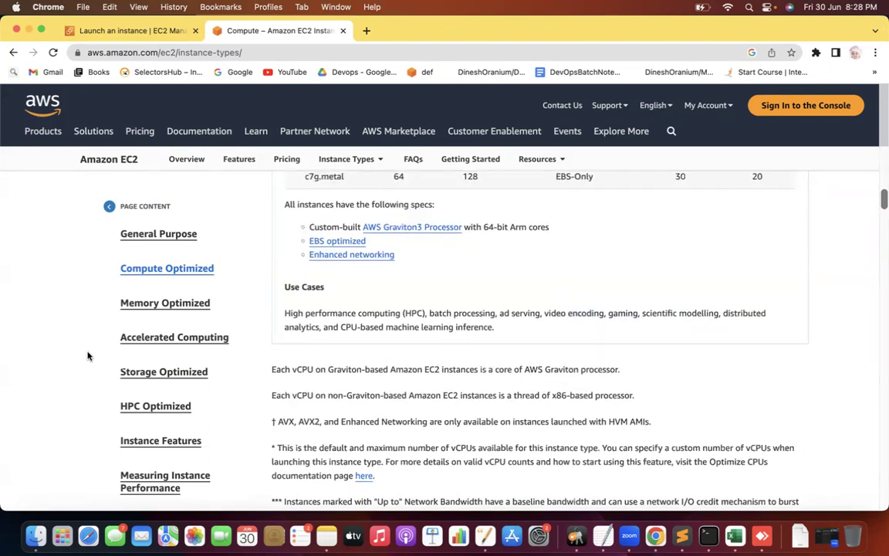
scroll(88, 356, "up", 3)
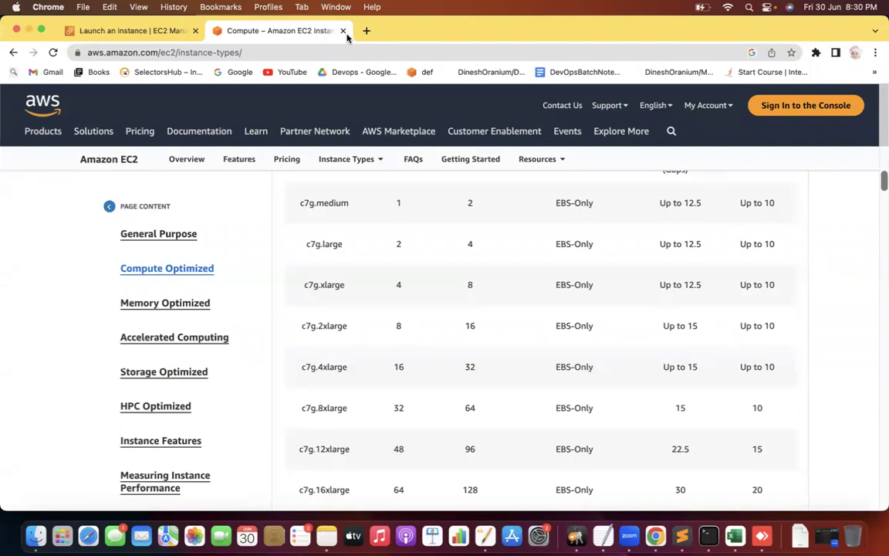
Step: Go to the Memory Optimized section and copy its introductory sentence about fast performance for large in-memory data sets
left_click(160, 304)
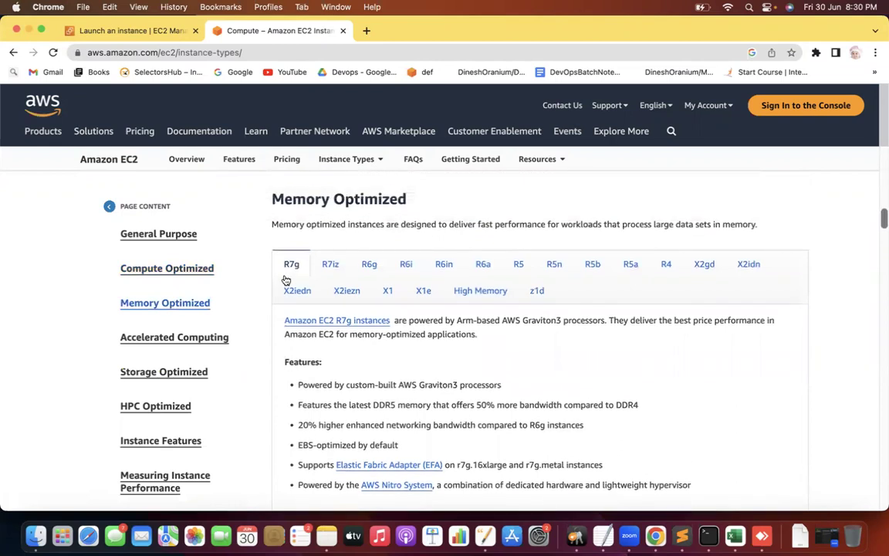
left_click_drag(375, 224, 405, 224)
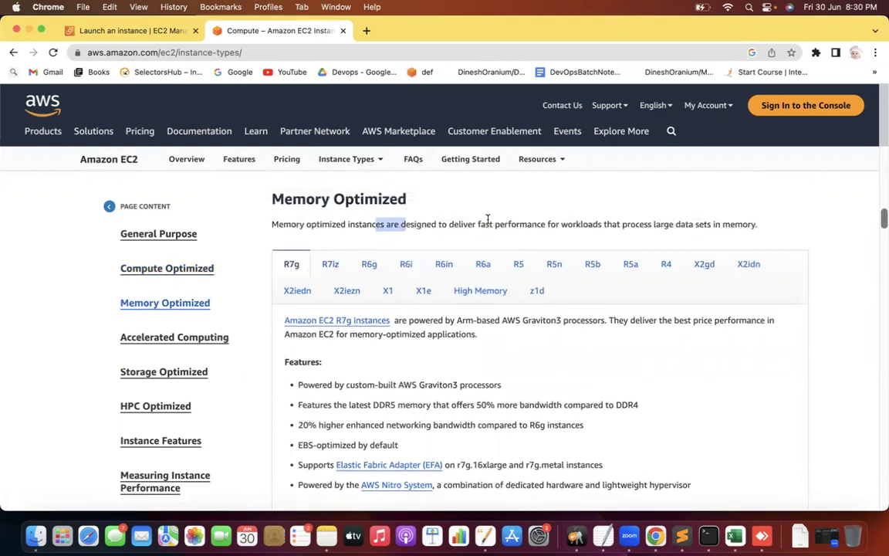
left_click_drag(478, 224, 752, 223)
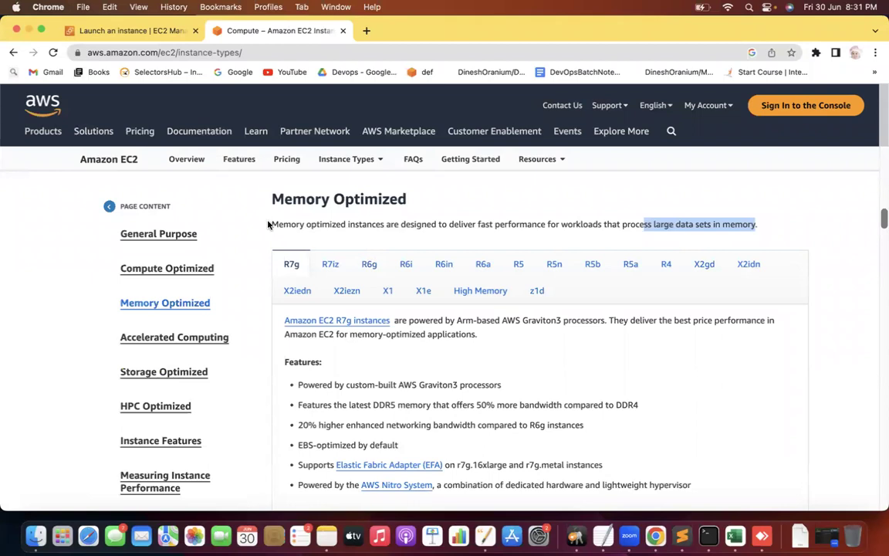
left_click_drag(272, 224, 882, 229)
key("ctrl+c")
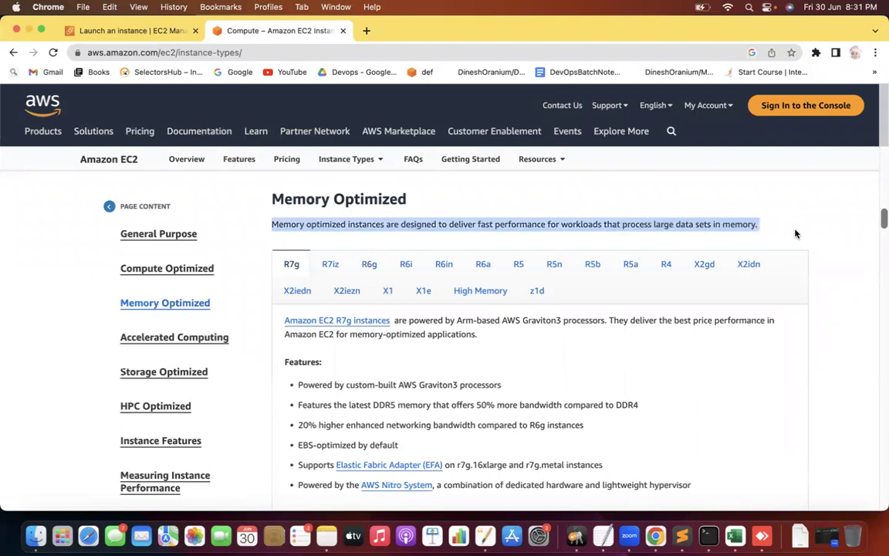
Step: Paste the copied sentence into the notes below "Memory Optimized", separated by a blank line and indented one level deeper than the heading
key("super+Tab")
left_click(294, 515)
key("Return")
key("Return")
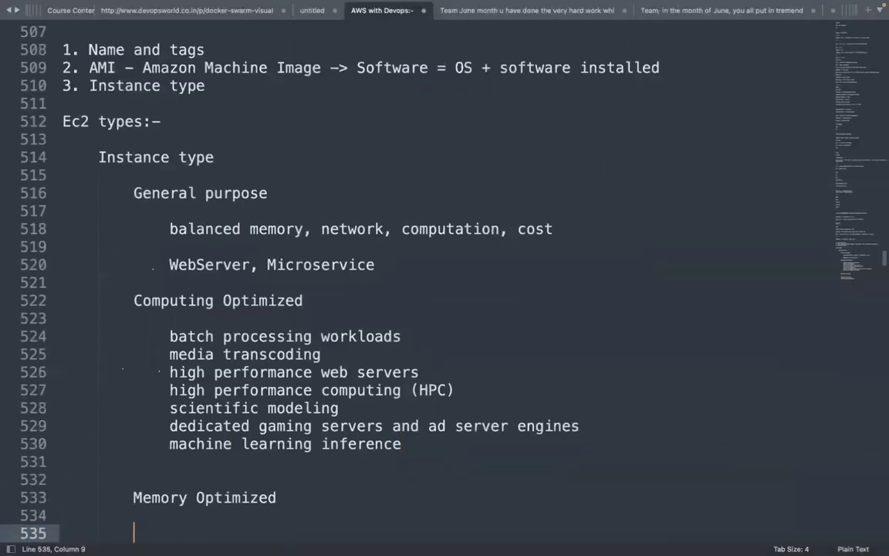
key("ctrl+v")
key("Return")
left_click(131, 498)
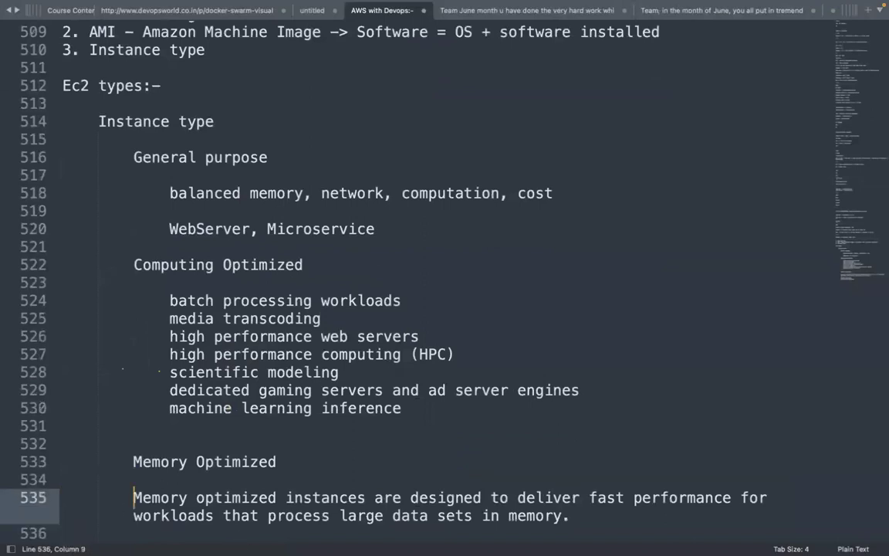
key("Tab")
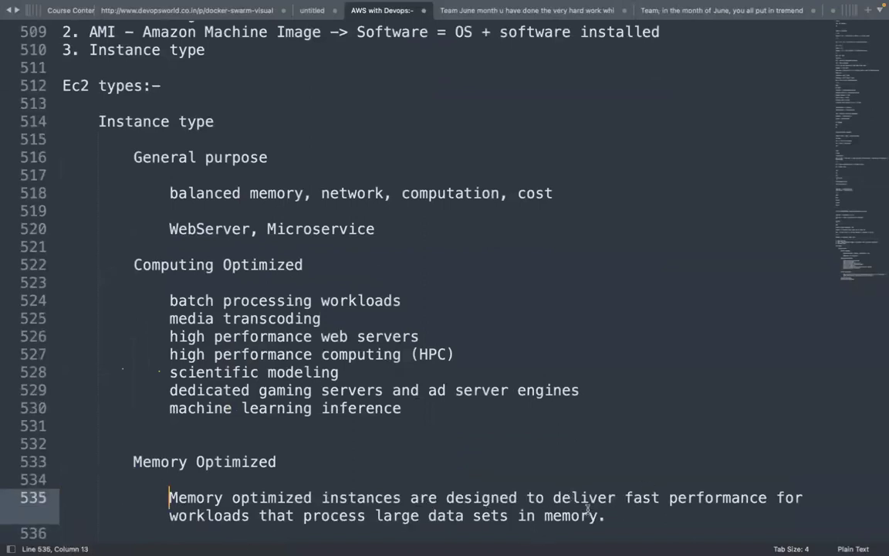
Step: Review the Memory Optimized description in the notes and move the cursor down to the end of "Storage optimized"
left_click_drag(607, 499, 644, 498)
left_click_drag(303, 498, 577, 500)
key("Down")
key("Down")
key("Down")
key("Down")
key("Down")
key("Down")
key("Down")
key("Down")
key("Down")
key("Down")
key("Down")
key("Down")
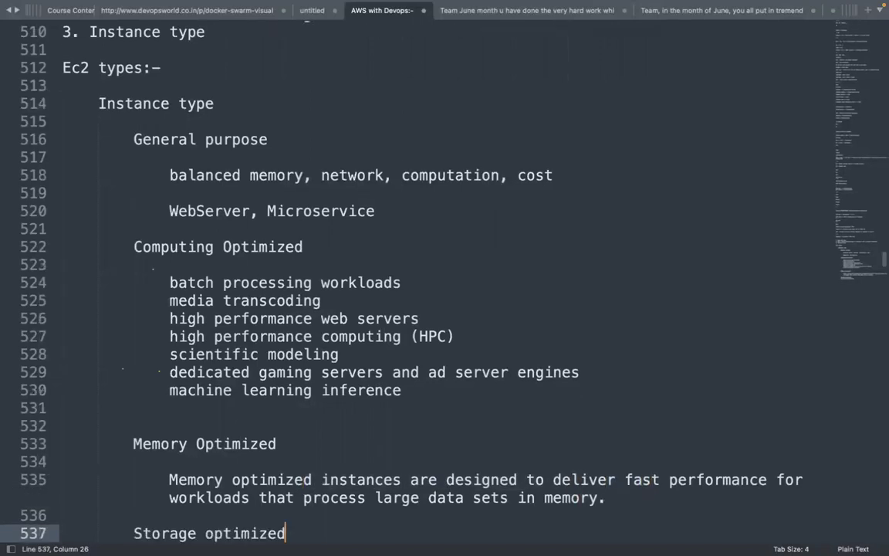
Step: Switch to Chrome and examine the R7g features, instance sizes and use cases in the Memory Optimized section
key("super+Tab")
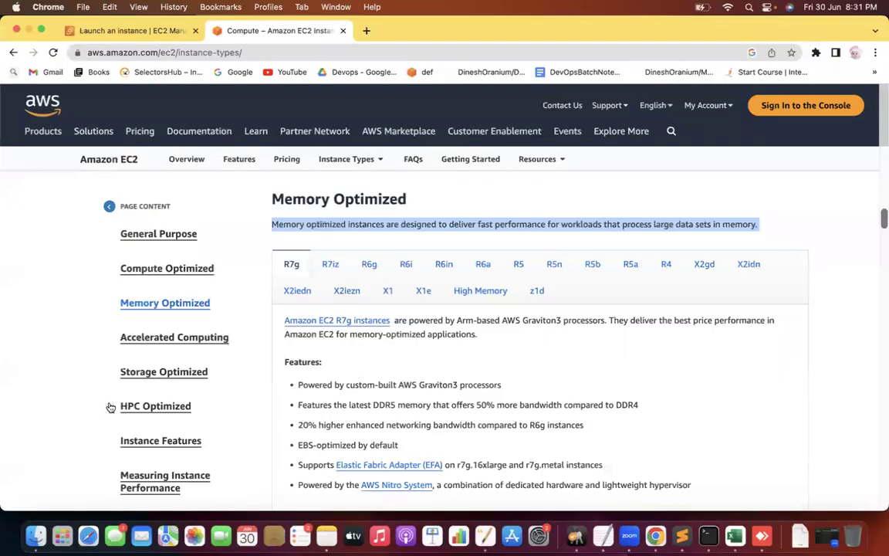
left_click(6, 405)
scroll(6, 405, "down", 10)
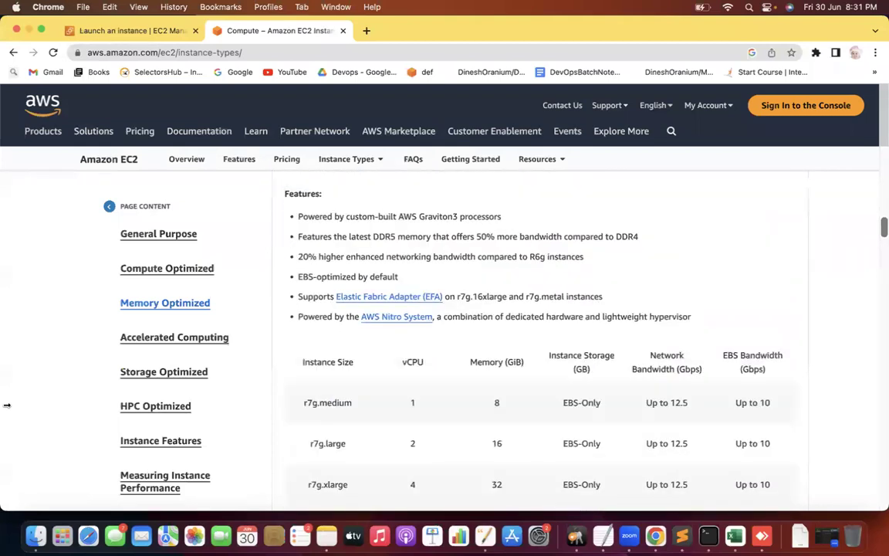
scroll(7, 406, "down", 5)
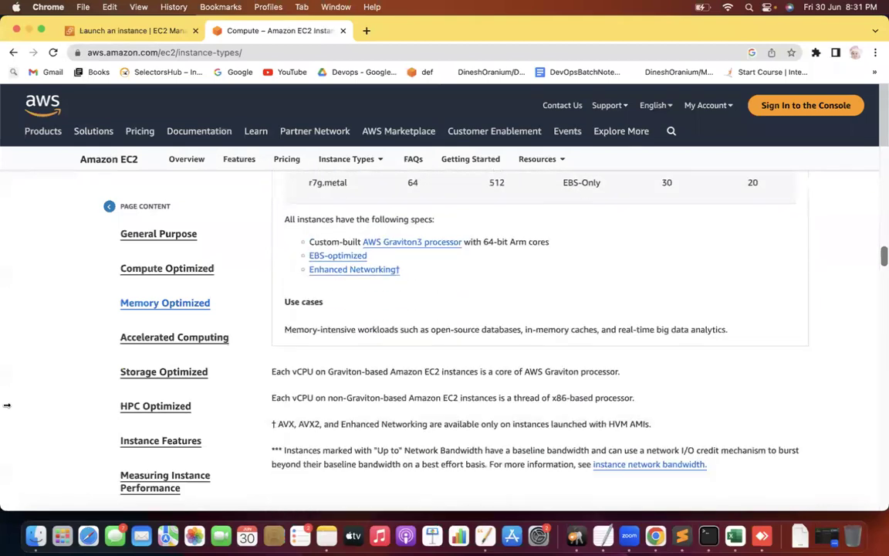
left_click_drag(481, 330, 519, 330)
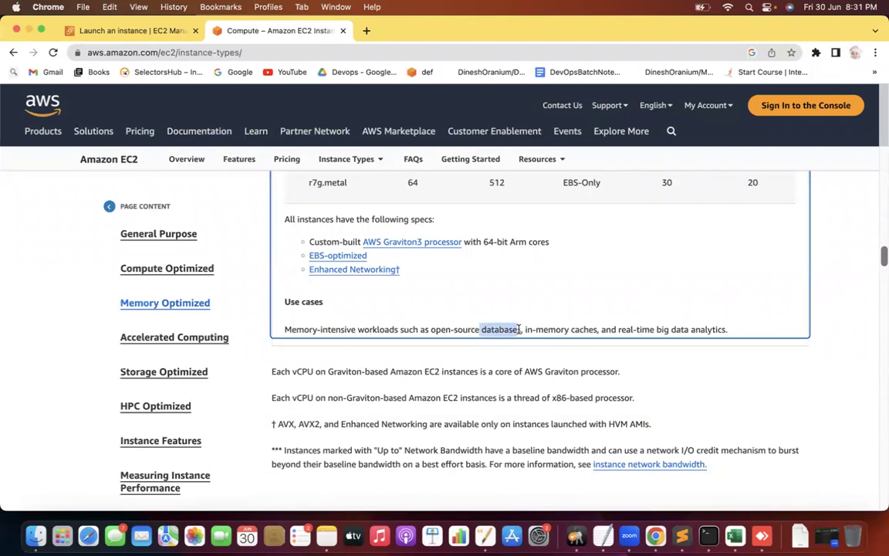
left_click_drag(664, 329, 724, 330)
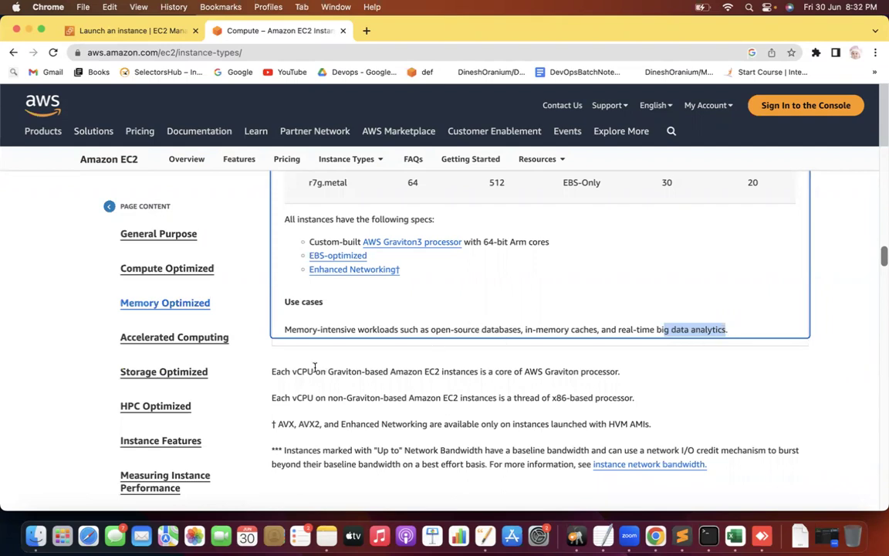
left_click(19, 388)
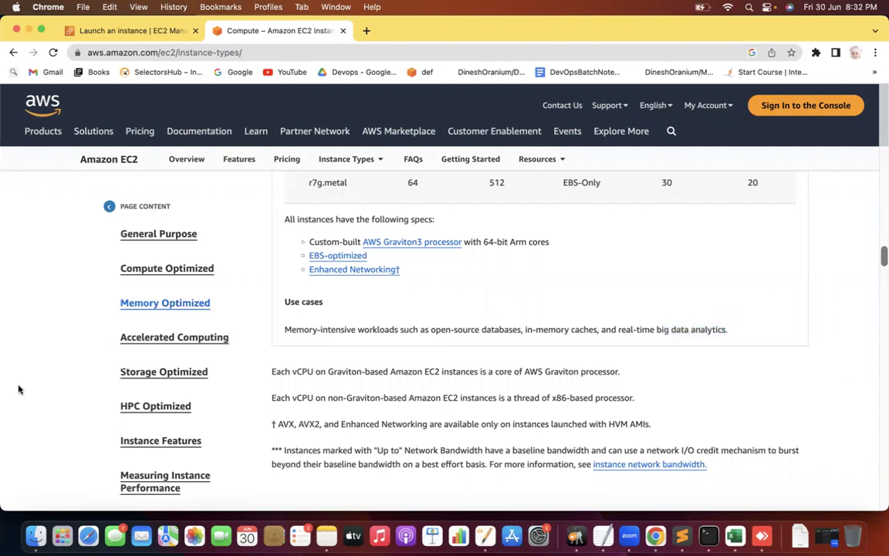
scroll(18, 389, "up", 1)
scroll(19, 389, "up", 10)
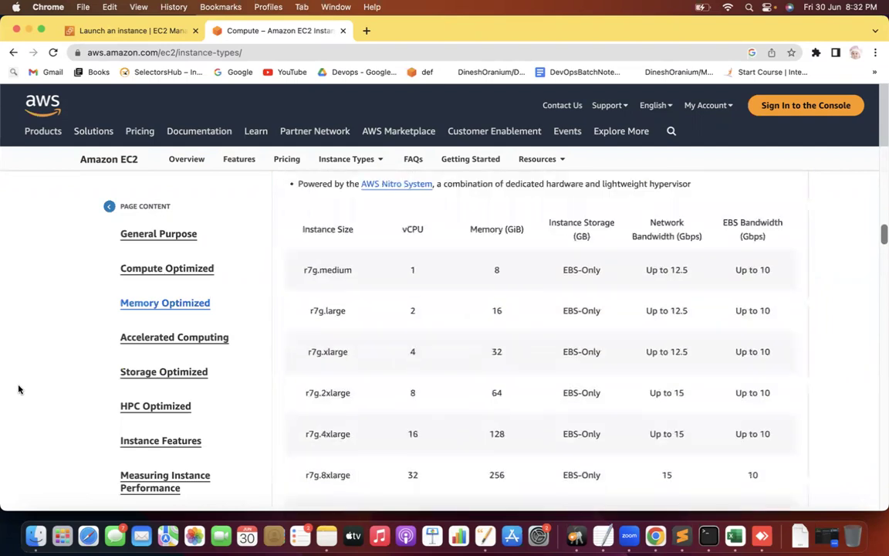
Step: Examine the R7g features and the vCPU and memory figures of its instance sizes in the Memory Optimized section
scroll(19, 389, "up", 8)
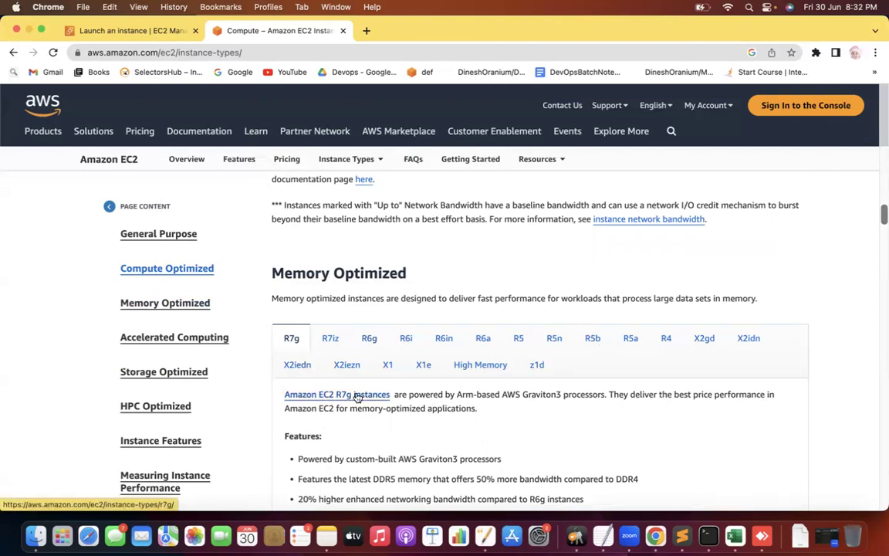
scroll(44, 397, "down", 10)
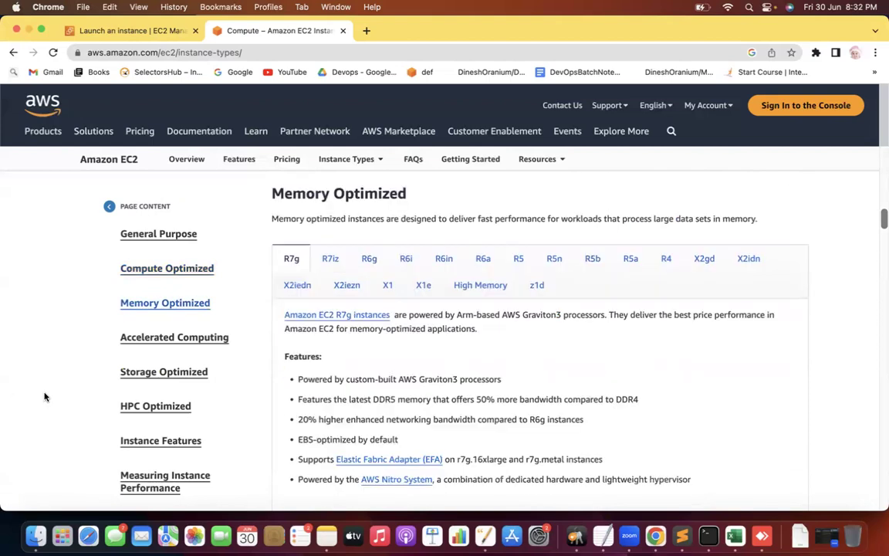
scroll(44, 396, "down", 7)
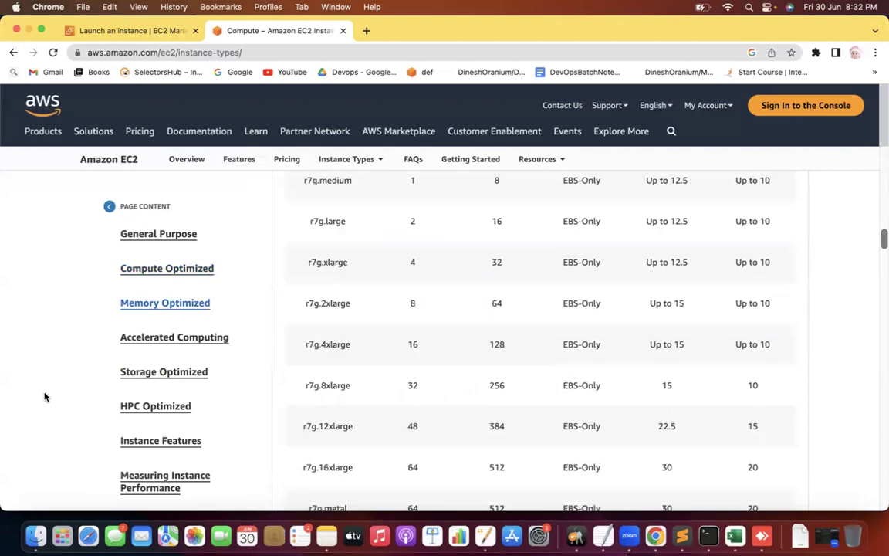
scroll(44, 396, "up", 8)
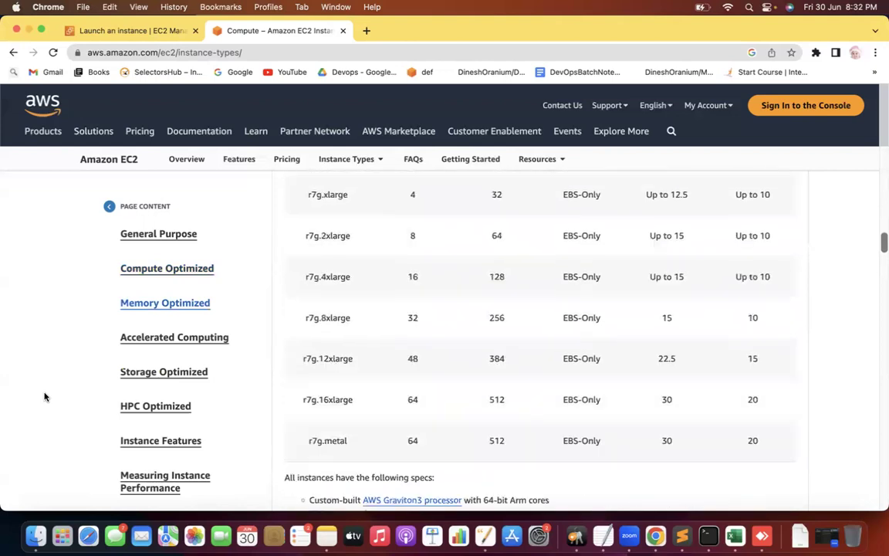
scroll(44, 397, "down", 6)
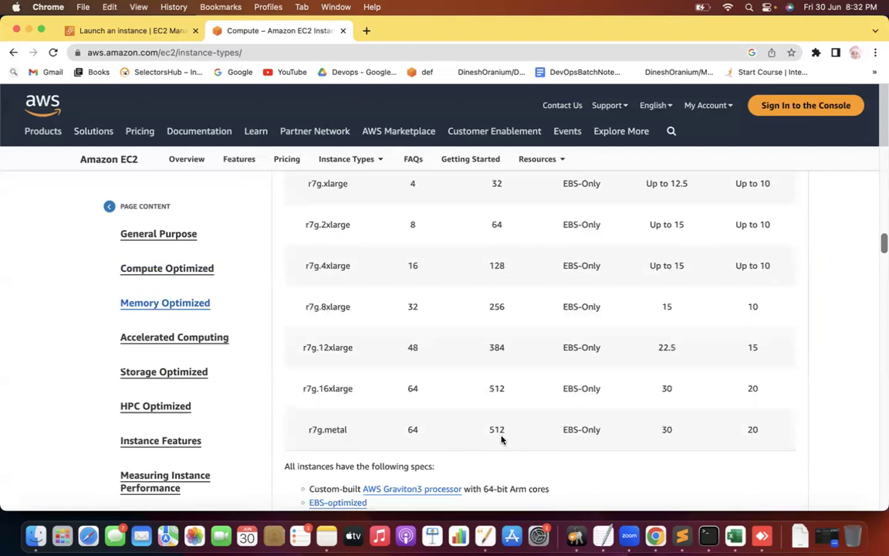
scroll(500, 439, "up", 2)
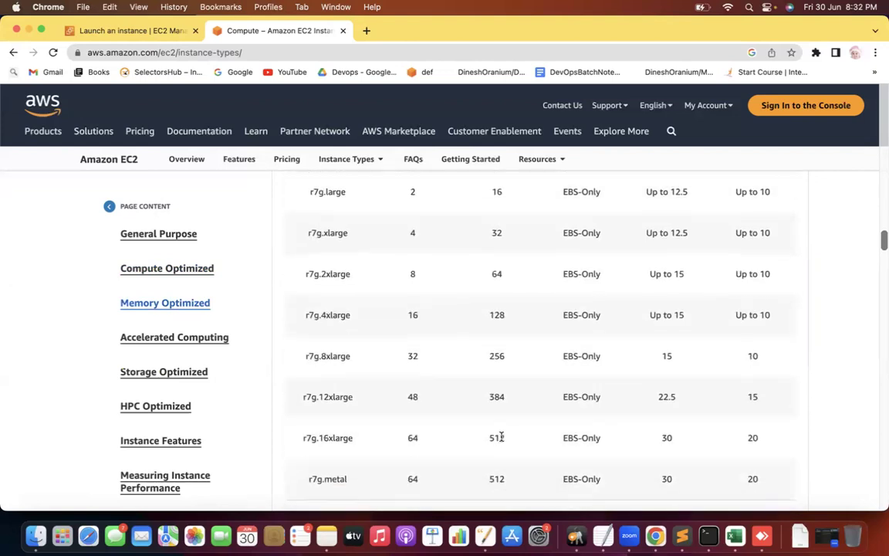
scroll(501, 437, "up", 12)
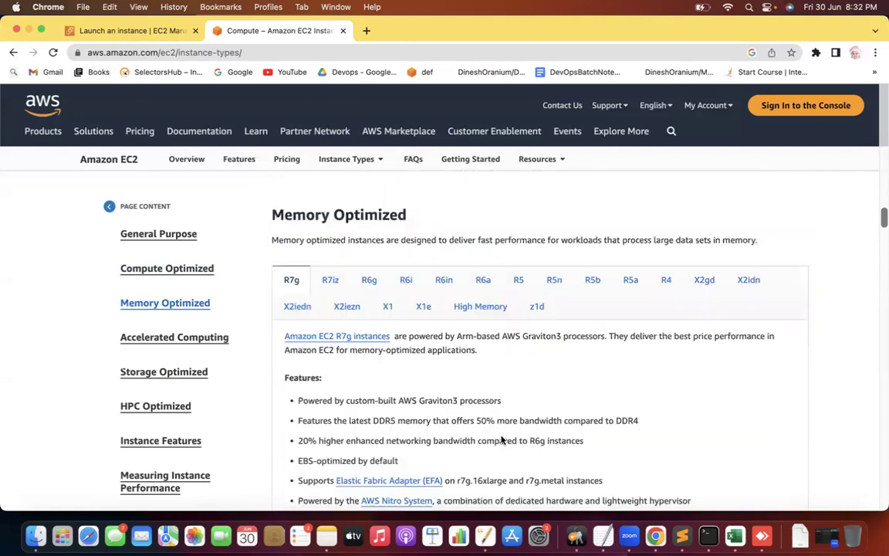
Step: Show the High Memory instances, examine their memory sizes, and return to the start of the Memory Optimized section
left_click(481, 365)
scroll(484, 368, "down", 3)
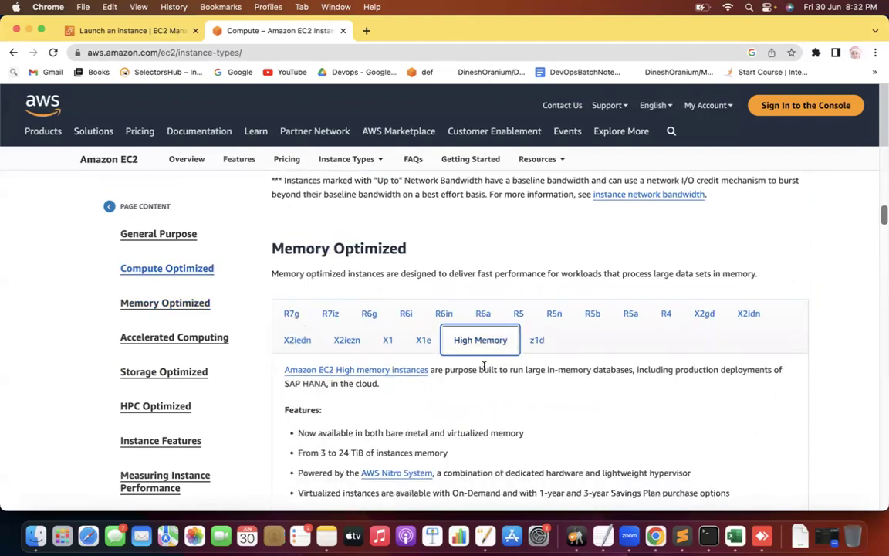
scroll(484, 368, "down", 10)
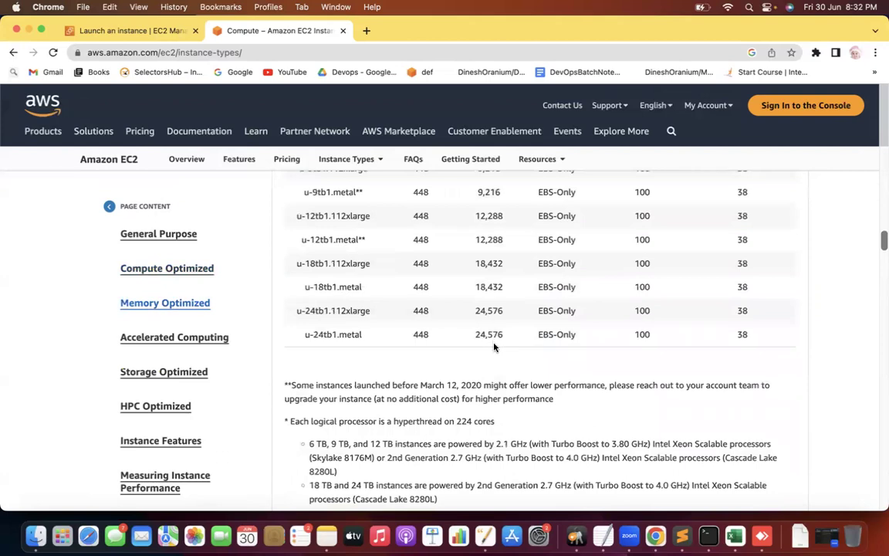
scroll(494, 348, "up", 8)
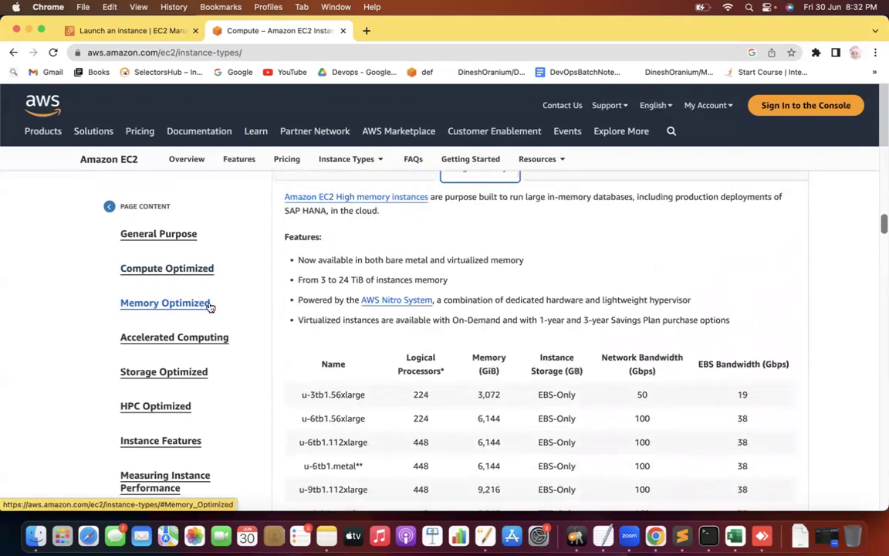
left_click(209, 305)
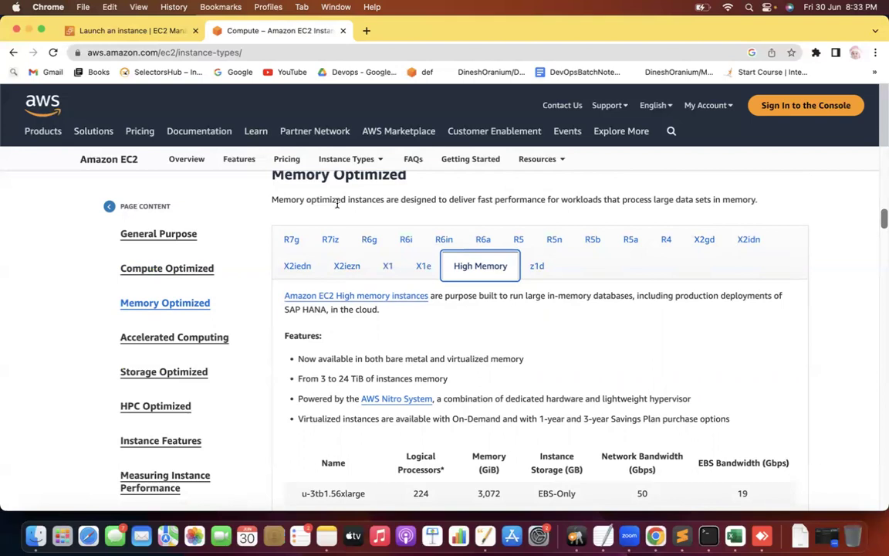
left_click(76, 449)
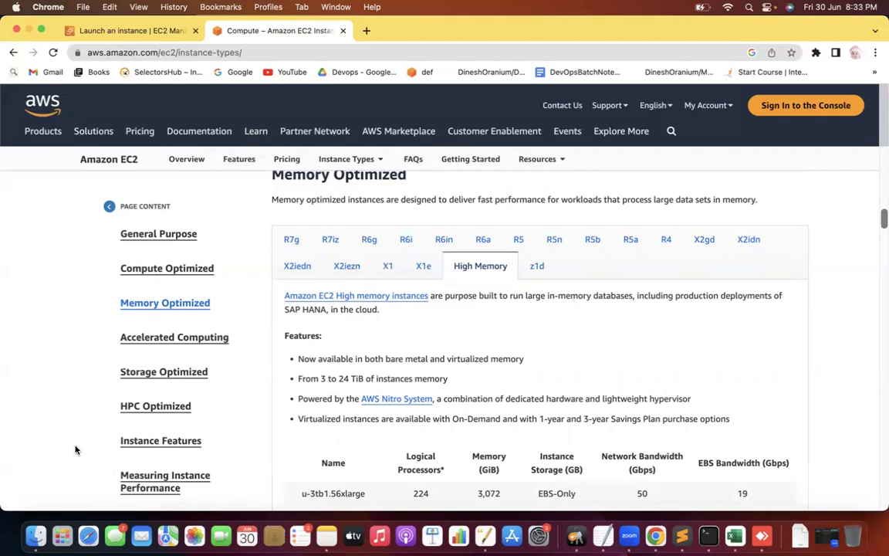
Step: Show the R7g details again and highlight its use cases, covering open-source databases, in-memory caches and big data analytics
left_click(295, 246)
scroll(295, 248, "down", 3)
scroll(296, 248, "down", 10)
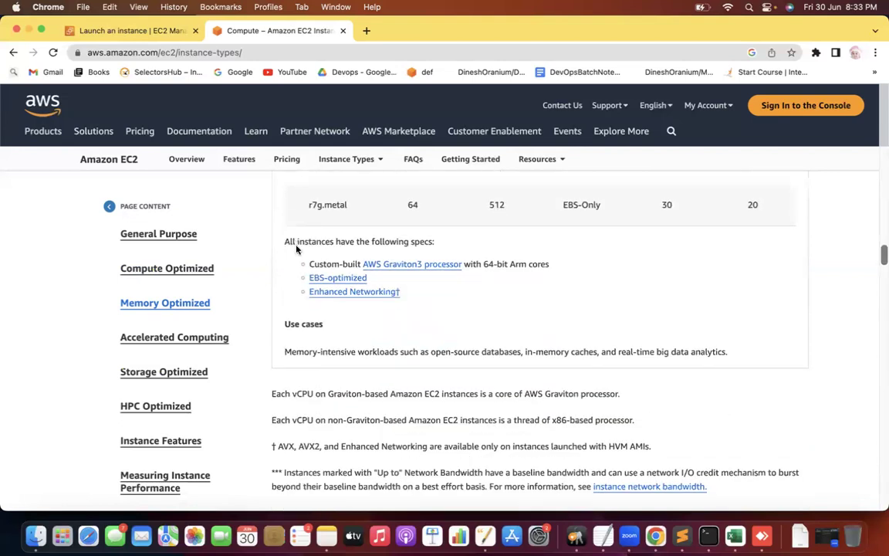
scroll(295, 249, "down", 2)
left_click_drag(631, 304, 729, 307)
left_click_drag(430, 306, 549, 314)
Step: Switch to the Sublime Text notes and start a new line after the Memory Optimized description
key("ctrl+Right")
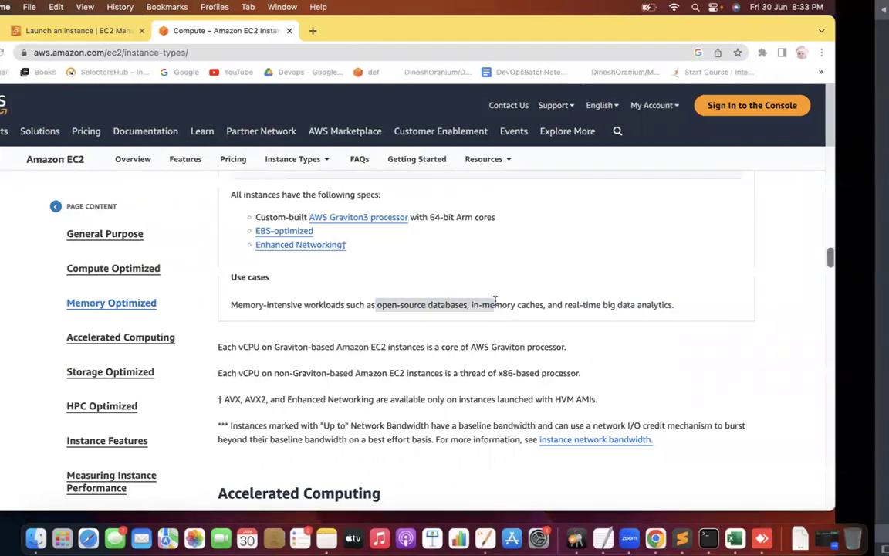
left_click(638, 337)
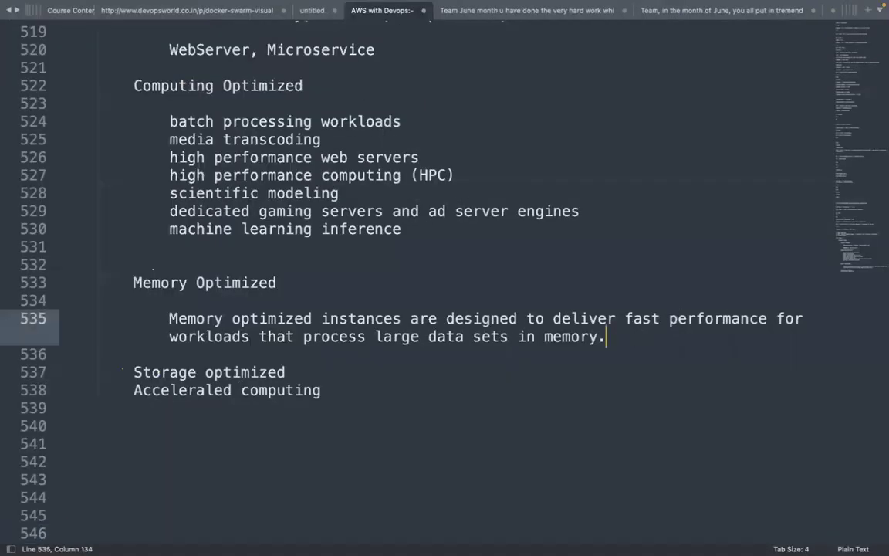
key("Return")
type("Data")
key("BackSpace")
key("BackSpace")
key("BackSpace")
key("Return")
type("Da")
key("BackSpace")
key("Up")
key("End")
key("Down")
type("Datavas")
key("BackSpace")
key("BackSpace")
key("BackSpace")
key("BackSpace")
key("BackSpace")
key("BackSpace")
key("BackSpace")
key("BackSpace")
key("BackSpace")
key("BackSpace")
key("BackSpace")
key("BackSpace")
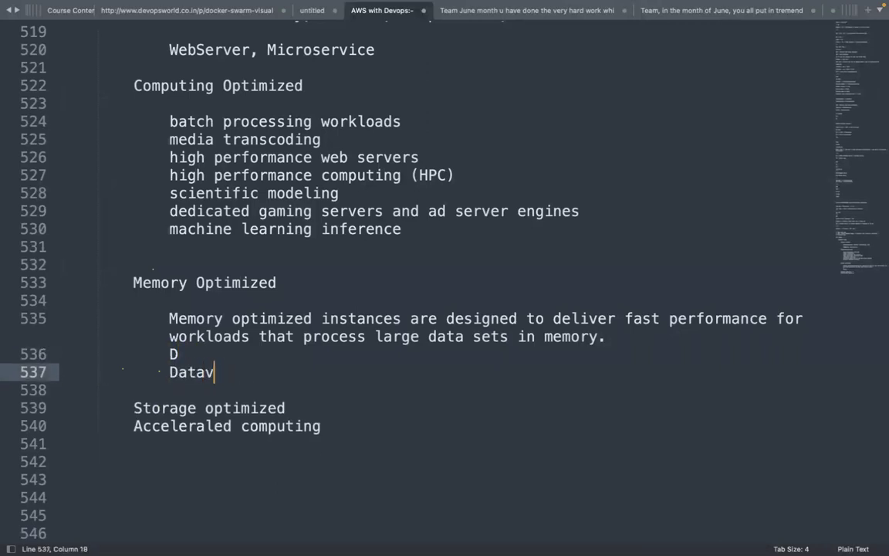
Step: Leave blank lines below the Memory Optimized description and add the use-case line "Database, Data analytics"
key("Return")
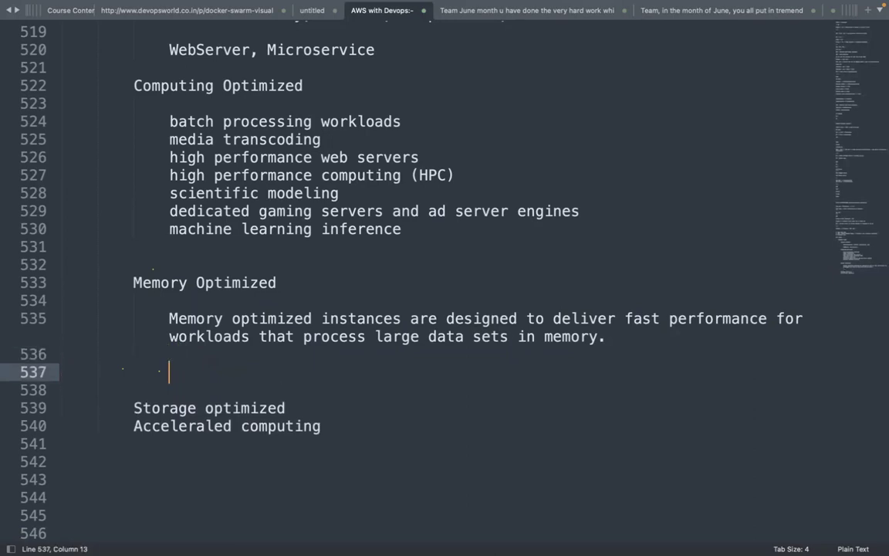
key("Return")
type("Database, ")
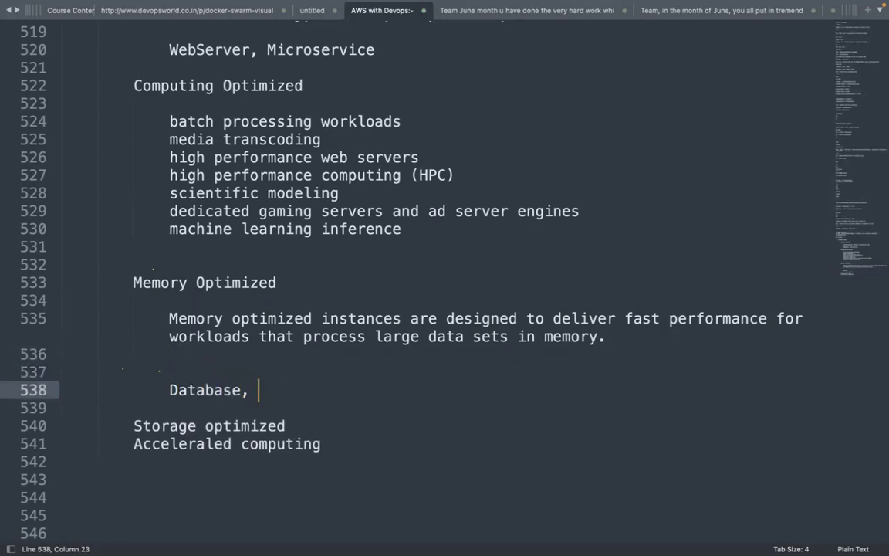
type("Data analytics")
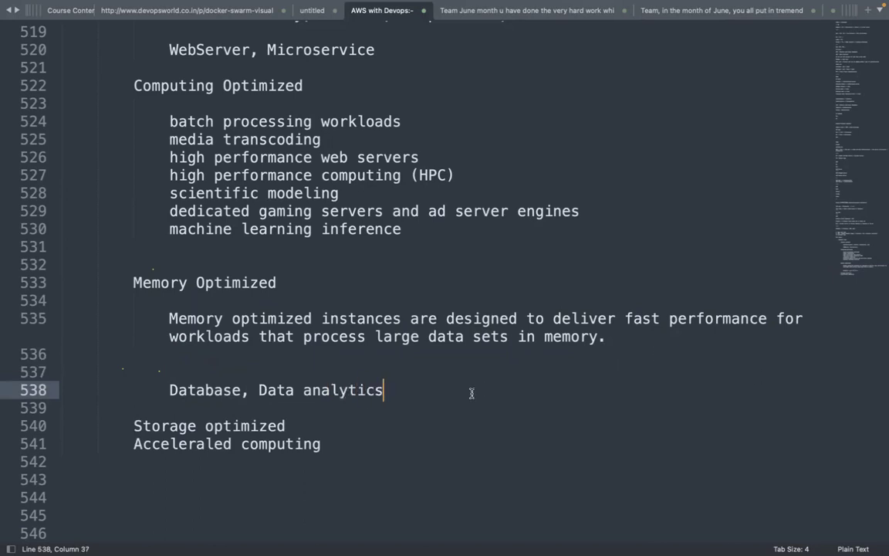
Step: Create an empty line below "Storage optimized", indented one level deeper than the heading and set off by blank lines
left_click(327, 423)
key("Return")
key("Return")
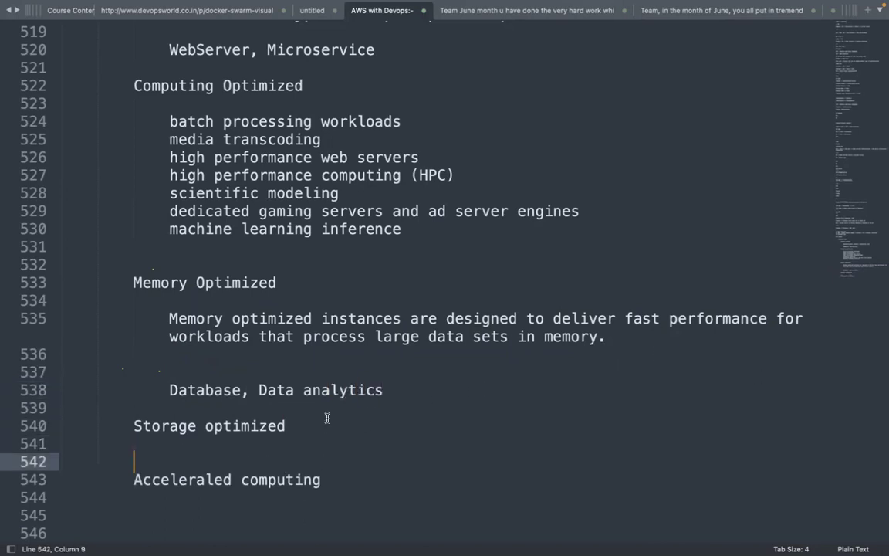
key("Tab")
key("Return")
left_click(183, 464)
key("super+Right")
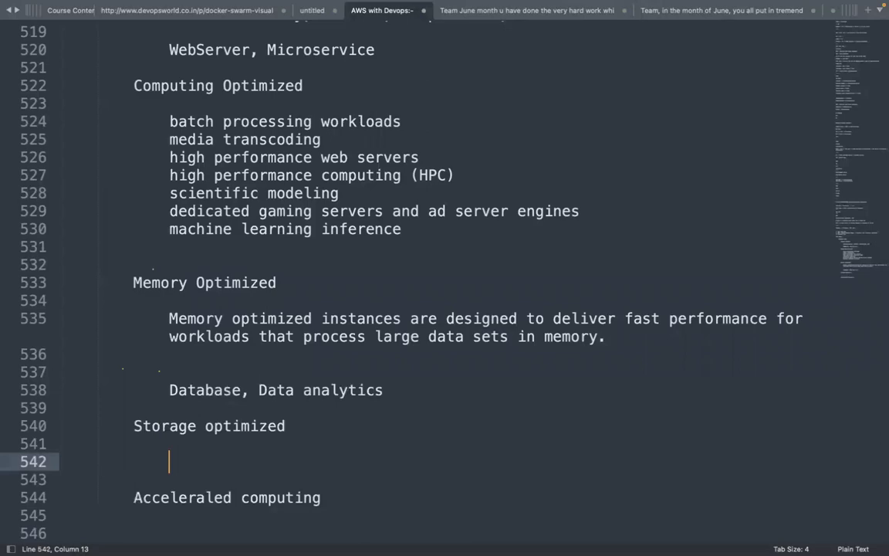
Step: Switch to Chrome, go to the Storage Optimized section and examine its description, highlighting the low-latency and IOPS wording
key("super+Tab")
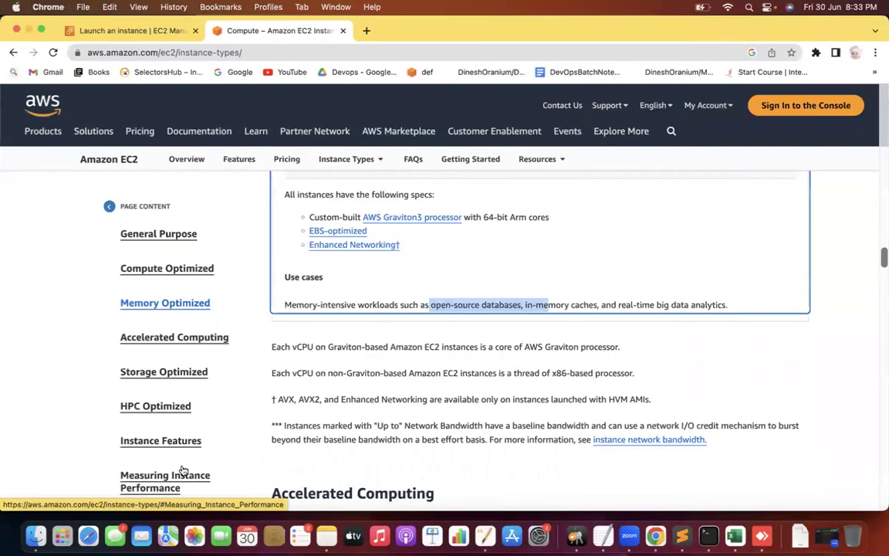
left_click(172, 376)
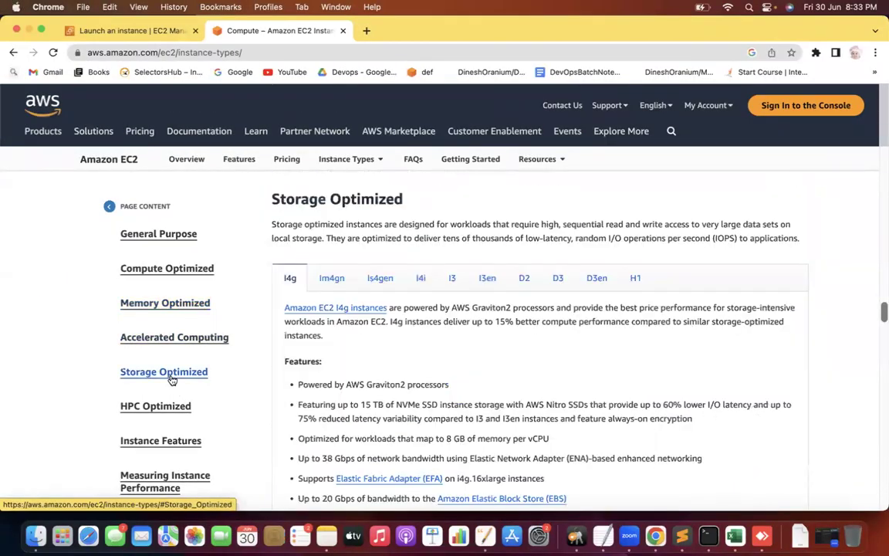
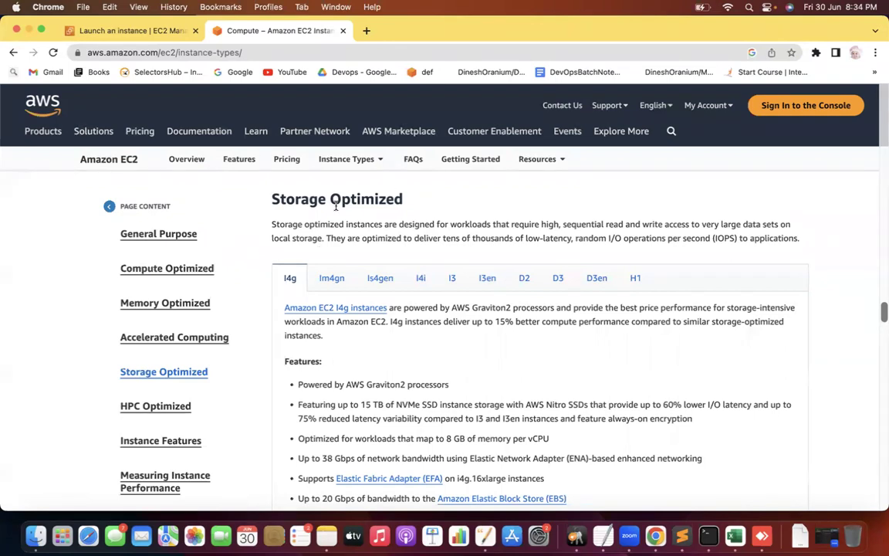
scroll(335, 205, "down", 1)
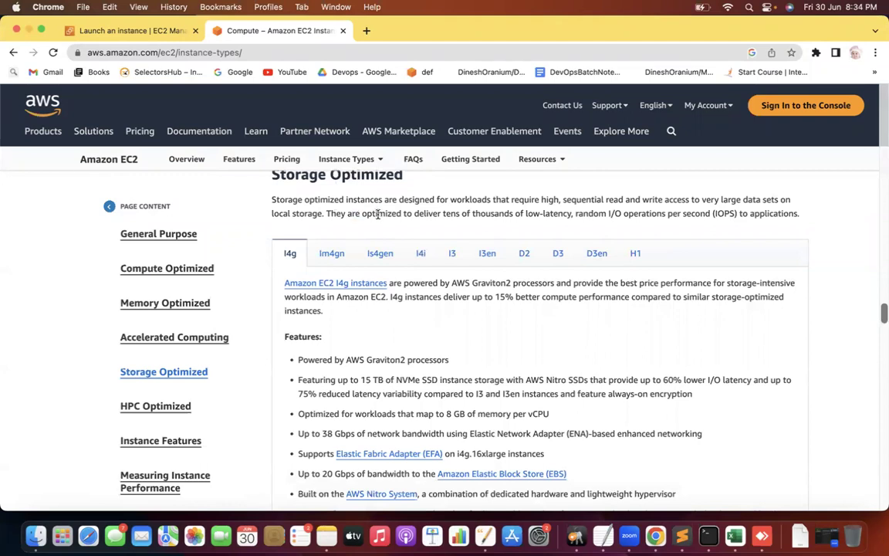
left_click_drag(377, 213, 327, 214)
double_click(409, 214)
left_click_drag(442, 213, 716, 213)
left_click(445, 213)
left_click_drag(712, 213, 745, 208)
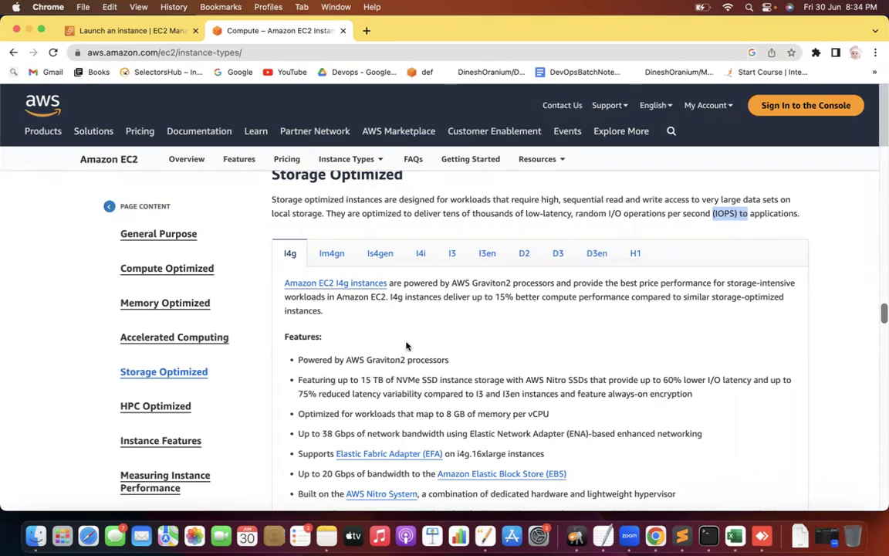
Step: Copy the first Storage Optimized sentence into the notes below "Storage optimized" and leave a blank line after it
left_click_drag(272, 198, 325, 214)
key("super+c")
key("super+Tab")
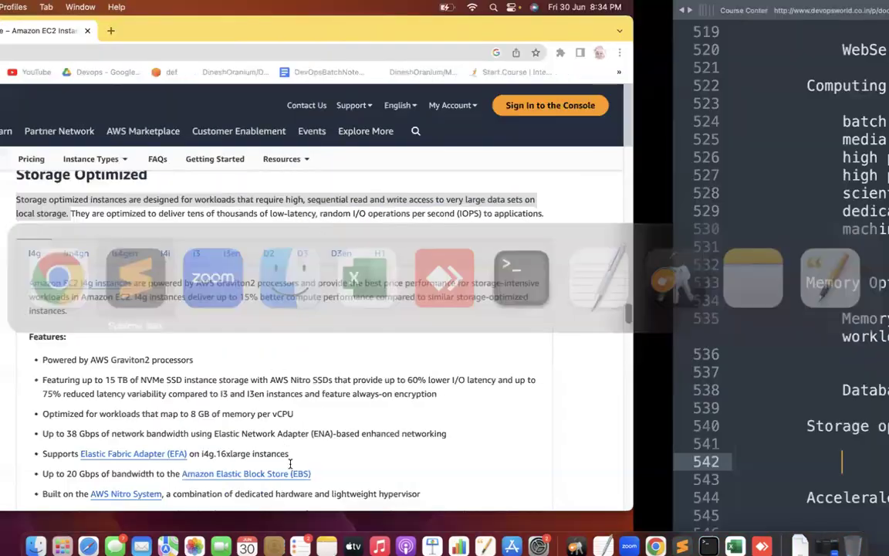
key("super+v")
key("Return")
key("Return")
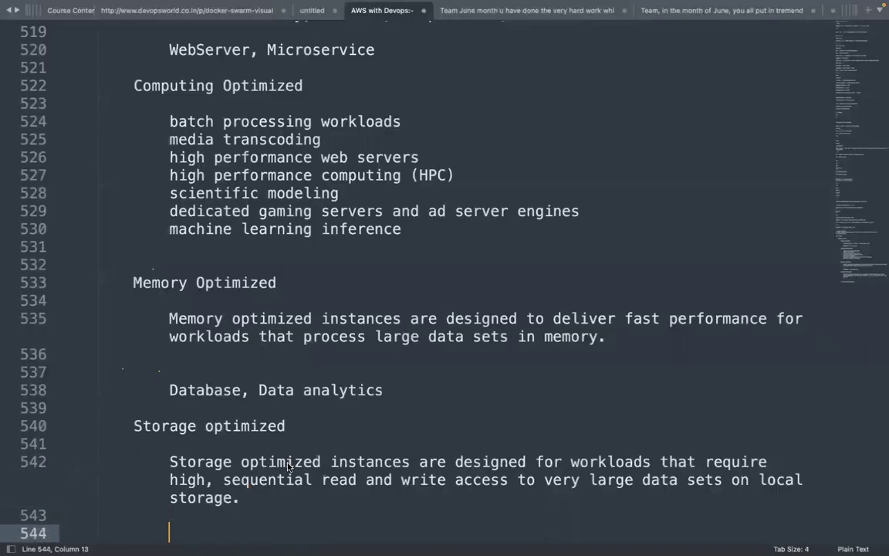
Step: Switch to Chrome and examine the I4g use cases, highlighting the transactional databases and the analytics example
key("super+Tab")
scroll(5, 398, "down", 10)
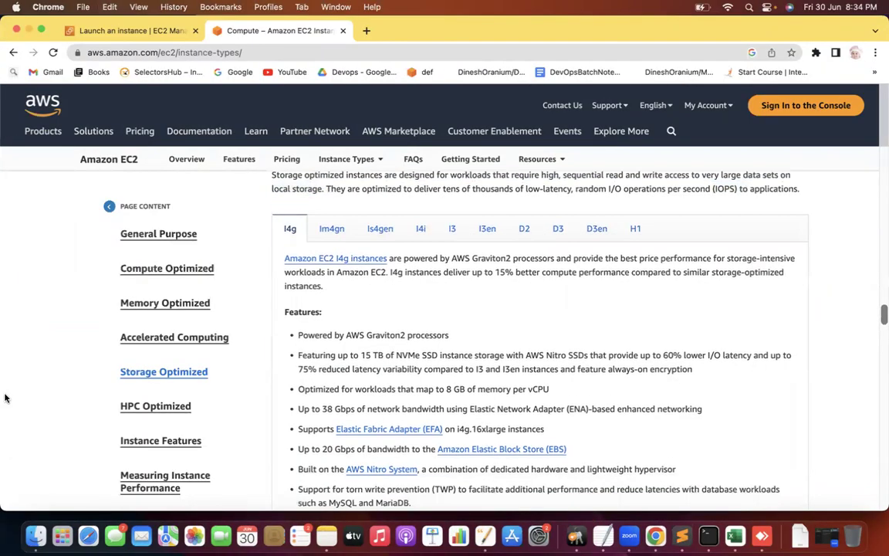
scroll(5, 397, "down", 5)
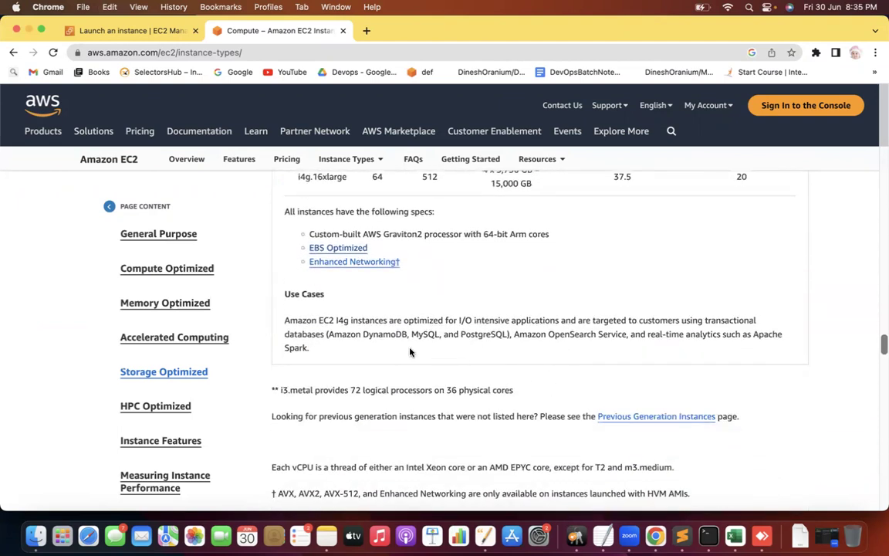
left_click_drag(706, 321, 507, 337)
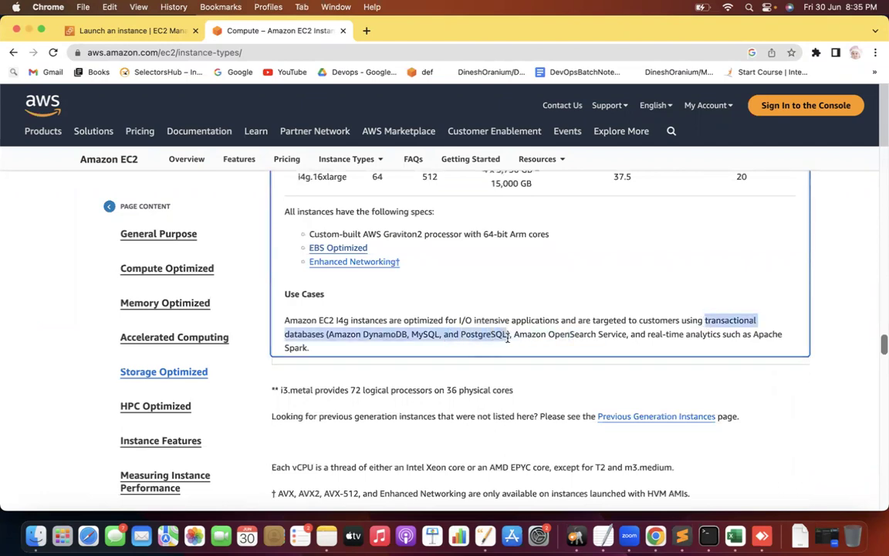
left_click_drag(687, 335, 703, 349)
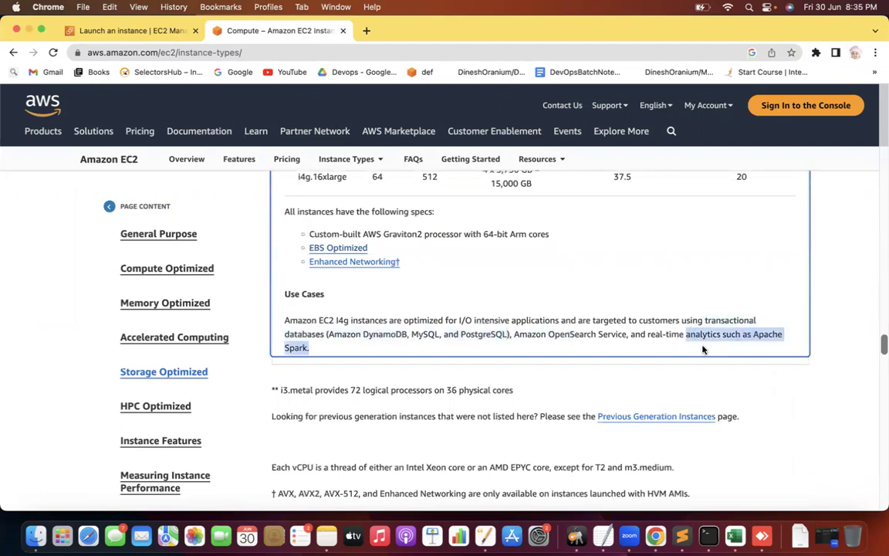
Step: Copy the I4g use cases from "transactional databases" through "Apache Spark." into the notes below the storage optimized sentence
key("super+Tab")
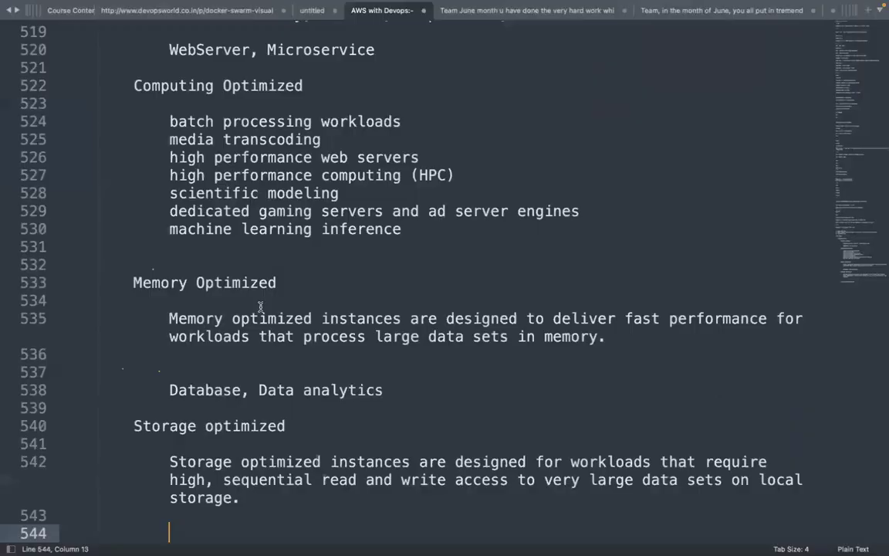
key("super+Tab")
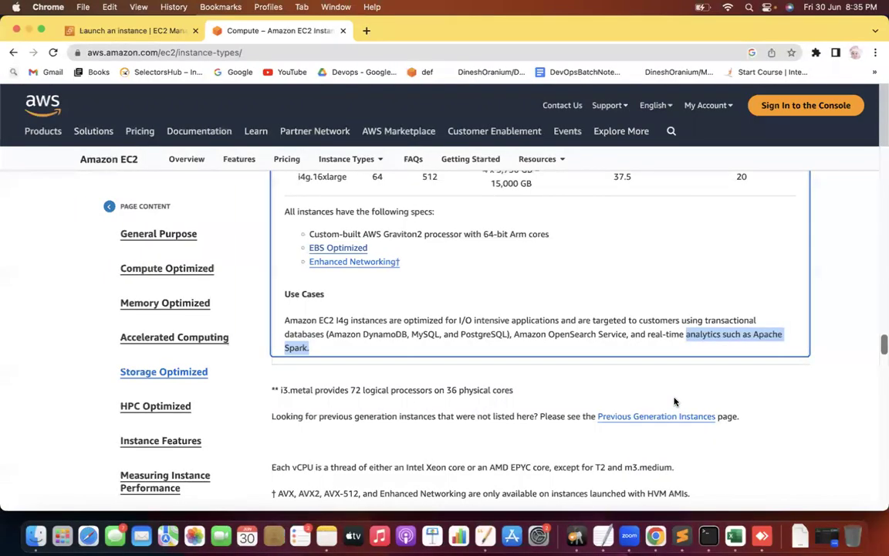
left_click_drag(705, 320, 632, 357)
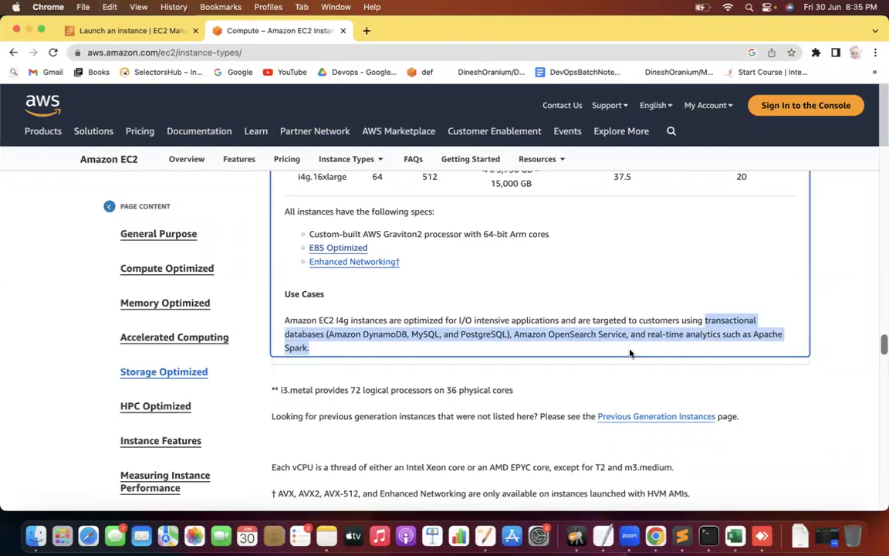
key("super+Tab")
key("super+v")
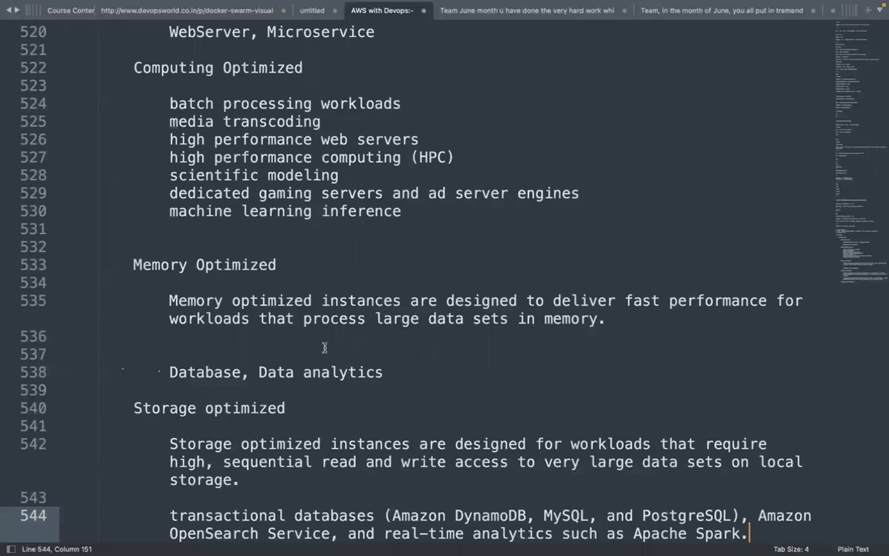
Step: Add the heading "Acceleraled computing" after a blank line, indented like "Storage optimized", with an empty line below it
key("Return")
key("Return")
key("Tab")
type("Acceleraled computing")
key("Return")
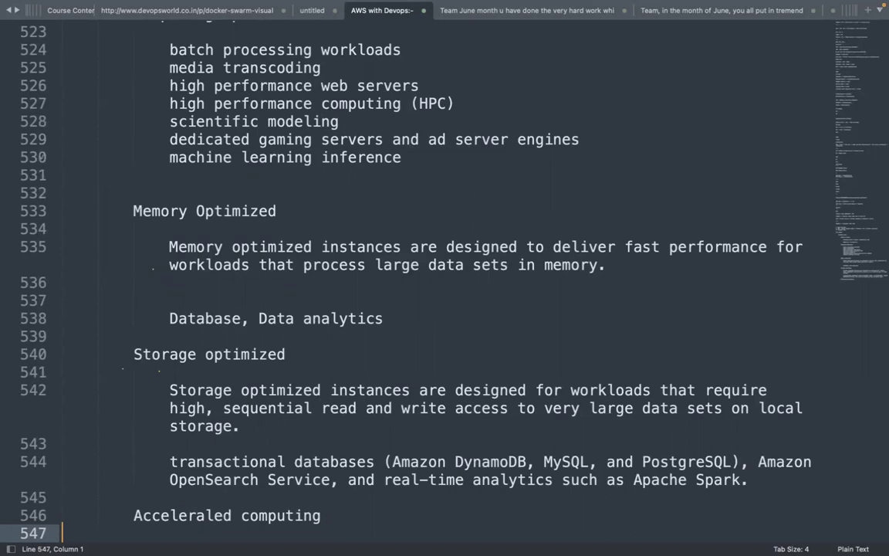
left_click_drag(188, 515, 309, 515)
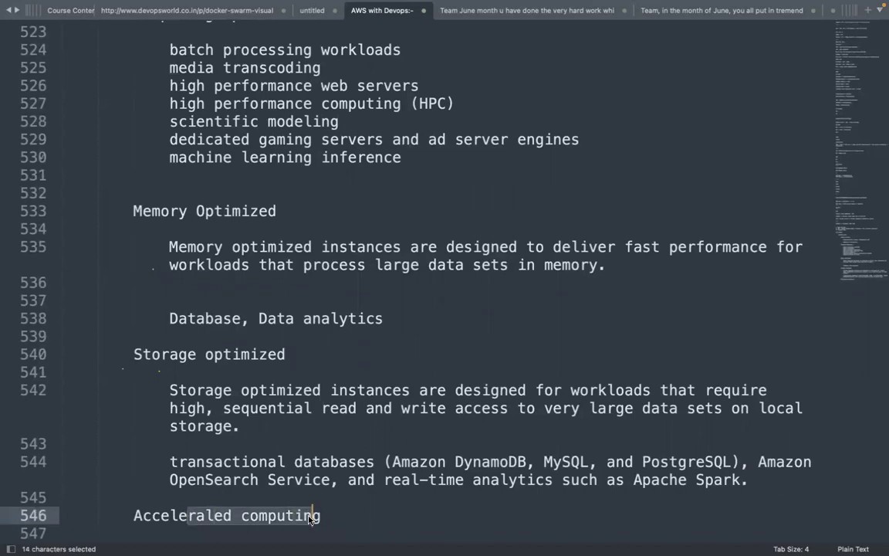
left_click(214, 531)
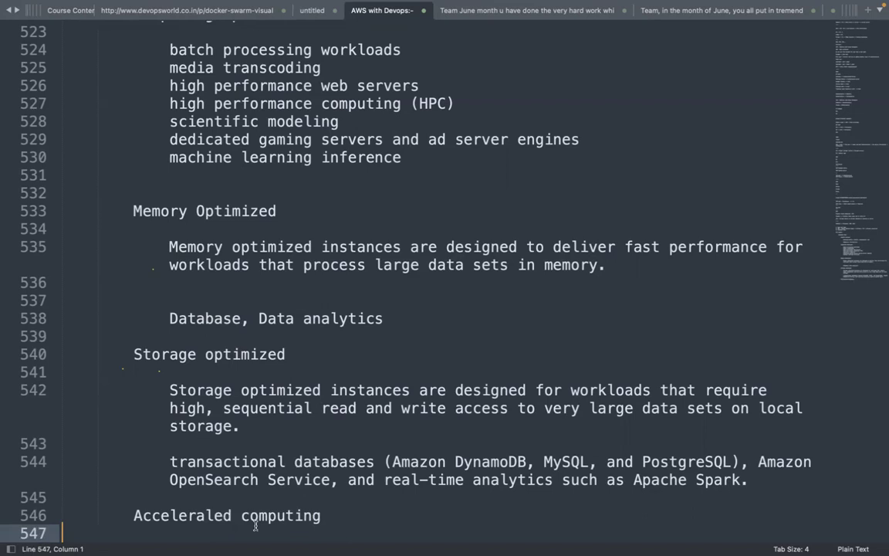
left_click_drag(178, 516, 308, 523)
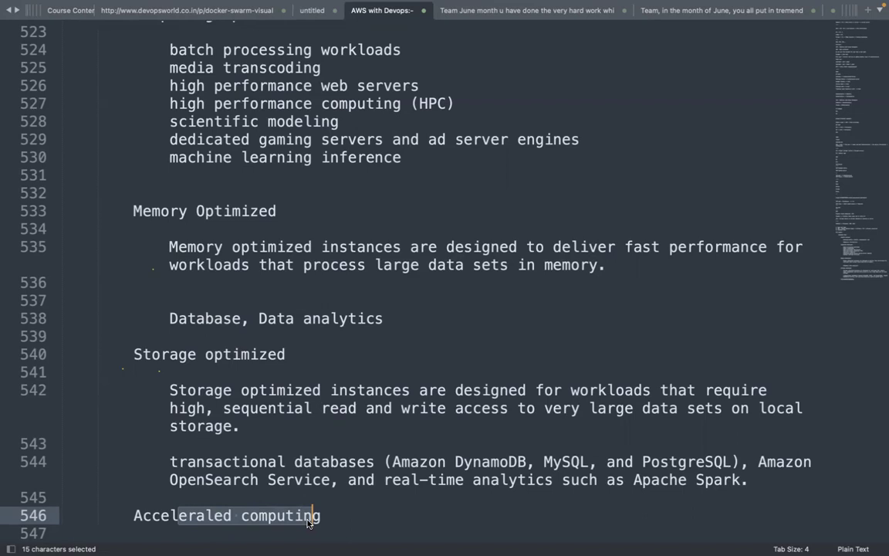
Step: Switch to Chrome, go to the Accelerated Computing section and examine the P4 use cases, highlighting fluid dynamics, finance and drug discovery
key("ctrl+Left")
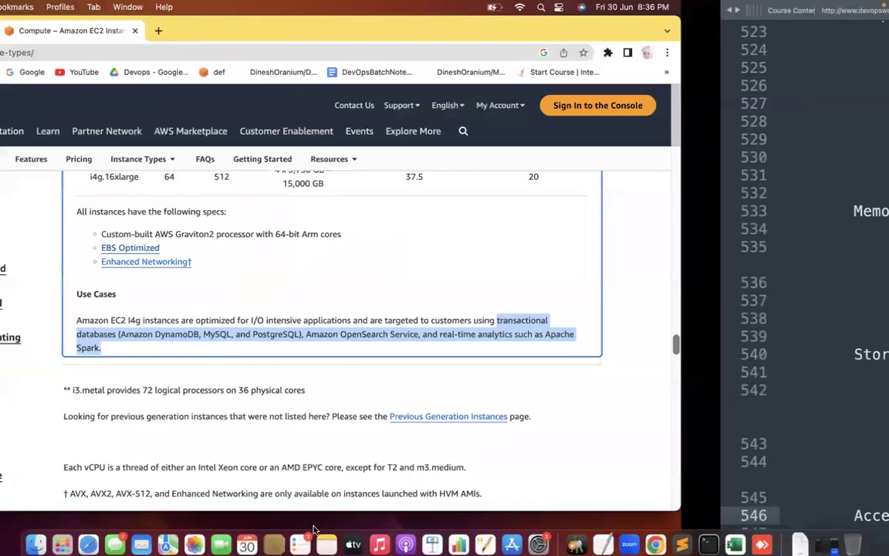
left_click(167, 339)
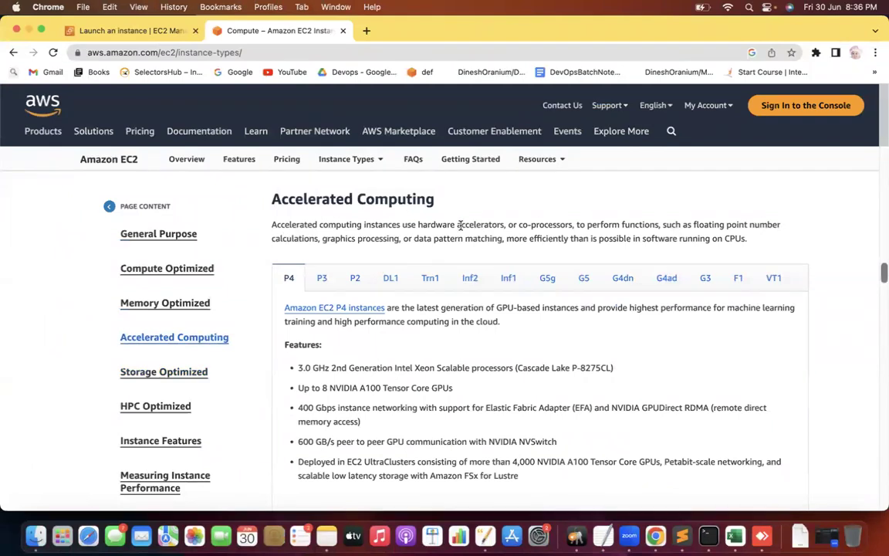
scroll(473, 244, "down", 3)
scroll(473, 244, "down", 9)
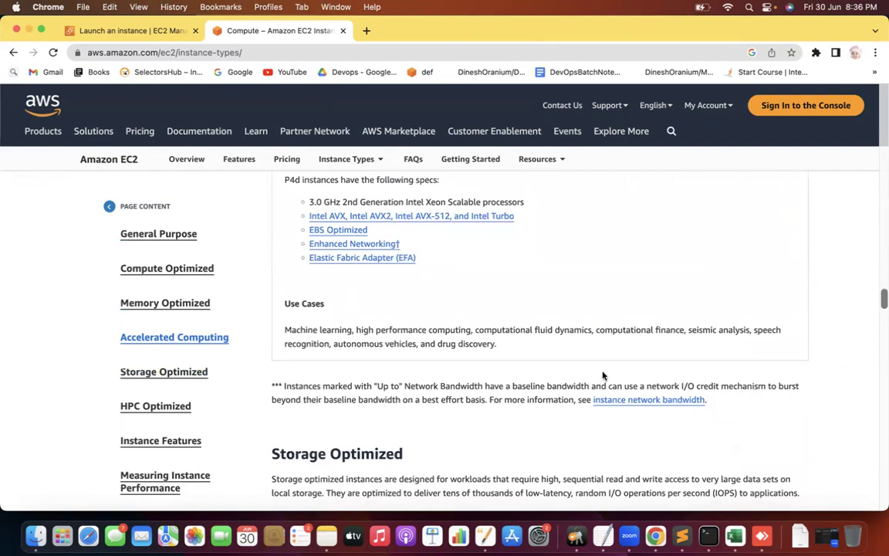
left_click_drag(502, 330, 589, 331)
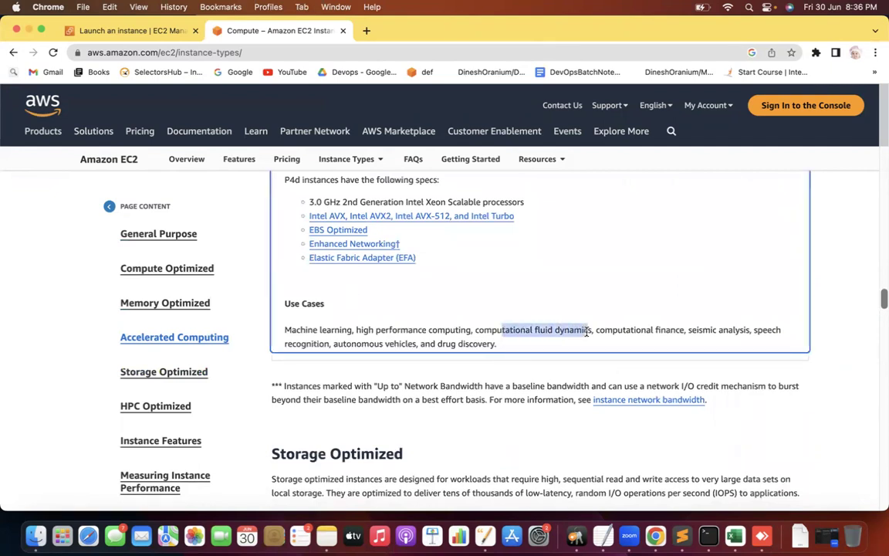
left_click_drag(413, 330, 464, 330)
left_click_drag(637, 330, 666, 327)
left_click_drag(763, 330, 488, 342)
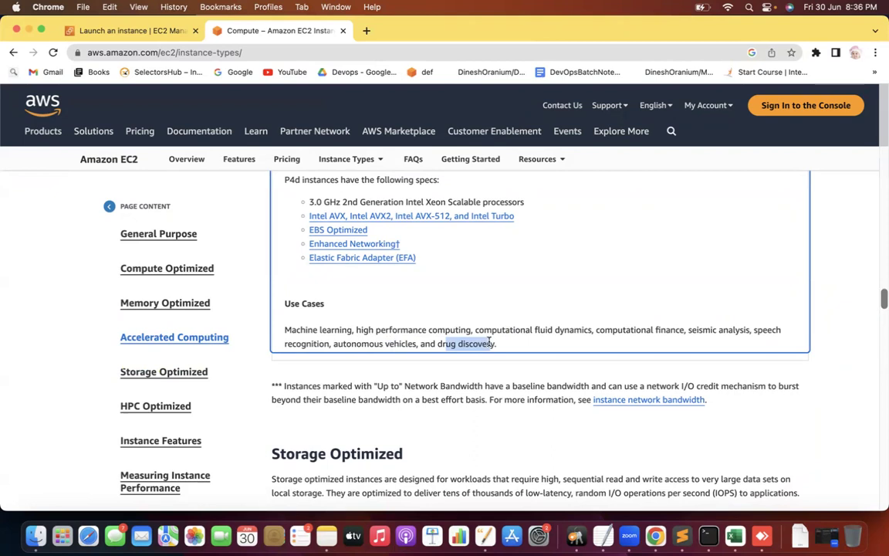
Step: Copy the full P4 use cases sentence into the notes below "Acceleraled computing", after a blank line and indented one level deeper
left_click_drag(287, 330, 496, 355)
key("super+c")
key("super+Tab")
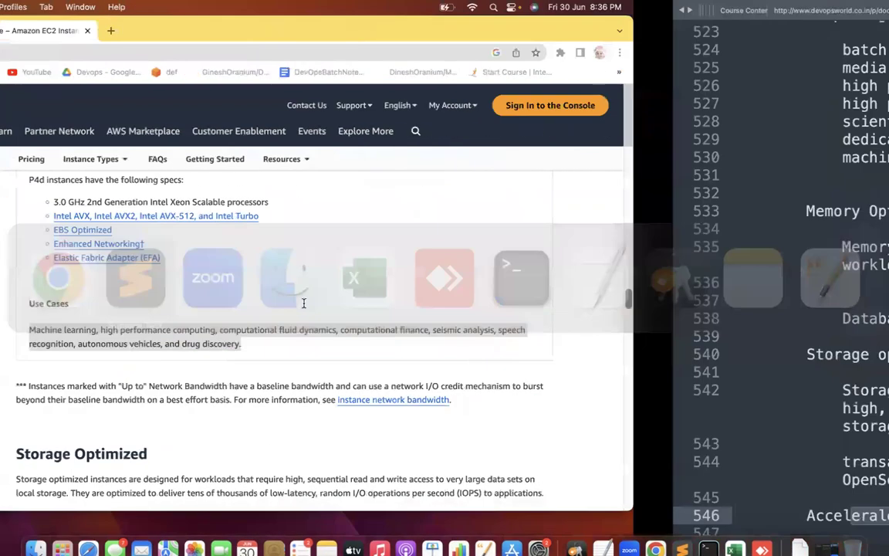
key("Right")
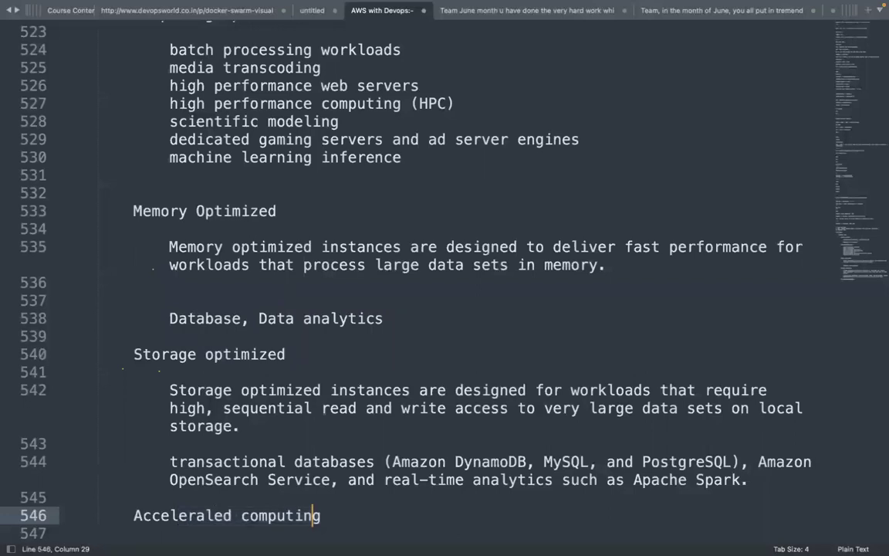
key("Return")
key("BackSpace")
key("Right")
key("Down")
key("Down")
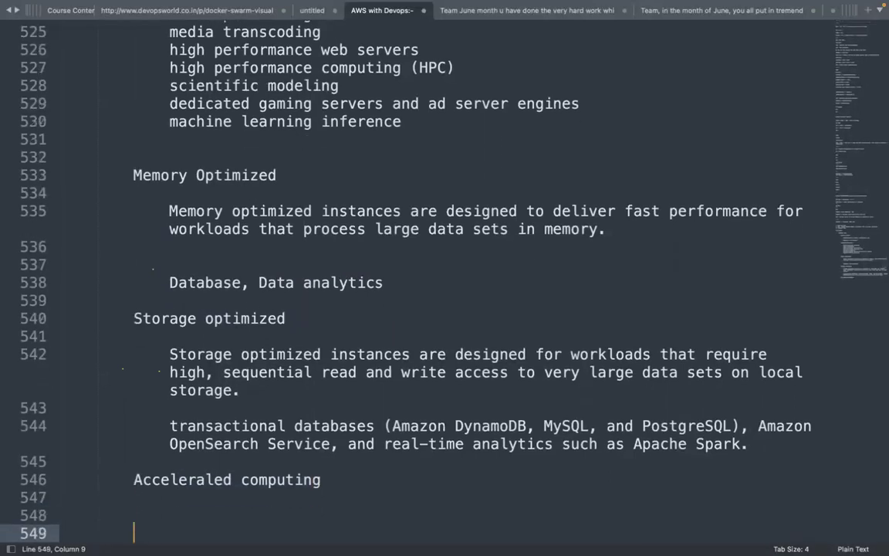
key("Tab")
key("Tab")
key("Tab")
key("super+v")
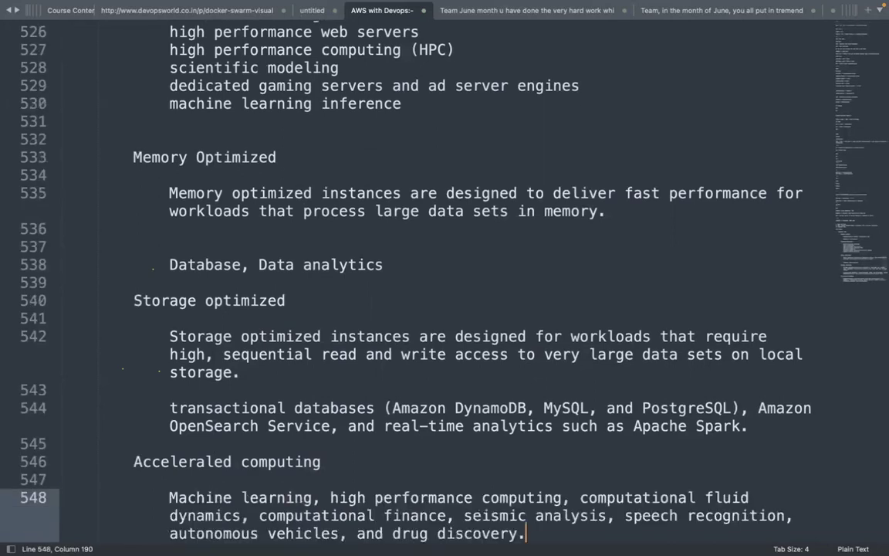
Step: Leave four empty lines below the pasted use cases and highlight machine learning, speech recognition and autonomous vehicles in them
key("Down")
key("Down")
key("Down")
key("Down")
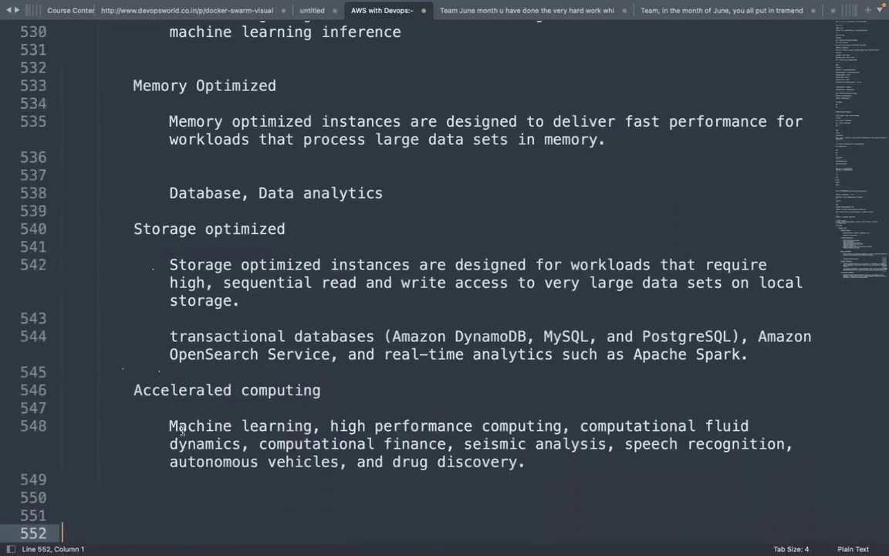
left_click_drag(187, 425, 296, 426)
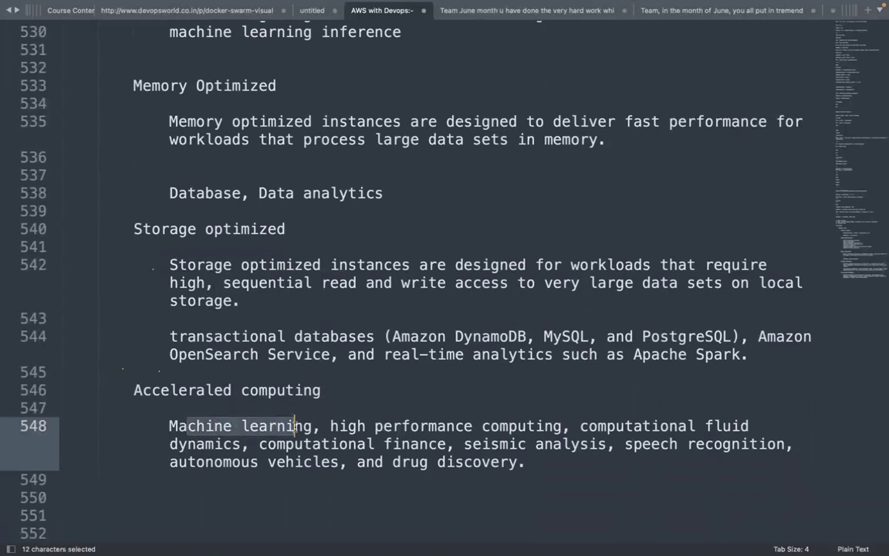
left_click_drag(643, 444, 705, 444)
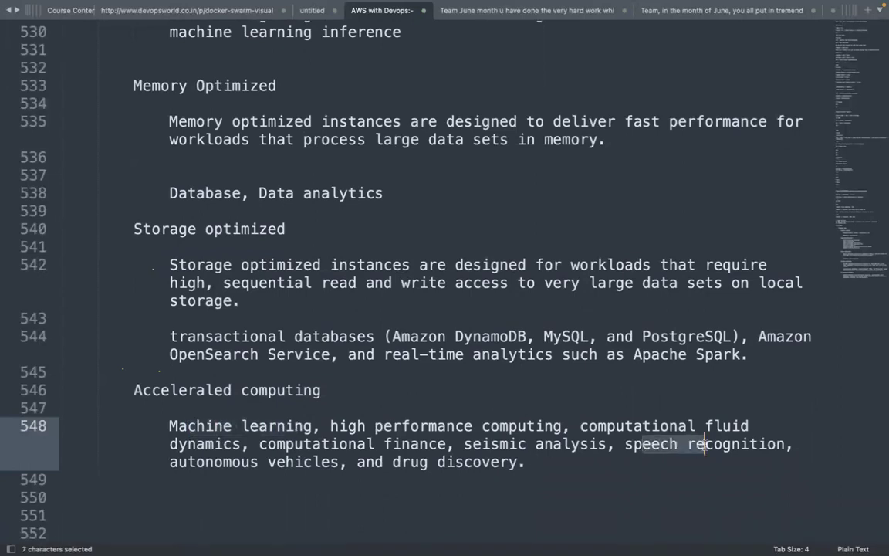
left_click_drag(214, 461, 347, 462)
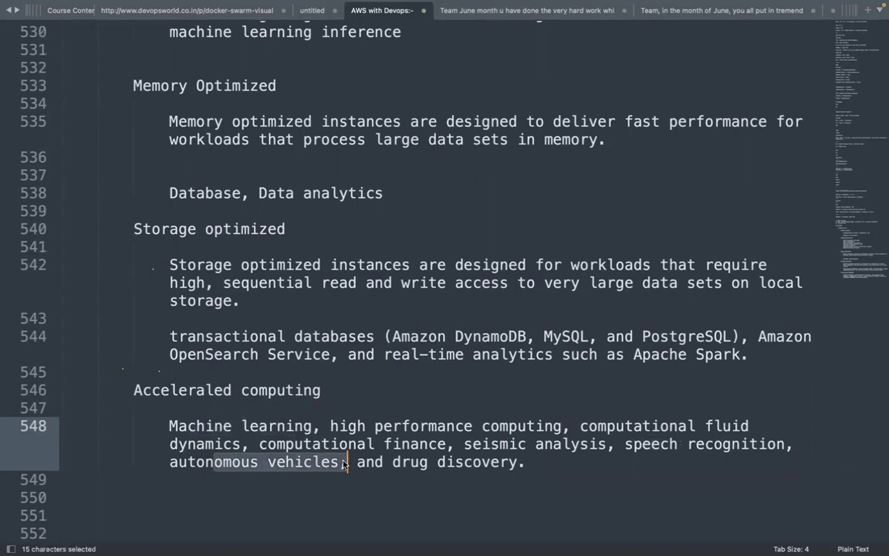
Step: Switch to Chrome and examine the Accelerated Computing description, highlighting hardware accelerators, floating point numbers, graphics processing and data pattern matching
key("ctrl+Left")
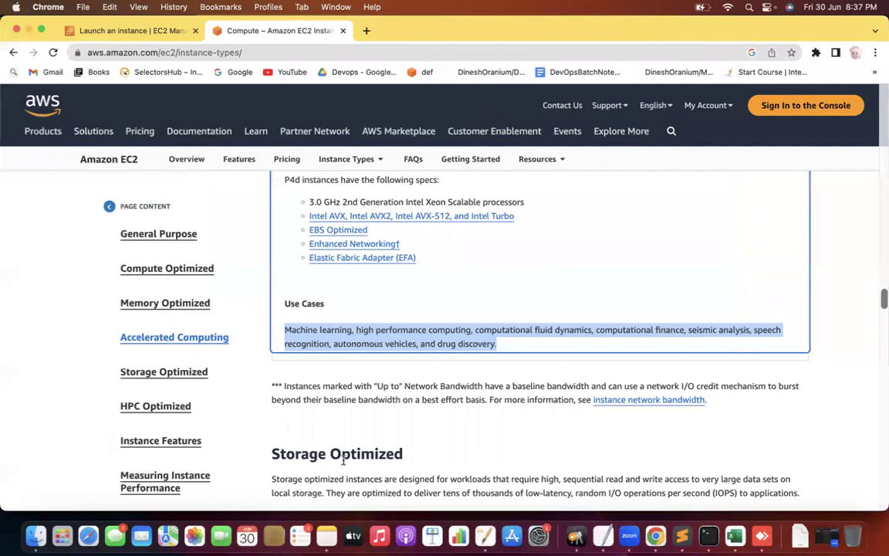
left_click(852, 359)
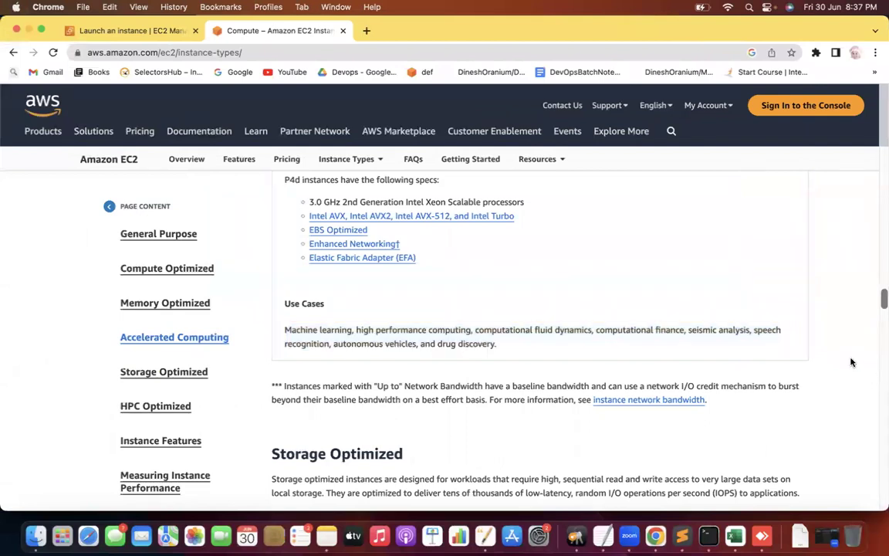
scroll(851, 362, "up", 1)
scroll(852, 362, "up", 10)
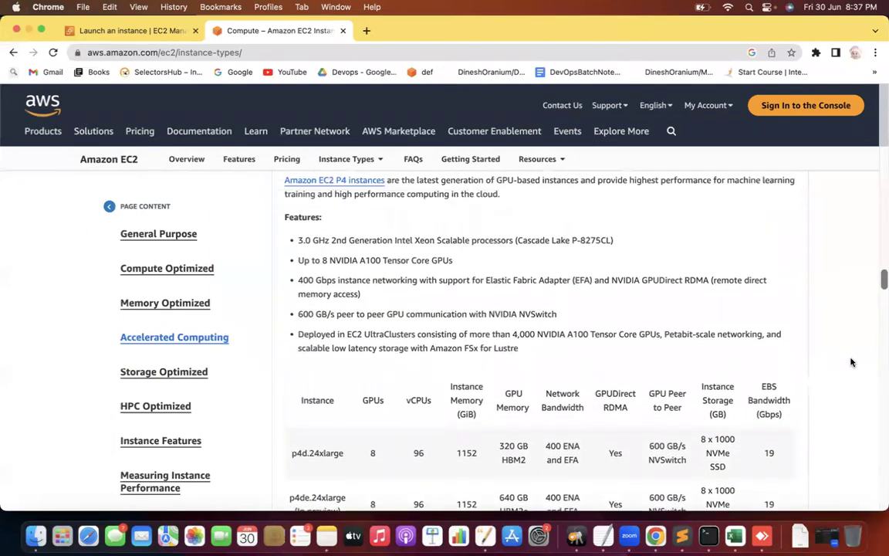
scroll(852, 362, "up", 1)
left_click_drag(346, 224, 624, 224)
left_click_drag(697, 224, 781, 225)
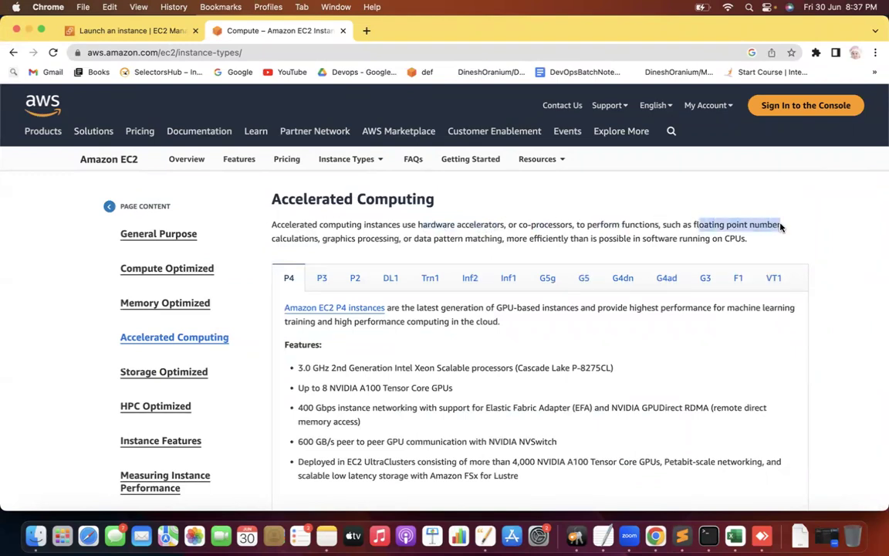
left_click_drag(345, 239, 506, 238)
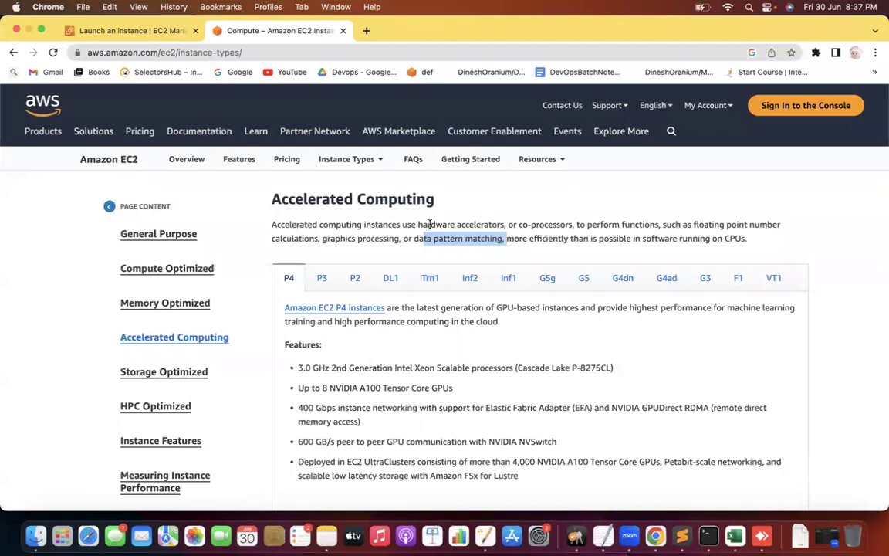
left_click_drag(415, 238, 486, 239)
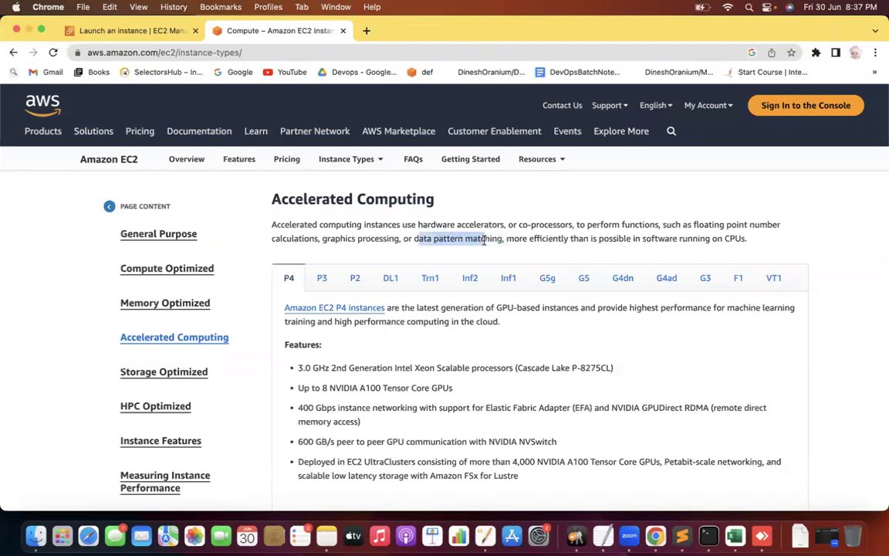
left_click_drag(590, 239, 711, 240)
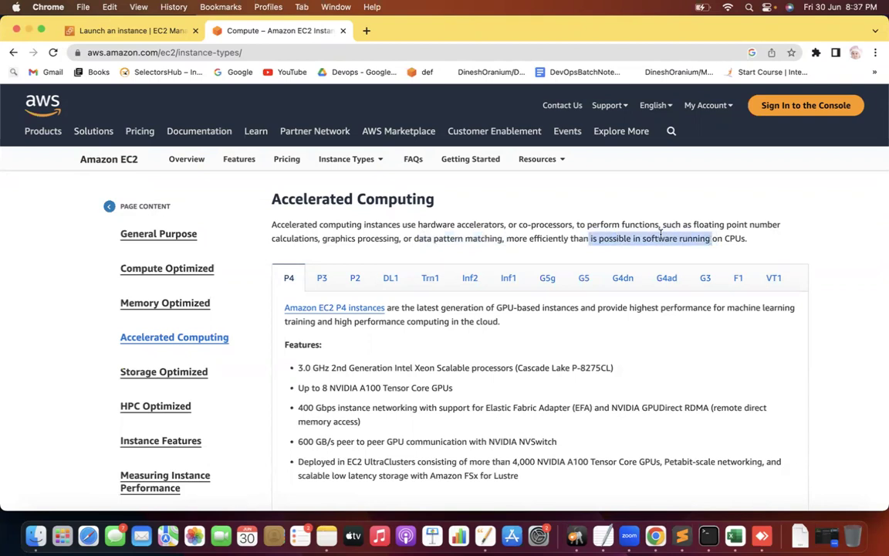
left_click_drag(270, 199, 505, 224)
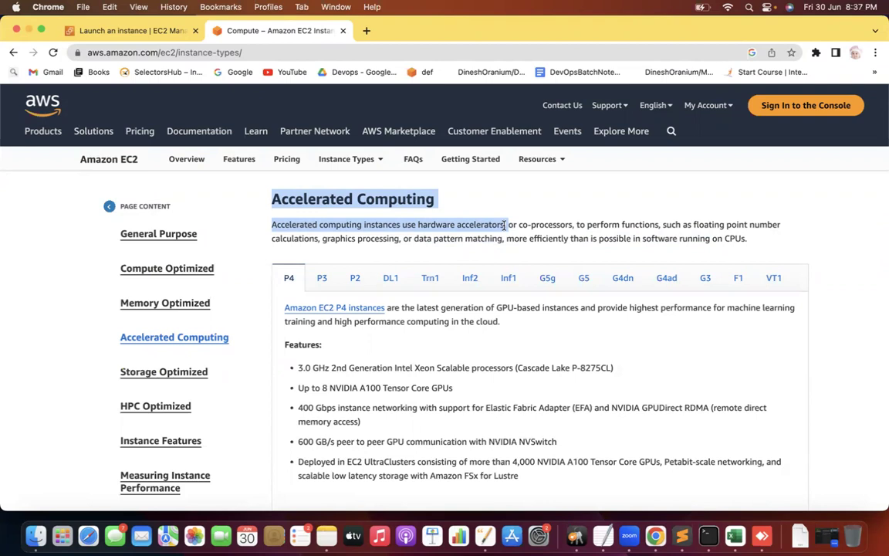
left_click_drag(506, 224, 508, 225)
key("ctrl+Right")
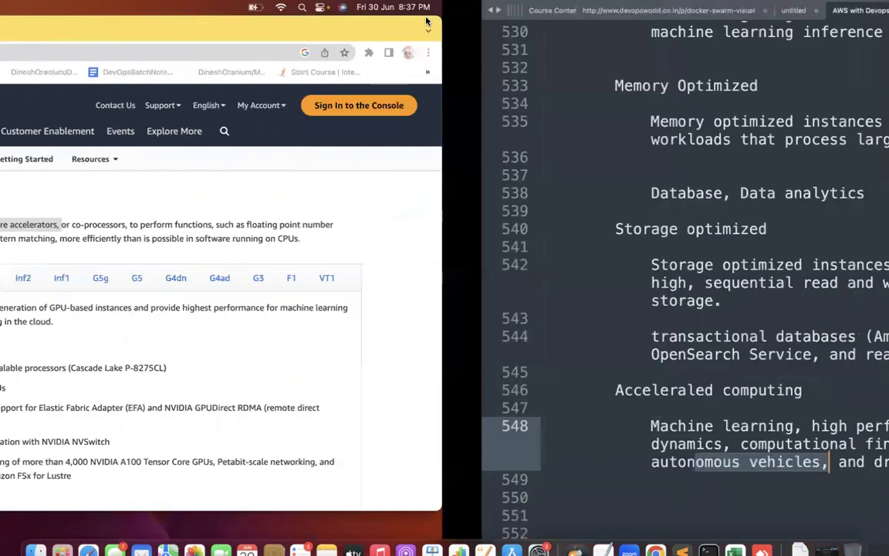
left_click(220, 352)
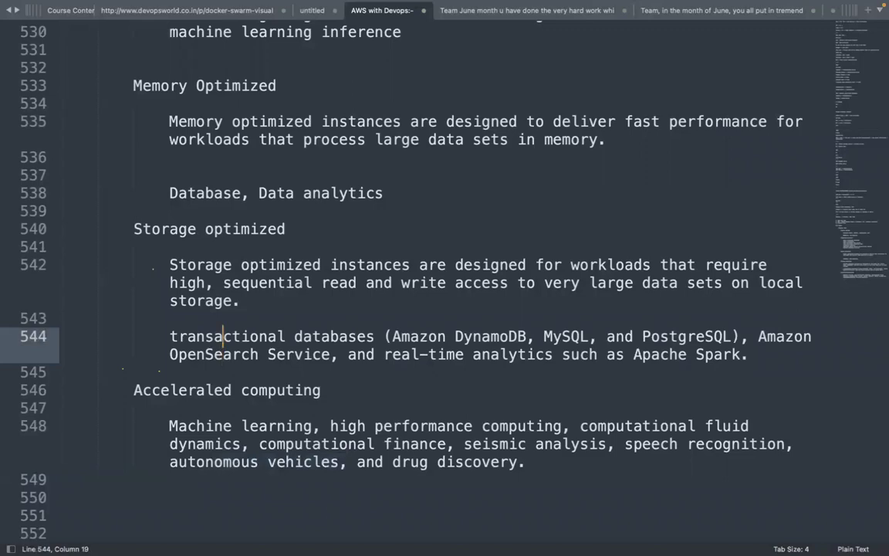
key("Up")
key("Up")
key("Up")
key("Up")
key("Up")
key("Up")
Step: Switch to Chrome, go to the HPC Optimized section and examine its description, highlighting "performance computing" and the section heading
key("ctrl+Left")
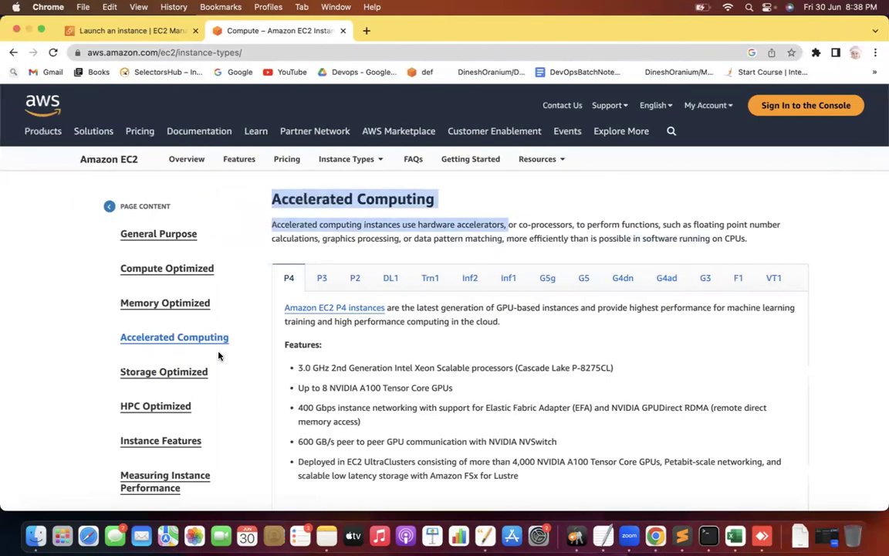
left_click(142, 409)
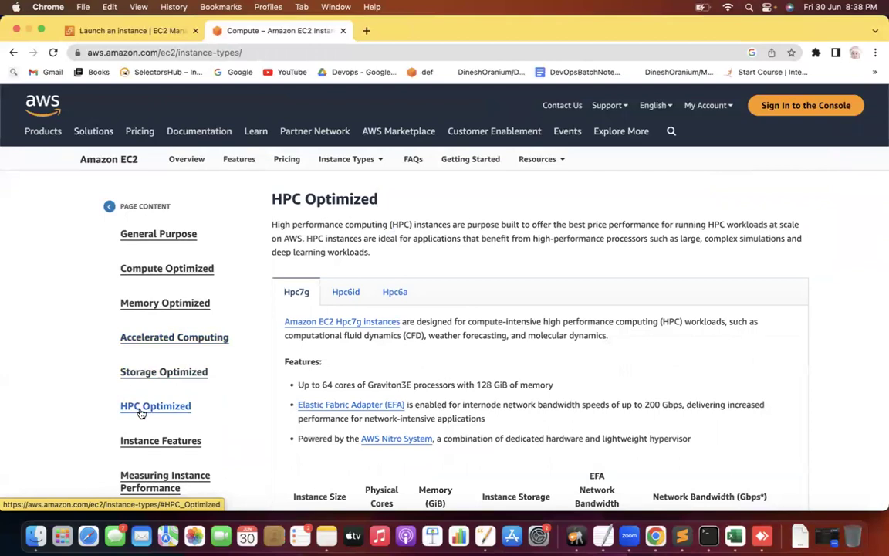
left_click_drag(292, 225, 375, 230)
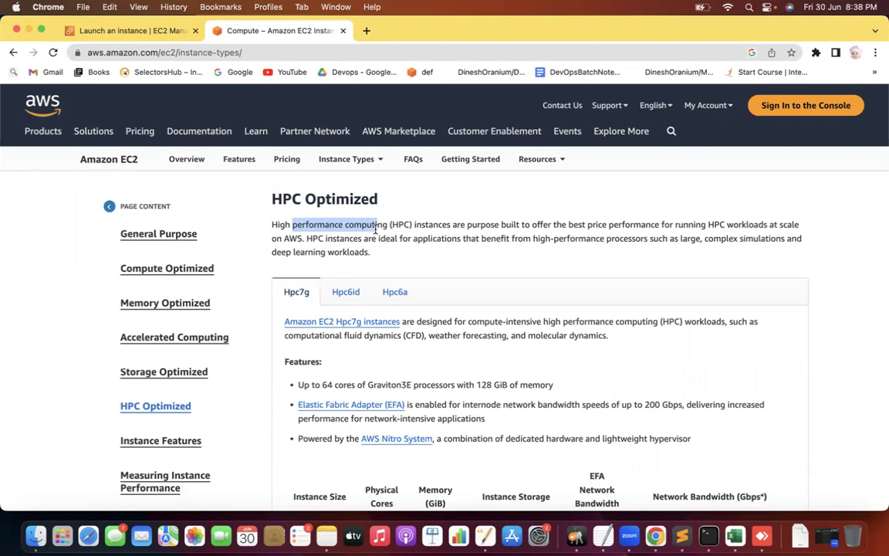
left_click(450, 225)
left_click_drag(281, 199, 392, 206)
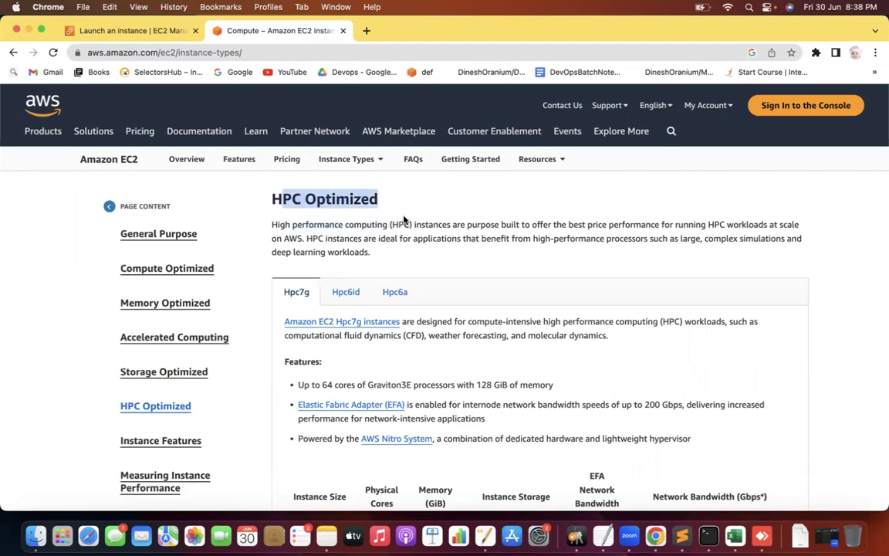
Step: Examine the HPC Optimized description and Hpc7g details, highlighting running workloads at scale, high-performance processors and deep learning workloads
scroll(447, 265, "down", 5)
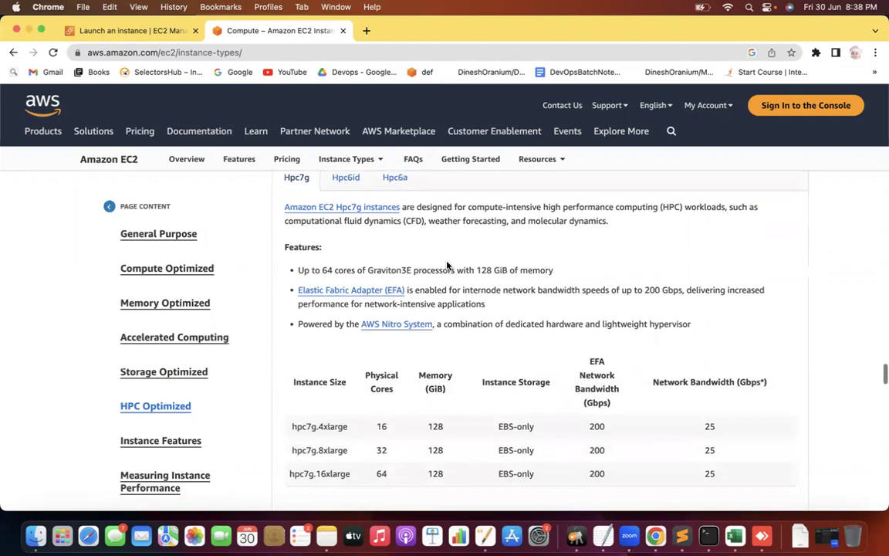
scroll(447, 265, "up", 5)
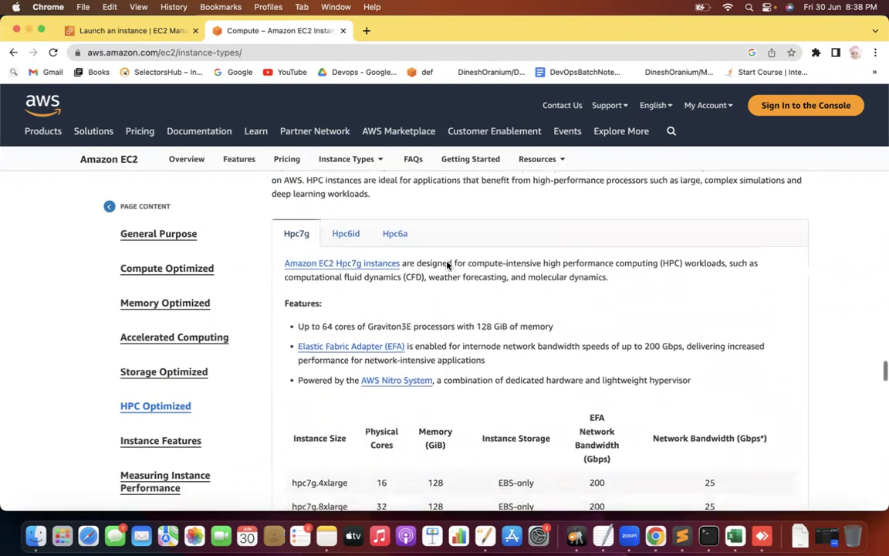
scroll(447, 265, "up", 1)
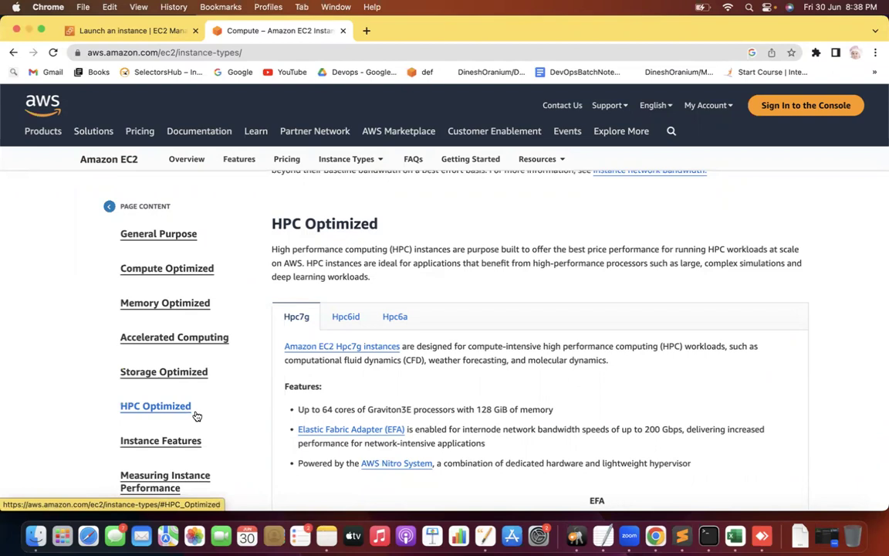
left_click_drag(585, 249, 801, 251)
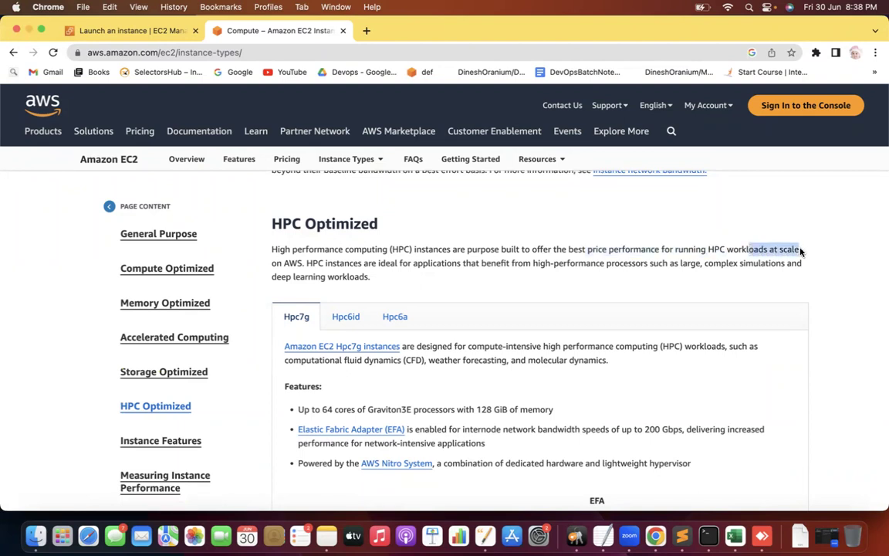
left_click(423, 262)
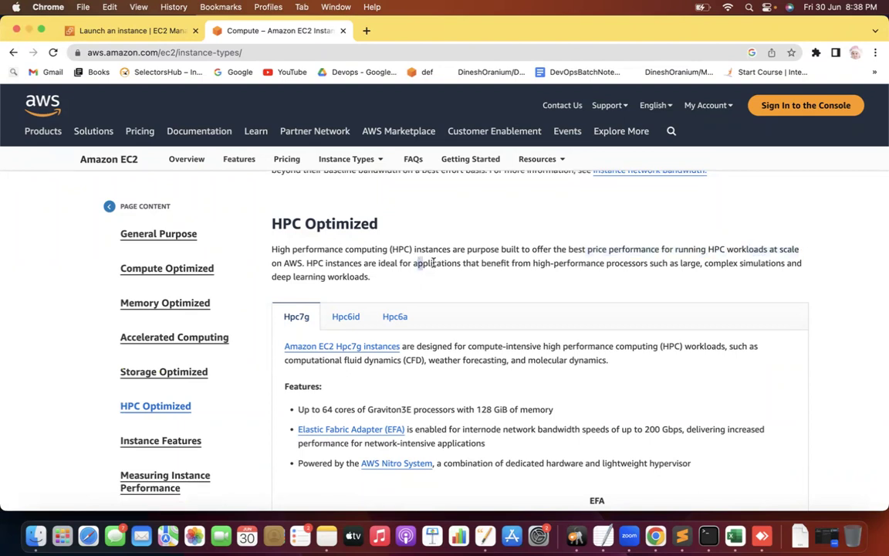
left_click_drag(492, 263, 503, 265)
left_click_drag(559, 263, 621, 263)
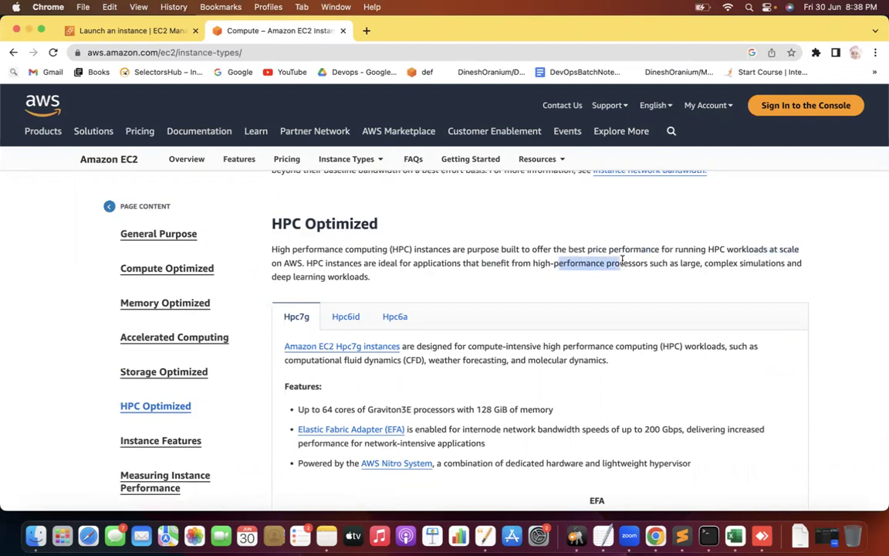
left_click(684, 257)
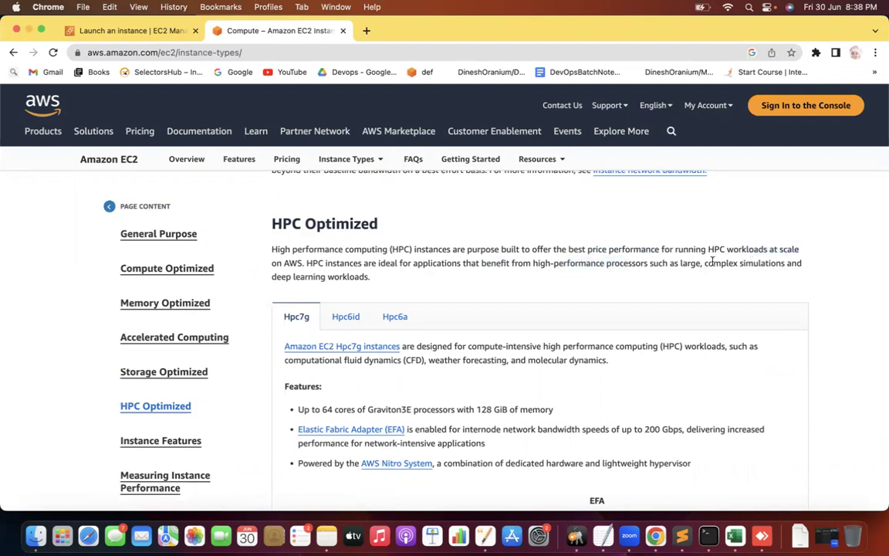
left_click_drag(287, 274, 370, 277)
left_click(42, 397)
scroll(43, 398, "down", 1)
scroll(43, 398, "down", 5)
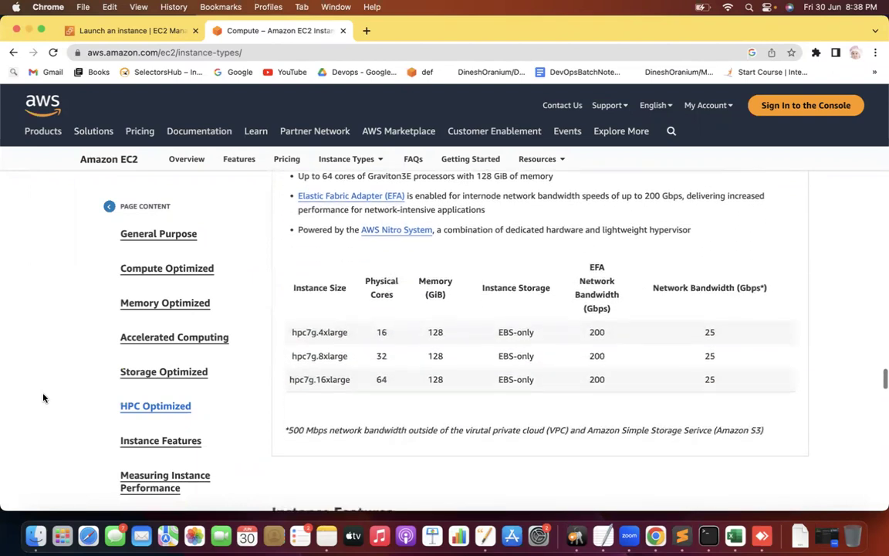
scroll(43, 397, "up", 1)
scroll(44, 397, "up", 4)
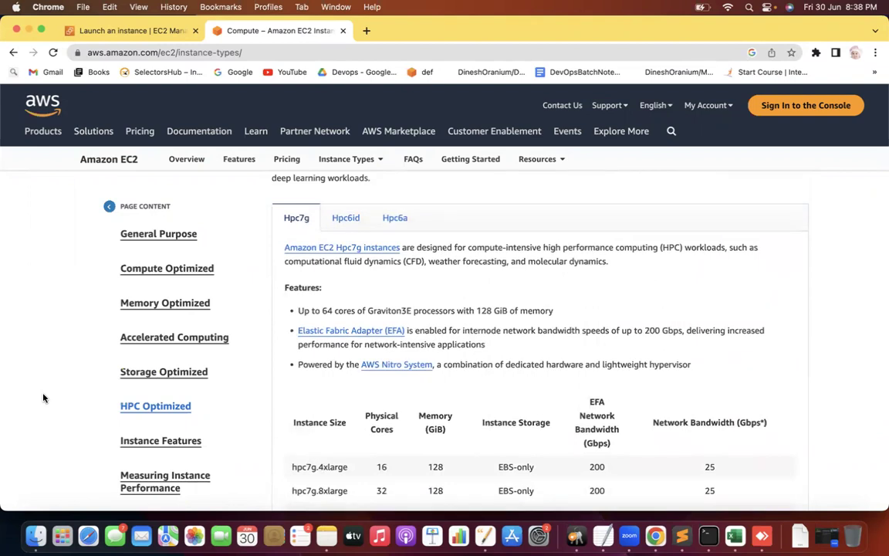
Step: Review the General Purpose, Compute Optimized, Memory Optimized and Accelerated Computing sections in turn to compare their instance types
left_click(158, 232)
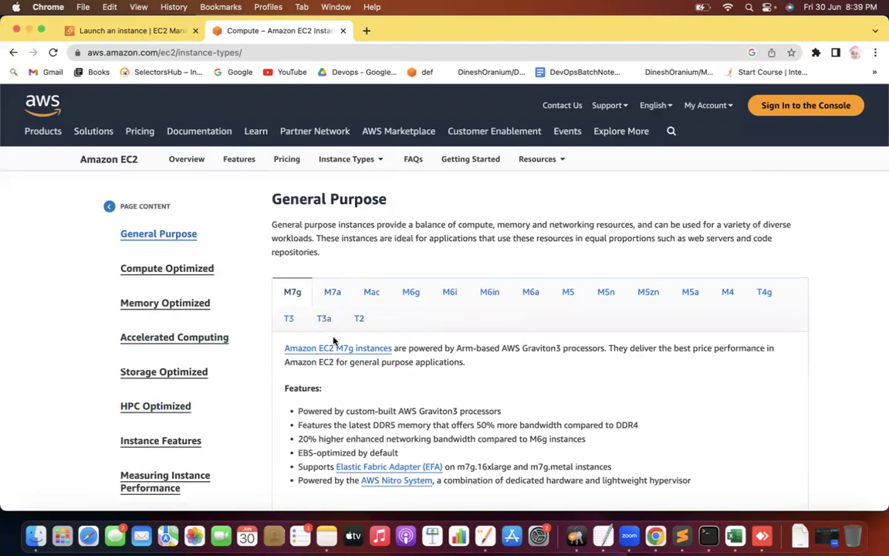
left_click(359, 158)
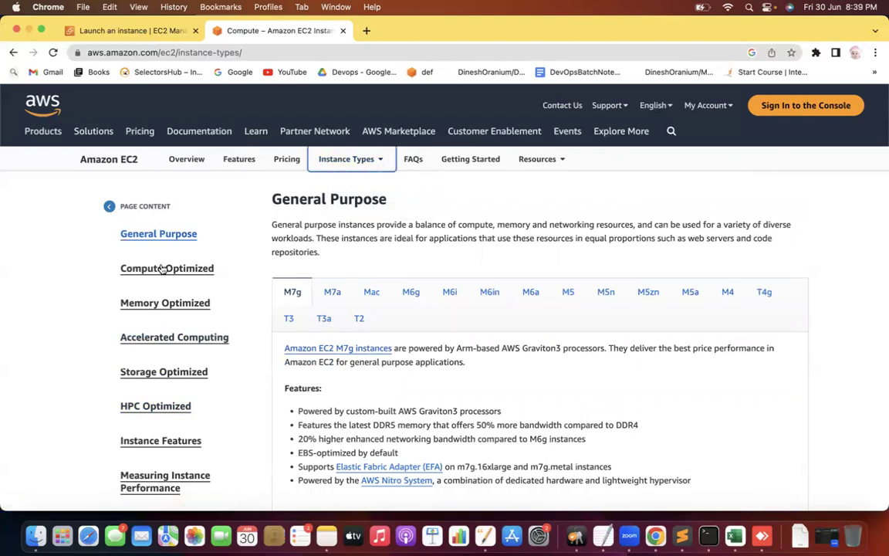
left_click(167, 268)
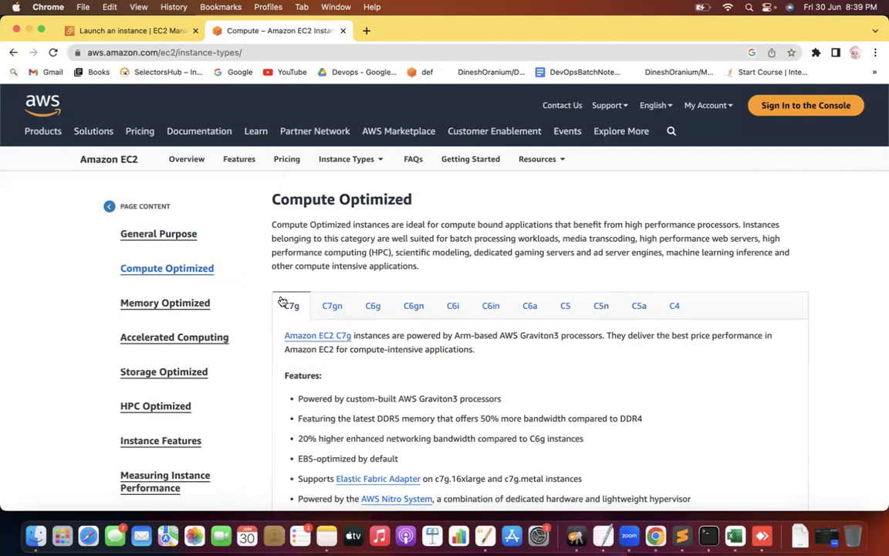
left_click(153, 305)
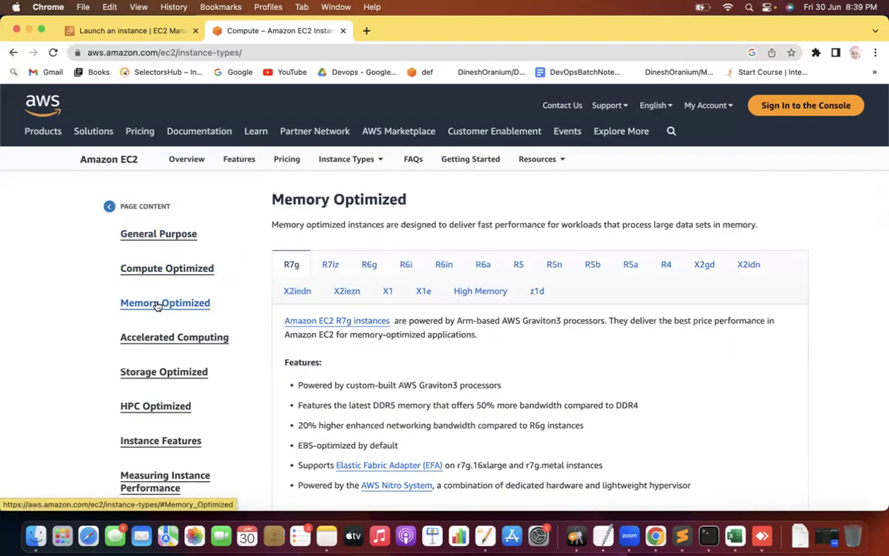
left_click(160, 337)
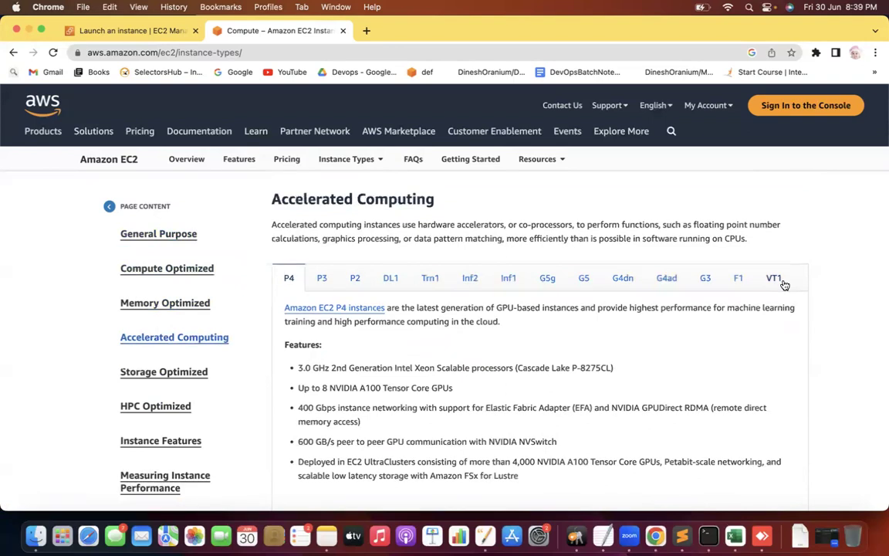
Step: Switch to the Sublime Text notes and add the line "Ec2 instance type --> Workload" two blank lines below the accelerated computing use cases
key("super+Tab")
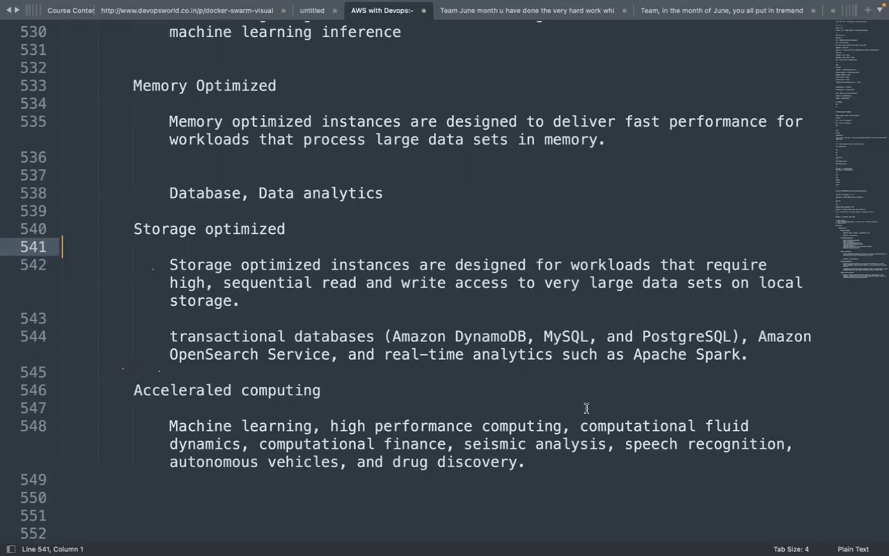
key("Down")
key("Down")
key("Down")
key("Down")
key("Down")
key("Down")
key("Down")
key("Down")
key("Down")
key("Down")
key("Down")
key("Down")
key("Down")
key("Down")
key("Down")
type("Ec2 in st")
key("BackSpace")
key("BackSpace")
key("BackSpace")
type("stance rty")
key("BackSpace")
key("BackSpace")
key("BackSpace")
type("type ")
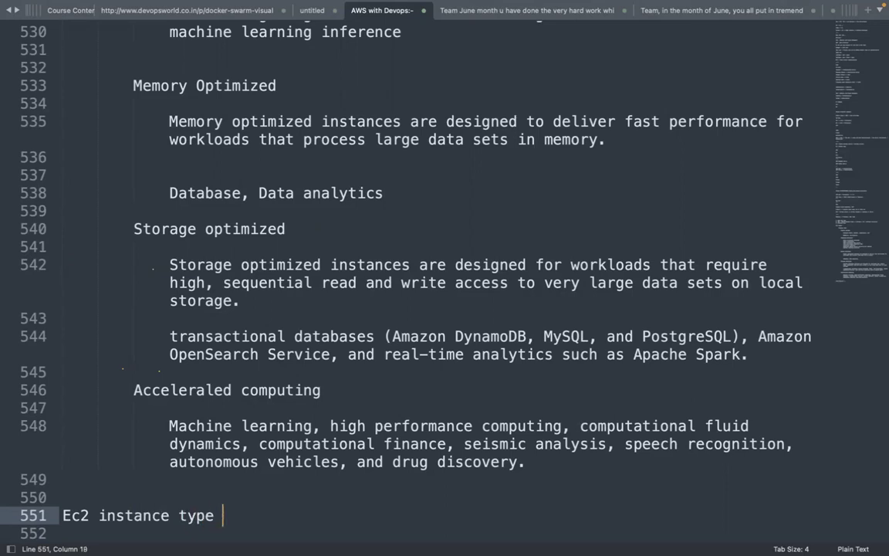
type("--> Workload")
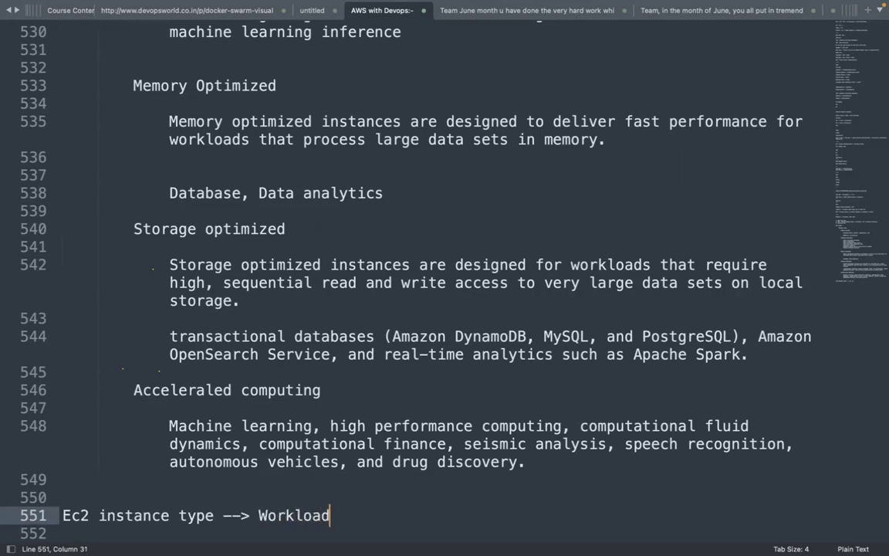
Step: Extend the "Ec2 instance type --> Workload" line with "-> Family -> Type" and add nine line breaks after it
type(" -> F")
type("ami")
key("BackSpace")
type("mi")
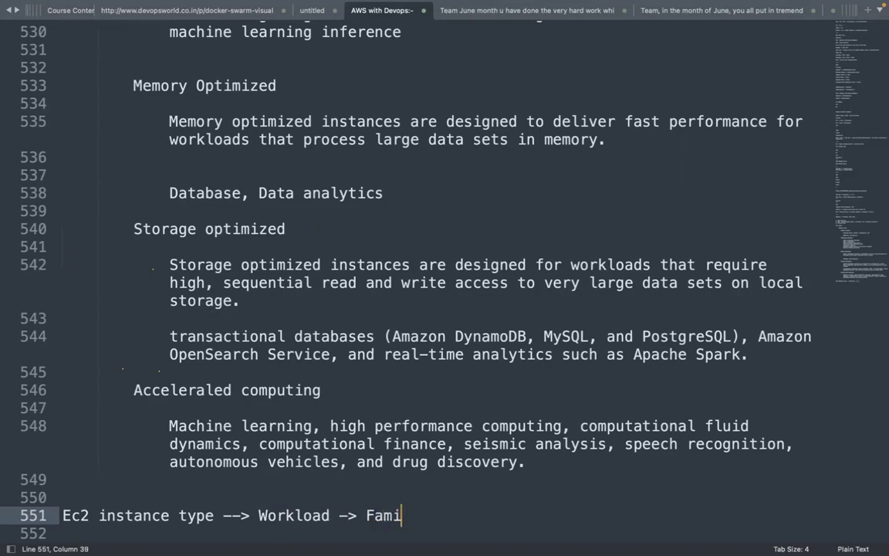
type("lity")
key("BackSpace")
key("BackSpace")
key("BackSpace")
key("BackSpace")
key("BackSpace")
key("BackSpace")
key("BackSpace")
key("BackSpace")
key("BackSpace")
type("Familoit")
key("BackSpace")
key("BackSpace")
key("BackSpace")
type("y ->")
type("Type")
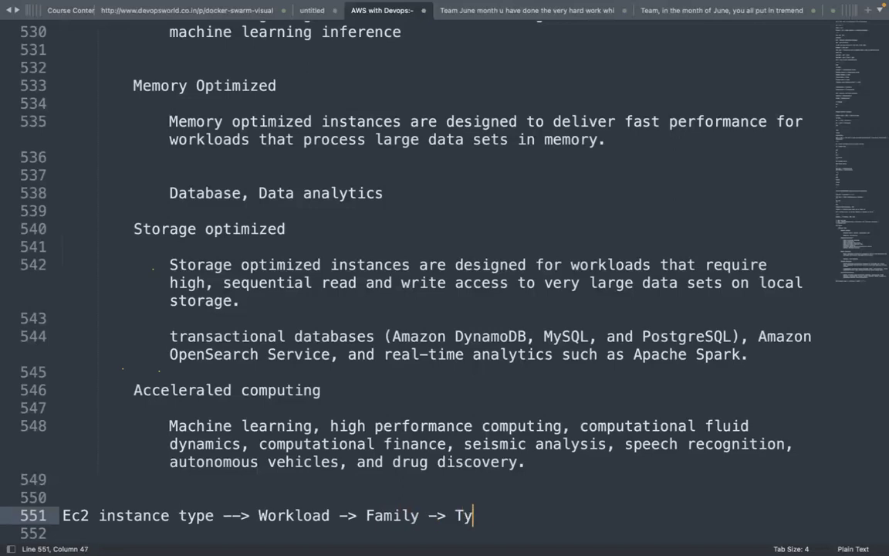
key("Return")
key("Return")
key("Return")
key("Return")
key("Return")
key("Return")
key("Return")
key("Return")
key("Return")
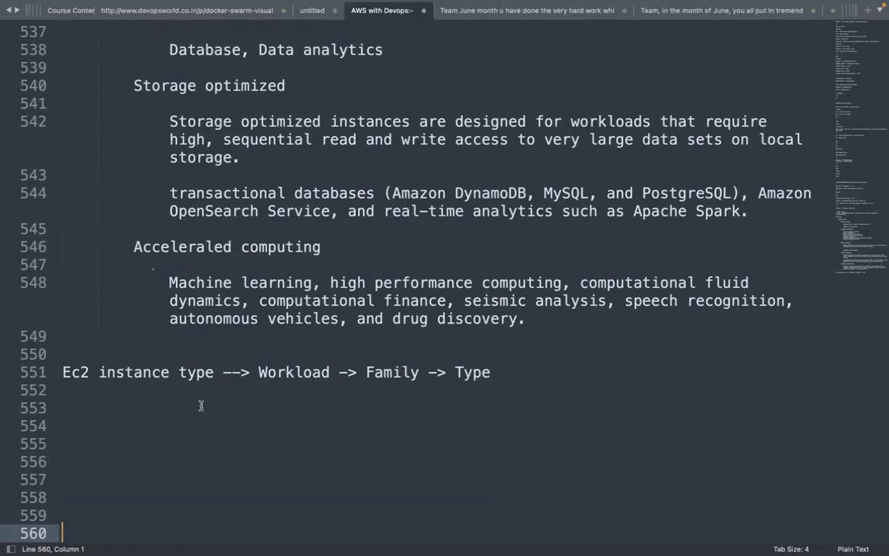
Step: Highlight parts of the Ec2 instance type line and insert "Family" before "Type" so its last item reads "Family Type"
left_click_drag(93, 371, 410, 372)
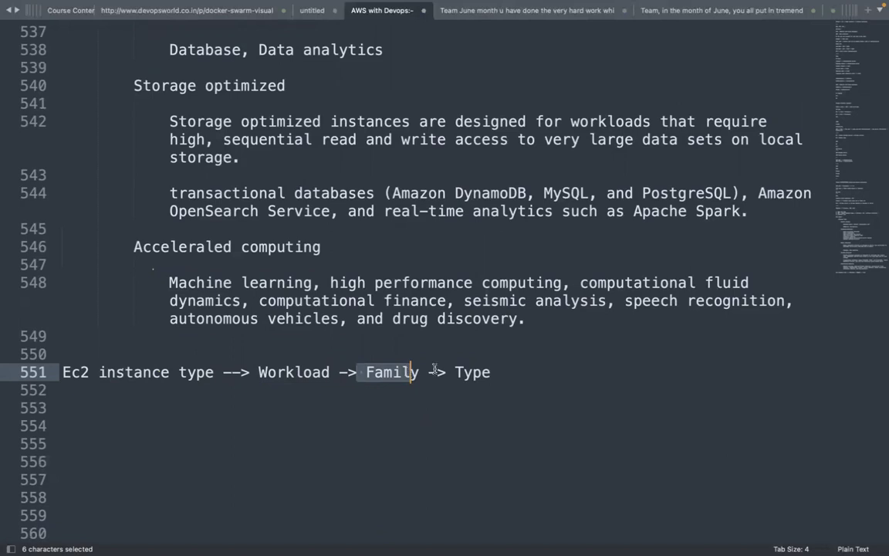
left_click_drag(455, 372, 500, 373)
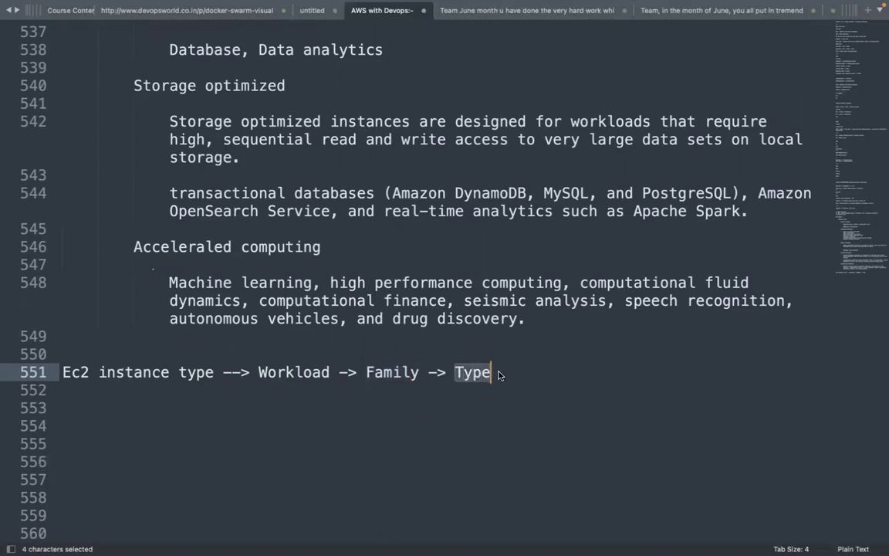
left_click(453, 372)
type("Family")
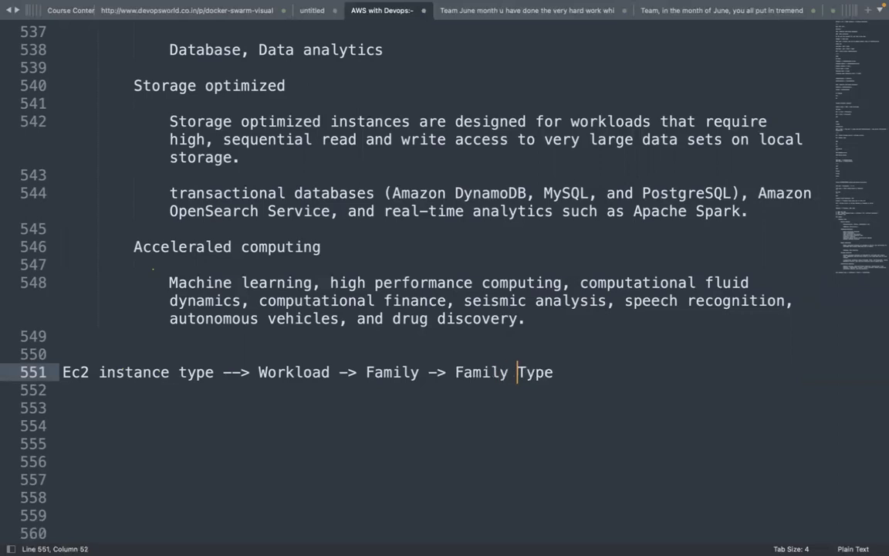
left_click(583, 368)
Step: Review the notes upward to the "Ec2 types:-" section and highlight the "Computing Optimized" heading
key("Up")
key("Up")
key("Up")
key("Up")
key("Up")
key("Up")
key("Up")
key("Up")
key("Up")
key("Up")
key("Up")
key("Up")
key("Up")
key("Up")
key("Up")
key("Up")
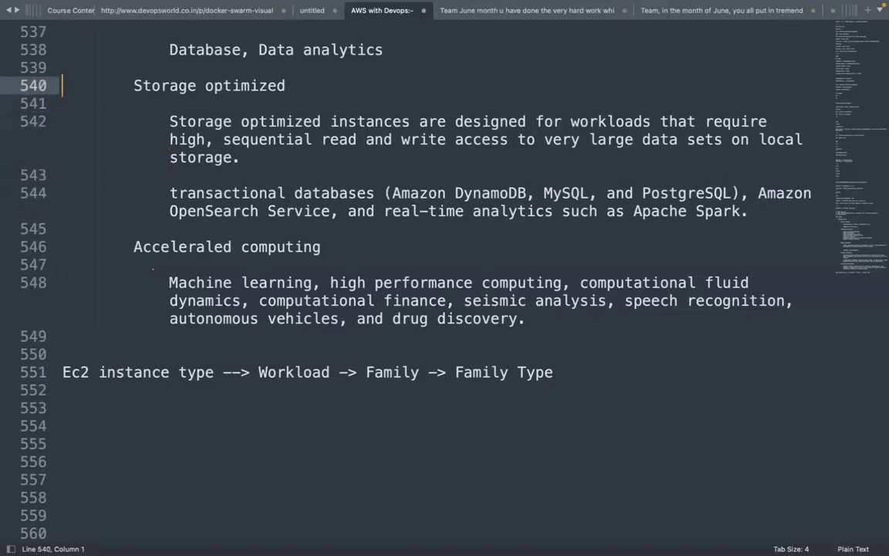
key("Up")
key("Up")
key("Up")
key("Up")
key("Up")
key("Up")
key("Up")
key("Up")
key("Up")
key("Up")
key("Up")
key("Up")
key("Up")
key("Up")
key("Up")
key("Up")
key("Up")
key("Up")
key("Up")
key("Up")
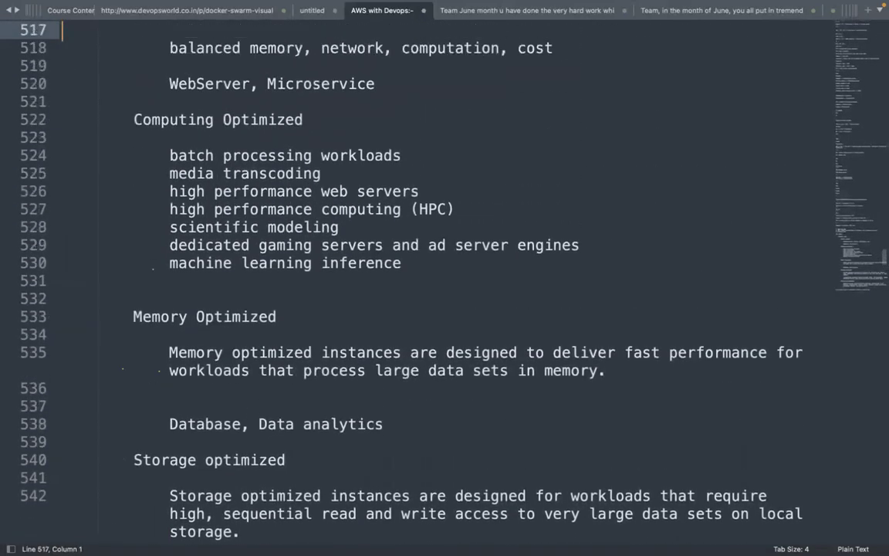
key("Up")
key("Up")
key("Up")
key("Up")
key("Up")
key("Up")
key("Up")
key("Up")
left_click_drag(131, 262, 278, 266)
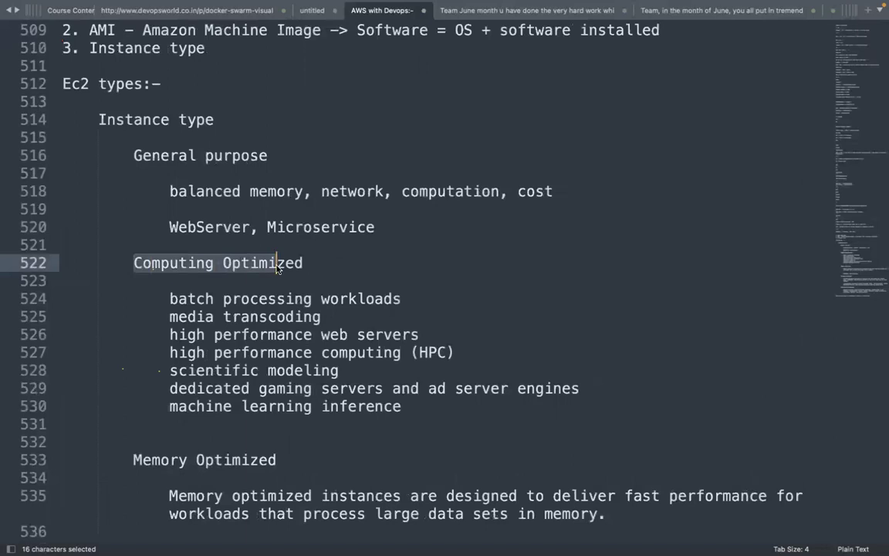
Step: Add the heading "HPC Optmized" below the accelerated computing use cases in the notes, with one blank line between them
key("Left")
key("End")
key("Down")
key("Down")
key("Down")
key("Down")
key("Down")
key("Down")
key("Down")
key("Down")
key("Down")
key("Down")
key("Down")
key("Down")
key("Down")
key("Down")
key("Down")
key("Down")
key("Down")
key("Down")
key("Down")
key("Down")
key("Down")
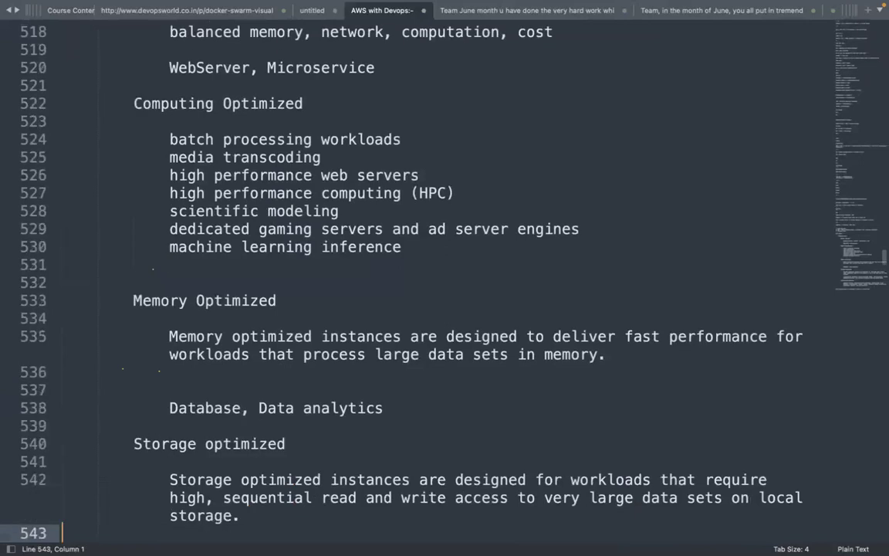
key("Down")
key("Down")
key("Down")
key("Down")
key("Down")
key("Down")
key("Down")
key("Down")
key("Down")
key("Down")
key("Down")
key("Down")
key("Down")
key("Down")
key("Down")
key("Down")
key("Down")
key("Down")
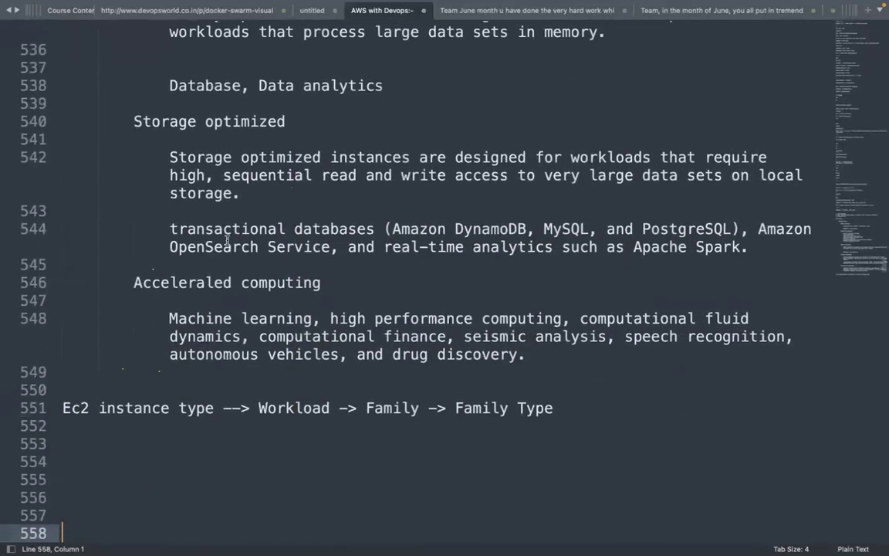
left_click(527, 354)
key("Return")
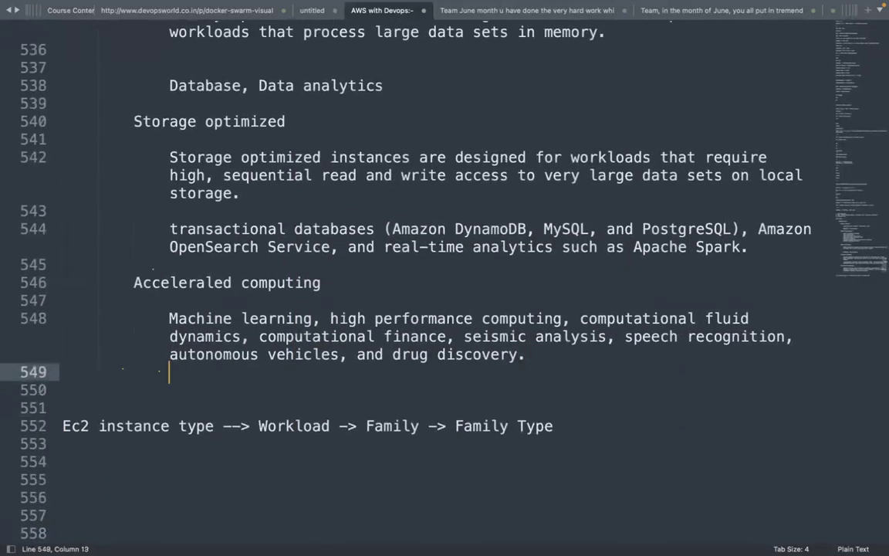
key("Return")
key("Return")
key("BackSpace")
type("HP")
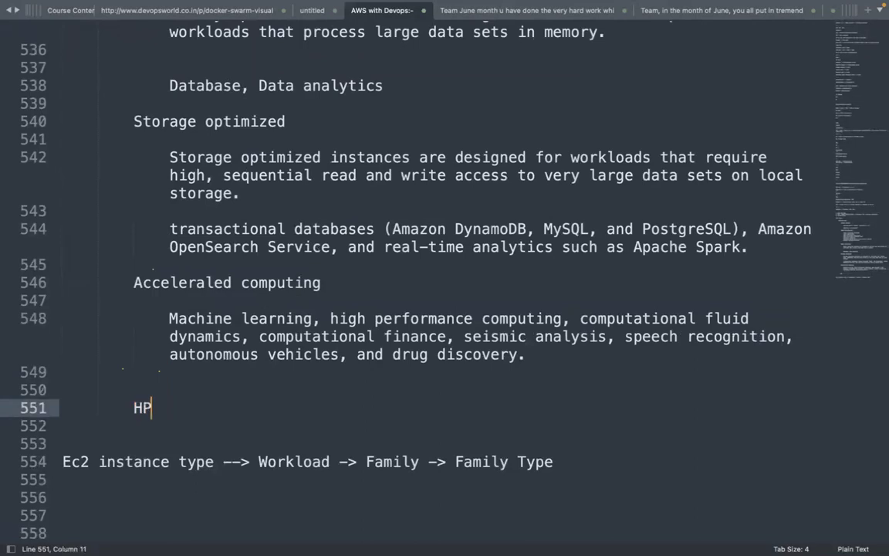
type("C Optmized")
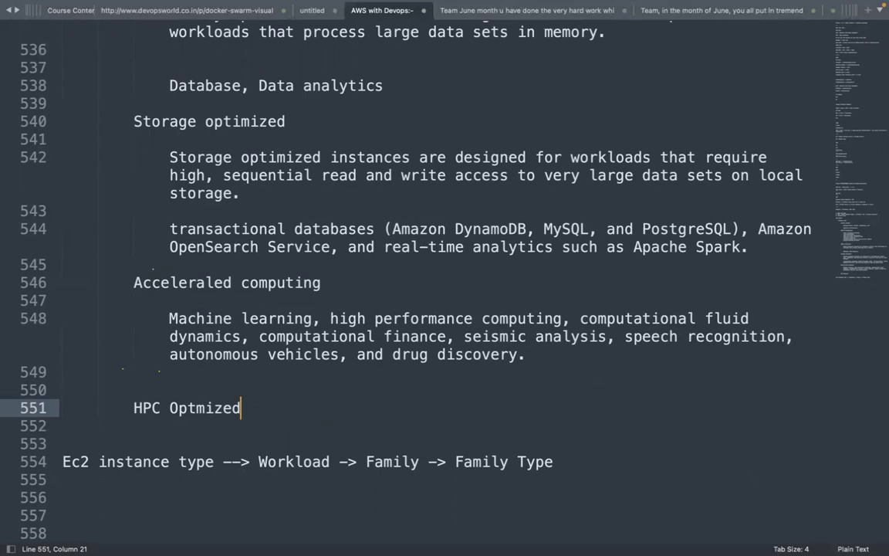
key("Up")
key("BackSpace")
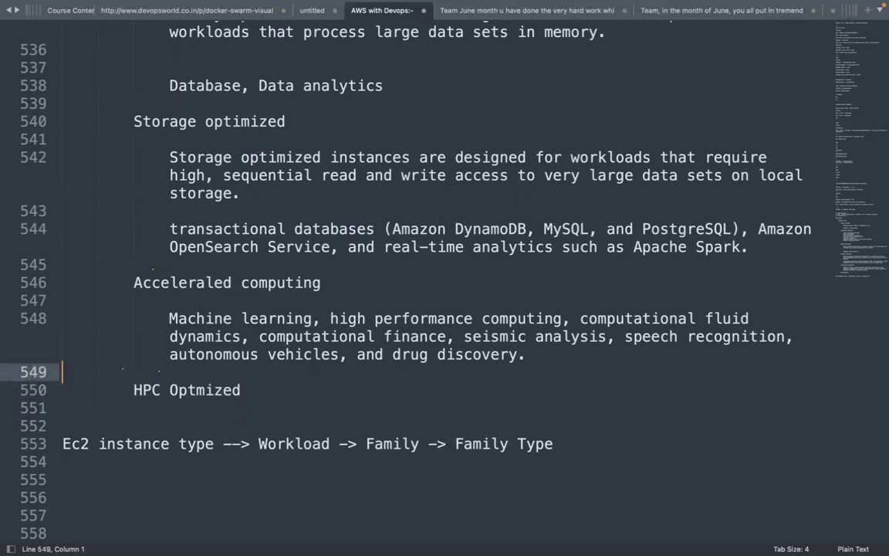
Step: Add 26 line breaks after the "Ec2 instance type --> Workload -> Family -> Family Type" line and place the cursor on line 556
left_click(595, 466)
mouse_move(410, 6)
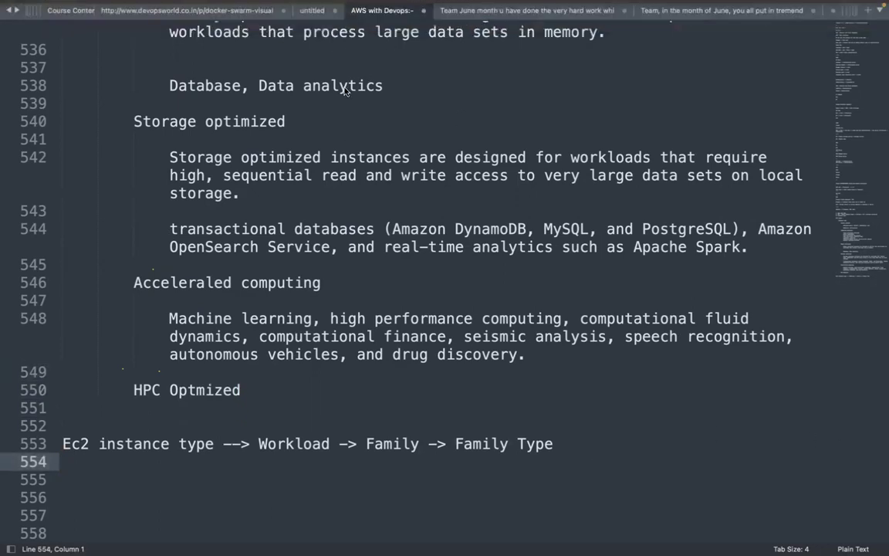
left_click(562, 444)
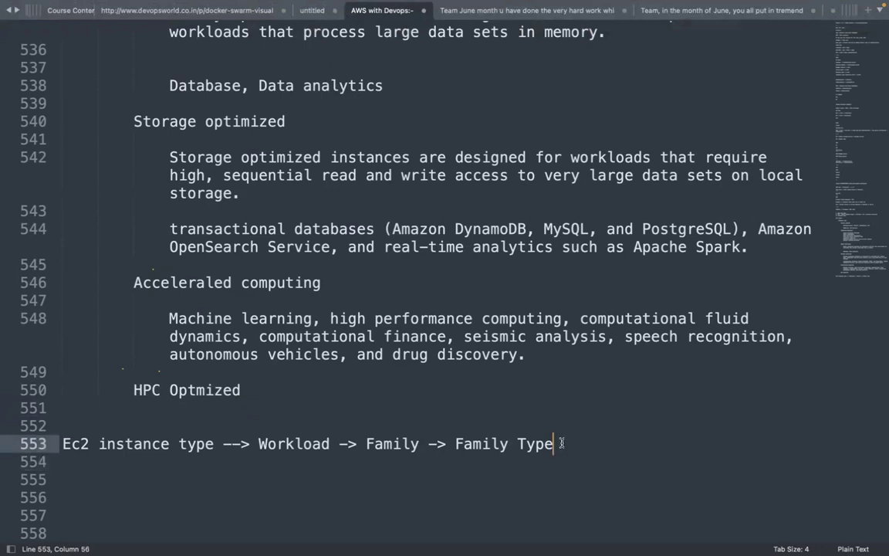
key("Return")
key("Return")
key("Return")
key("Return")
key("Return")
key("Return")
key("Return")
key("Return")
key("Return")
key("Return")
key("Return")
key("Return")
key("Return")
key("Return")
key("Return")
key("Return")
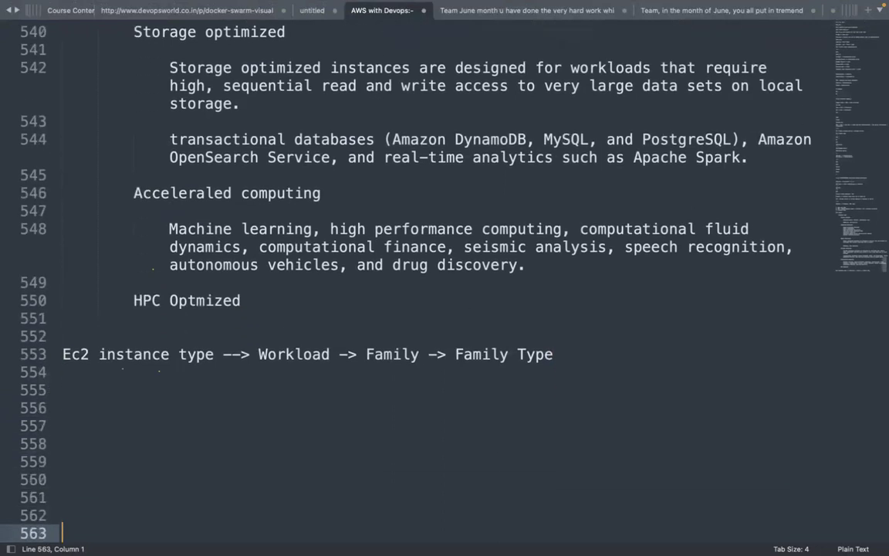
key("Return")
key("Return")
key("Return")
key("Return")
key("Return")
key("Return")
key("Return")
key("Return")
key("Return")
key("Return")
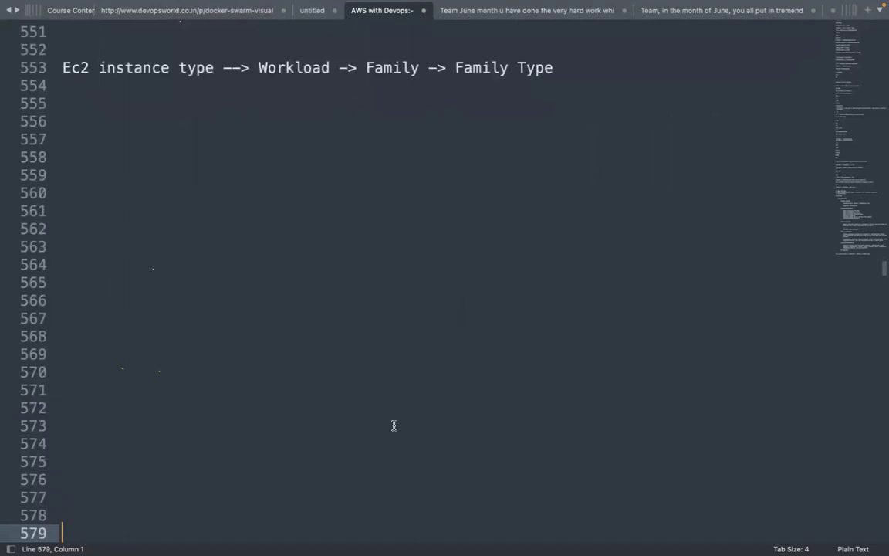
left_click(99, 118)
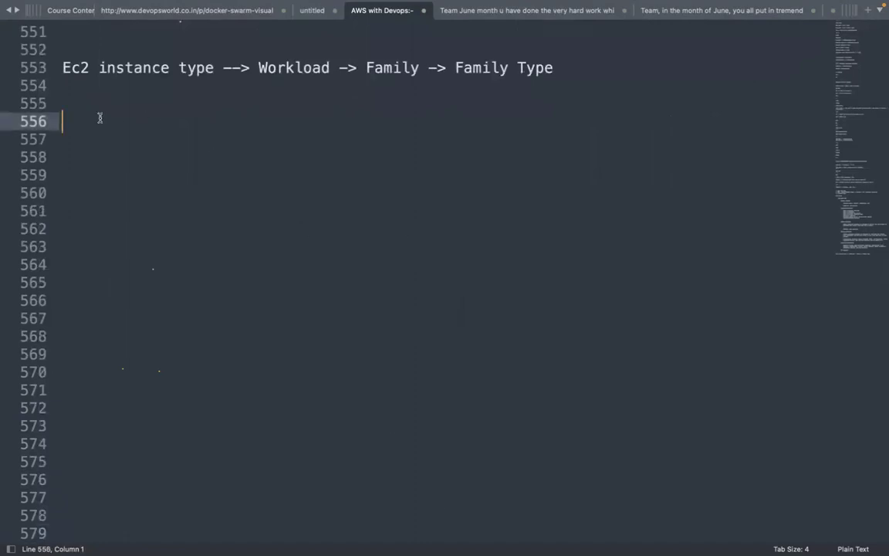
Step: Switch to Chrome's instance type comparison, look up the Free-Tier eligible filter and confirm t2.micro as the instance type
key("super+Tab")
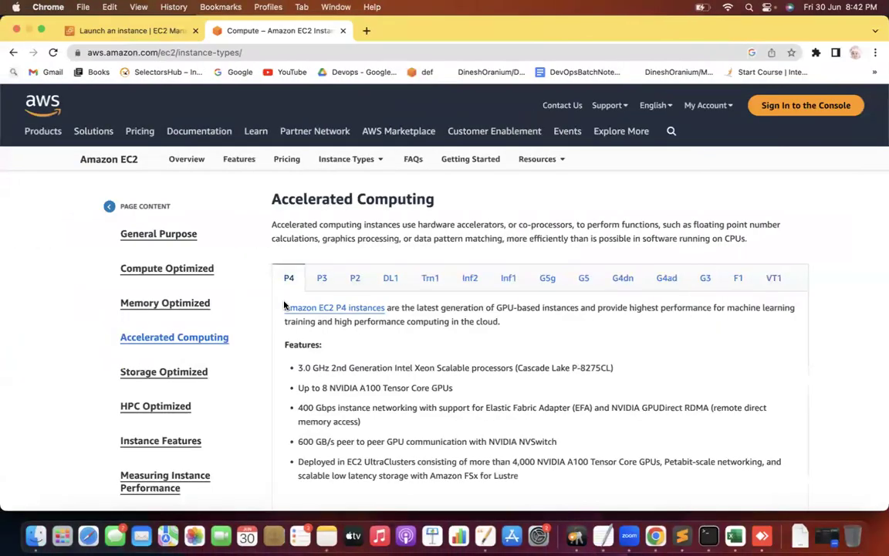
left_click(135, 31)
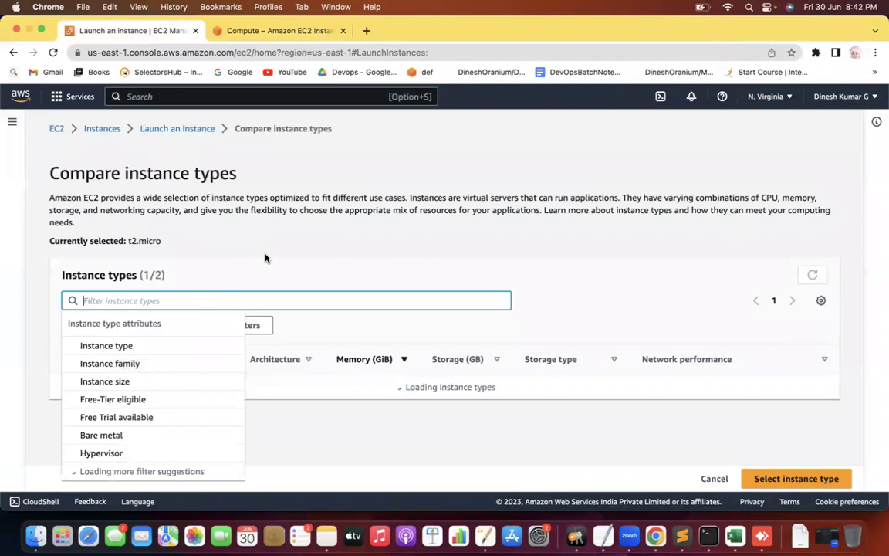
left_click(244, 219)
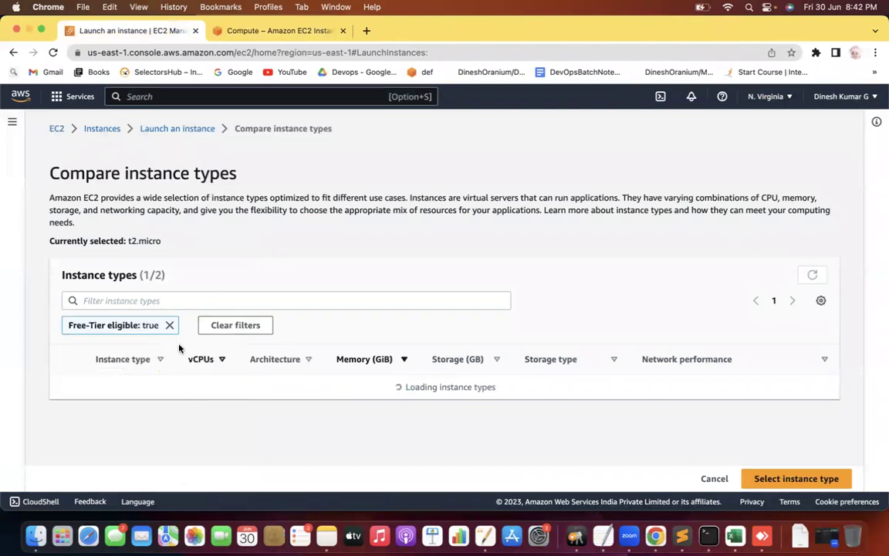
left_click(144, 300)
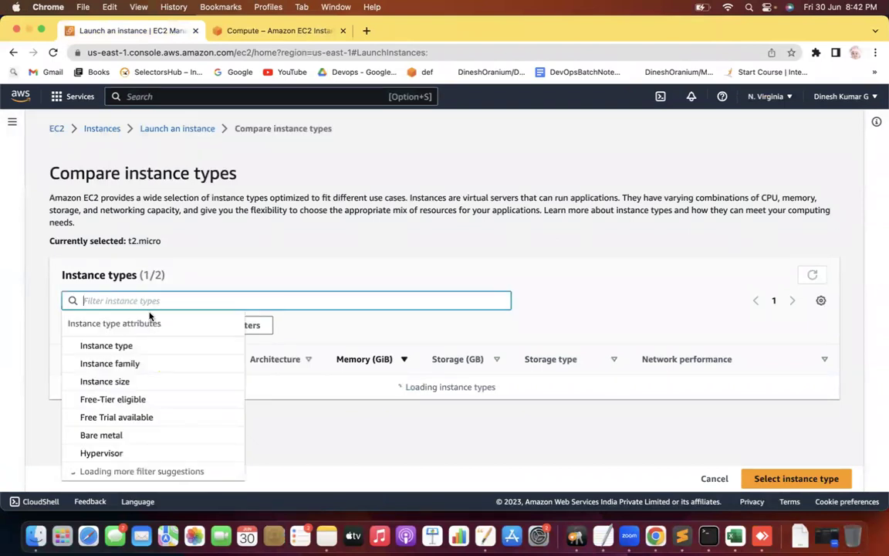
type("Free")
left_click(133, 346)
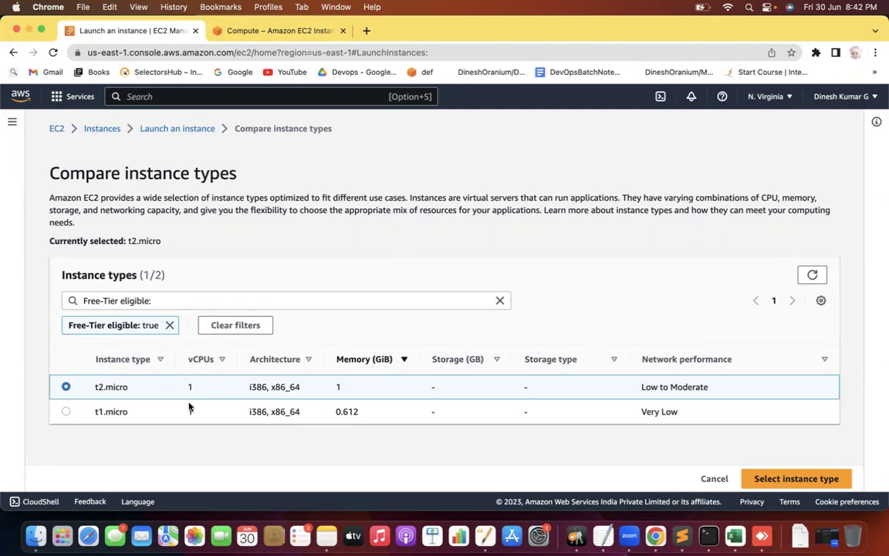
left_click(790, 479)
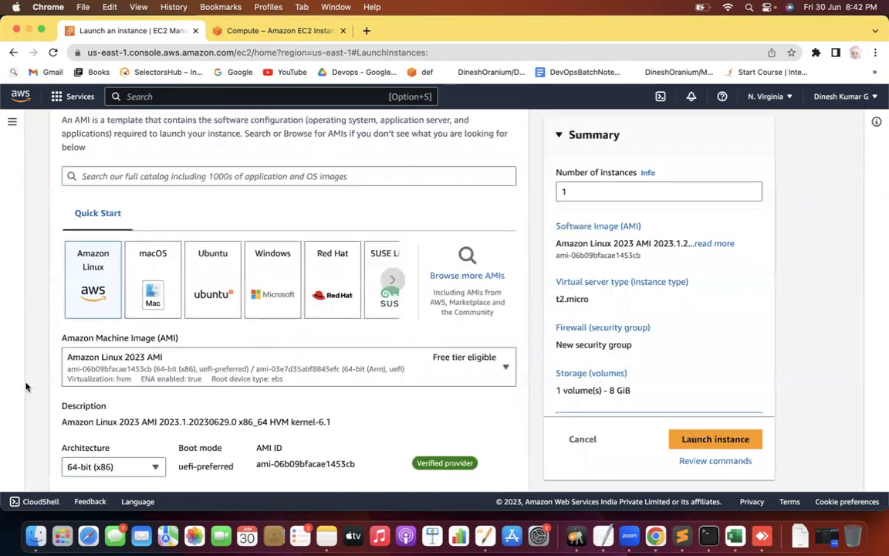
scroll(36, 387, "down", 9)
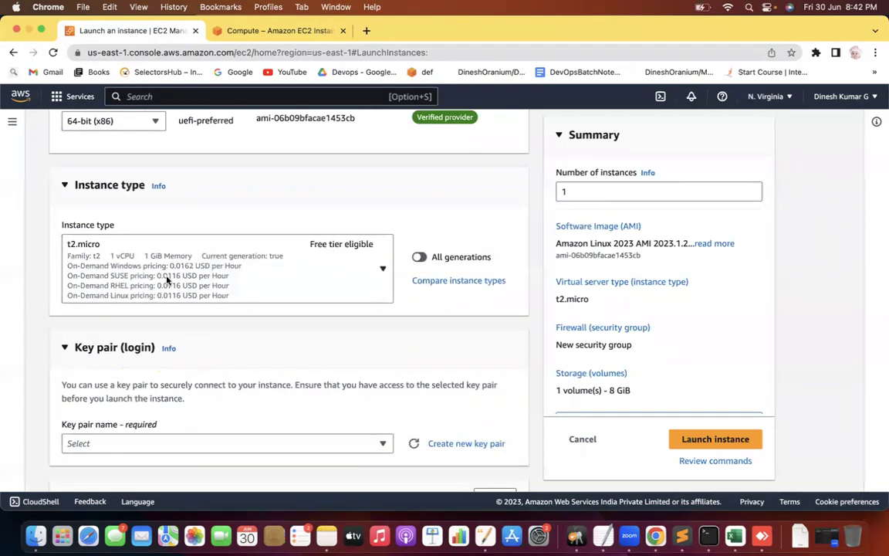
Step: Switch to the Sublime Text notes and add "1. Name" and "2. AMI - Software = OS + Software", separated by a blank line
key("super+Tab")
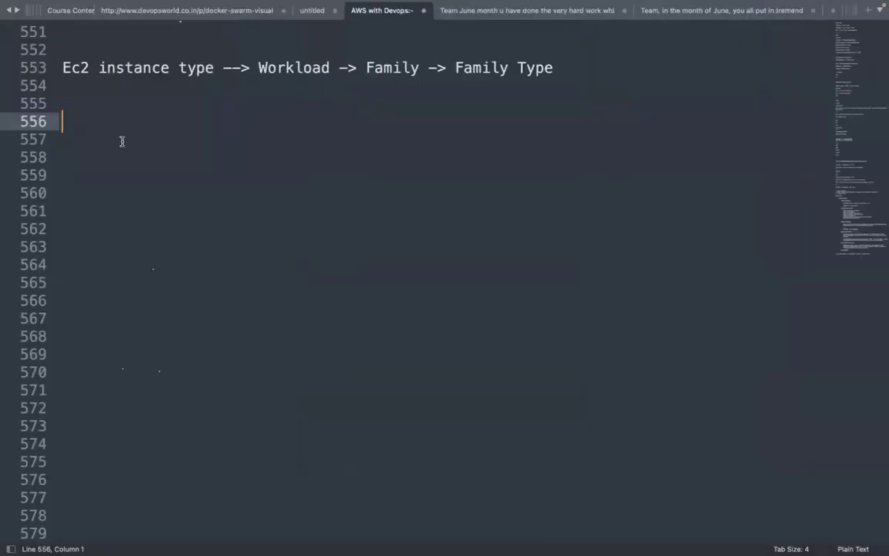
type("1. Name")
key("Return")
key("Return")
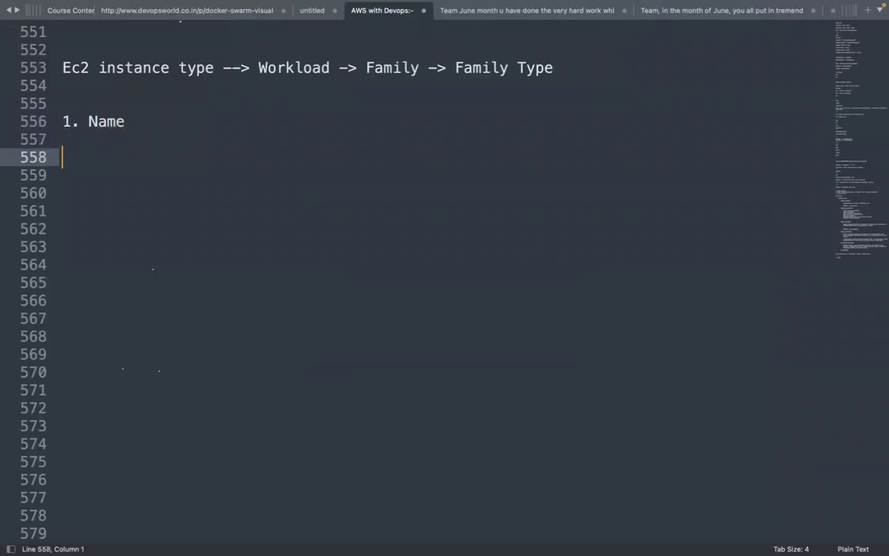
type("2. AMI - So")
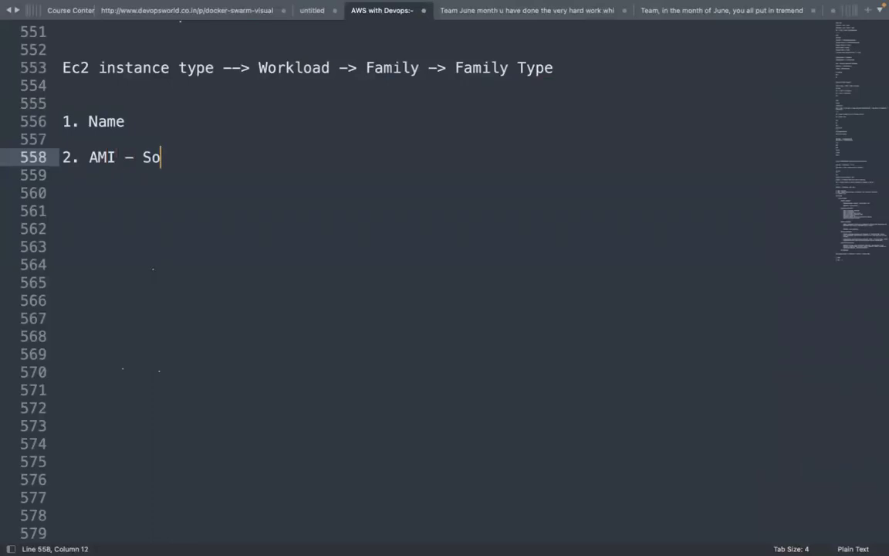
type("ftware = ")
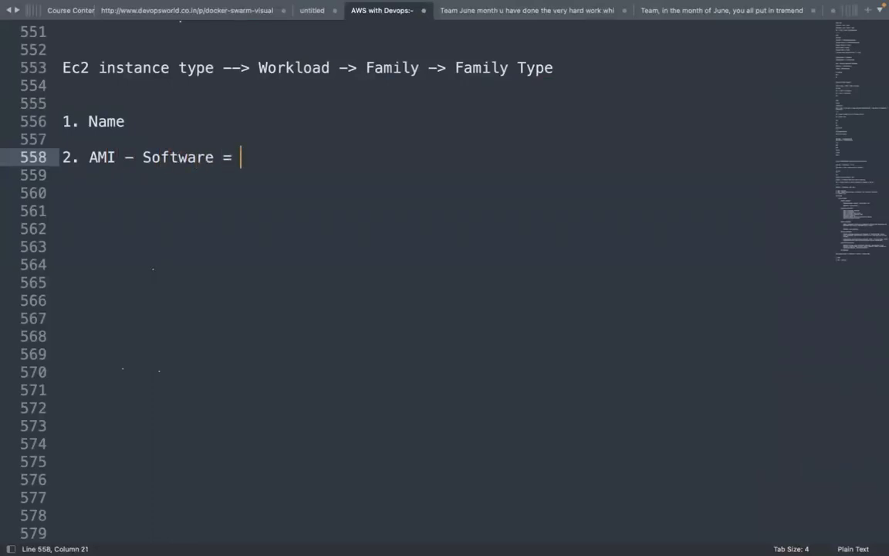
type("OS + Software")
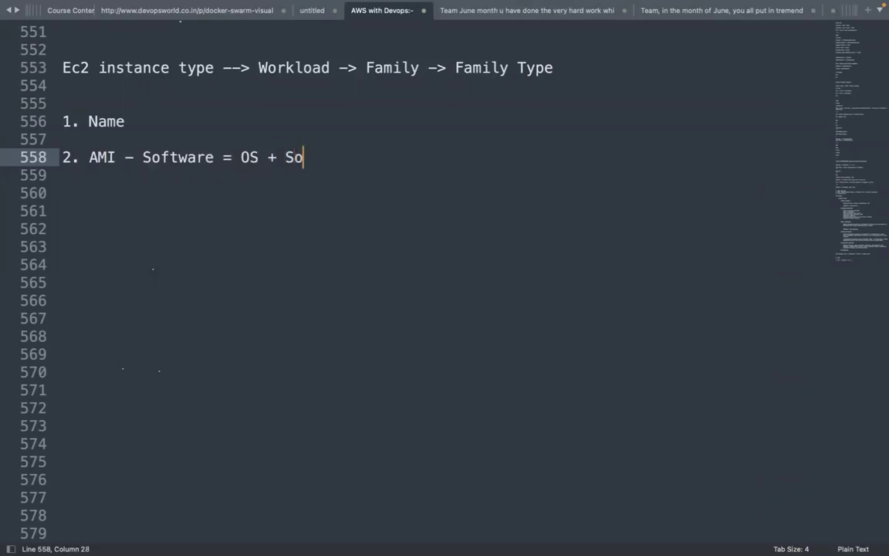
Step: Add the third item "3. Instance type = t2.micro (1CPU, 1 GB)" after a blank line below the AMI item
key("Return")
key("Return")
key("Return")
type("3.")
key("BackSpace")
key("BackSpace")
key("BackSpace")
type("3. ")
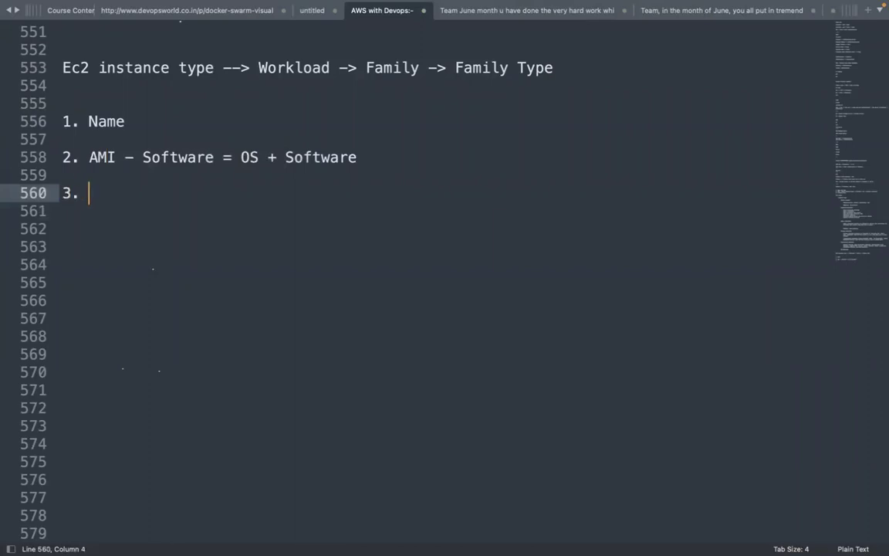
type("Instance type =")
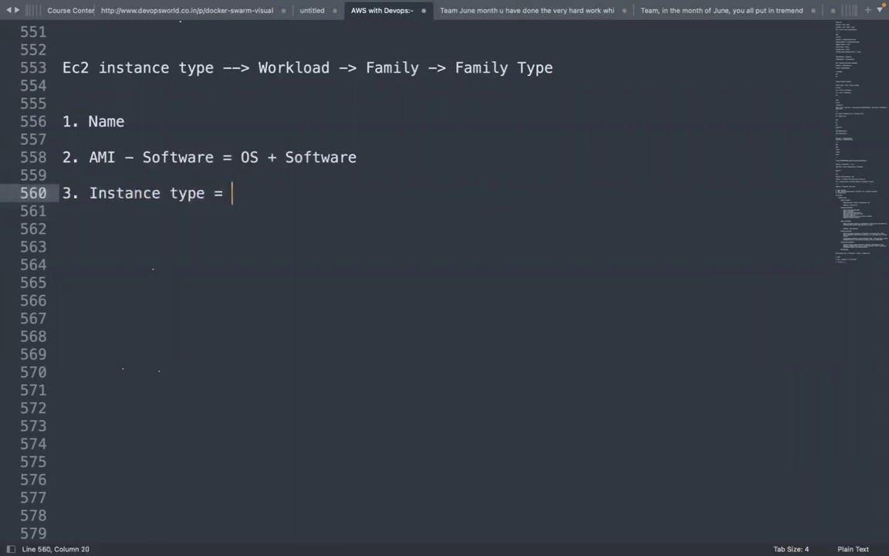
type(" t2")
type("irc")
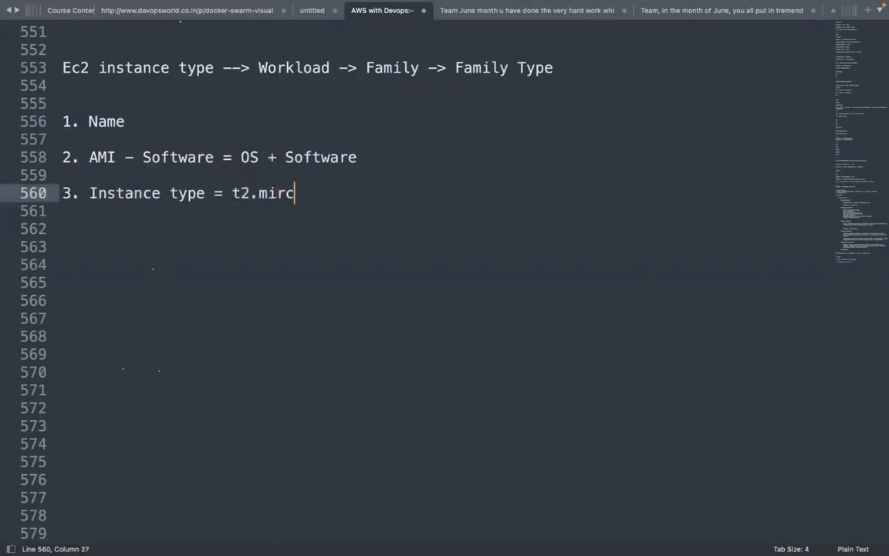
key("BackSpace")
key("BackSpace")
type("cro (1CPU, ")
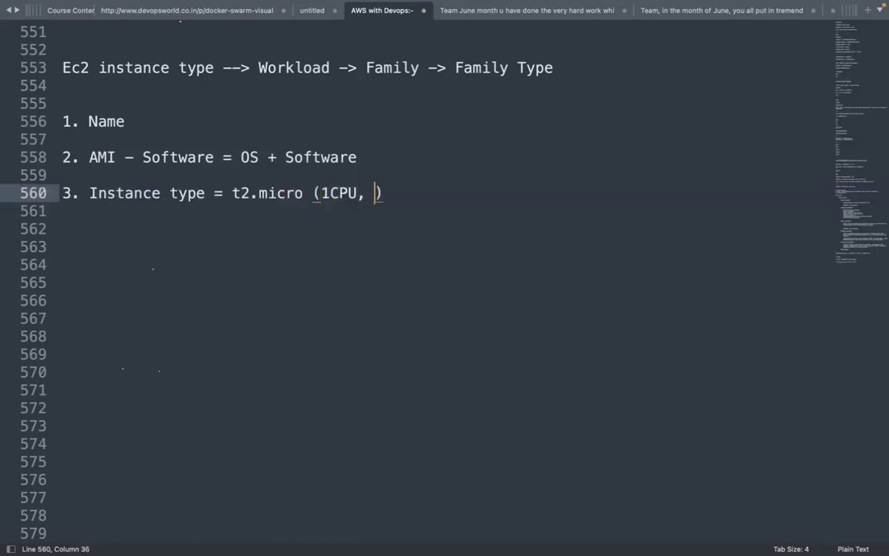
type("1 GB")
Step: Insert "Hardware =" before t2.micro in item 3 and replace the equals sign after "Instance type" with a hyphen
left_click(232, 192)
type("Hardware =")
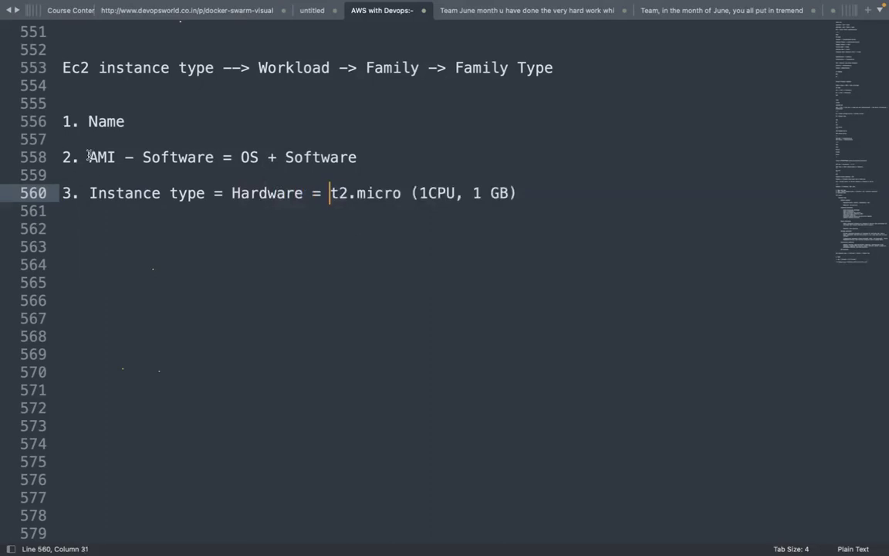
left_click_drag(89, 156, 116, 156)
left_click(221, 194)
key("BackSpace")
type("-")
left_click(267, 193)
left_click(302, 193, "shift")
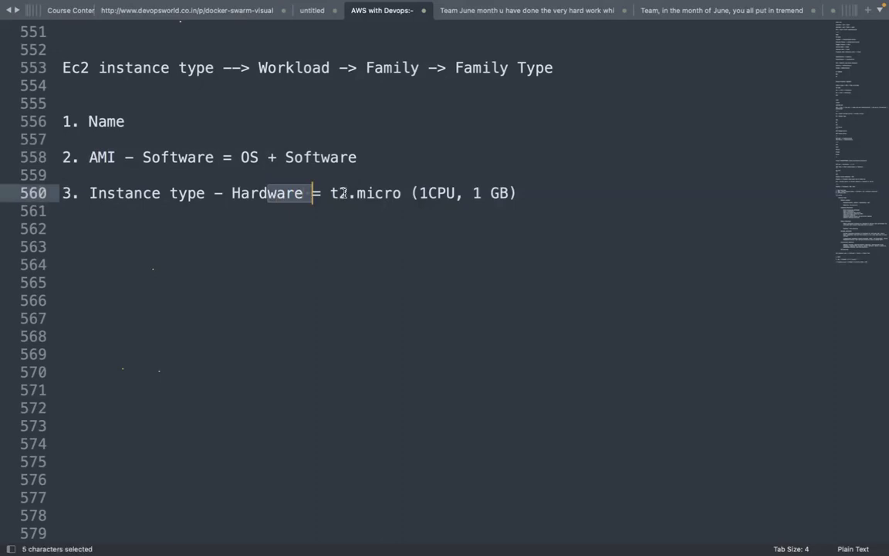
Step: Replace "t2.micro (1CPU, 1 GB)" in item 3 with "CPU, Size, Network"
mouse_move(339, 193)
left_mouse_down()
mouse_move(530, 194)
mouse_move(332, 194)
left_mouse_up()
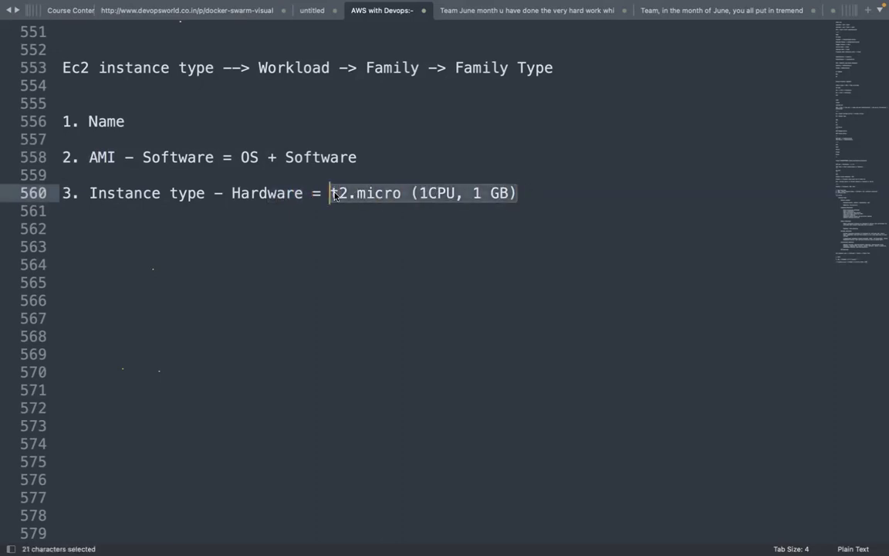
type("C")
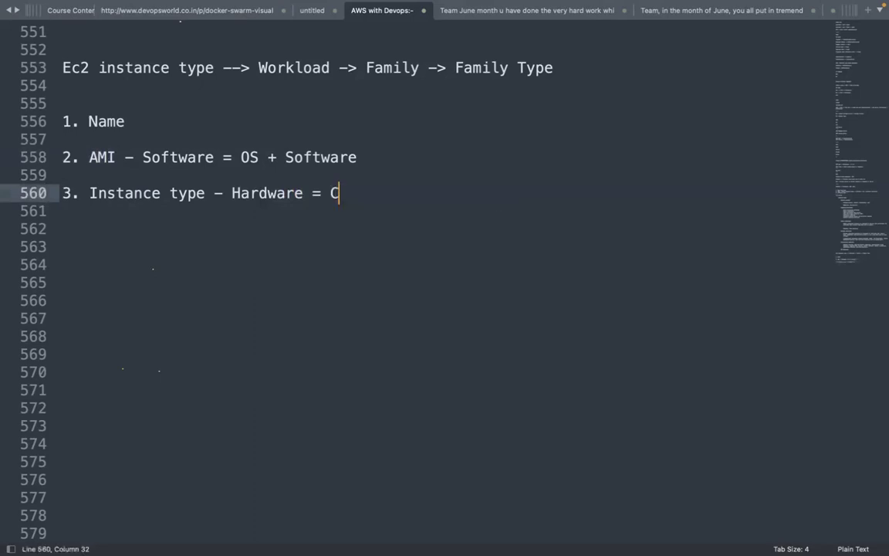
type("PU, Memor")
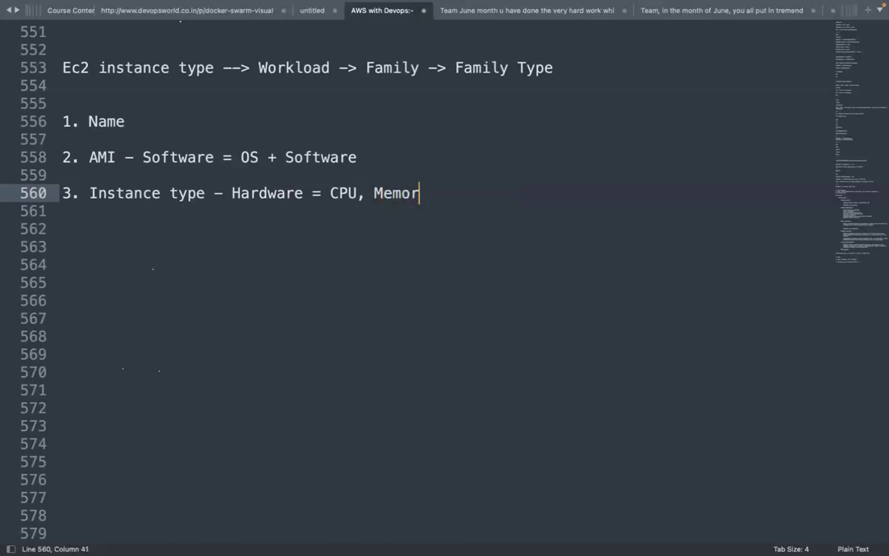
key("BackSpace")
key("BackSpace")
key("BackSpace")
key("BackSpace")
key("BackSpace")
type("Zie")
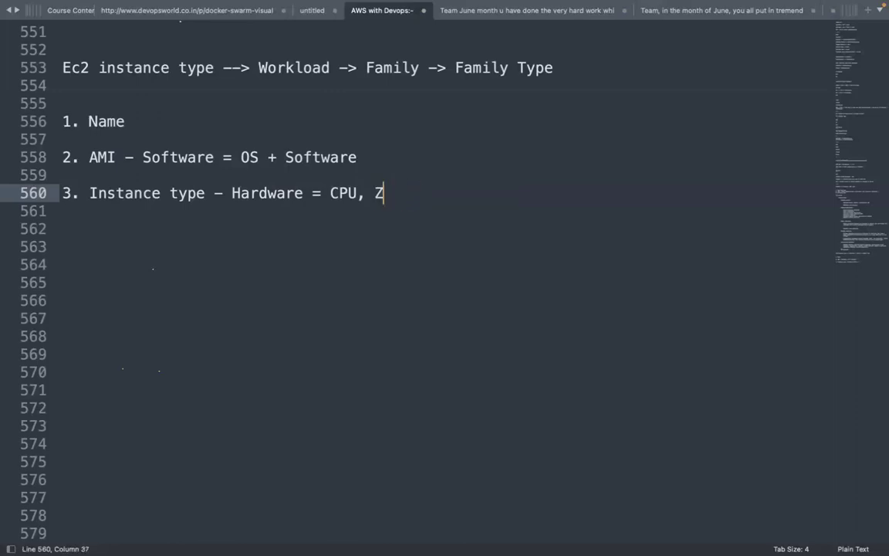
key("BackSpace")
key("BackSpace")
key("BackSpace")
type("Size, Network")
Step: Switch to Chrome's launch page and open the comparison of instance types
key("super+Tab")
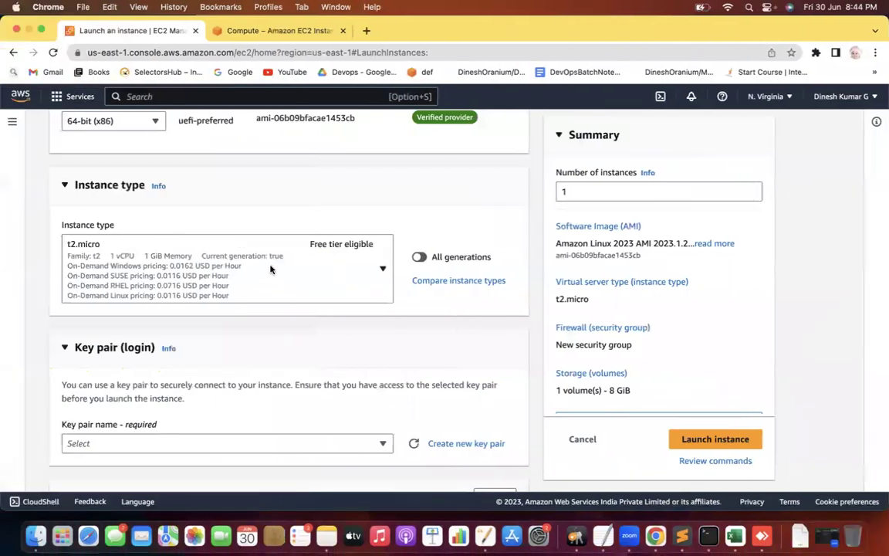
left_click(460, 281)
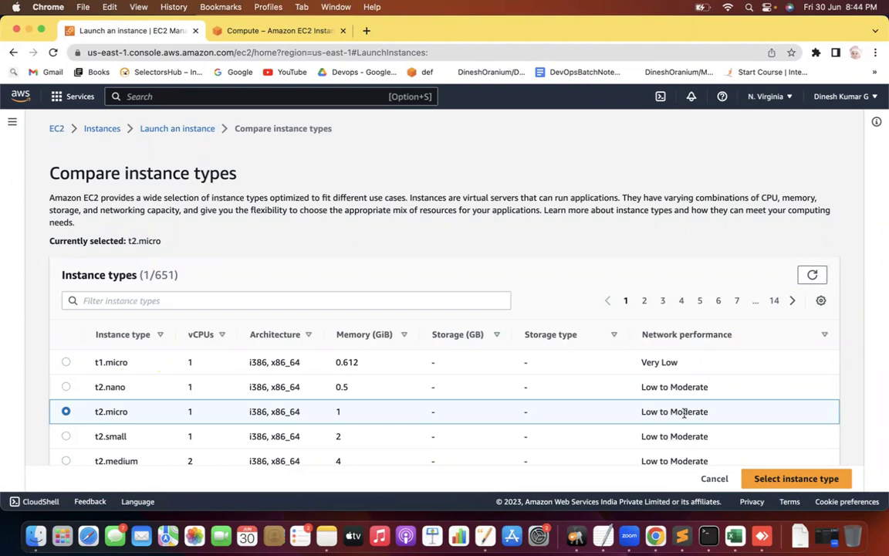
Step: Switch to the Sublime Text notes and replace "Size" with "Memory" in item 3
key("super+Tab")
key("Return")
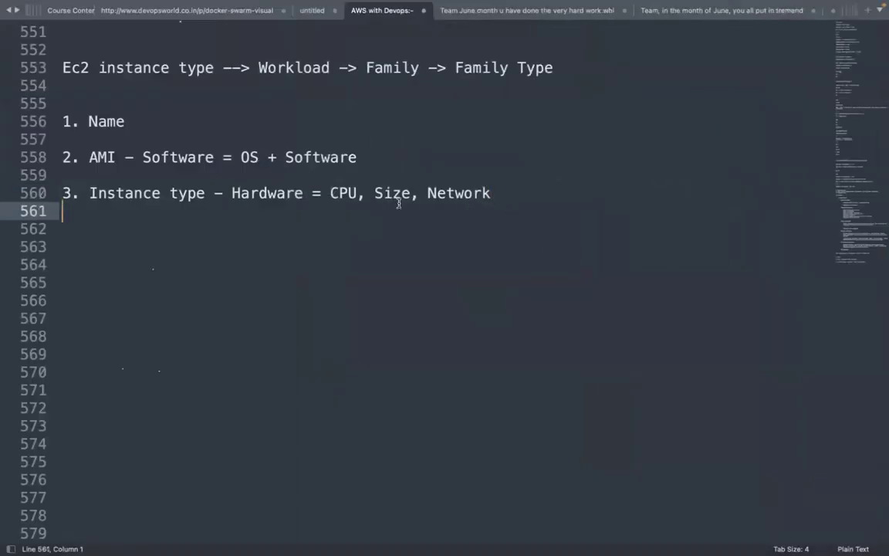
double_click(392, 193)
type("Mor")
key("BackSpace")
key("BackSpace")
type("emory")
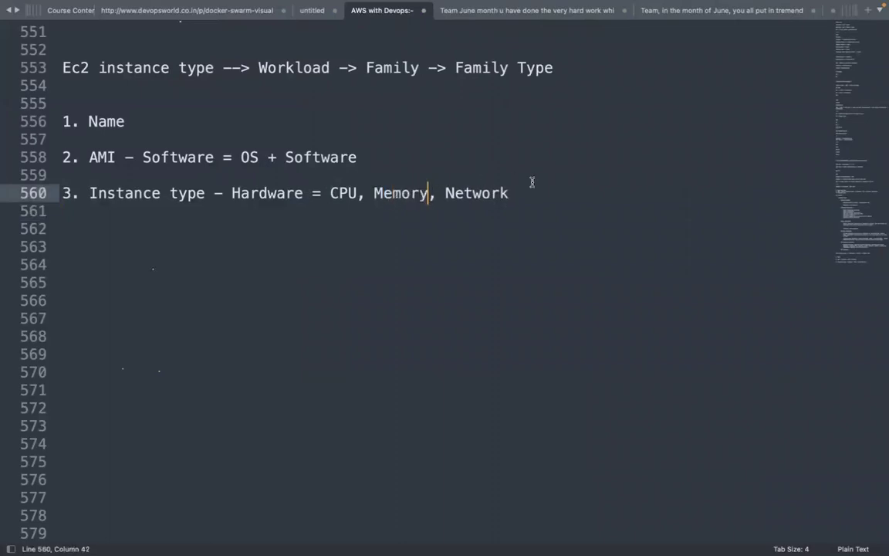
Step: Remove ", Network" from the end of the instance type line
left_click_drag(532, 182, 442, 193)
left_click(514, 193)
left_click_drag(514, 193, 428, 193)
key("BackSpace")
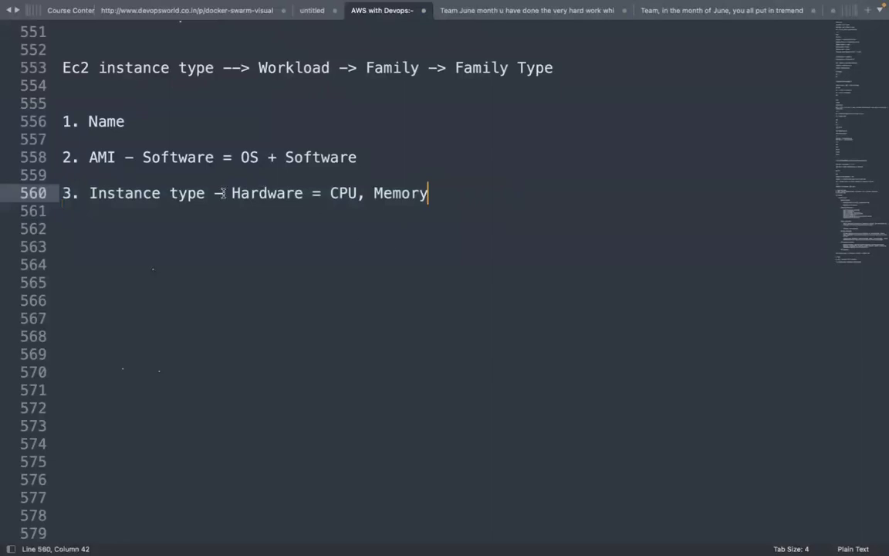
Step: Complete item 3 so its hardware part reads "1 CPU, 1 GB Memory = t2.micro"
left_click(330, 193)
type("1")
left_click(392, 193)
type("1 GB")
left_click(509, 197)
type("= t2.")
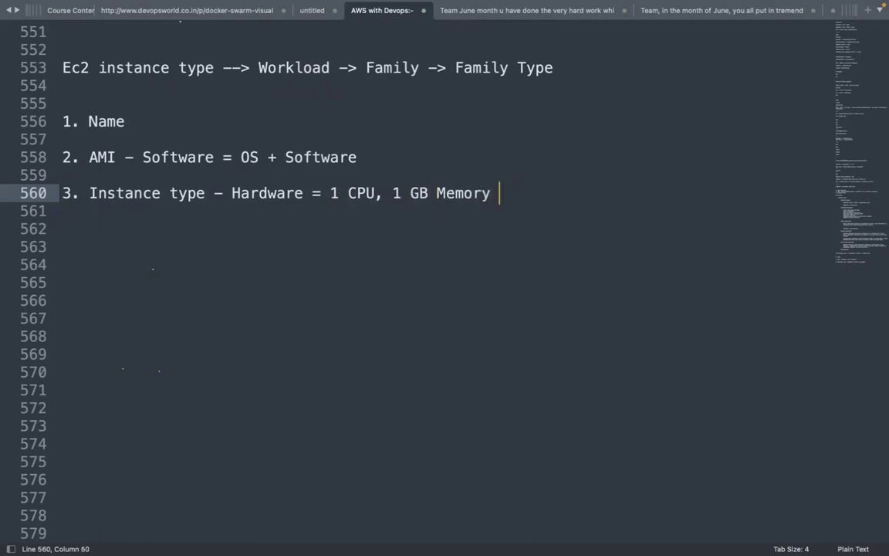
type("micro")
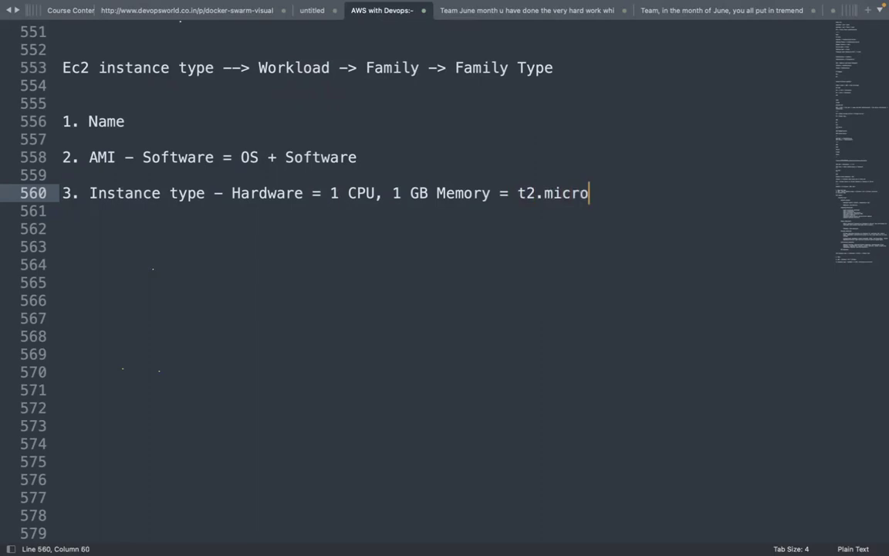
Step: Switch to Chrome and look through the list of instance types with their vCPUs, memory and network performance
key("ctrl+Left")
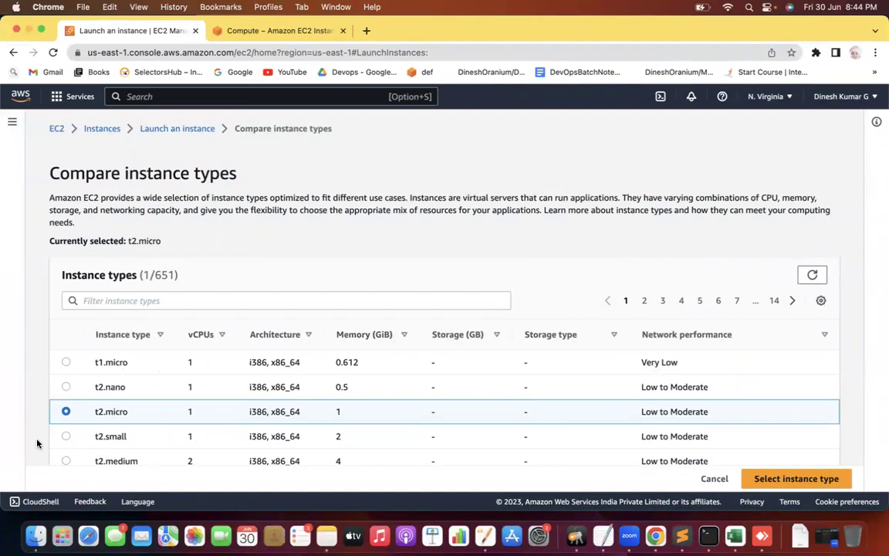
scroll(35, 443, "down", 3)
scroll(37, 443, "down", 2)
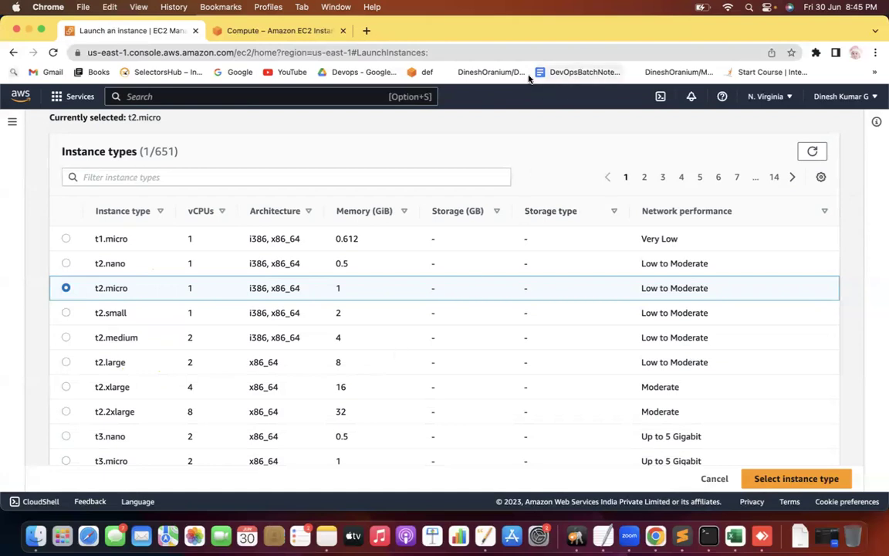
left_click(699, 535)
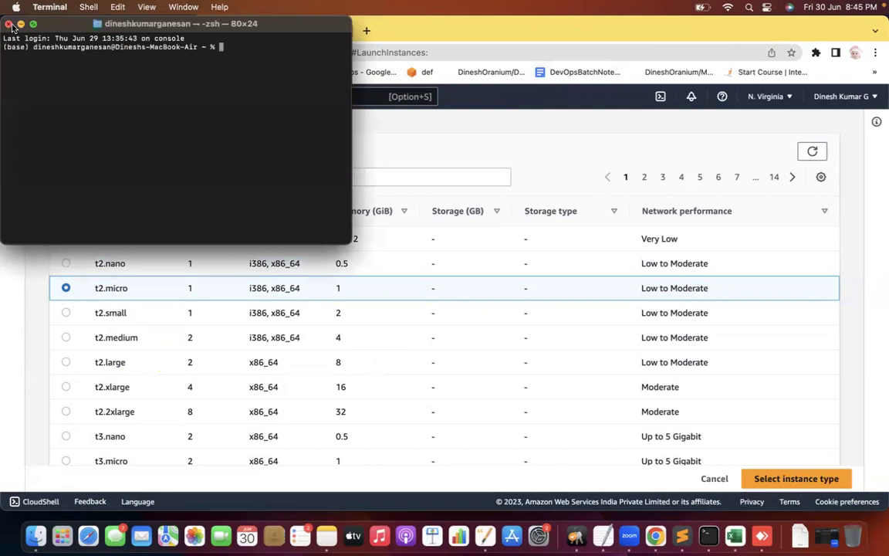
left_click(9, 28)
Step: Return to the Sublime Text notes and start a new numbered item "4." after a blank line below the instance type item
left_click(681, 535)
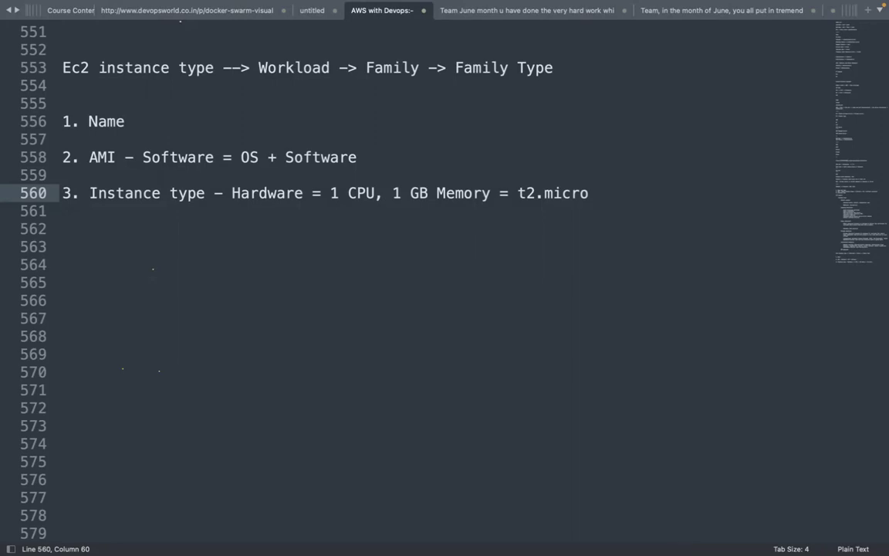
mouse_move(800, 537)
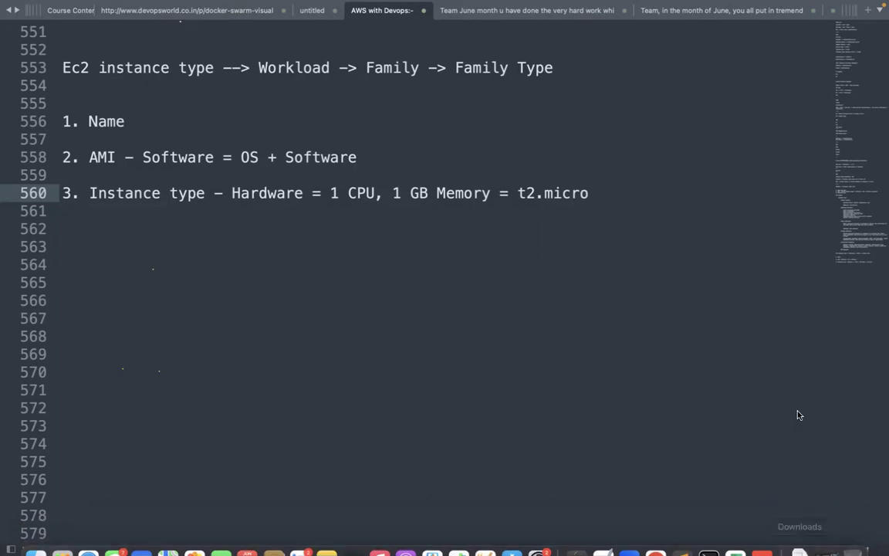
key("Return")
key("Return")
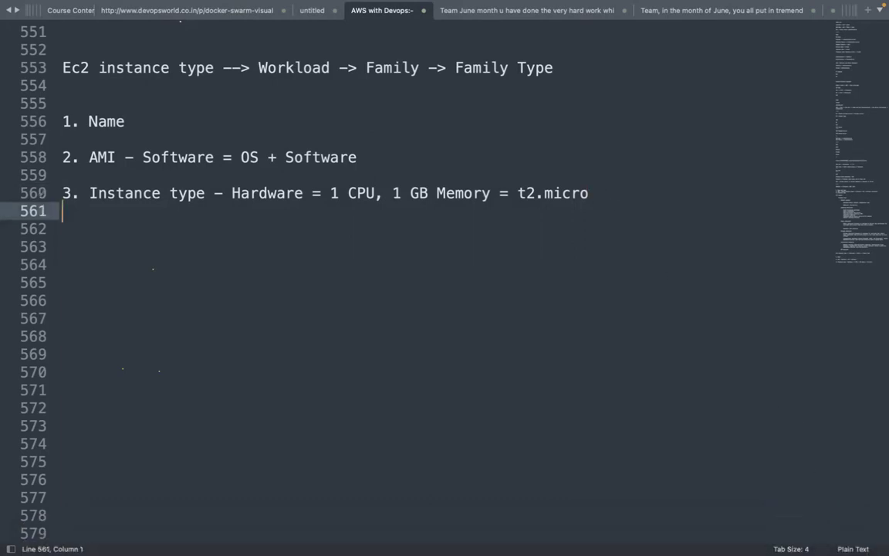
type("4.")
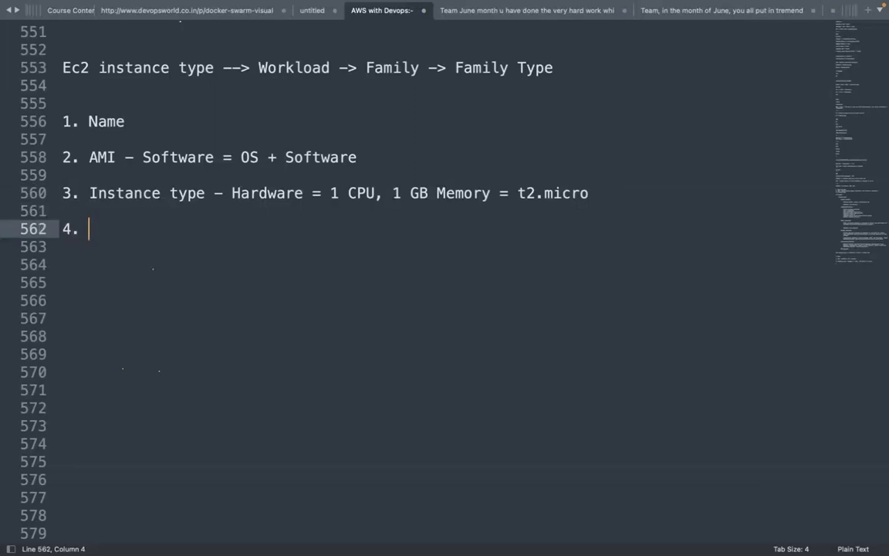
Step: Switch to Chrome, confirm t2.micro as the instance type, and go to the launch page's key pair settings
key("ctrl+Left")
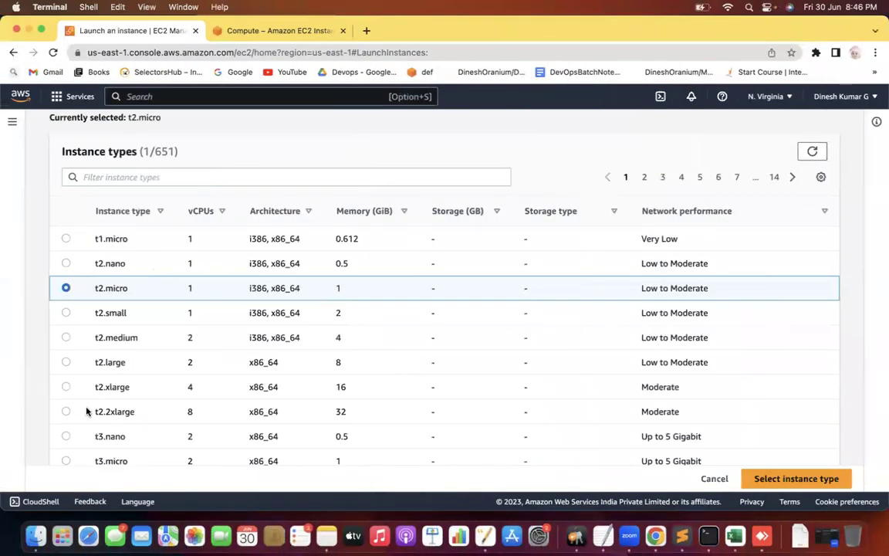
left_click(822, 476)
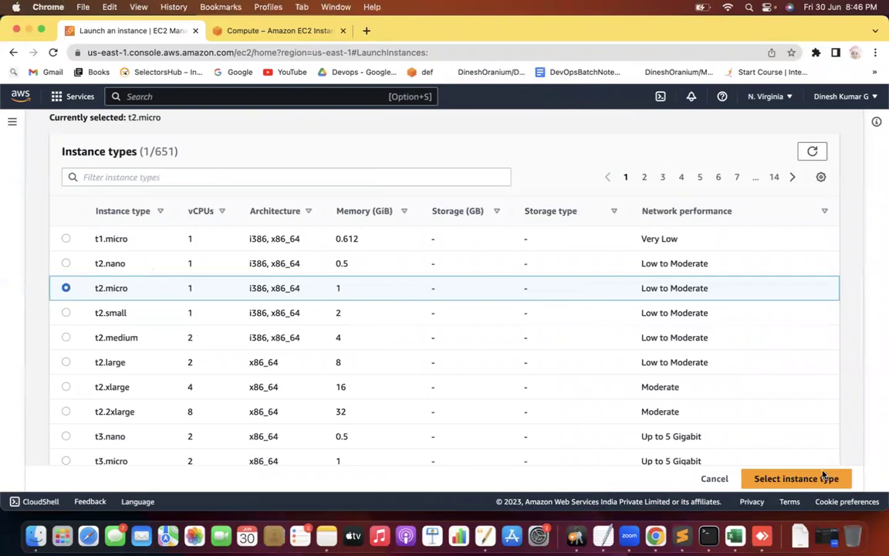
left_click(821, 478)
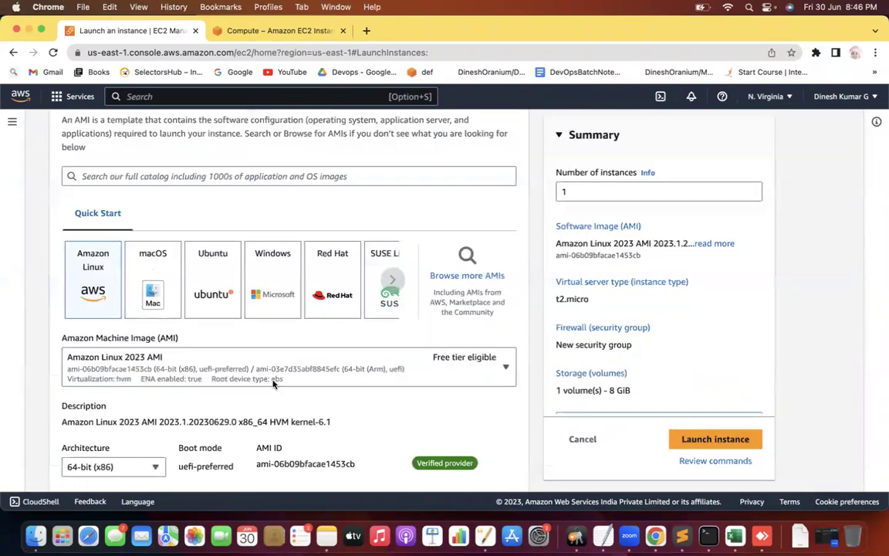
scroll(36, 375, "down", 4)
scroll(36, 377, "down", 5)
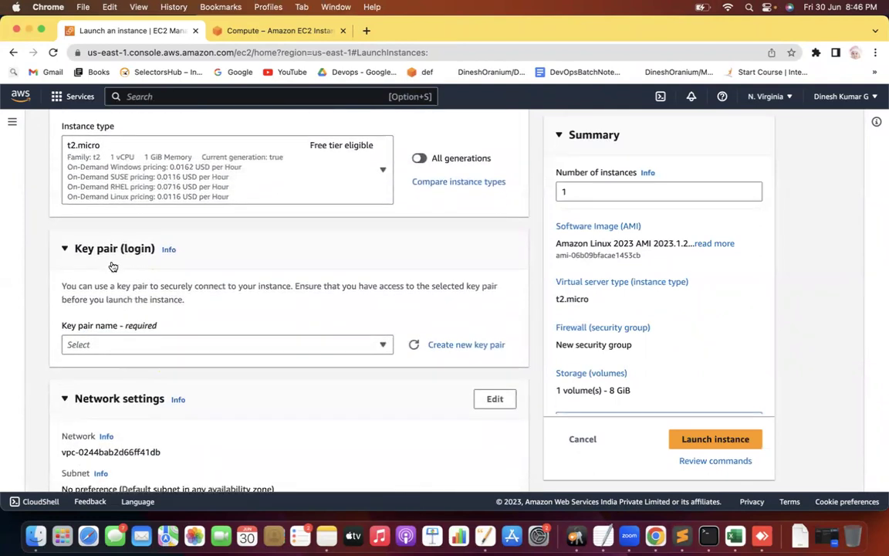
Step: Switch to the Sublime Text notes, enter "Key-Pair" as item 4 and leave a blank line below it
key("super+Tab")
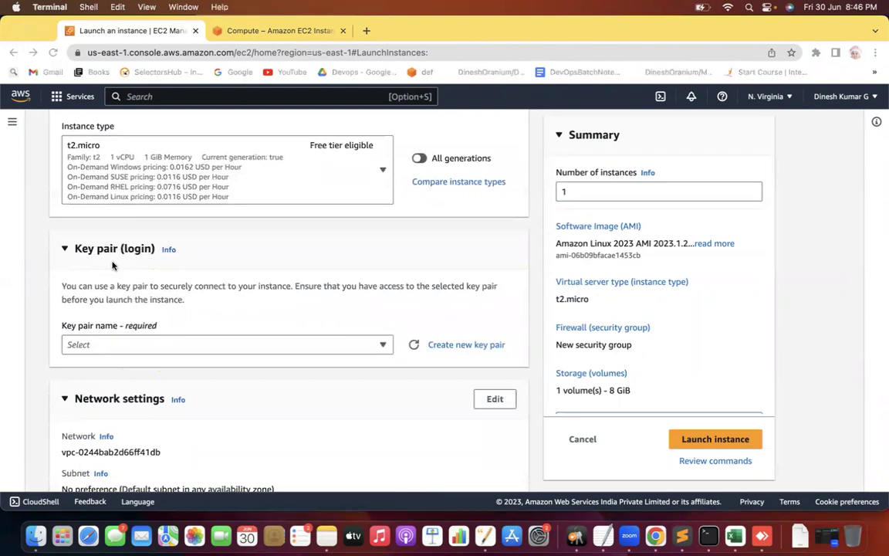
key("super+Tab")
left_click(197, 308)
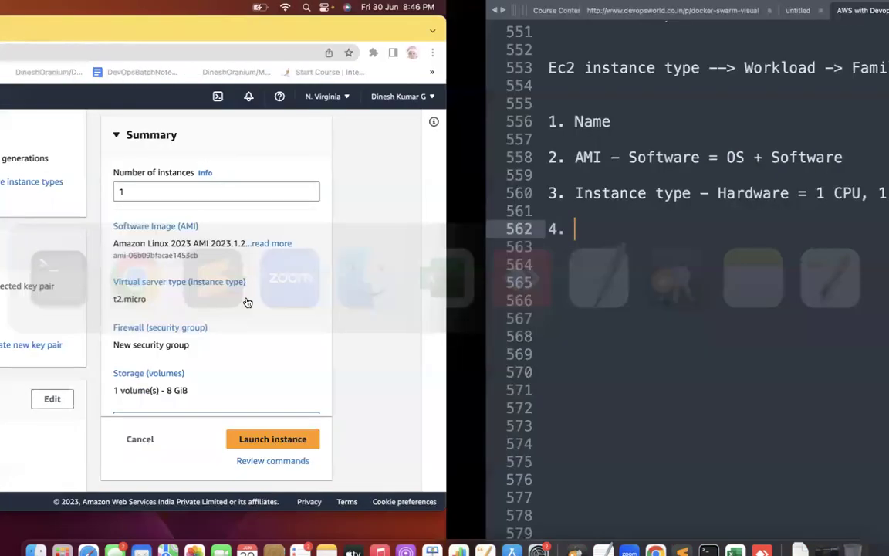
type("Key-Pair")
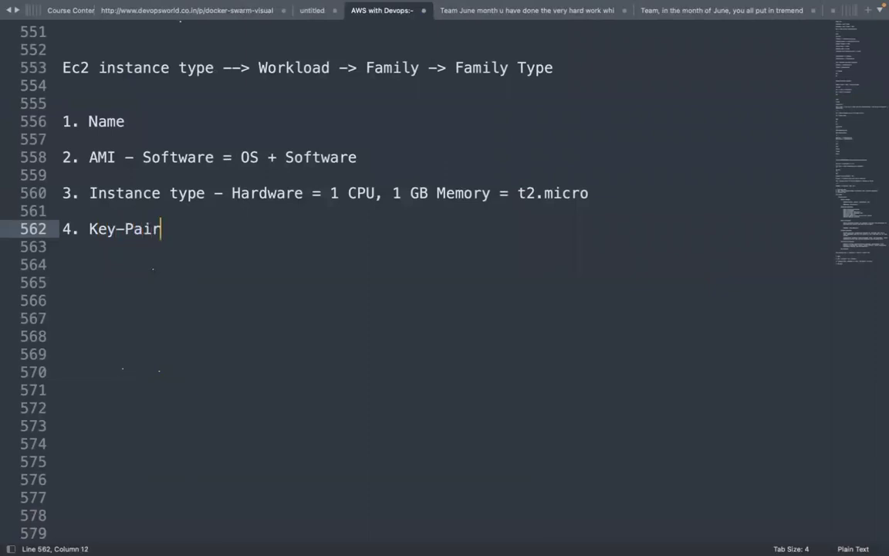
key("Return")
key("Return")
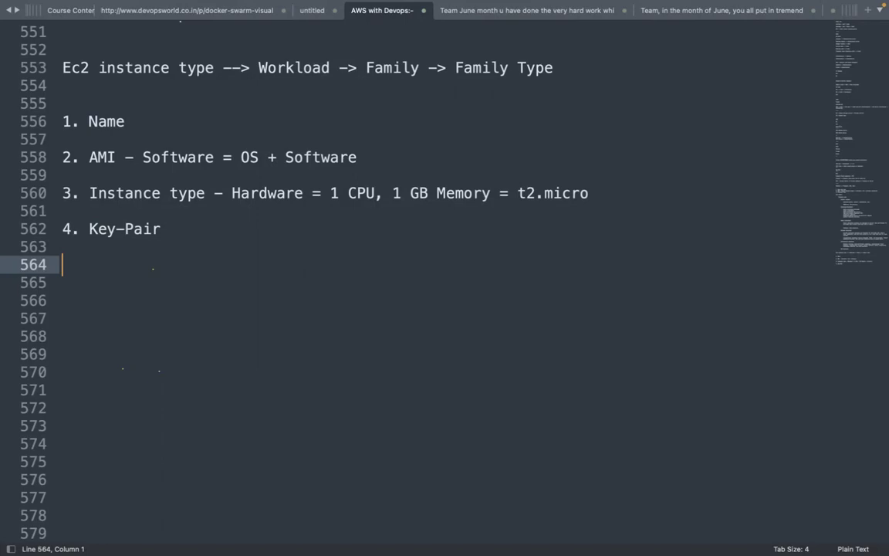
type("IP address")
key("BackSpace")
key("BackSpace")
key("BackSpace")
key("BackSpace")
key("BackSpace")
key("BackSpace")
key("BackSpace")
key("BackSpace")
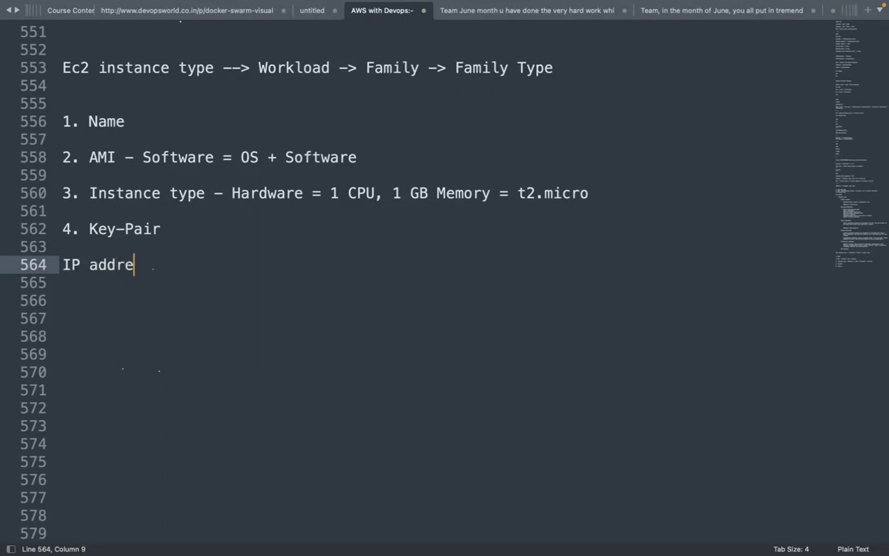
key("BackSpace")
key("BackSpace")
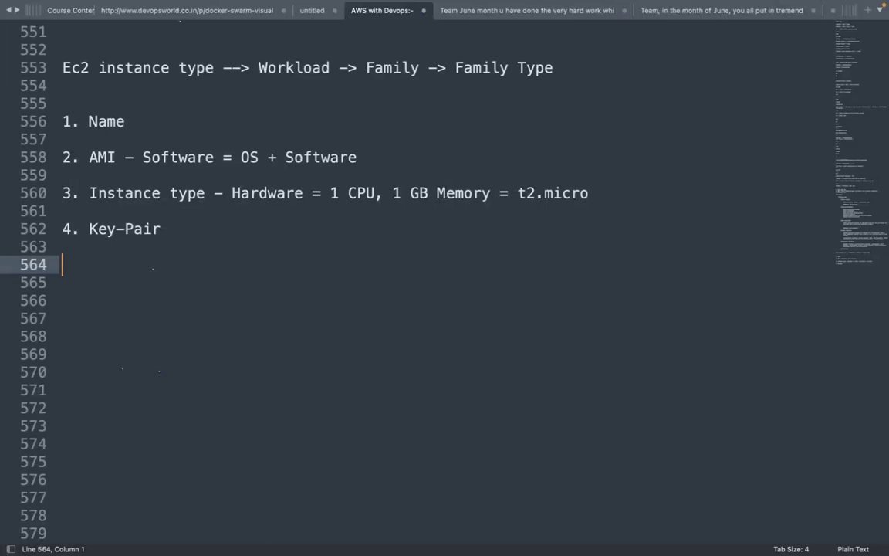
Step: Add the line "Public key + Private key" beneath "4. Key-Pair" in the notes, with a blank line below it
type("Pubic")
key("BackSpace")
key("BackSpace")
type("lic + Private")
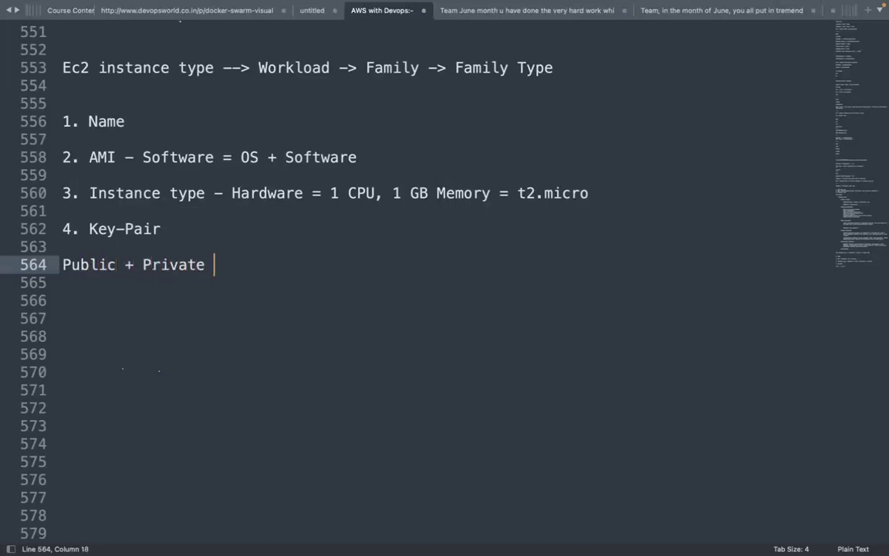
left_click(126, 264)
type("k")
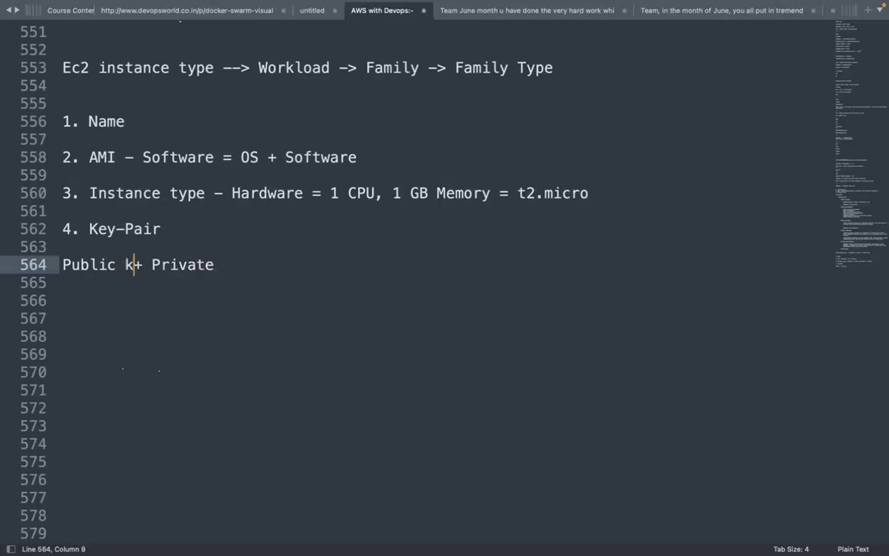
type("ey")
left_click(264, 264)
type("key")
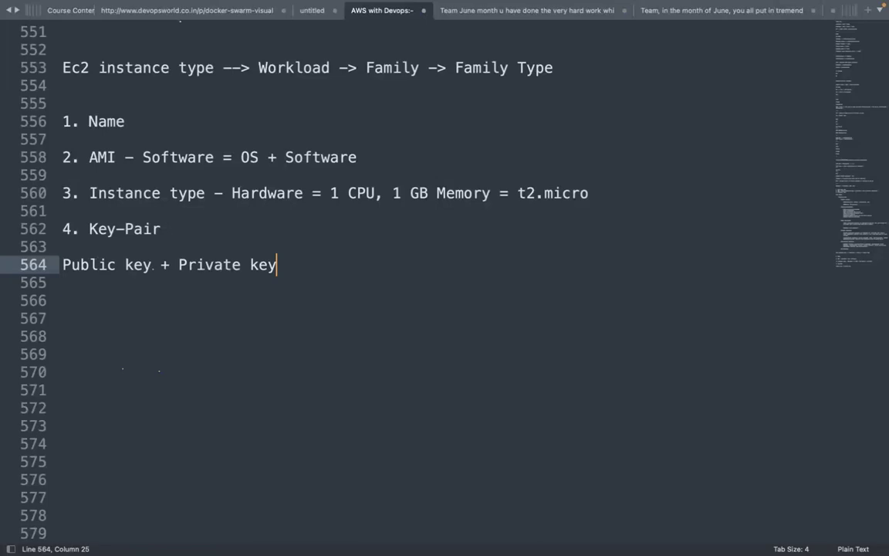
key("Return")
key("Return")
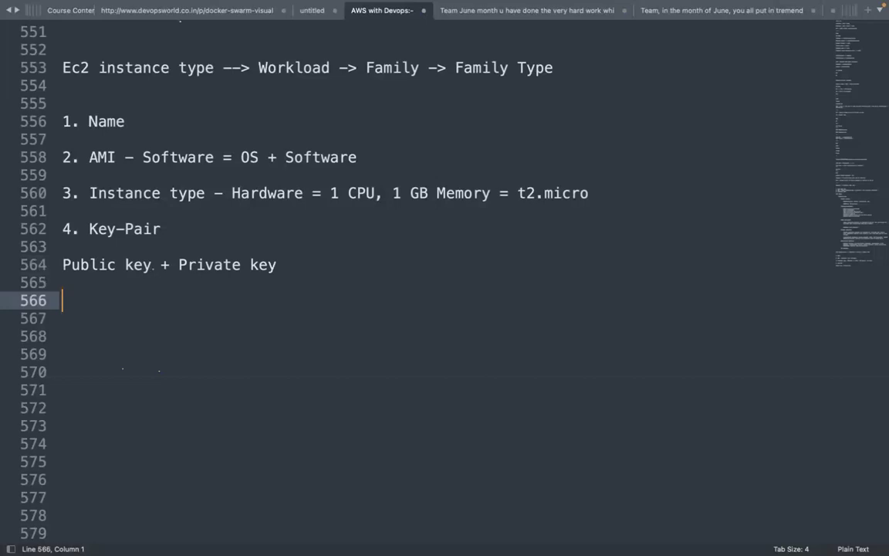
type("Public key")
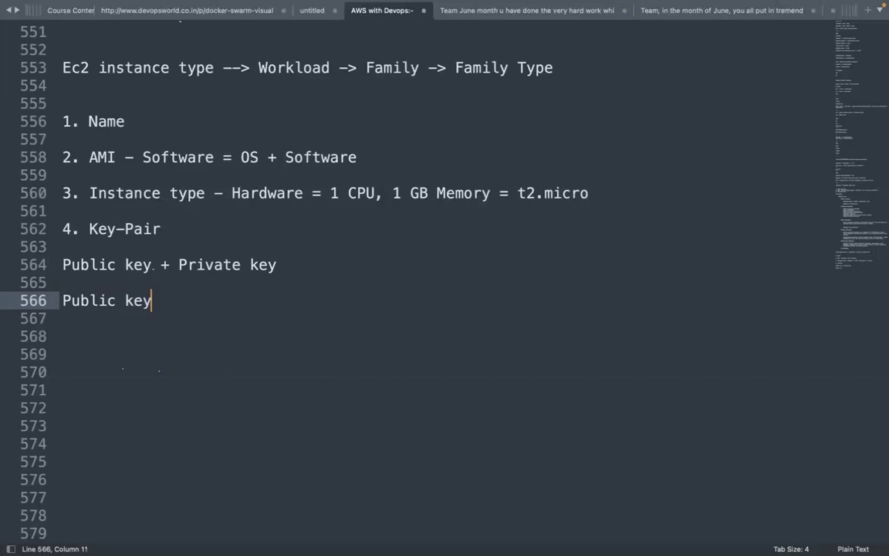
key("BackSpace")
key("BackSpace")
key("BackSpace")
key("BackSpace")
key("BackSpace")
key("BackSpace")
key("BackSpace")
key("BackSpace")
key("BackSpace")
key("BackSpace")
key("BackSpace")
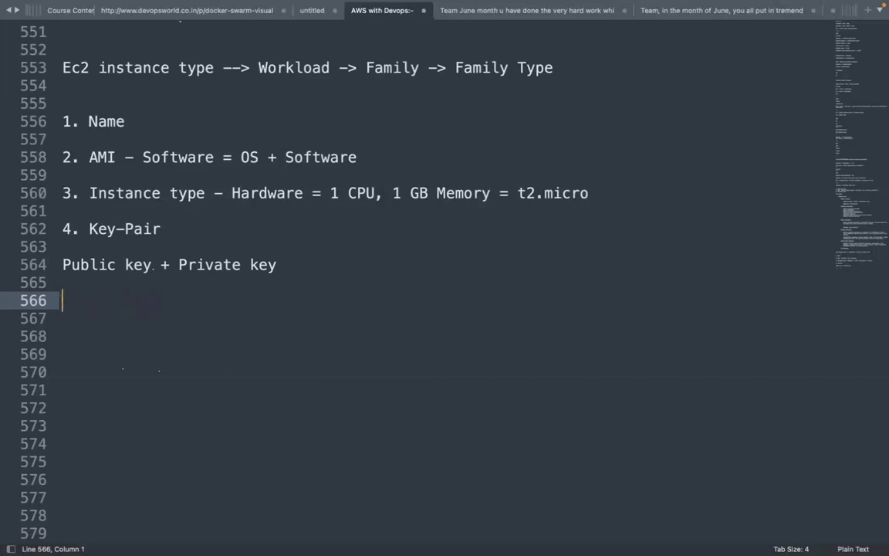
Step: Switch to Chrome and open the Amazon EC2 key pairs documentation from the launch page's key pair info
key("ctrl+Left")
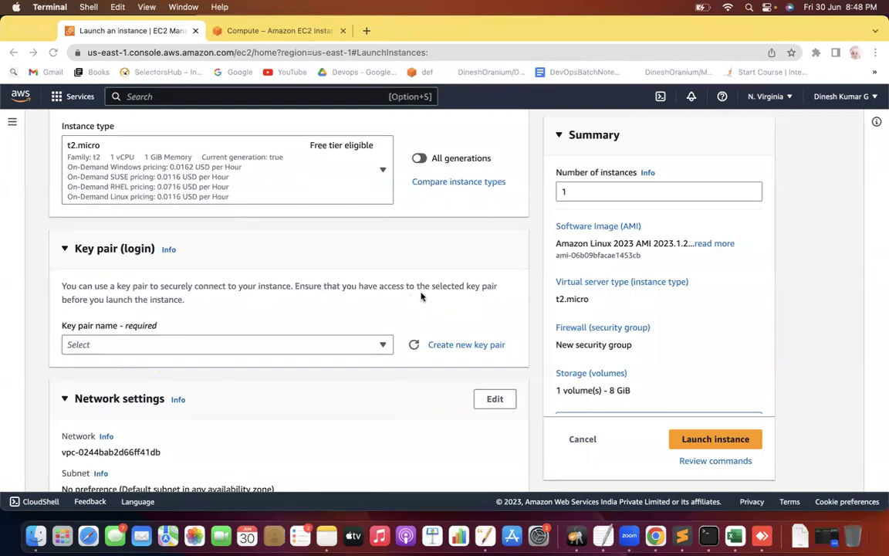
left_click(166, 251)
left_click(168, 250)
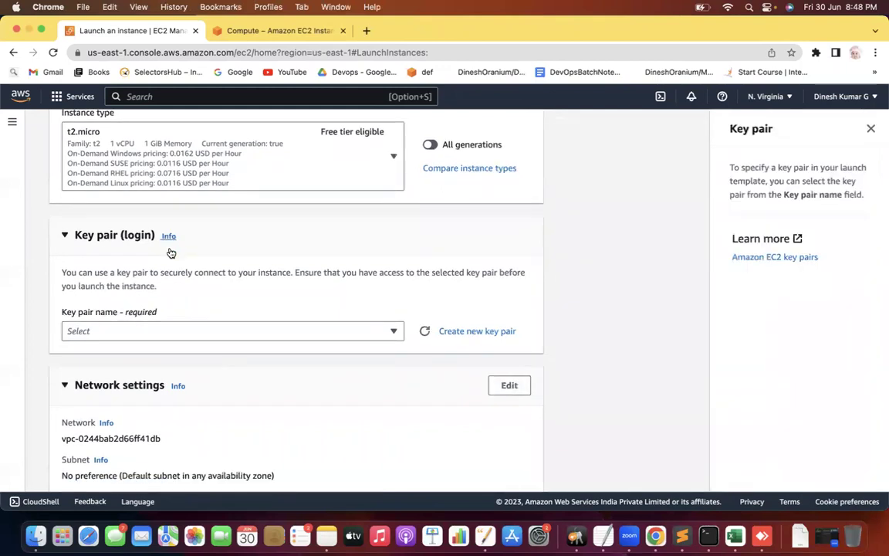
right_click(773, 258)
left_click(639, 260)
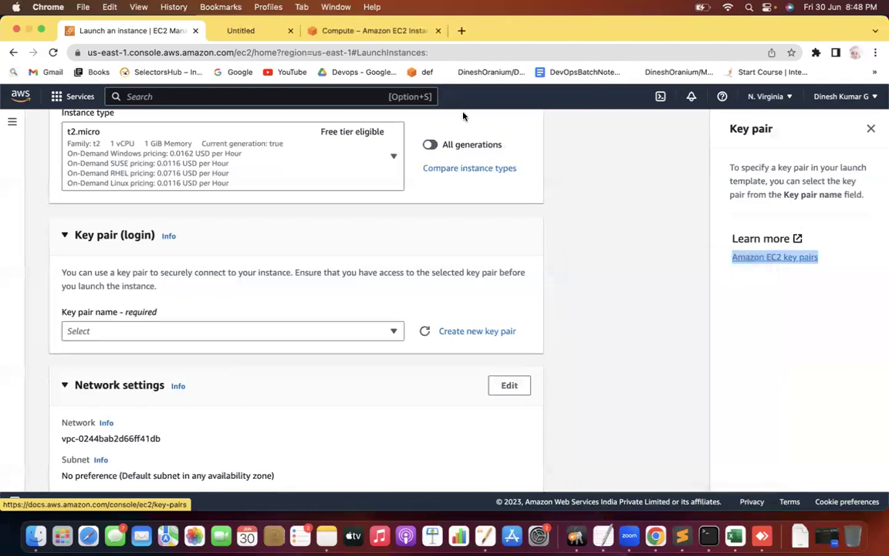
left_click(233, 30)
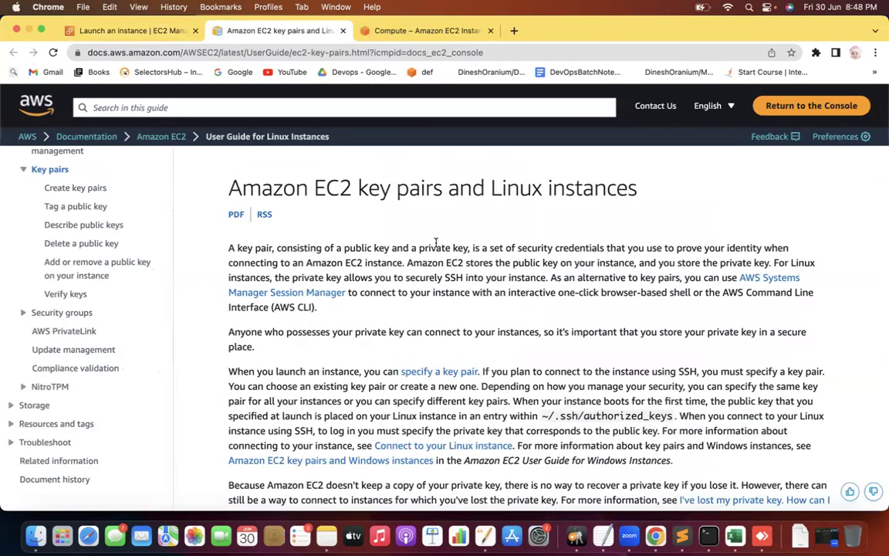
Step: Highlight "public key and a private key" in the first documentation paragraph and circle both key terms with freehand annotations
scroll(436, 242, "down", 3)
left_click_drag(236, 173, 458, 174)
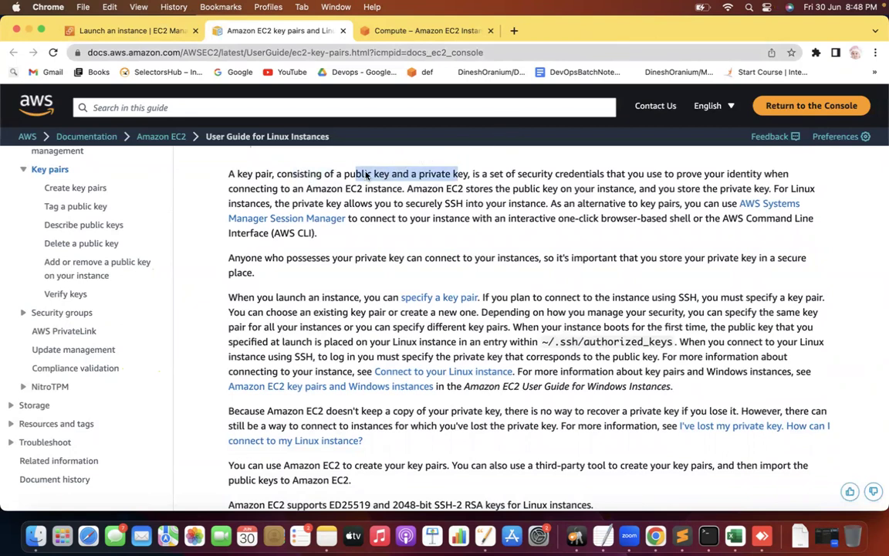
key("ctrl+shift+a")
mouse_move(364, 156)
left_mouse_down()
mouse_move(352, 171)
mouse_move(377, 190)
mouse_move(403, 165)
mouse_move(384, 156)
left_mouse_up()
mouse_move(441, 151)
left_mouse_down()
mouse_move(452, 193)
mouse_move(444, 154)
left_mouse_up()
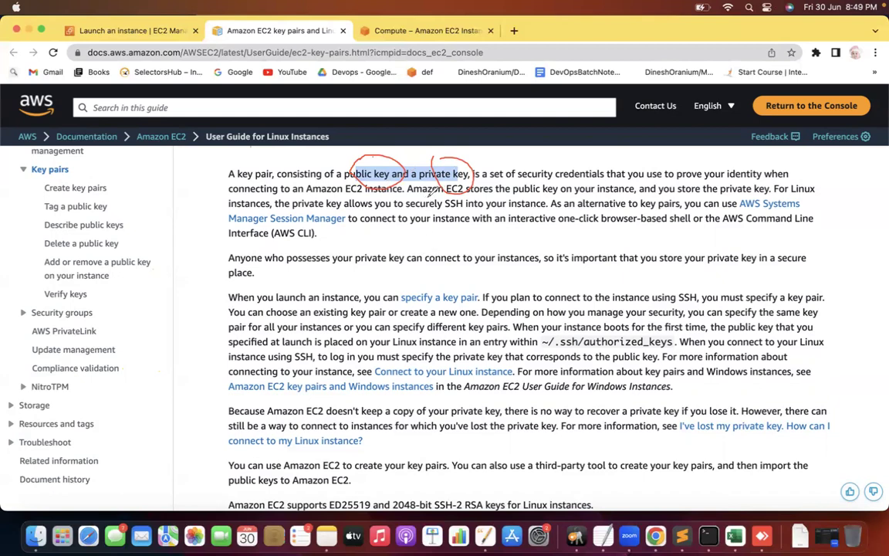
Step: Underline the passages on EC2 storing the public key, you storing the private key, and the private key allowing SSH access
left_click_drag(446, 198, 623, 192)
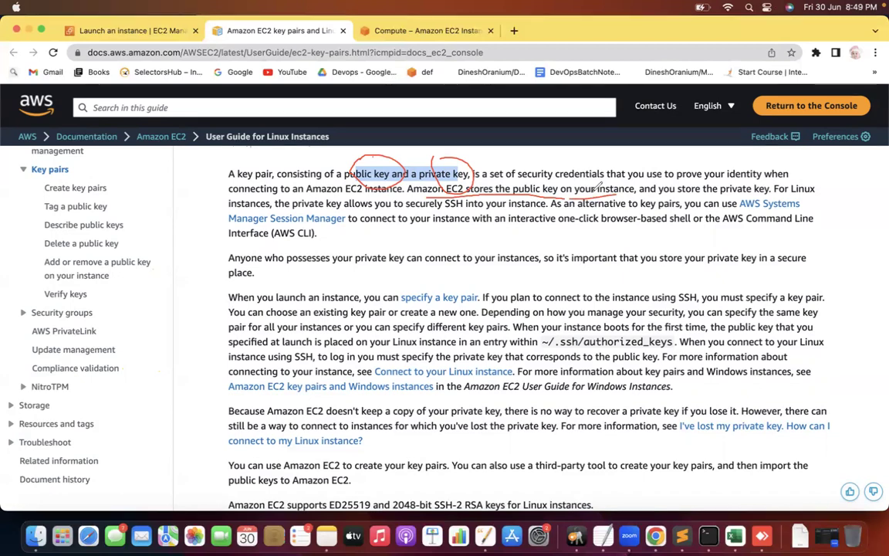
left_click_drag(658, 194, 768, 190)
left_click_drag(775, 193, 818, 193)
left_click_drag(292, 208, 544, 206)
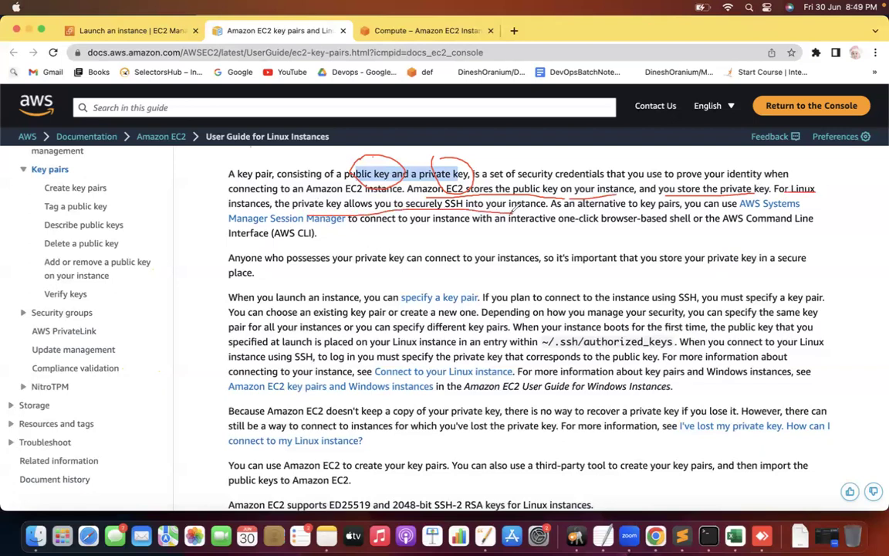
Step: Return to the instance launch page and start a new key pair named KP30June2023
key("super+Tab")
key("Tab")
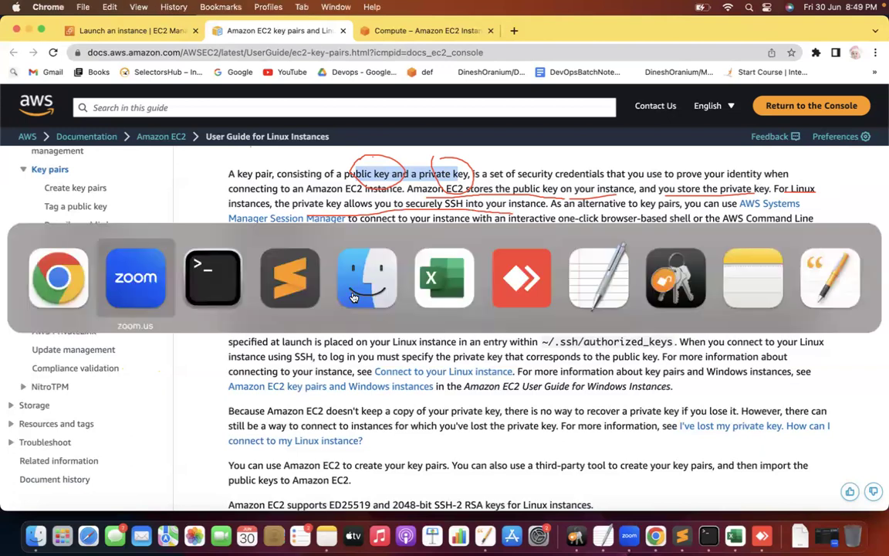
key("super+shift+Tab")
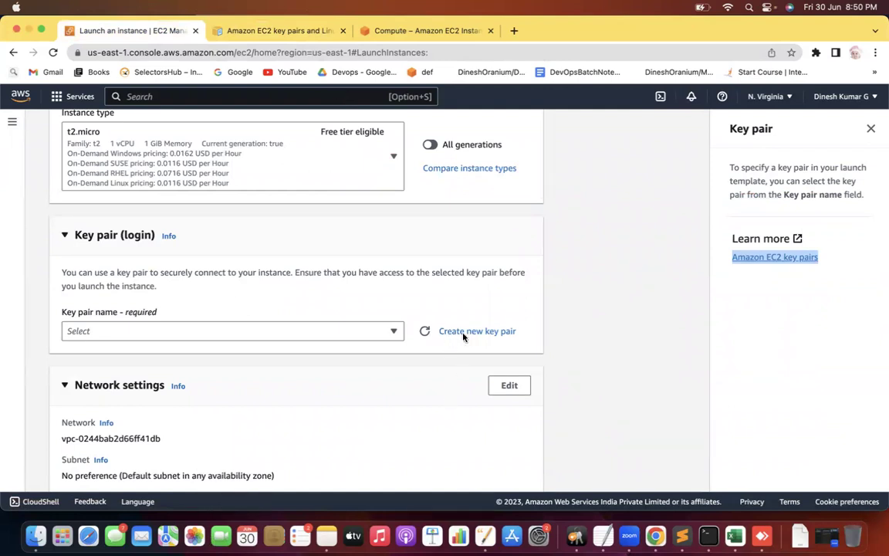
left_click(489, 332)
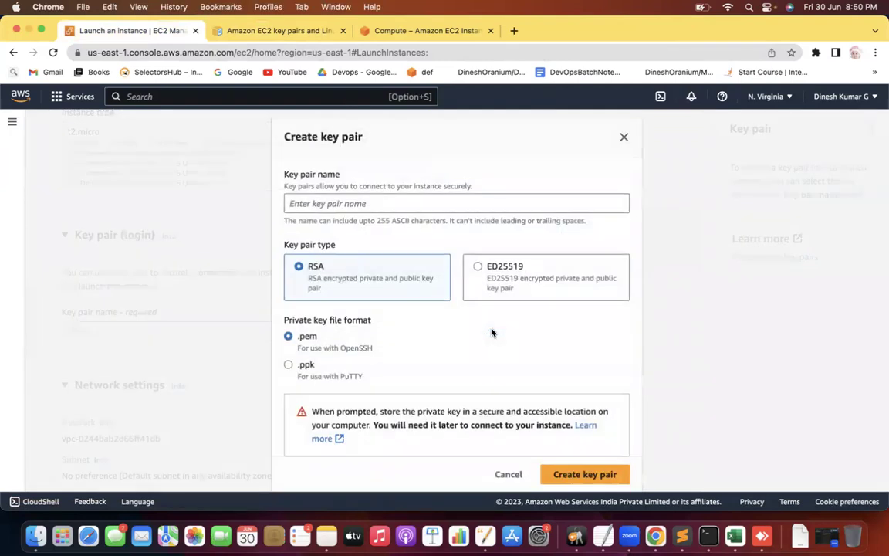
left_click(316, 205)
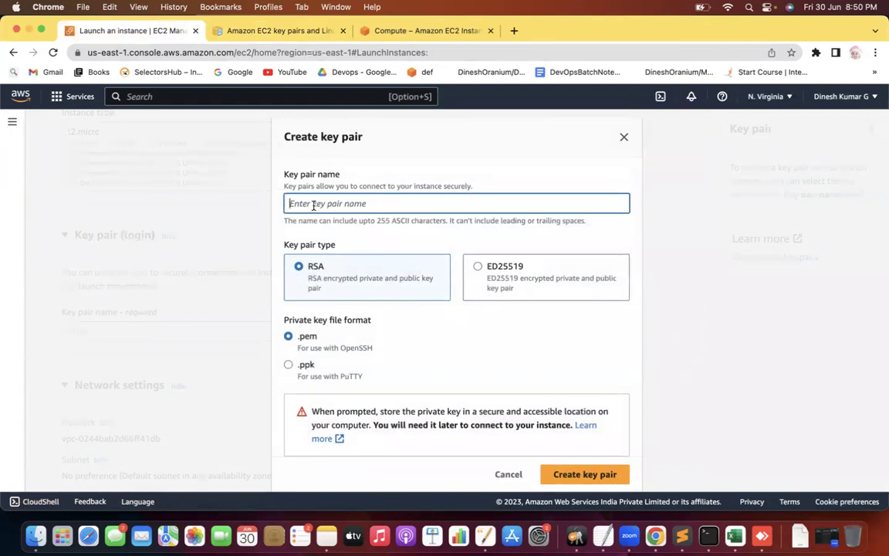
type("KP30June2")
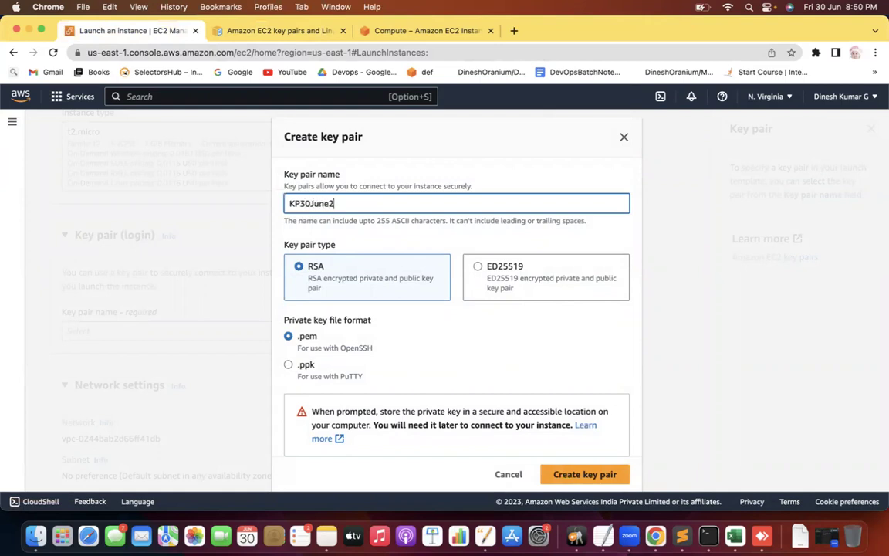
type("023")
Step: Create the RSA key pair with the .pem private key file format
left_click(322, 186)
left_click_drag(322, 186, 459, 186)
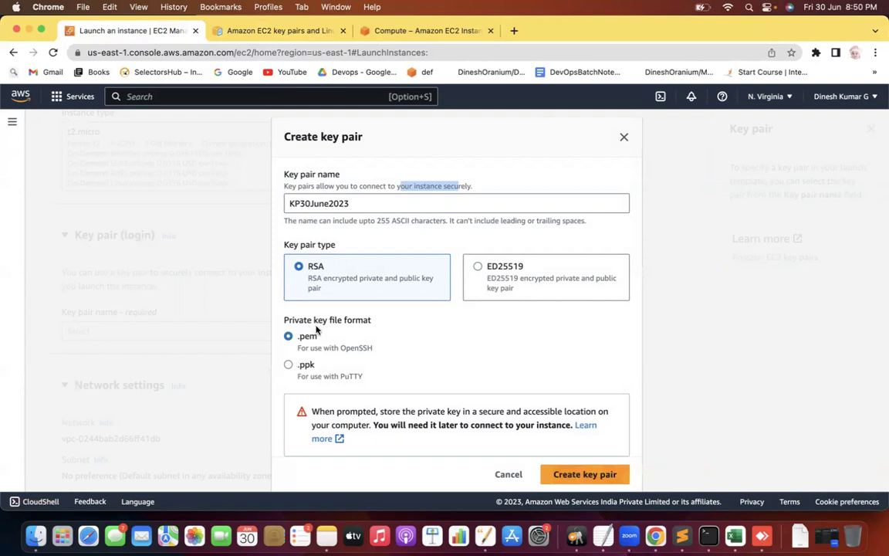
left_click_drag(322, 337, 297, 340)
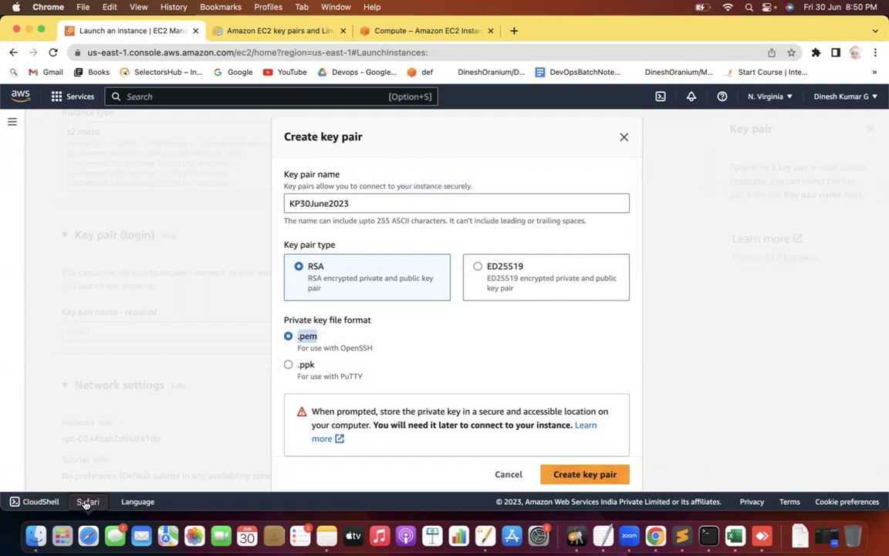
left_click(310, 341)
left_click(582, 475)
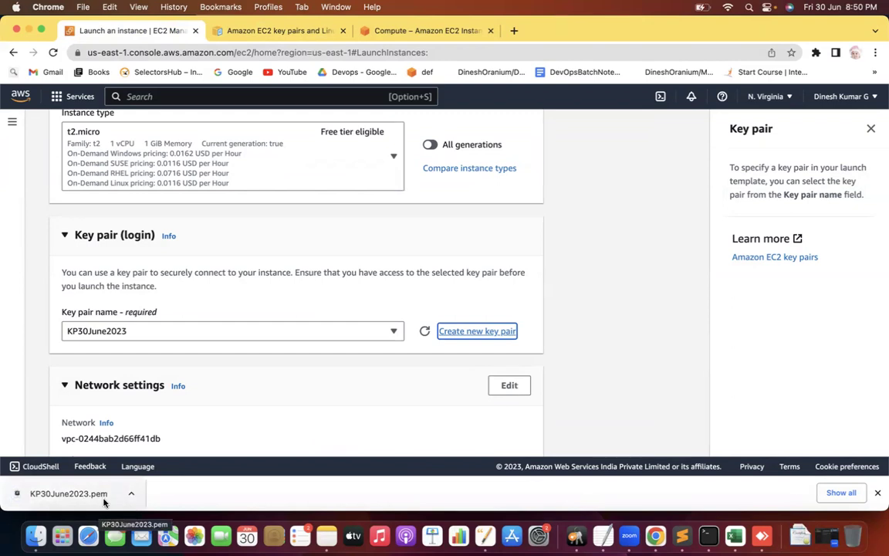
Step: Try to open the downloaded KP30June2023.pem by adding it to the iCloud keychain, and close Keychain Access
left_click(131, 493)
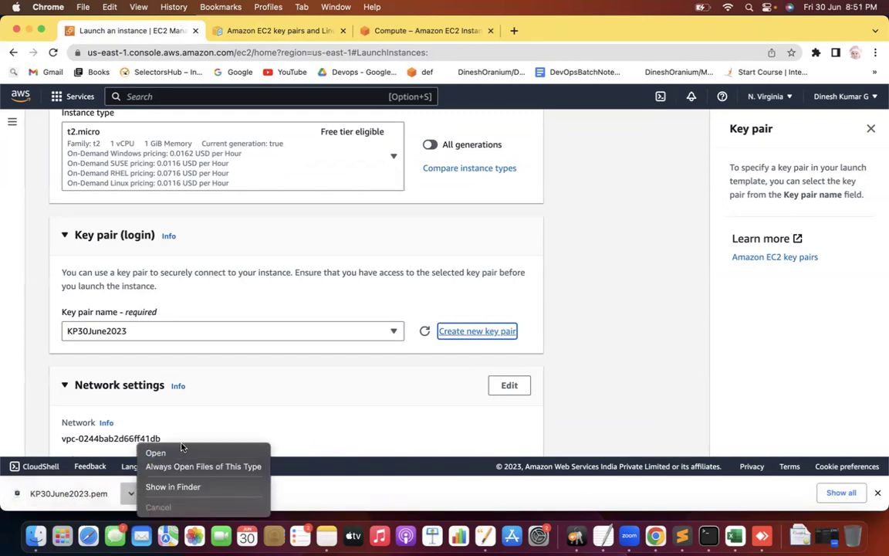
left_click(155, 453)
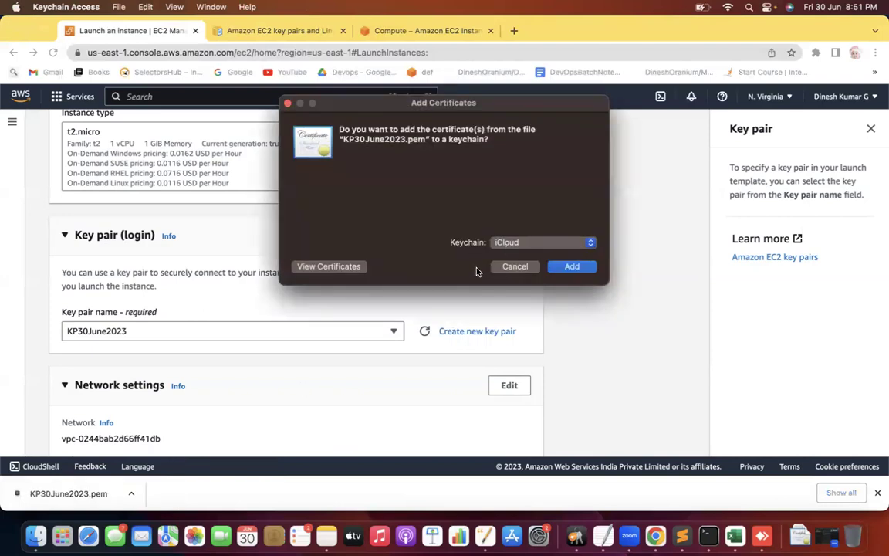
left_click(571, 265)
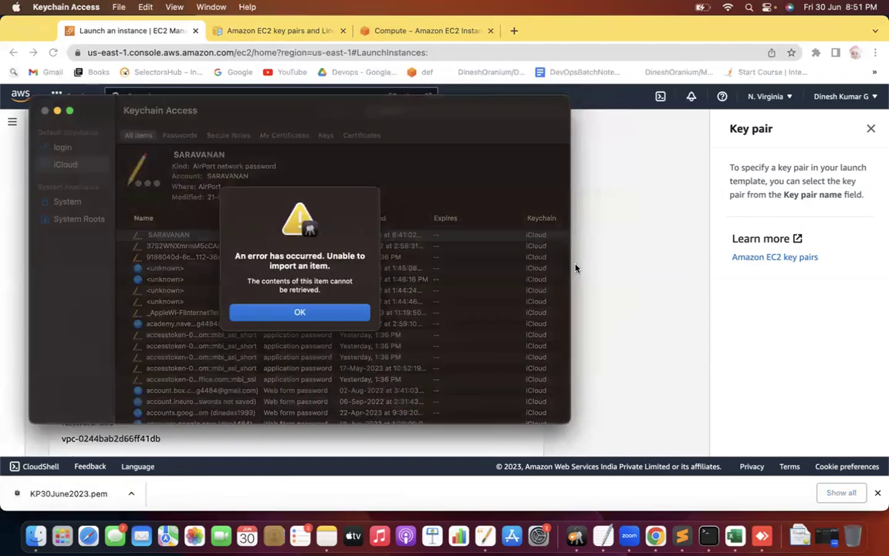
left_click(297, 313)
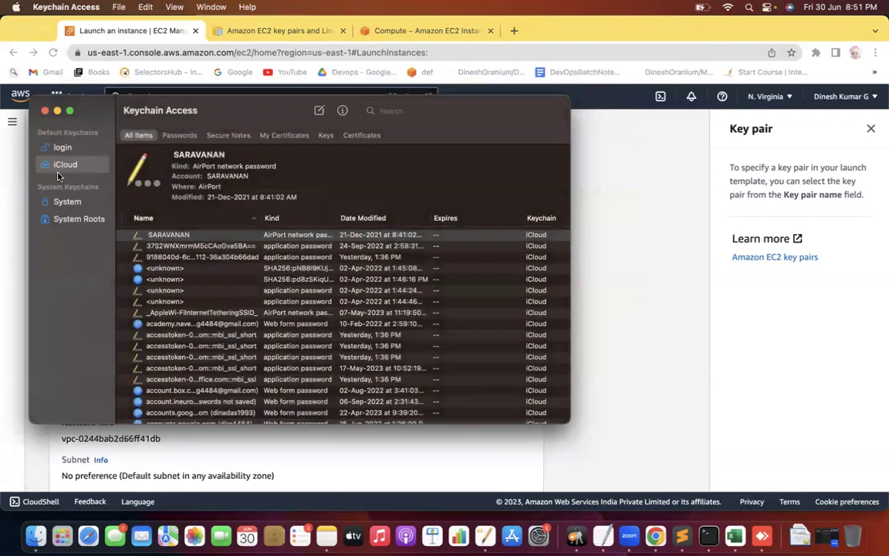
left_click(45, 110)
Step: Find KP30June2023.pem in the Finder Downloads folder and bring up the application chooser for opening it
key("super+space")
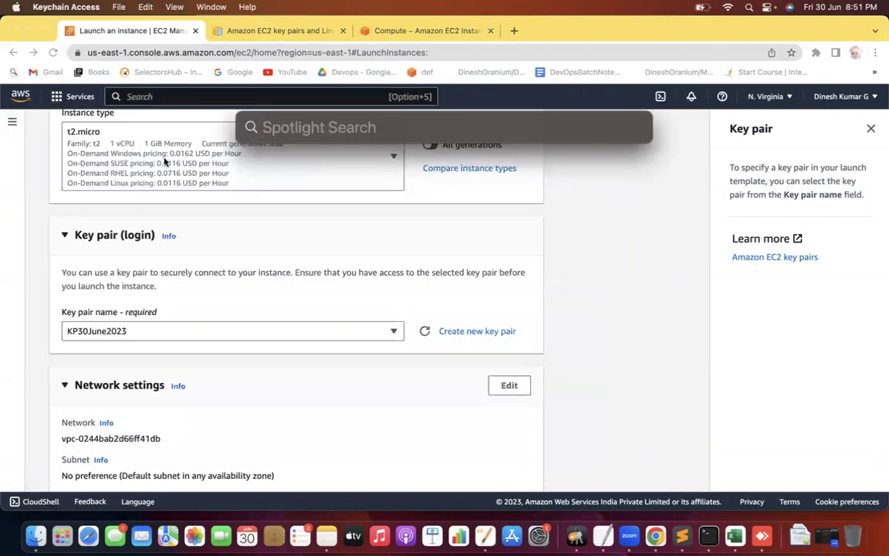
left_click(36, 535)
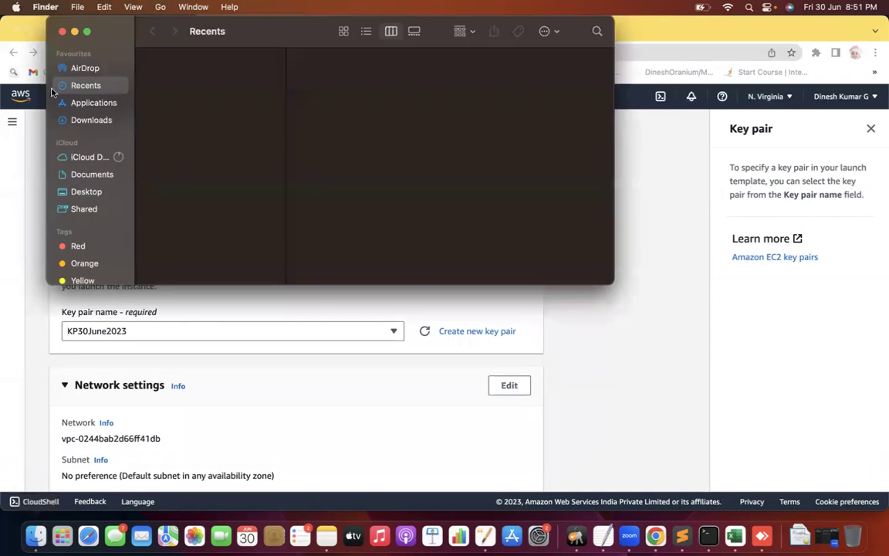
left_click(91, 119)
left_click(210, 77)
right_click(213, 75)
mouse_move(314, 97)
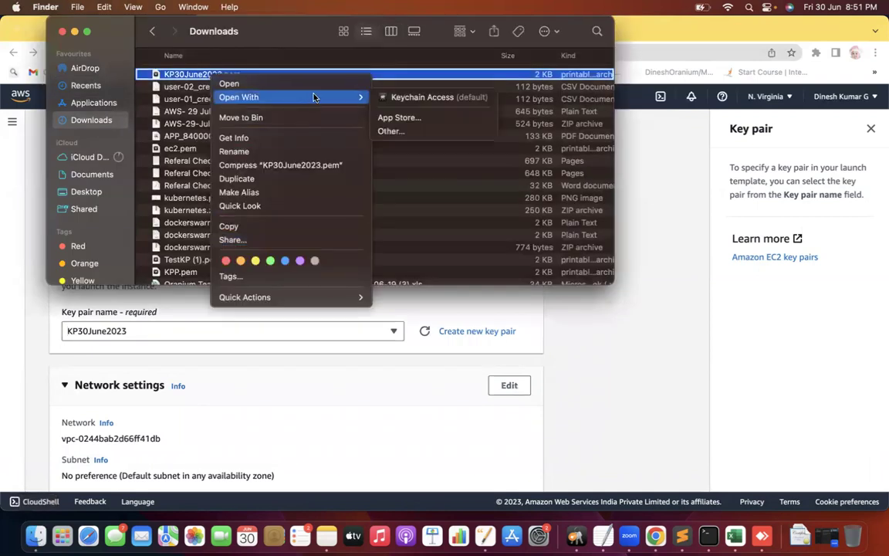
left_click(402, 130)
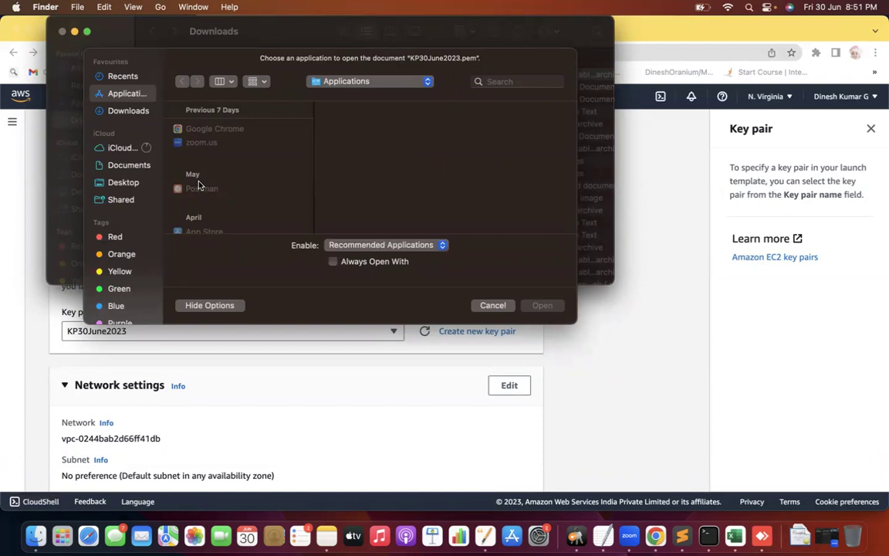
Step: Choose TextEdit as the application and open KP30June2023.pem with it
key("Down")
key("Down")
key("Down")
key("Down")
key("Down")
key("Down")
key("Down")
key("Down")
key("Down")
key("Down")
key("Down")
key("Down")
key("Down")
key("Down")
key("Down")
key("Down")
key("Down")
key("Down")
key("Down")
key("Down")
key("Up")
key("Up")
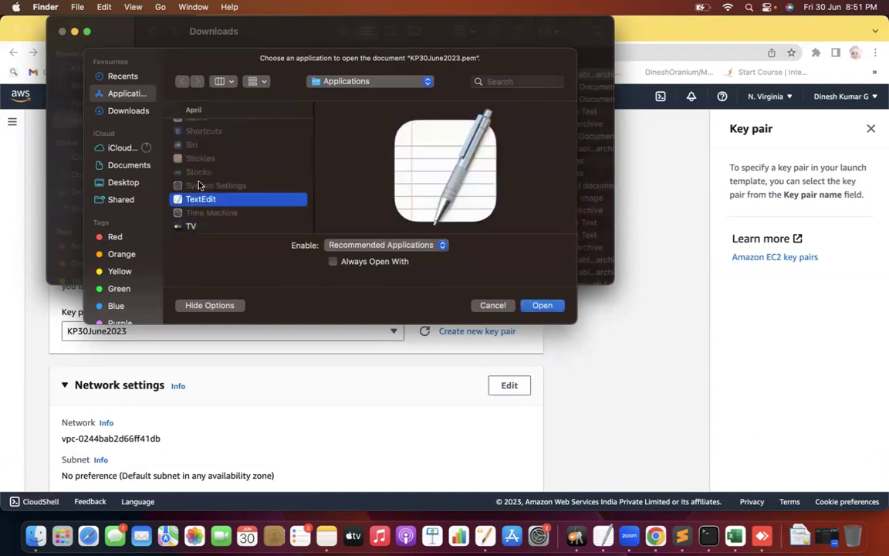
left_click(542, 306)
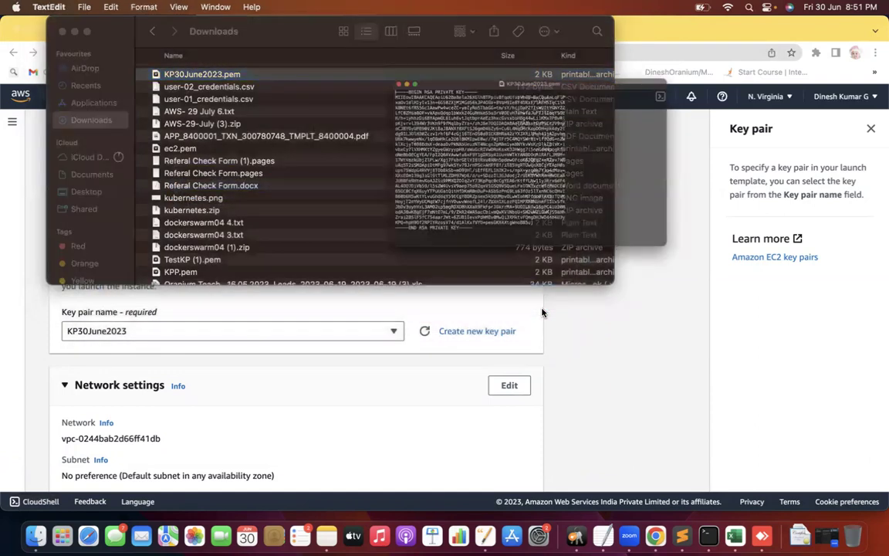
Step: Enlarge the TextEdit window and increase the text size to view the private key file's contents
double_click(601, 35)
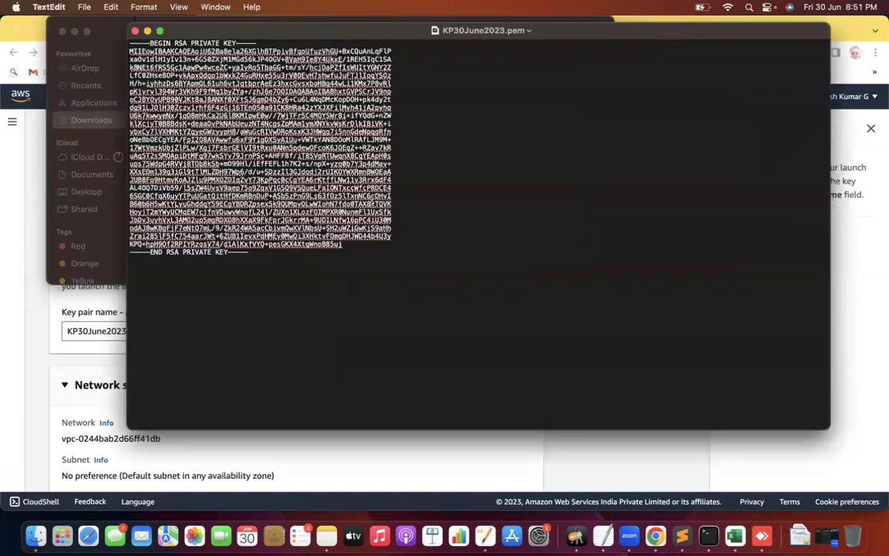
key("super+plus")
key("super+plus")
key("super+plus")
key("super+plus")
key("super+plus")
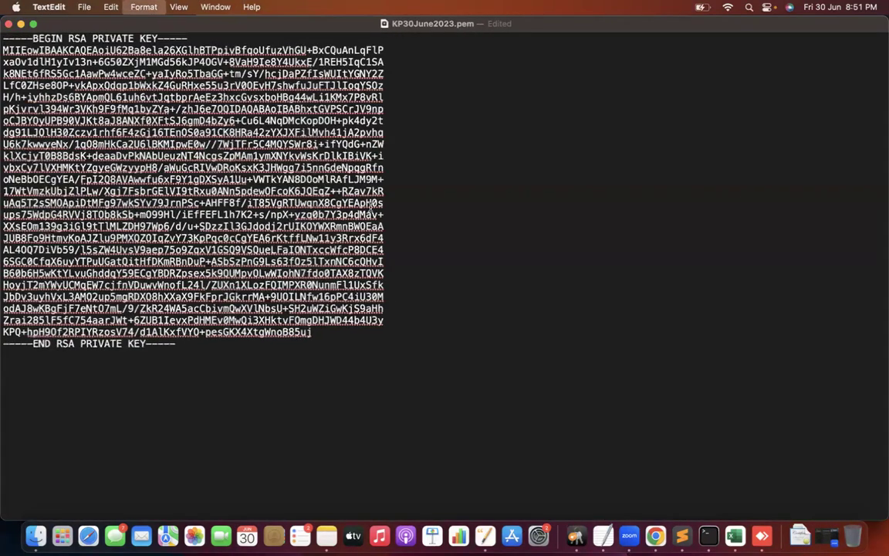
key("super+plus")
key("super+plus")
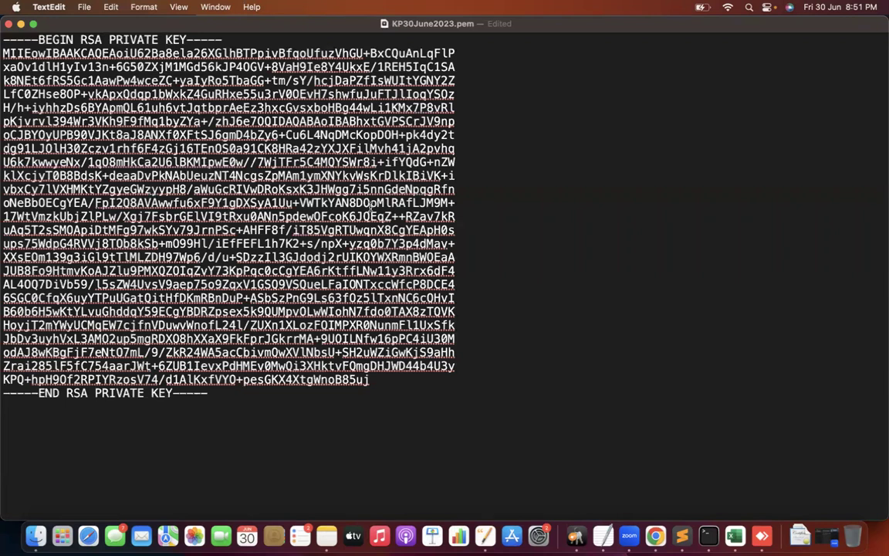
Step: Highlight the full private key text in KP30June2023.pem, from the BEGIN line to the END line
left_click_drag(278, 407, 5, 40)
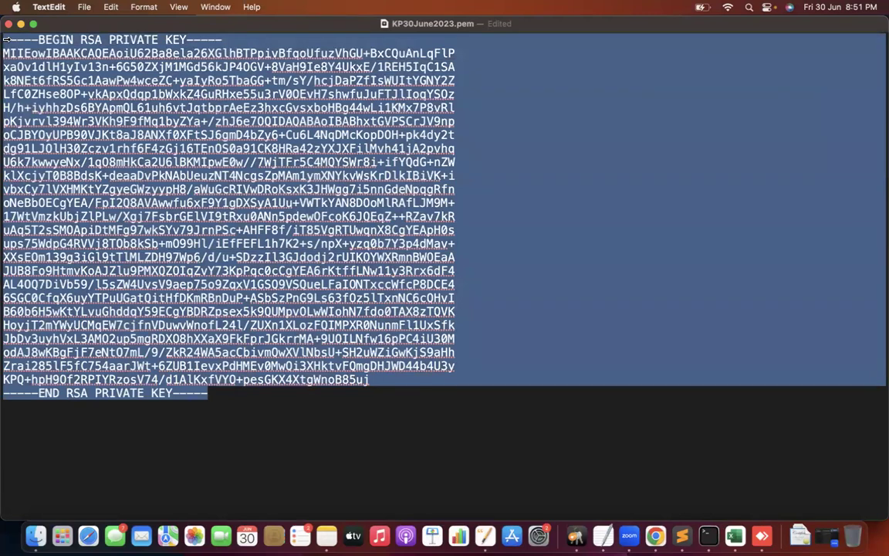
left_click(78, 51)
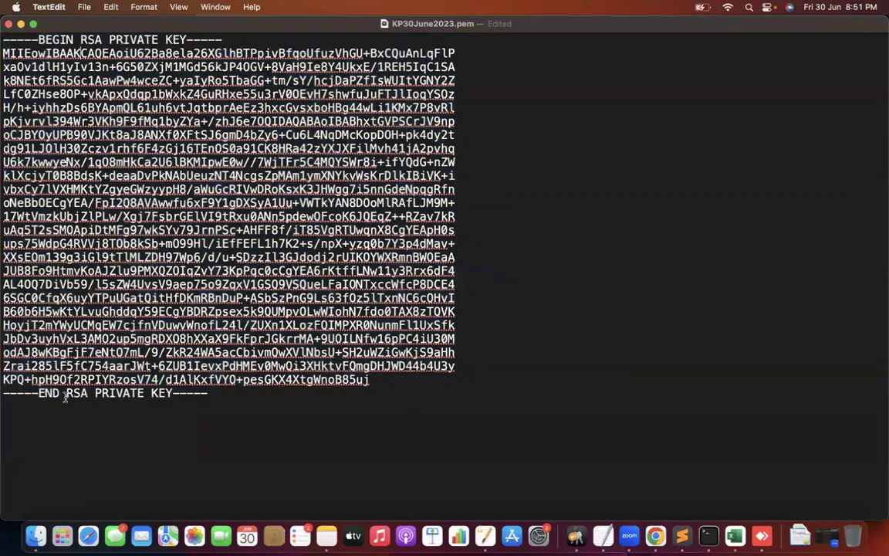
left_click_drag(65, 396, 231, 392)
key("cmd+a")
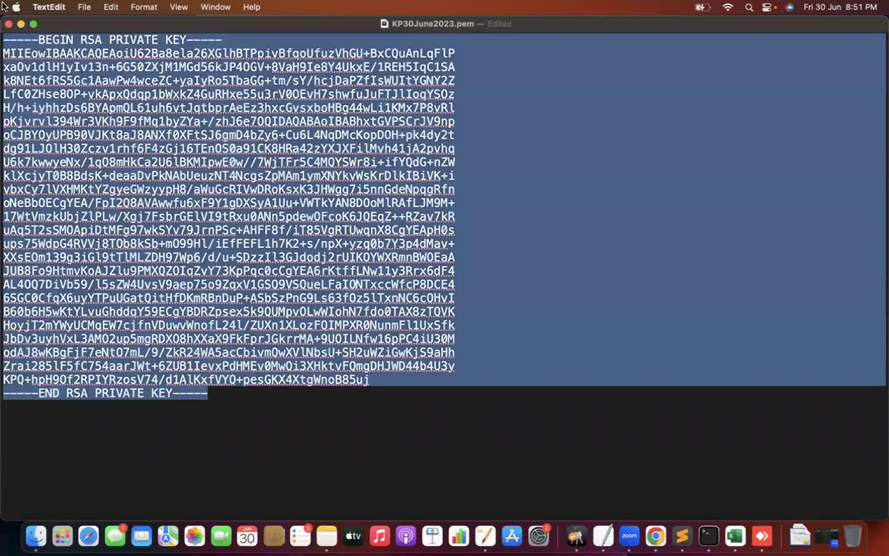
Step: Close the TextEdit and Finder windows and return to the network settings of the instance launch page in Chrome
left_click(9, 24)
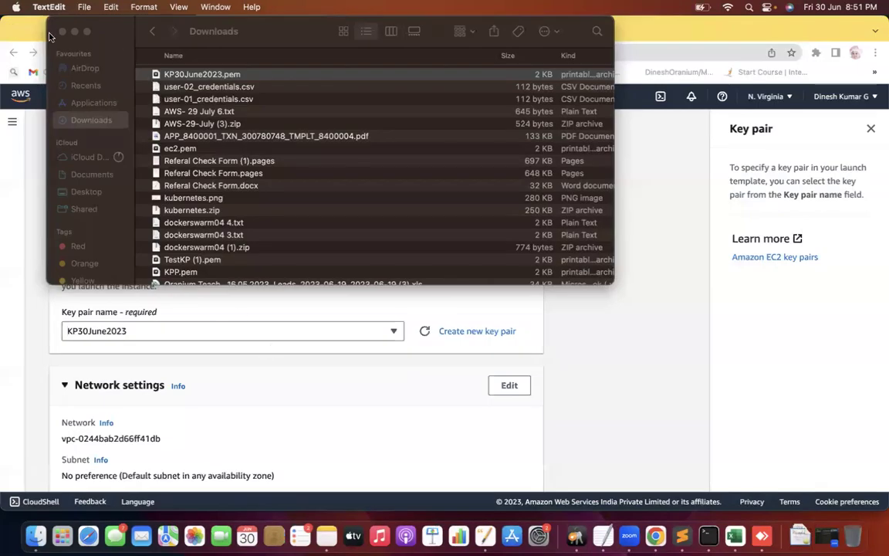
left_click(61, 33)
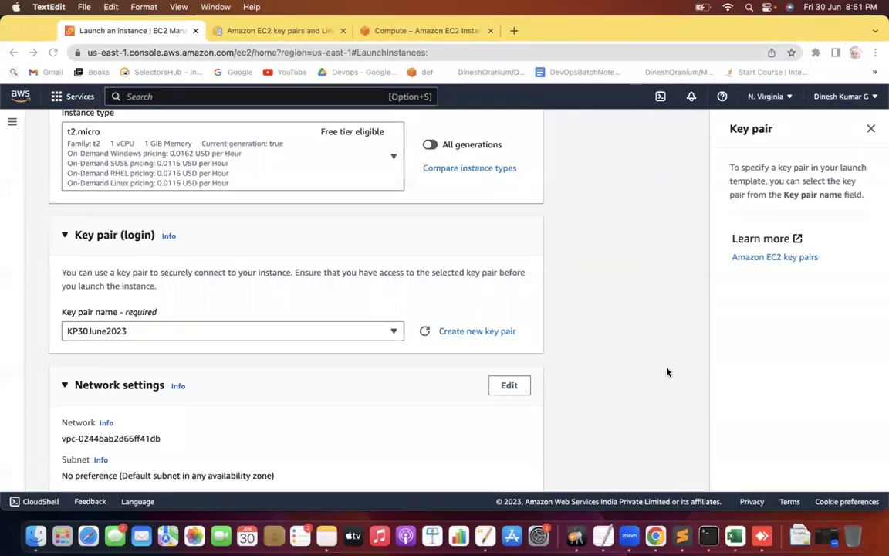
key("super+Tab")
scroll(626, 360, "down", 5)
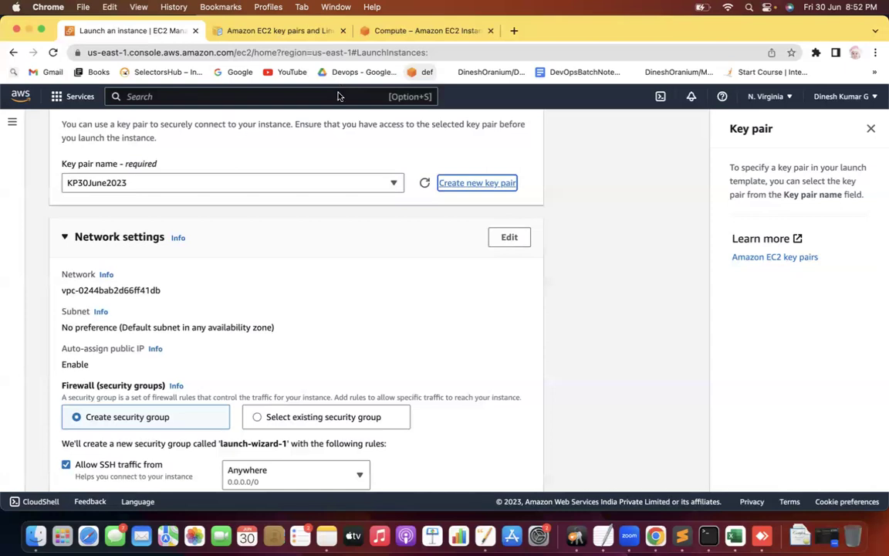
Step: Switch to the Sublime Text notes and annotate the key line with "(AWS EC2)" after Public key and "(User)" after Private key
left_click(682, 535)
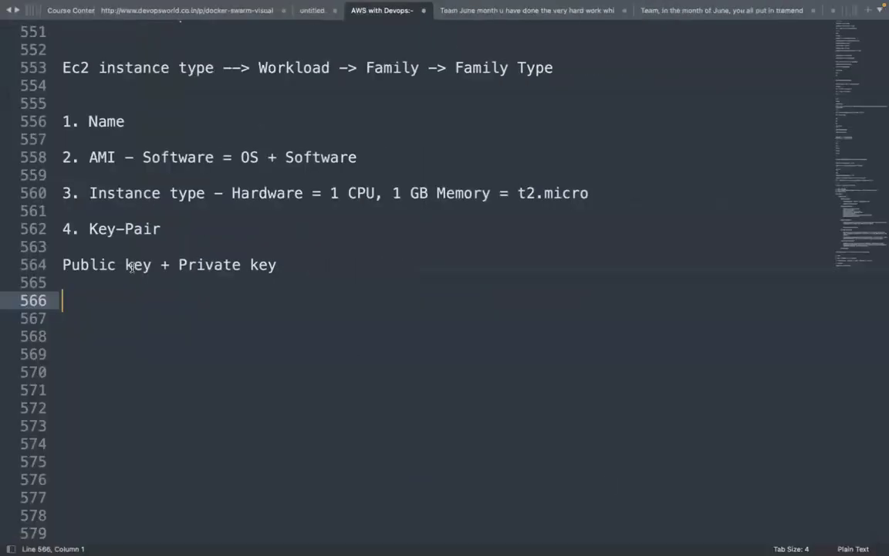
left_click_drag(89, 229, 125, 228)
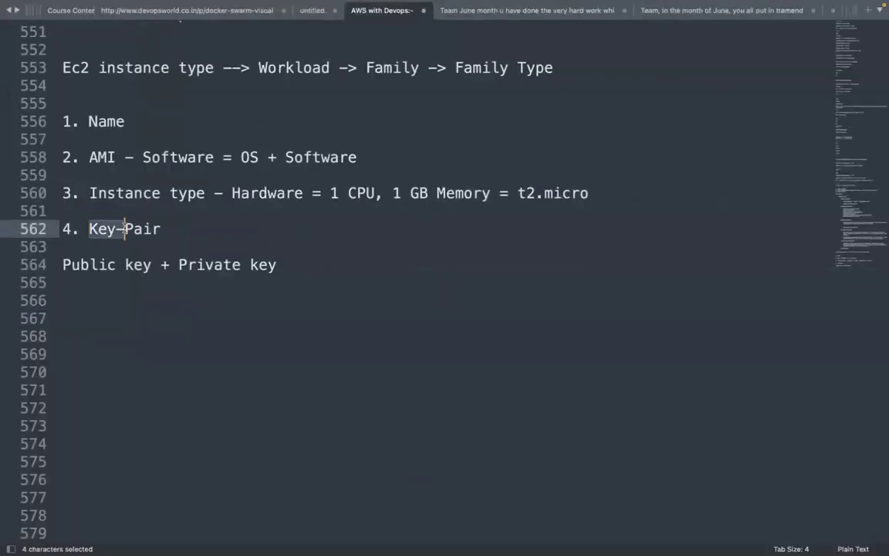
left_click(292, 263)
left_click(158, 264)
type("(AWS ")
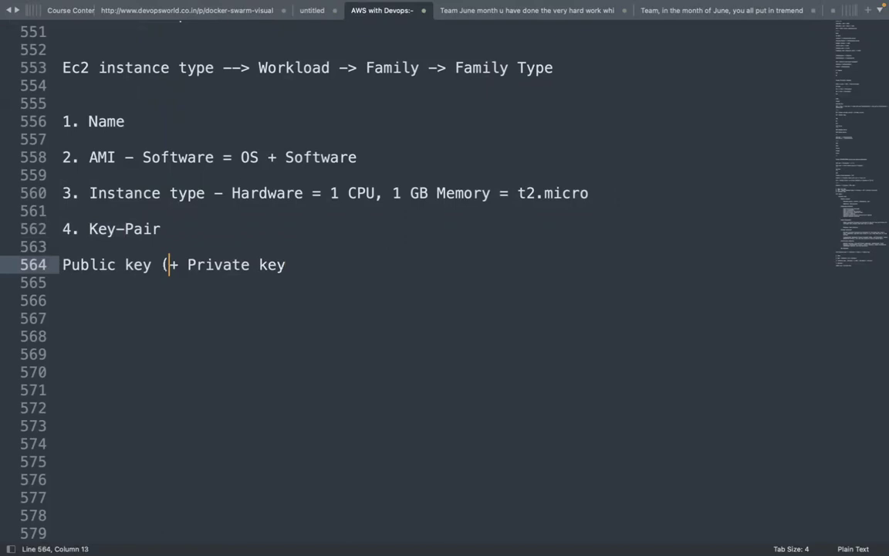
type("EC2)")
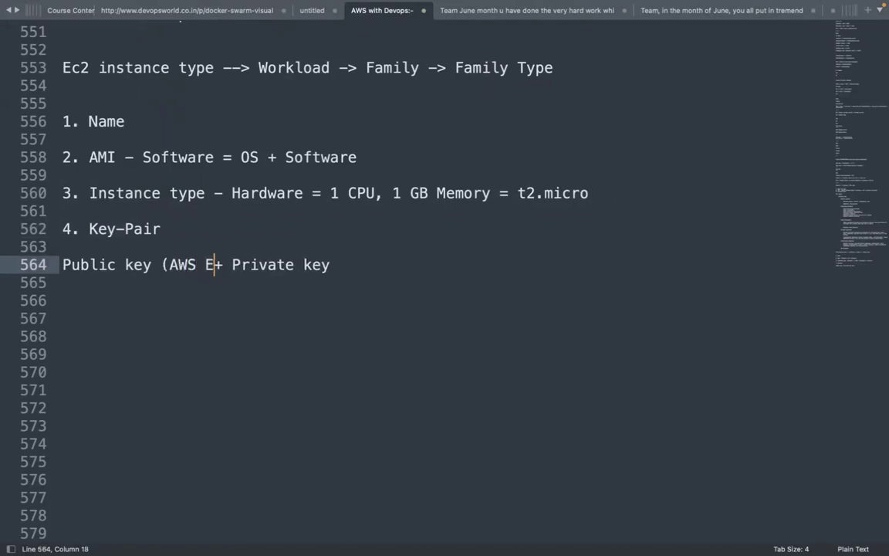
left_click(372, 264)
type("(")
type("User")
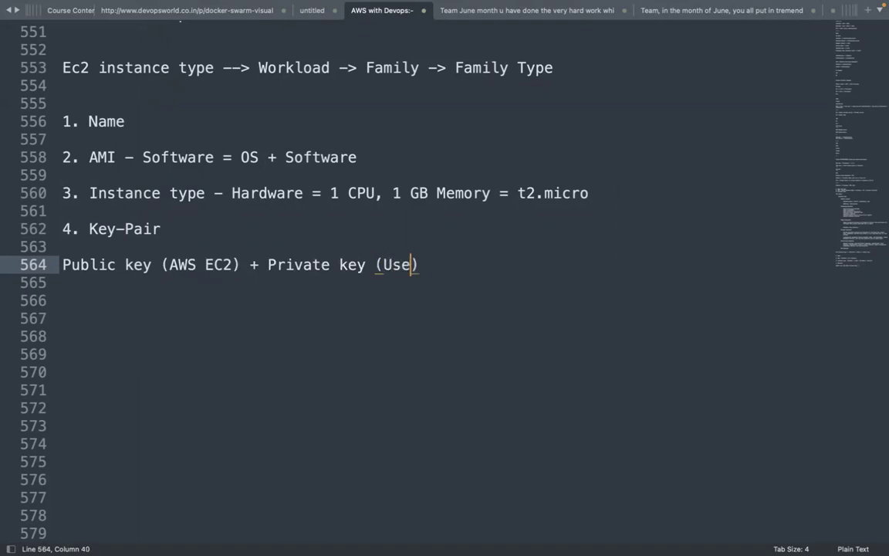
Step: Add item 5 below the key line, reading "Linux --> SSH Protocal"
left_click(63, 300)
type("5.")
key("ctrl+Left")
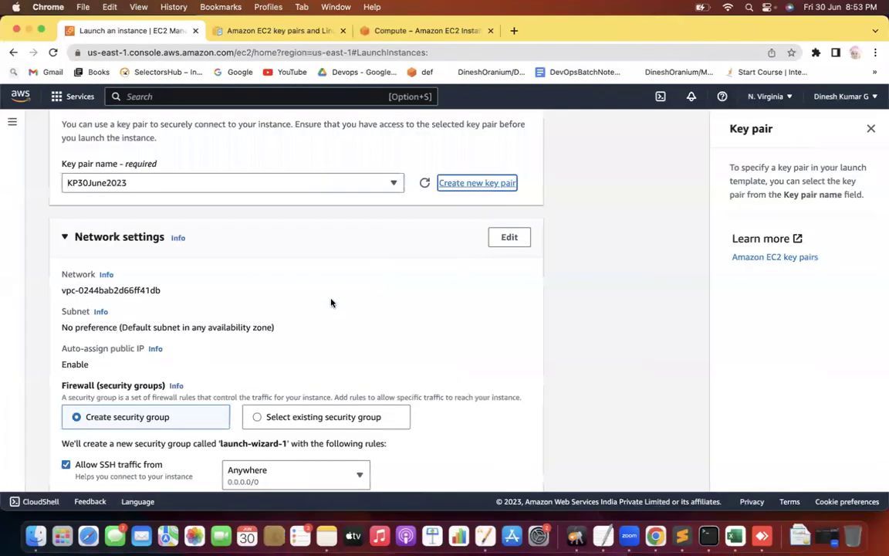
key("ctrl+Right")
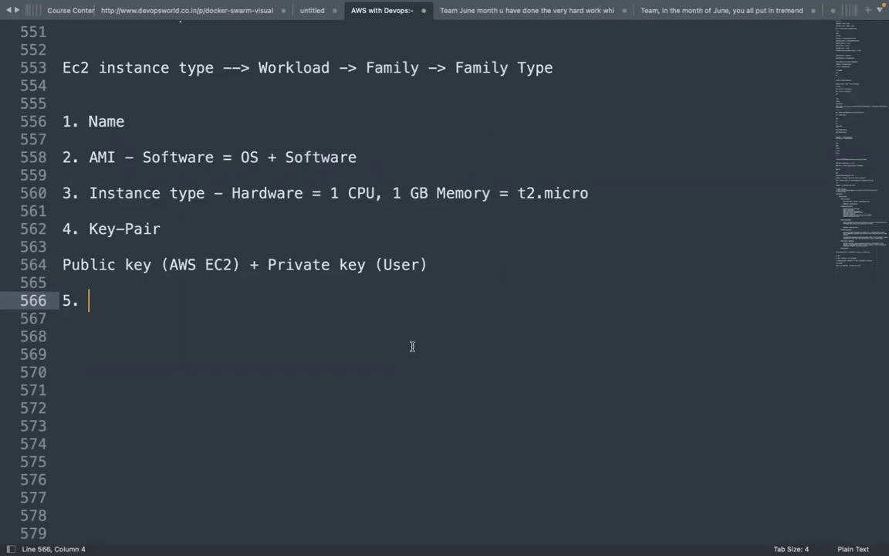
type("Linux --> ")
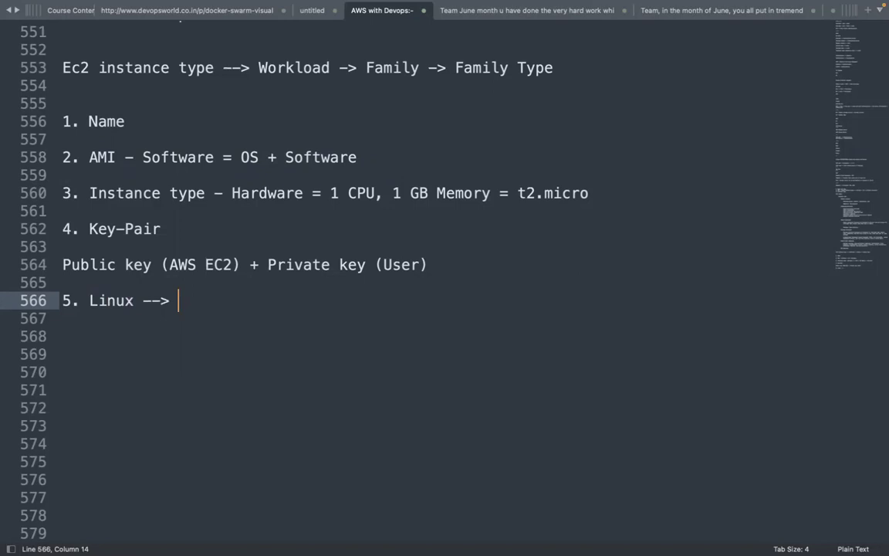
type("SSH Protocal")
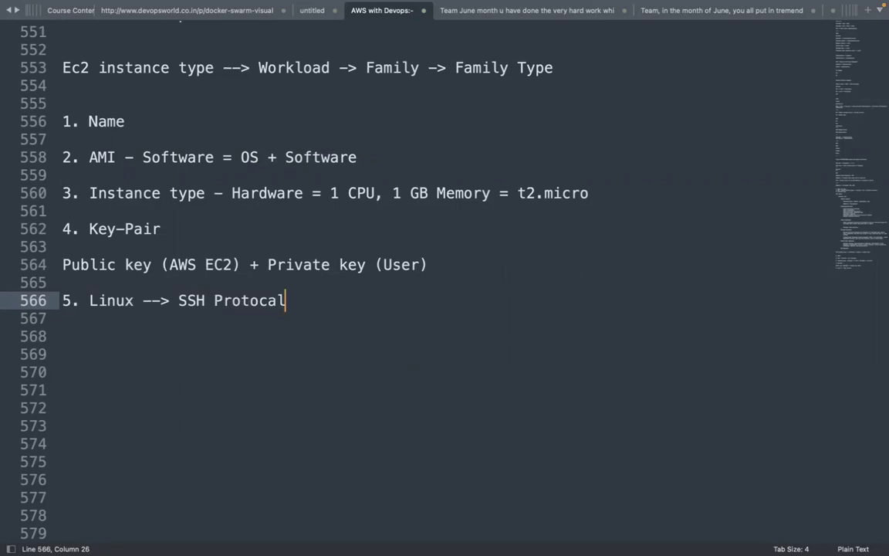
Step: Add the line "Windows -> RDP Protocal" below item 5, indented to align with the word Linux
key("Return")
key("Return")
type("Window")
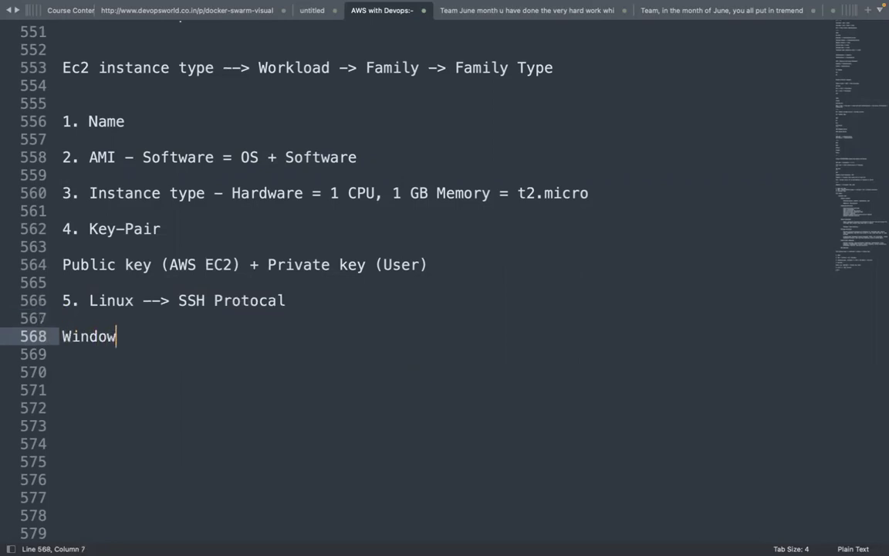
type("s -> RDP Pro")
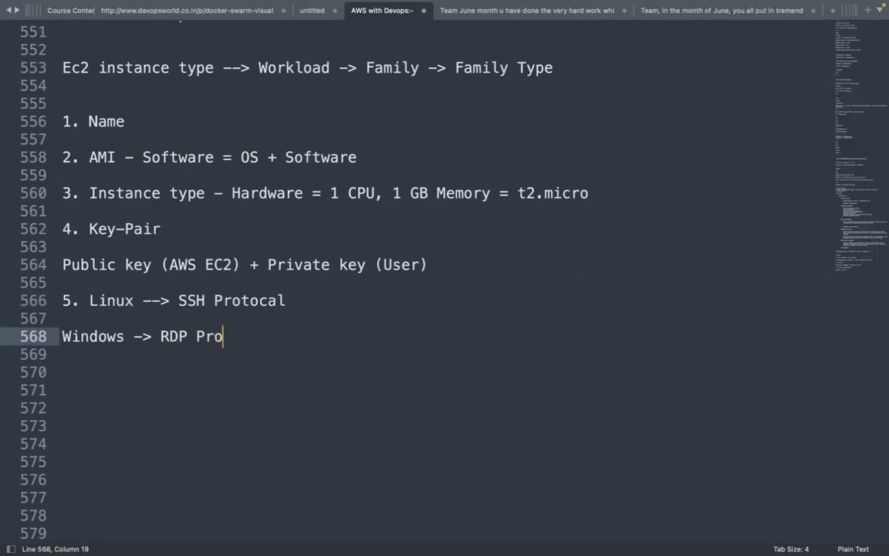
type("tocal")
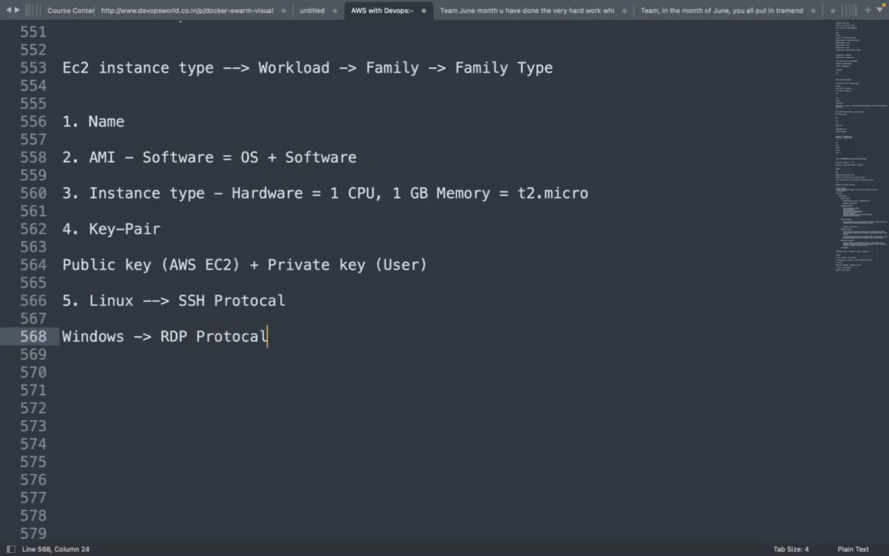
triple_click(60, 337)
key("Tab")
left_click(90, 336)
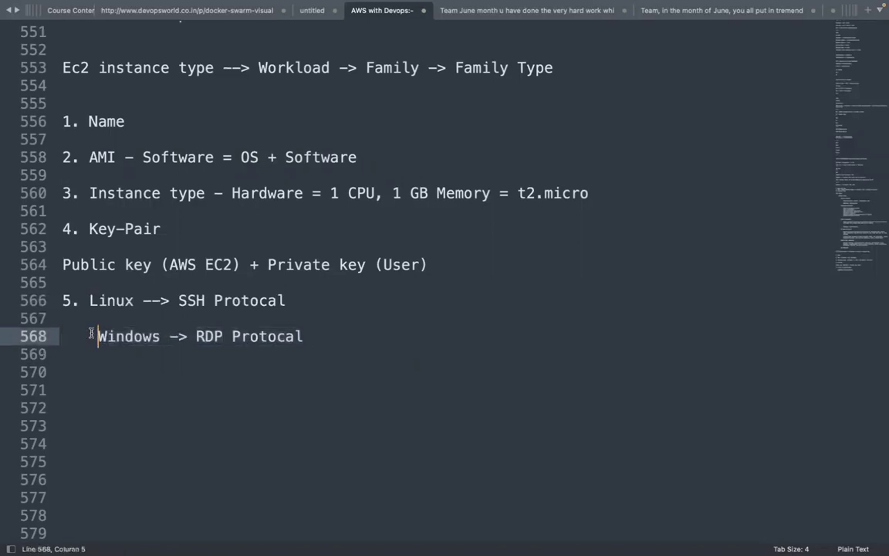
key("BackSpace")
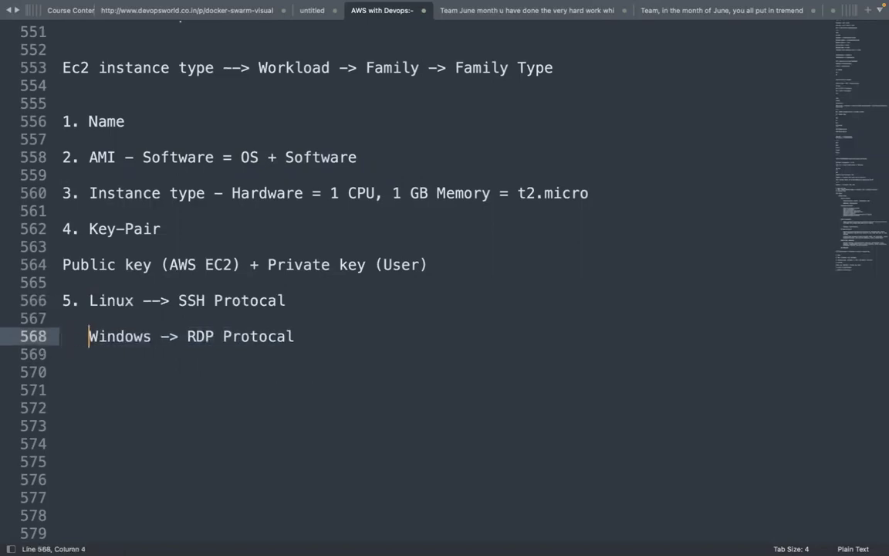
Step: Append "/ Security shell" to the Linux SSH line
left_click(298, 303)
type("Security sheel")
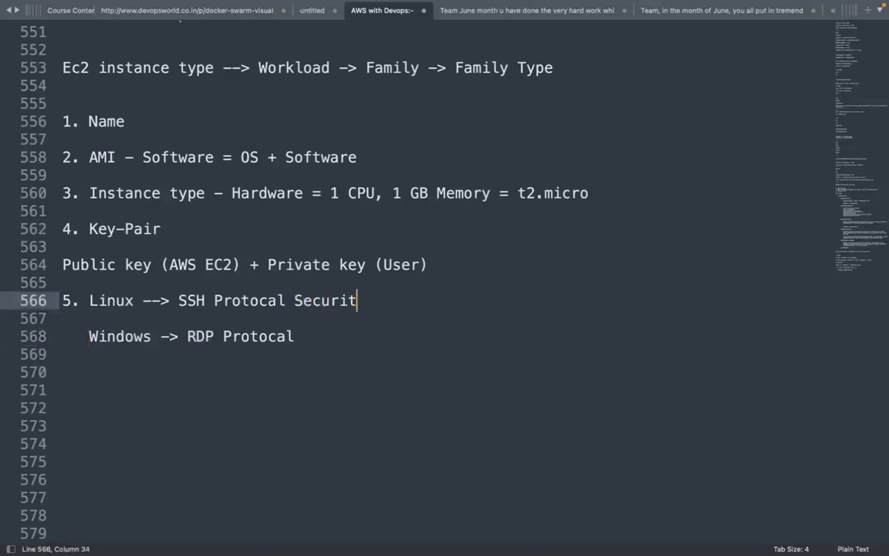
key("BackSpace")
key("BackSpace")
type("ll")
left_click(293, 301)
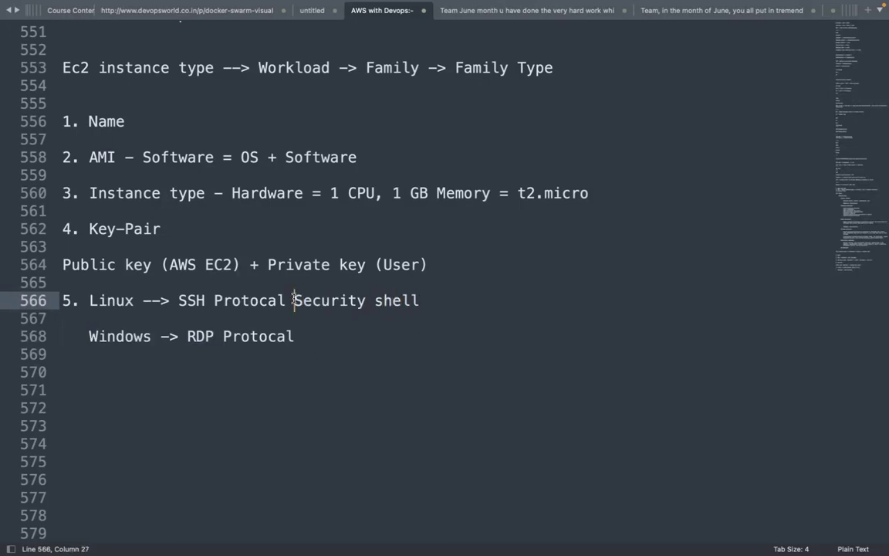
type("/")
Step: Append "/ Remote Desktop" to the Windows RDP line
key("Down")
key("Down")
type("/")
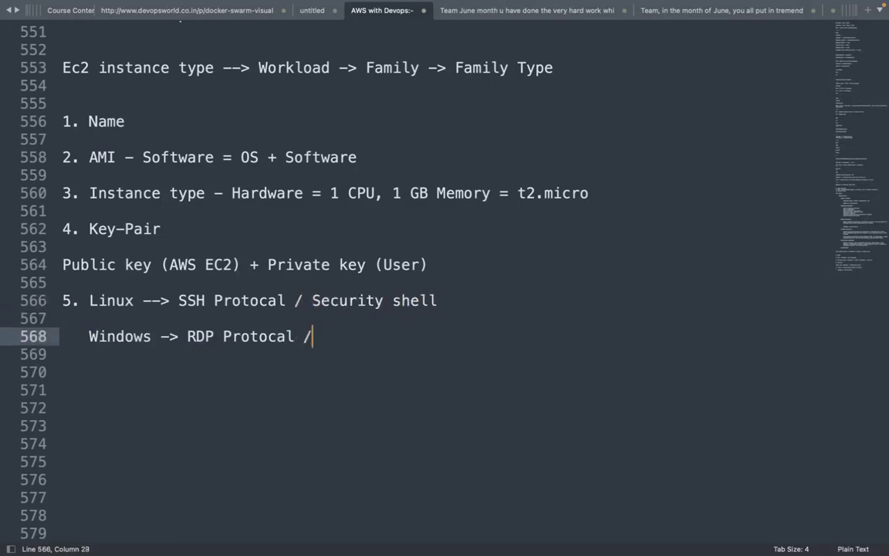
type(" Remote ")
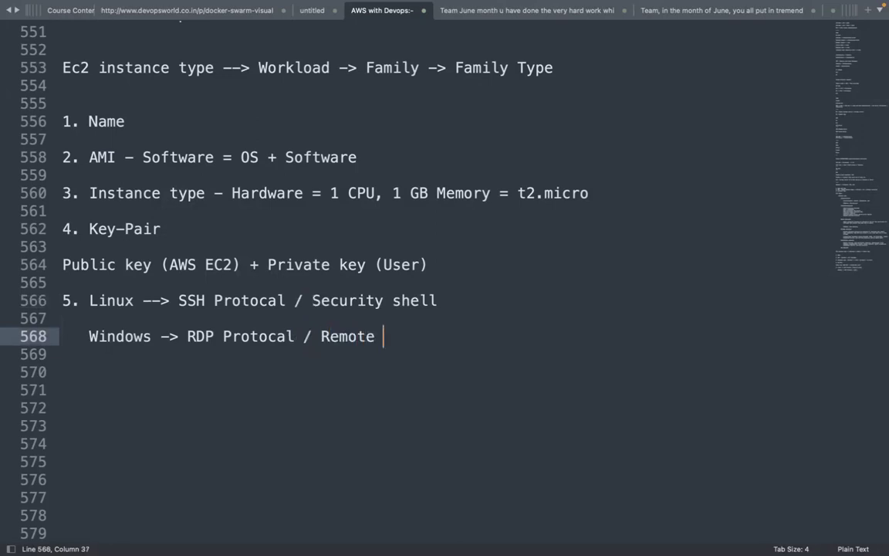
type("Desktop")
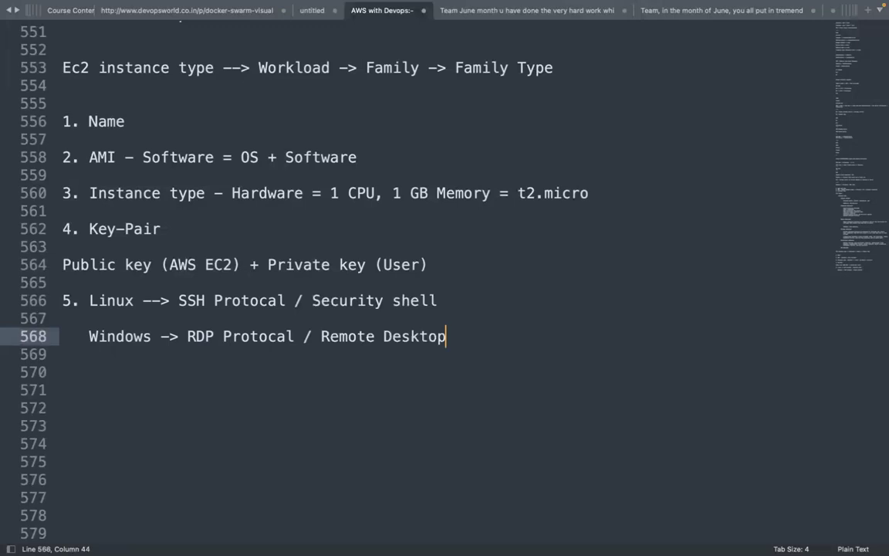
Step: Write the note "In AWS, In Default, everything will be denied." on line 571, below the Windows line and two blank lines
key("Return")
key("Return")
key("Return")
key("BackSpace")
key("BackSpace")
key("BackSpace")
type("I")
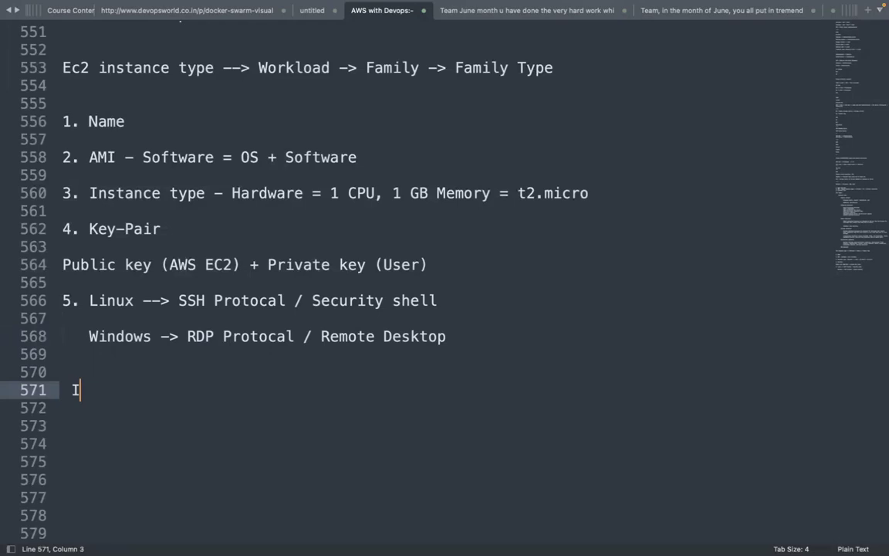
type("n AWS, ")
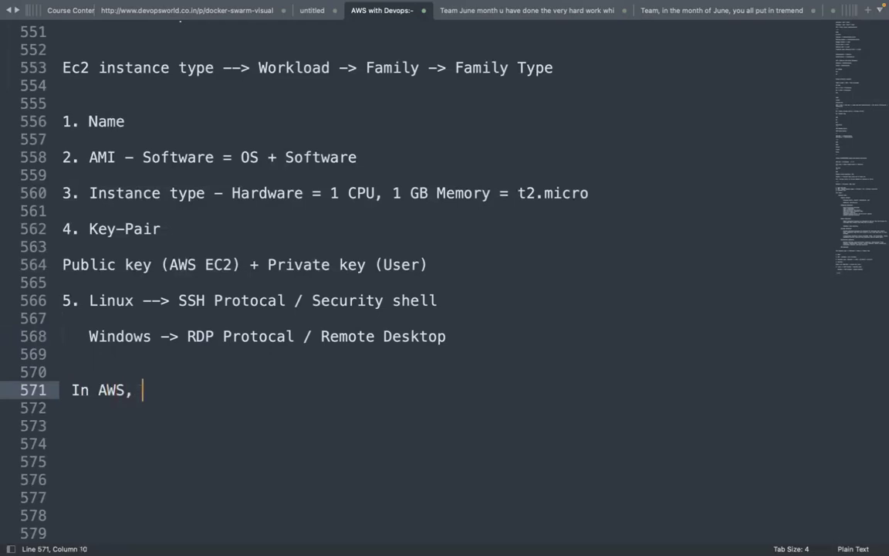
type("In Default ")
type(" e")
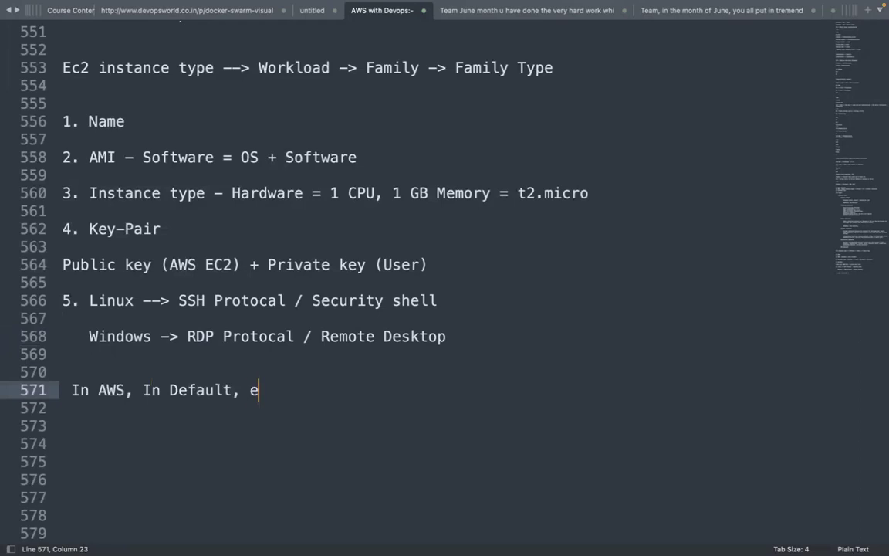
type("verything ")
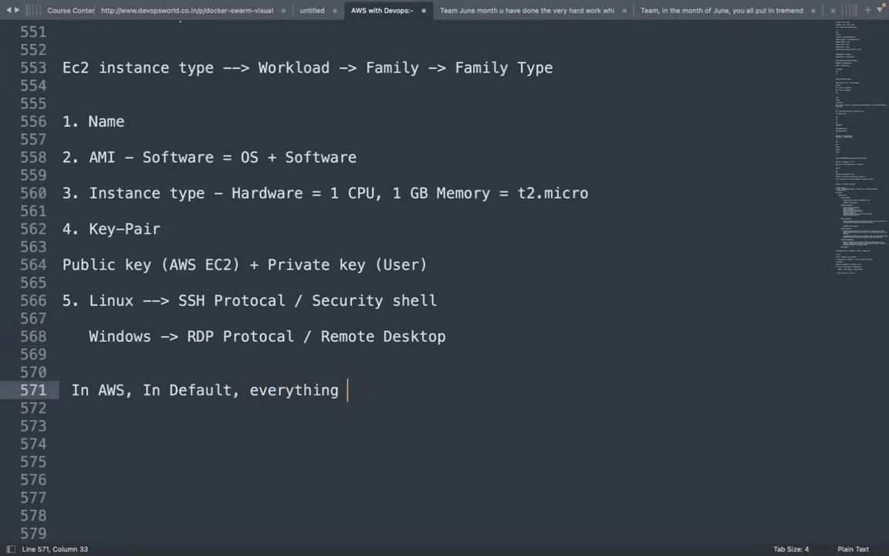
type("will be denied.")
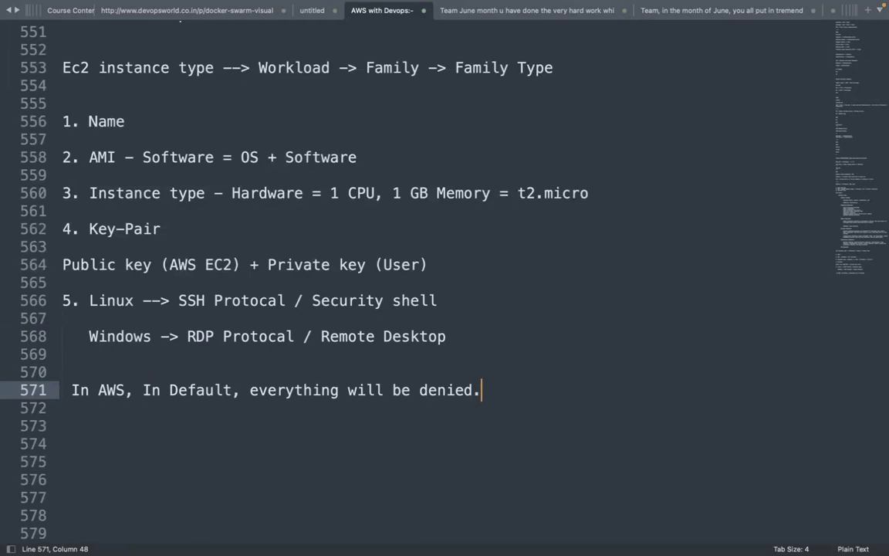
Step: Add the line "VM <-- PM" on line 573, below the default-deny note
key("Return")
key("Return")
type("VM")
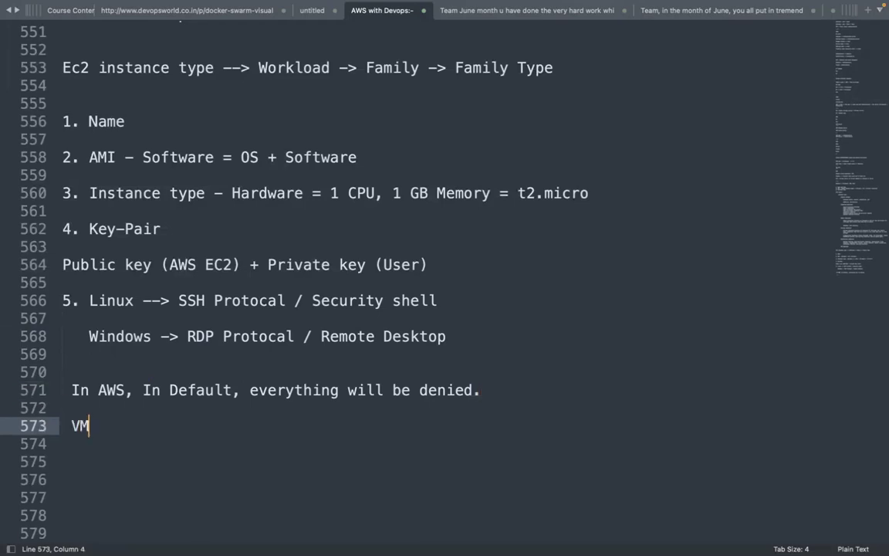
key("BackSpace")
type("irtual")
key("BackSpace")
key("BackSpace")
key("BackSpace")
key("BackSpace")
key("BackSpace")
key("BackSpace")
key("BackSpace")
type("M")
key("Return")
key("BackSpace")
type("--")
key("Left")
type("<")
key("Right")
key("Right")
type("PM")
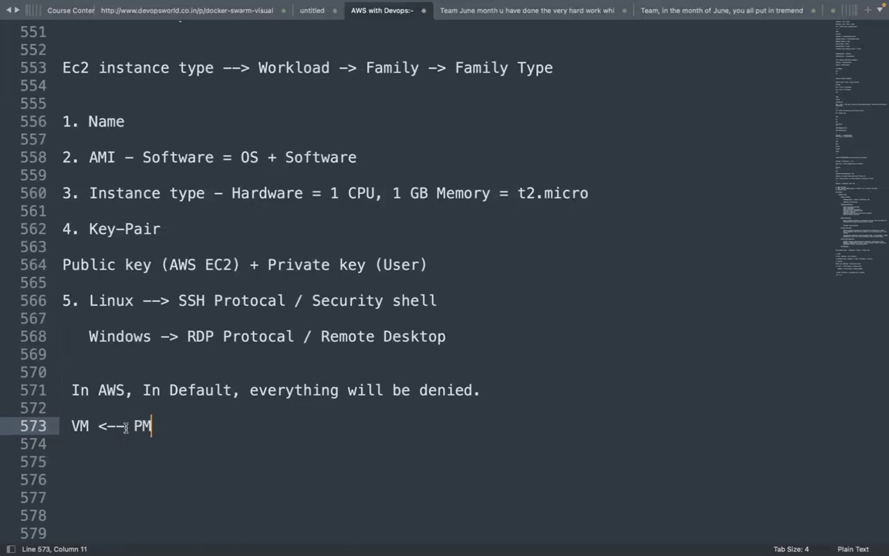
Step: Highlight PM and VM in turn in the "VM <-- PM" line to point out each side of the connection
left_click_drag(125, 425, 170, 426)
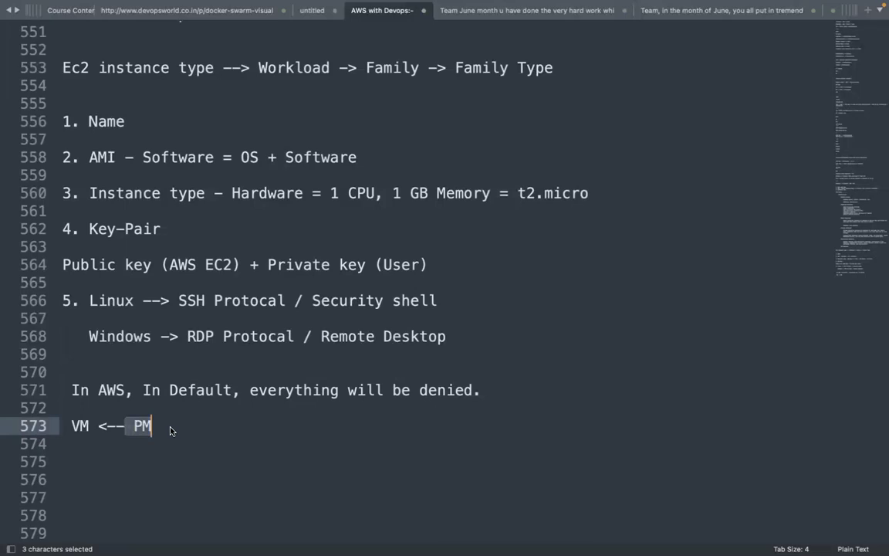
left_click(66, 439)
left_click_drag(71, 425, 89, 425)
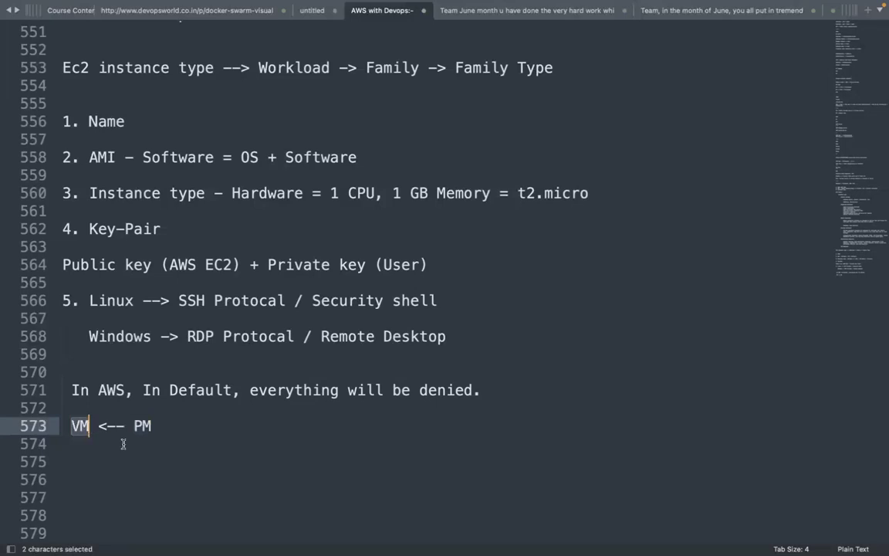
left_click(68, 443)
left_click_drag(126, 425, 190, 424)
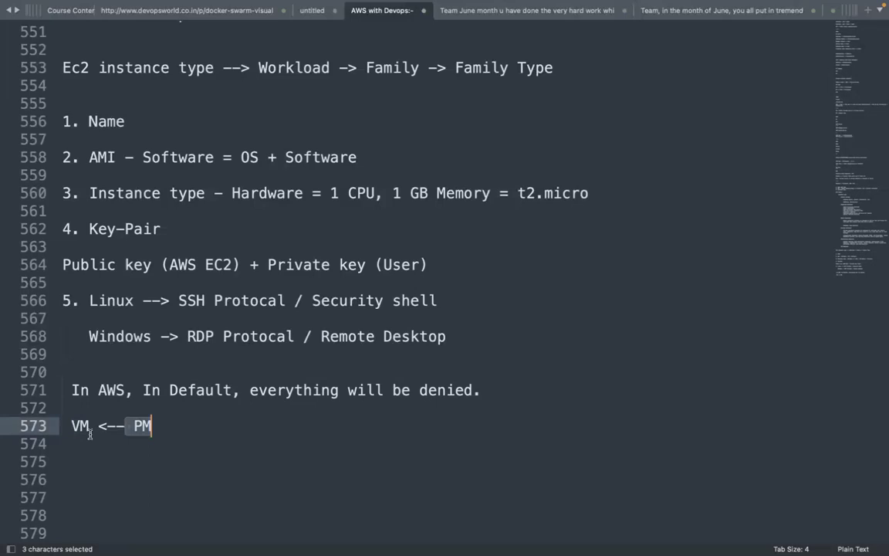
Step: Insert a "<--" arrow in front of "VM" on line 573
left_click_drag(70, 426, 80, 426)
key("Left")
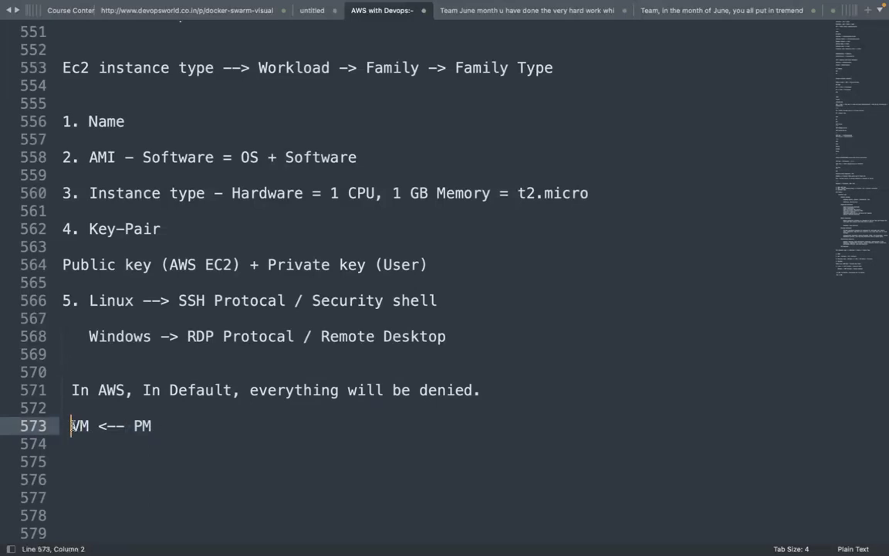
type("--")
key("Left")
key("Left")
key("Left")
type("<")
key("Left")
key("Left")
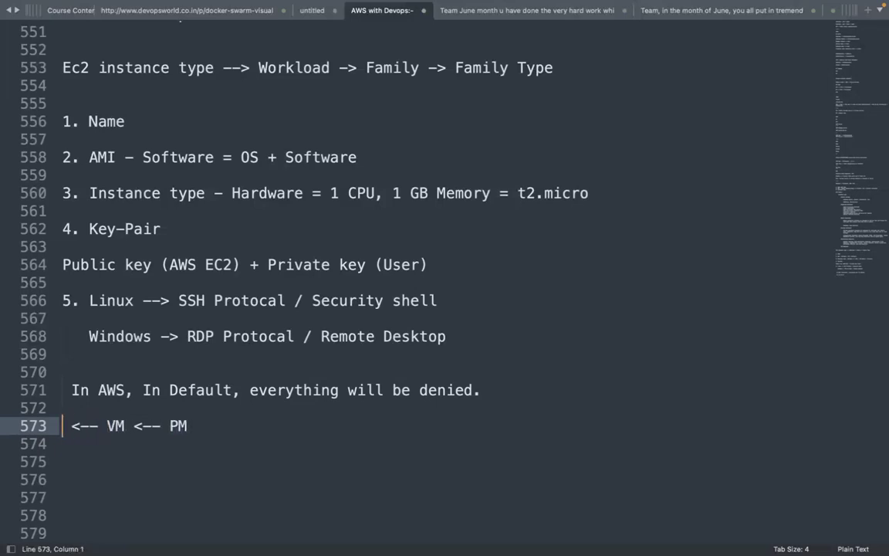
Step: Put "User" at the start of line 573 and make the arrow in front of "VM" read "-->"
type("User")
key("Right")
key("Right")
key("Right")
key("Right")
key("Right")
key("BackSpace")
key("BackSpace")
key("BackSpace")
key("BackSpace")
type("--> ")
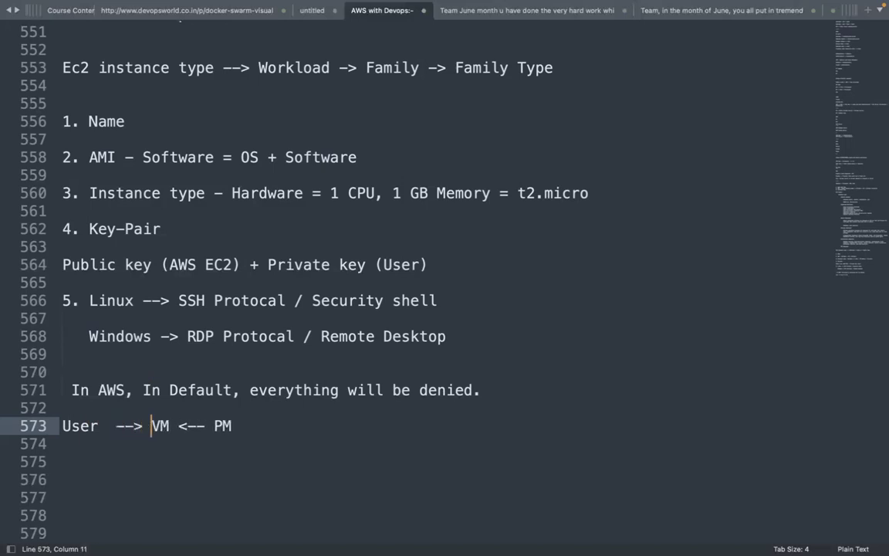
type("Firewa")
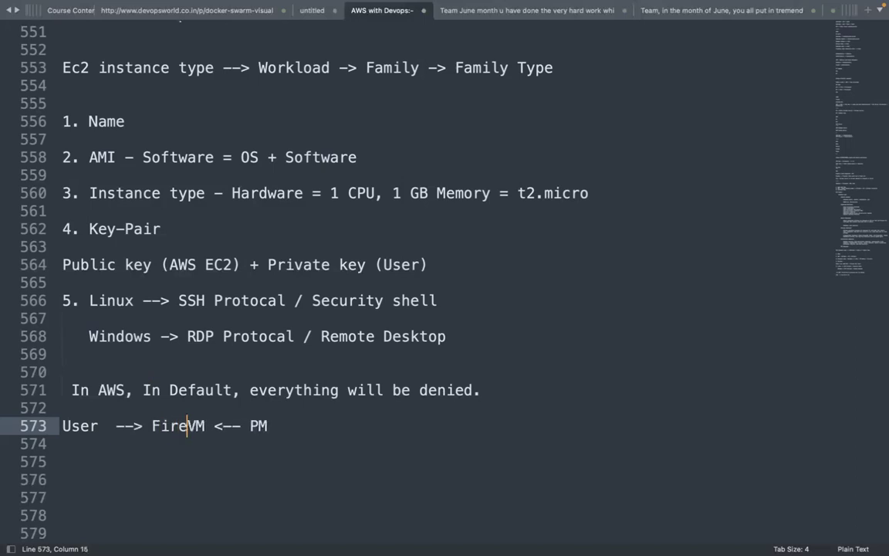
key("BackSpace")
key("BackSpace")
key("BackSpace")
key("BackSpace")
key("BackSpace")
key("BackSpace")
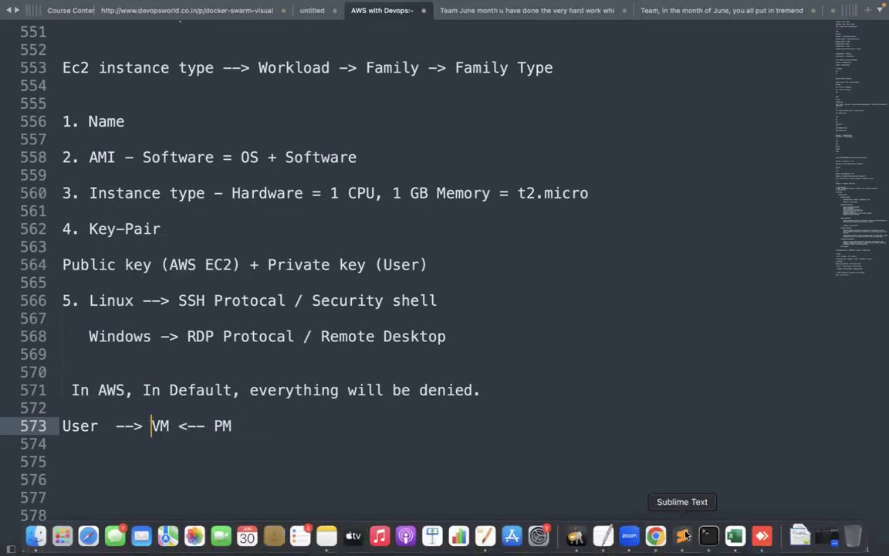
Step: Switch to Chrome and open the Miro whiteboard site in a new browser tab
left_click(655, 535)
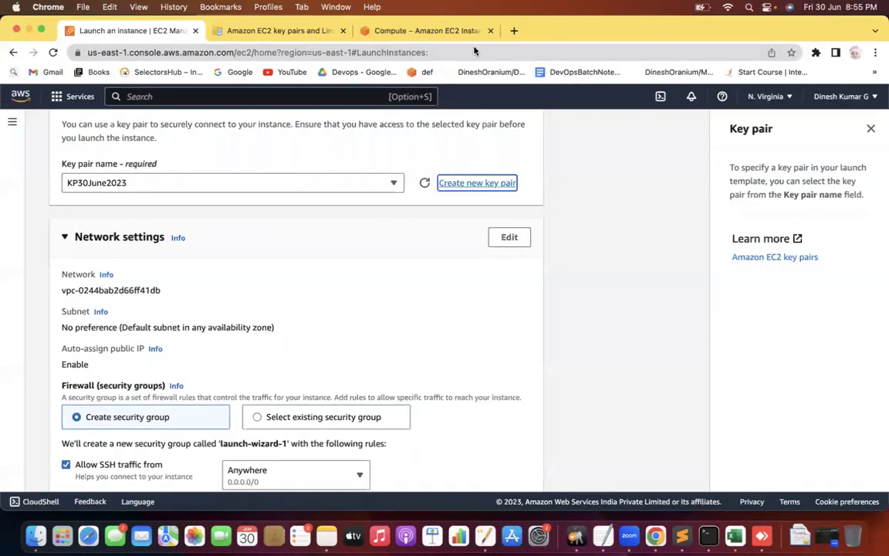
left_click(514, 31)
type("mir")
key("Return")
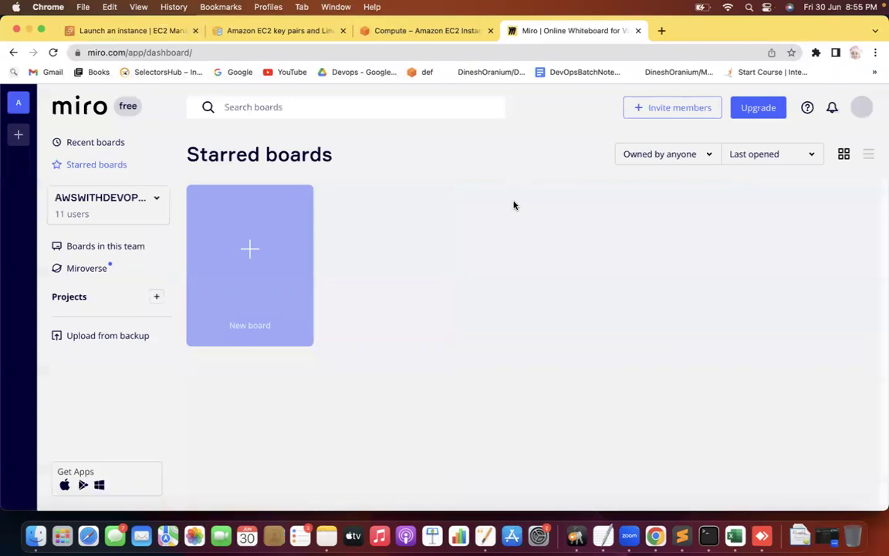
Step: Try to create a new Miro board, view the team's user list, and return to the dashboard
left_click(268, 224)
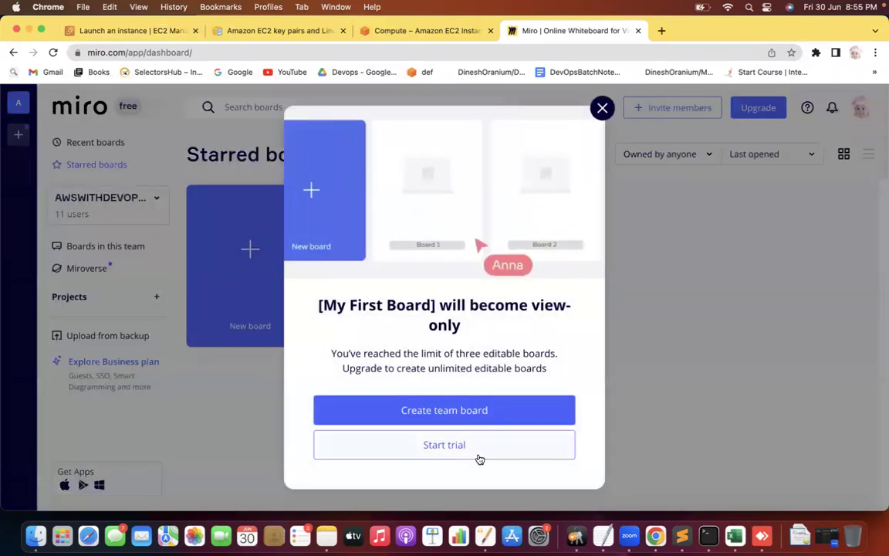
left_click(602, 107)
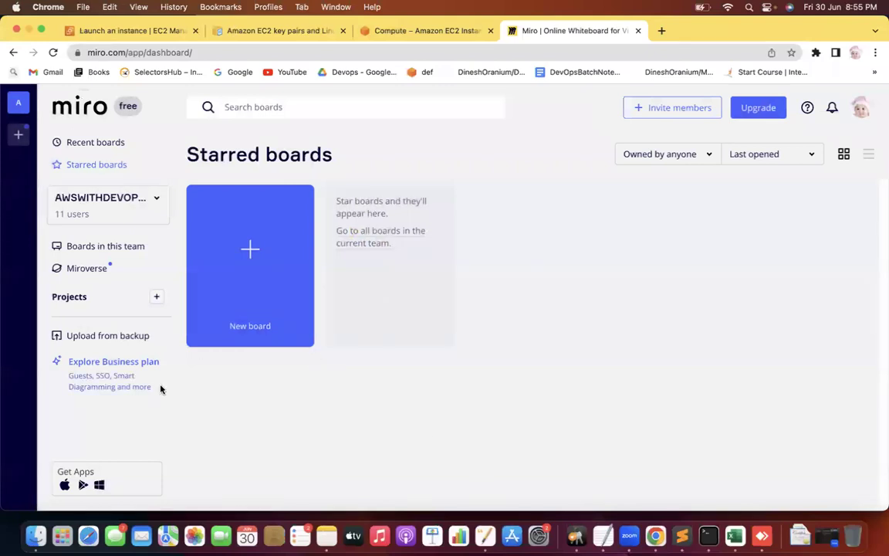
left_click(83, 216)
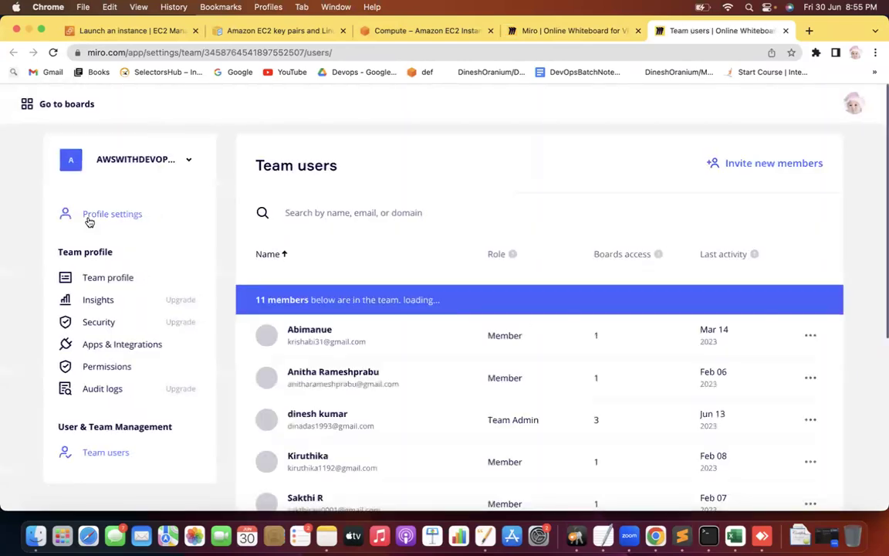
left_click(545, 34)
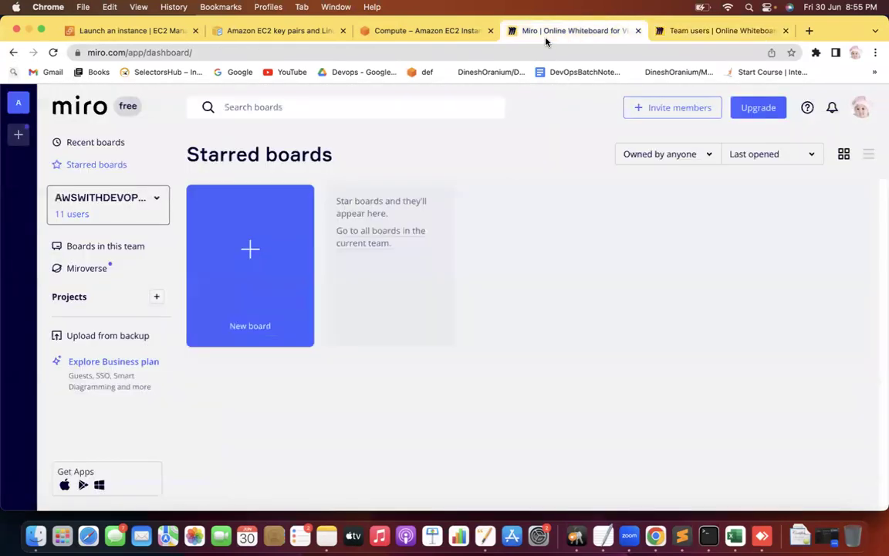
Step: Request a new board again, check the trial's upgrade plans, and dismiss them
left_click(235, 288)
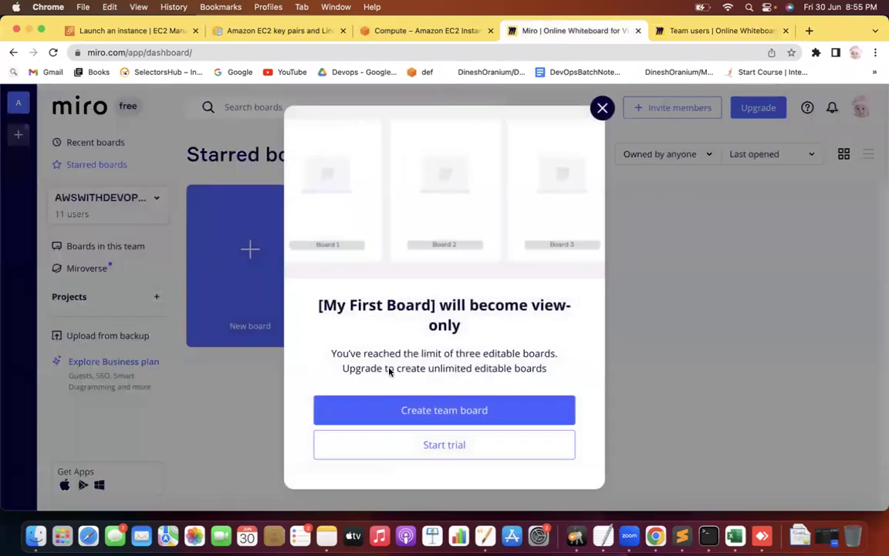
left_click(452, 452)
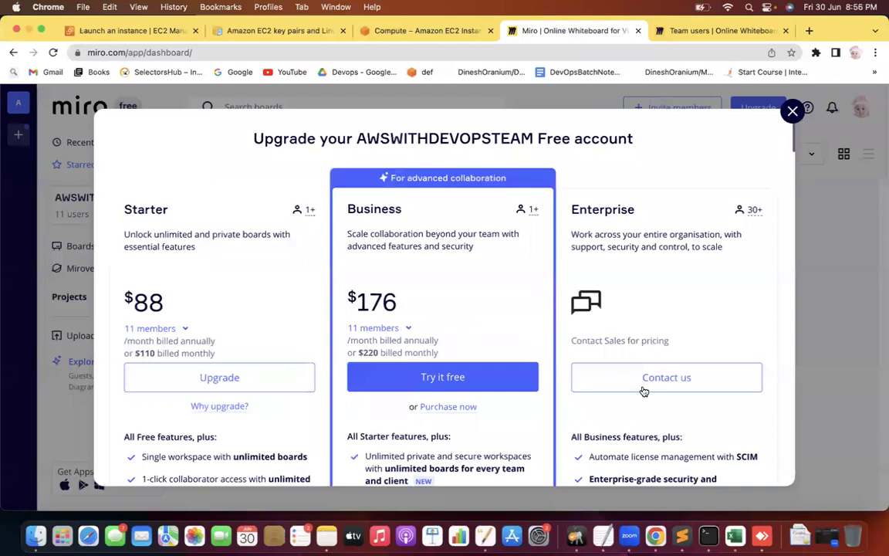
left_click(793, 114)
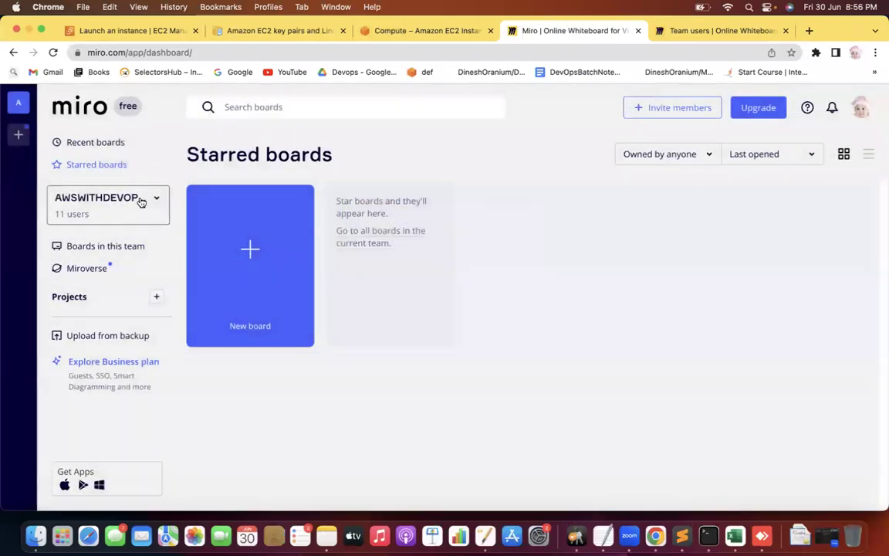
Step: Try to create a new Miro team named "AWS-Devops-8Pm-June", dismiss the plan choice, and check the current team's options
left_click(19, 136)
left_click(365, 312)
type("AWS-")
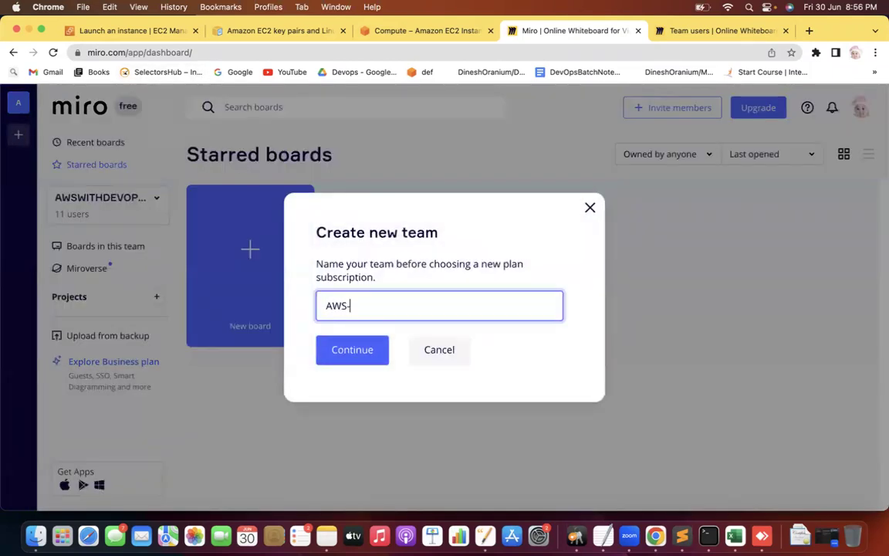
type("Devops-8Pm-J8ne")
key("BackSpace")
key("BackSpace")
type("une")
left_click(353, 352)
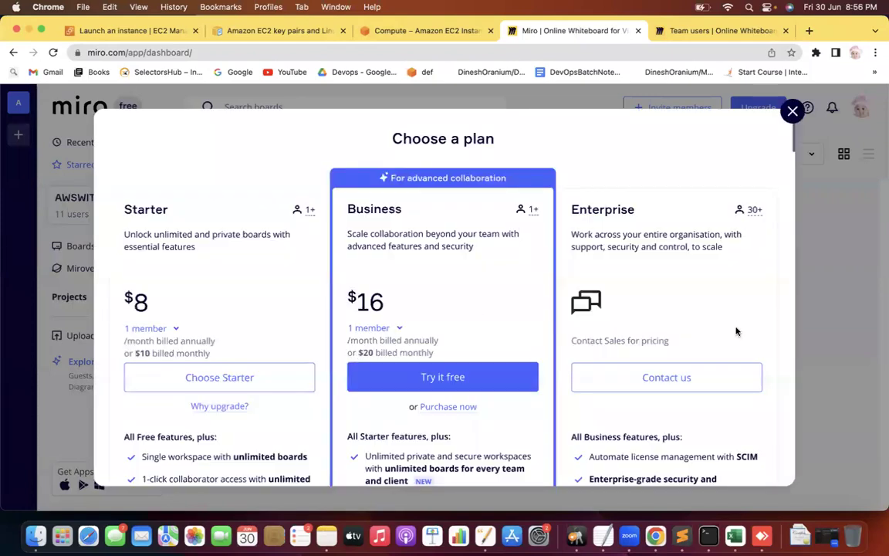
left_click(793, 111)
left_click(98, 206)
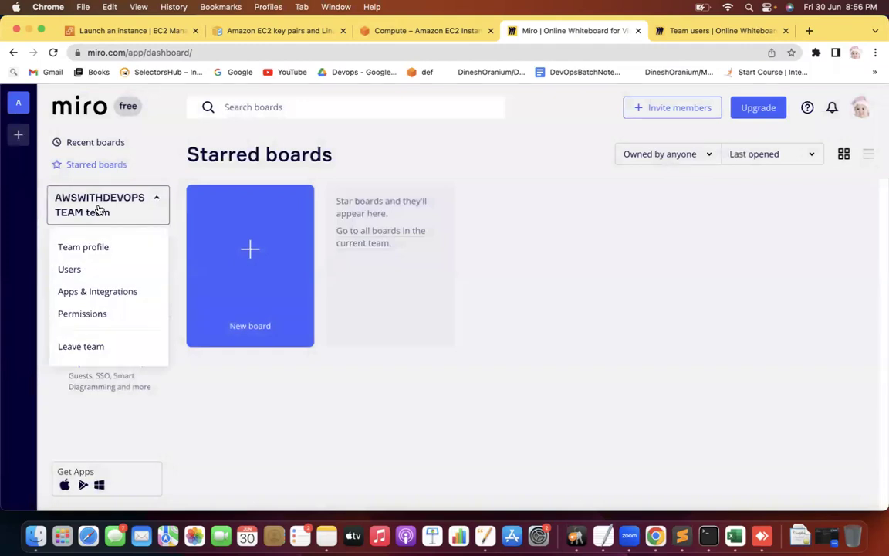
left_click(456, 464)
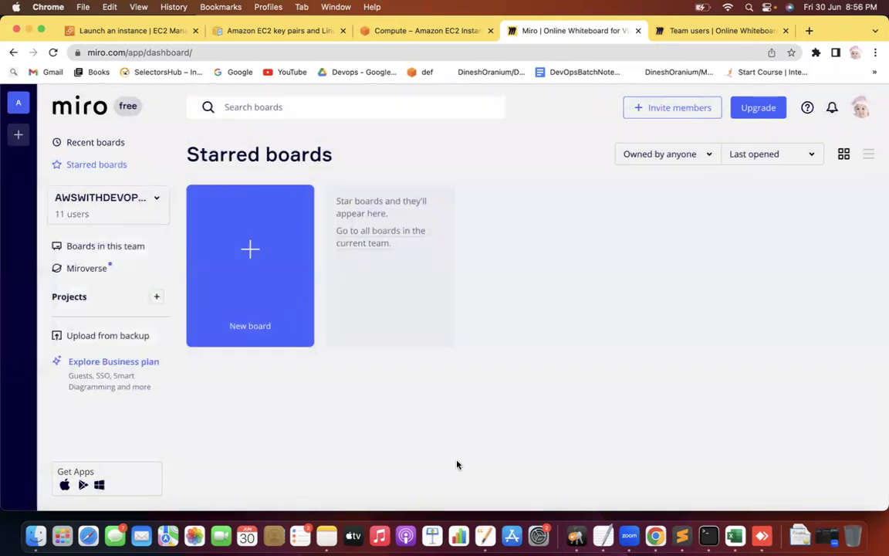
Step: Open a new browser tab, leaving its address field empty
left_click(808, 32)
type("pass")
key("BackSpace")
key("BackSpace")
key("BackSpace")
key("BackSpace")
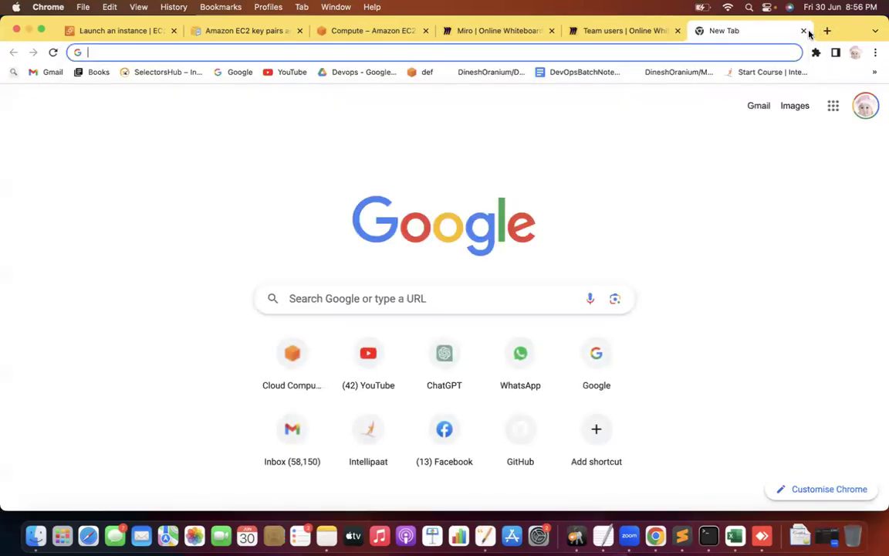
Step: Open Jamboard from the Google apps list and create a new blank jam
left_click(831, 108)
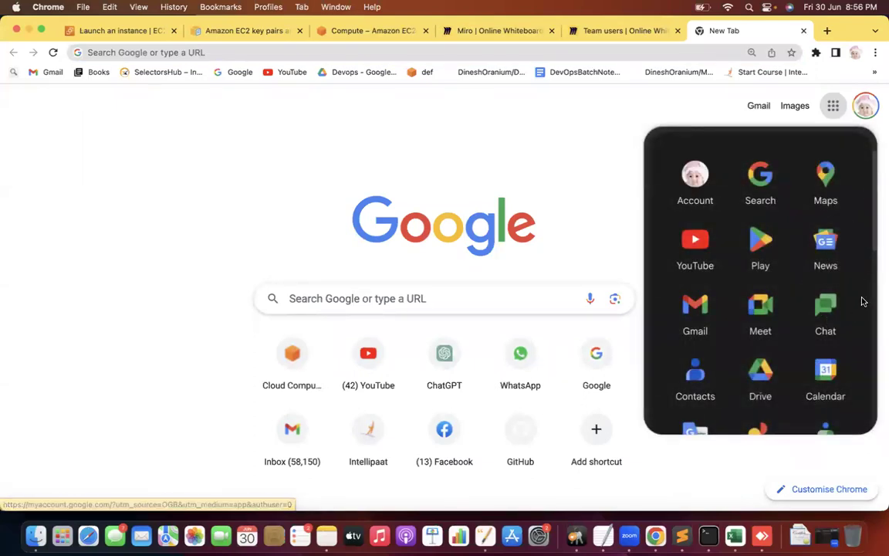
scroll(863, 302, "down", 1)
scroll(863, 301, "down", 5)
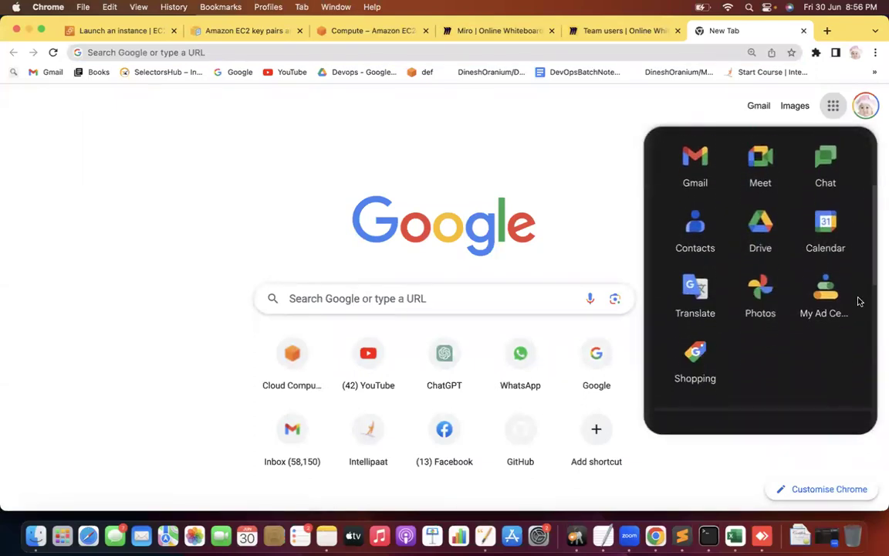
scroll(860, 302, "down", 1)
scroll(860, 302, "down", 10)
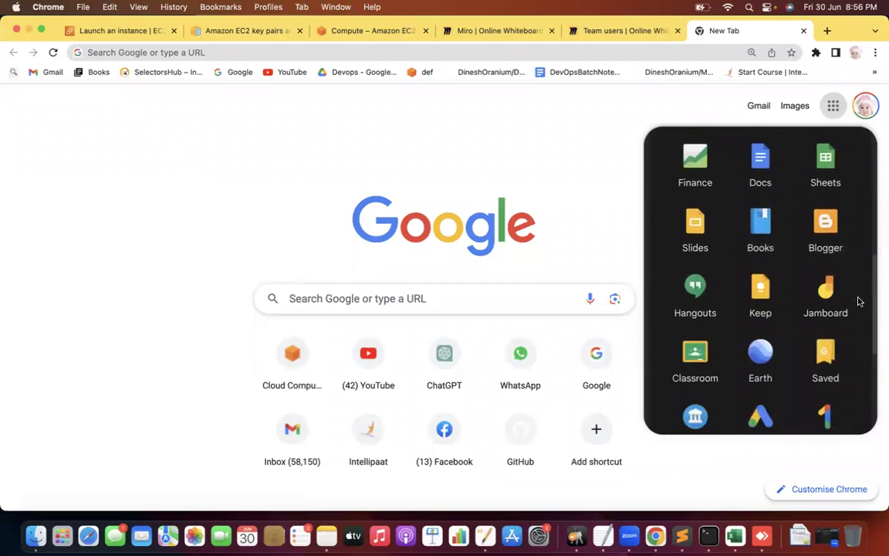
left_click(824, 243)
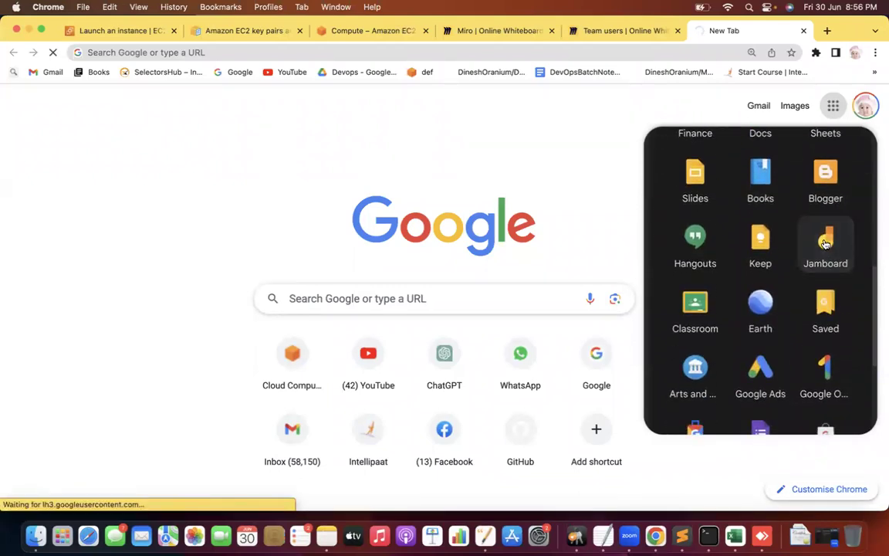
left_click(825, 244)
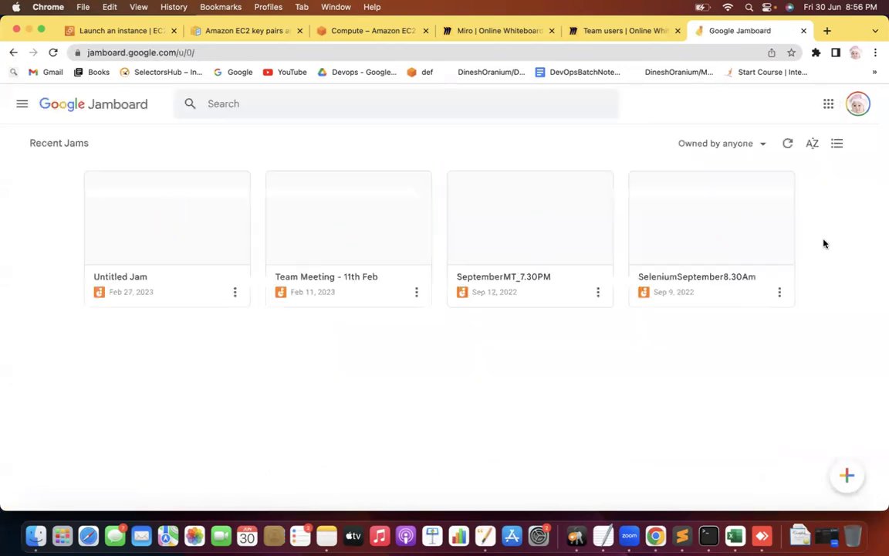
left_click(850, 486)
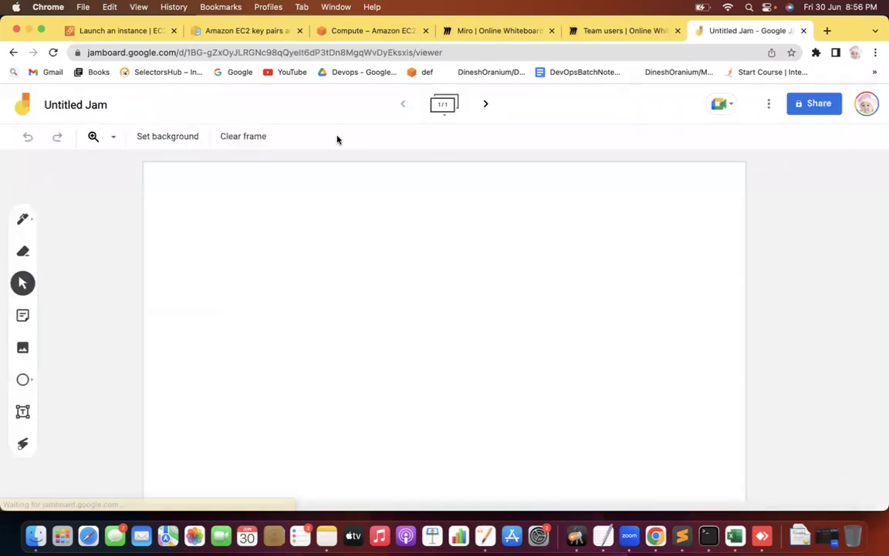
Step: Draw a square on the blank frame and move it to the frame's centre
left_click(22, 378)
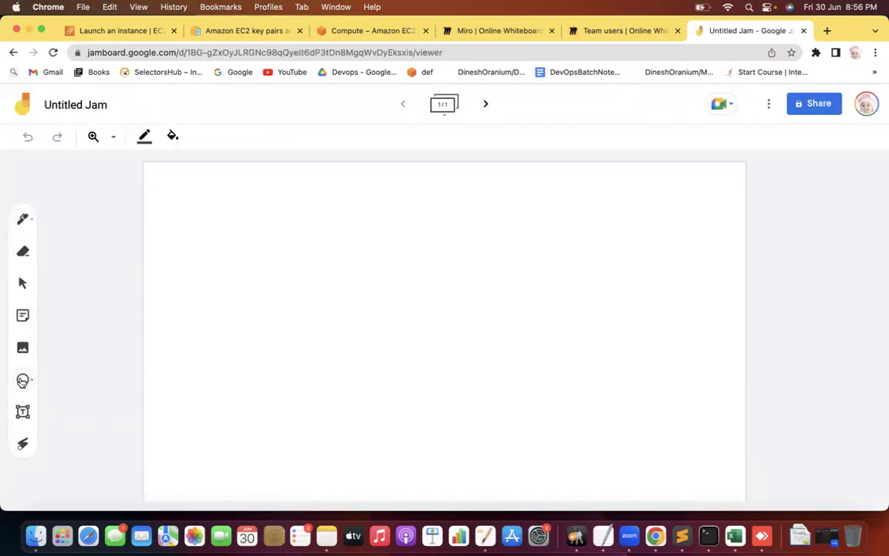
left_click(23, 379)
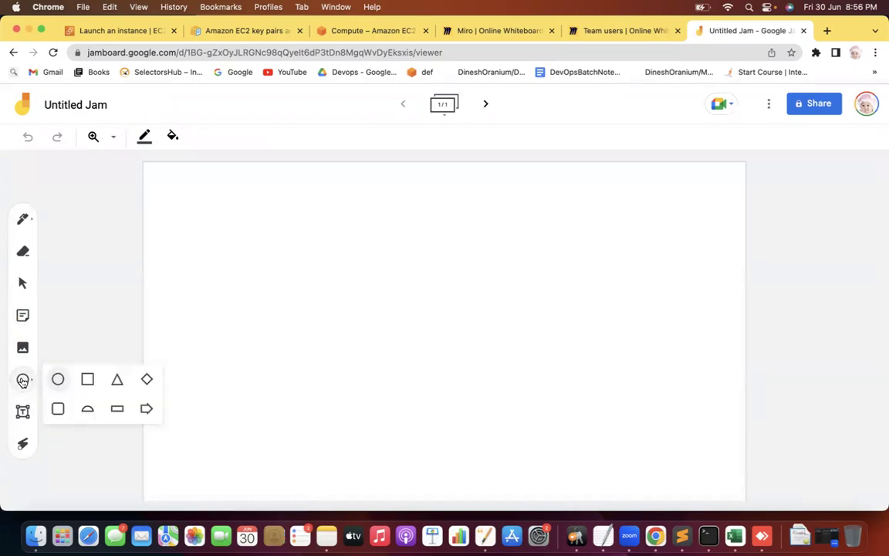
left_click(87, 379)
mouse_move(477, 251)
left_mouse_down()
mouse_move(493, 337)
mouse_move(595, 371)
mouse_move(655, 408)
left_mouse_up()
mouse_move(619, 350)
left_mouse_down()
mouse_move(484, 338)
mouse_move(477, 346)
left_mouse_up()
left_click(584, 325)
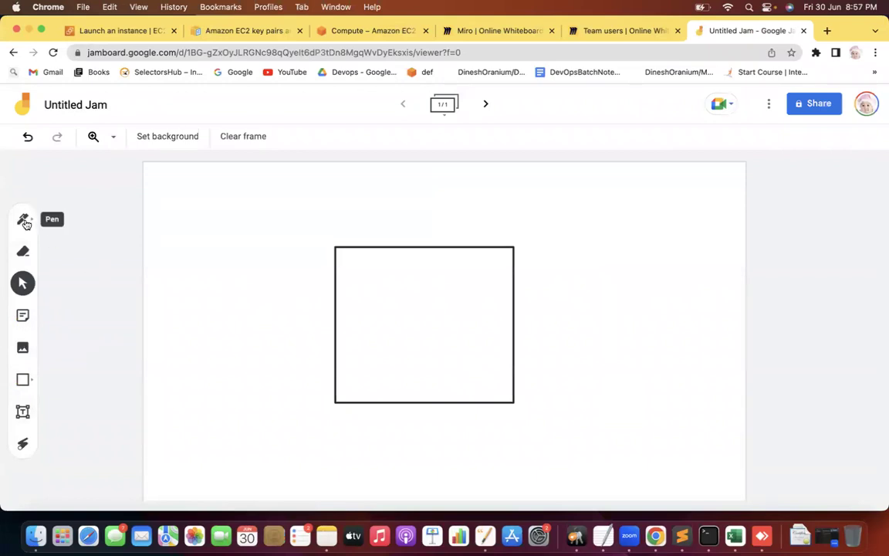
Step: Handwrite "VM" inside the square with the pen, then draw an arrow entering from its right side, crossed by a curved stroke at the tail
left_click(359, 333)
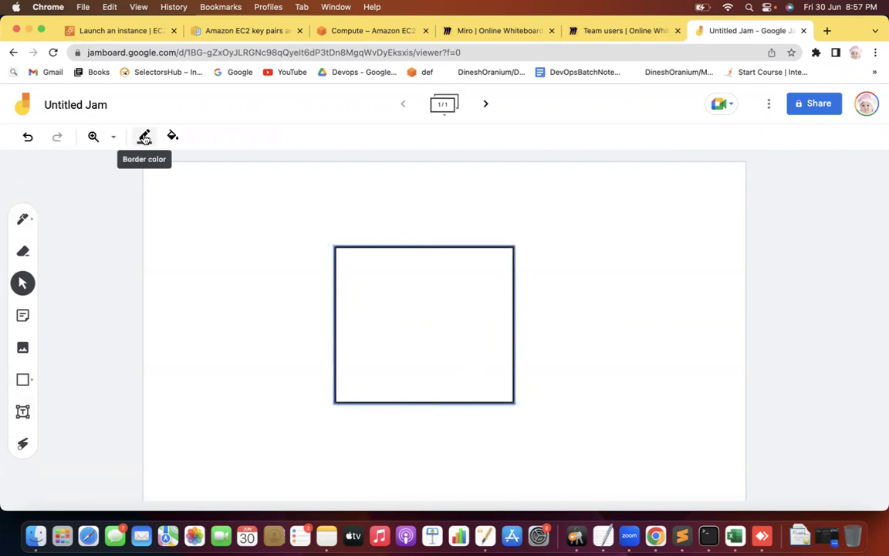
left_click(23, 217)
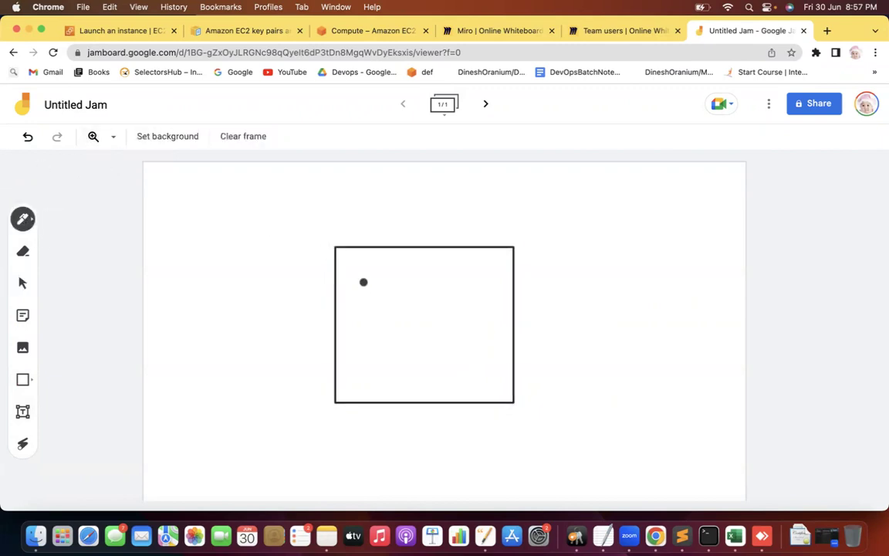
mouse_move(364, 281)
left_mouse_down()
mouse_move(389, 323)
mouse_move(394, 281)
mouse_move(409, 303)
mouse_move(441, 278)
mouse_move(454, 316)
left_mouse_up()
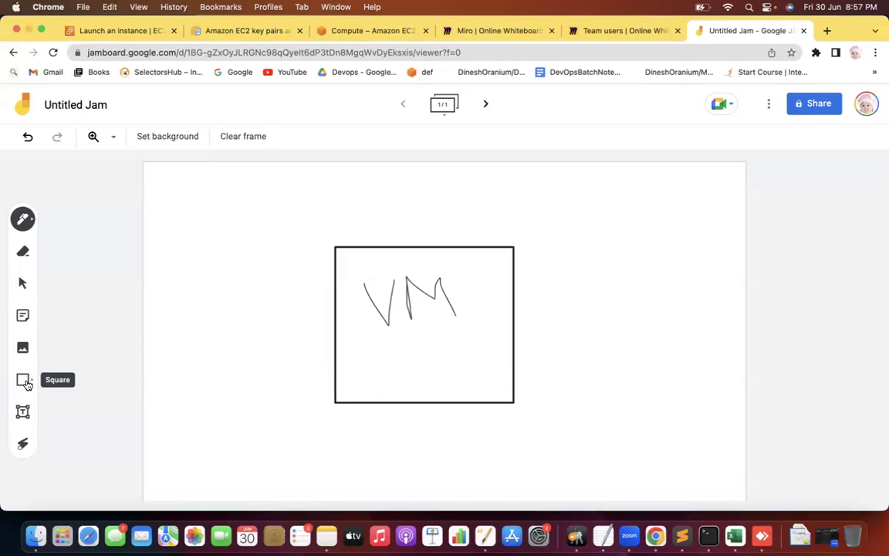
mouse_move(484, 342)
left_mouse_down()
mouse_move(624, 337)
mouse_move(486, 345)
mouse_move(525, 356)
left_mouse_up()
left_click_drag(630, 270, 592, 395)
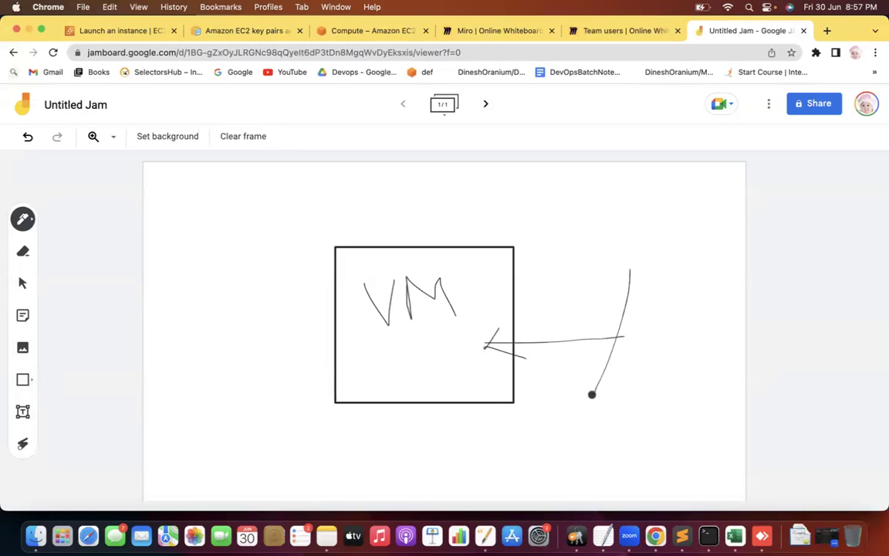
Step: Draw a larger square enclosing the VM label and the arrow's head
left_click(23, 380)
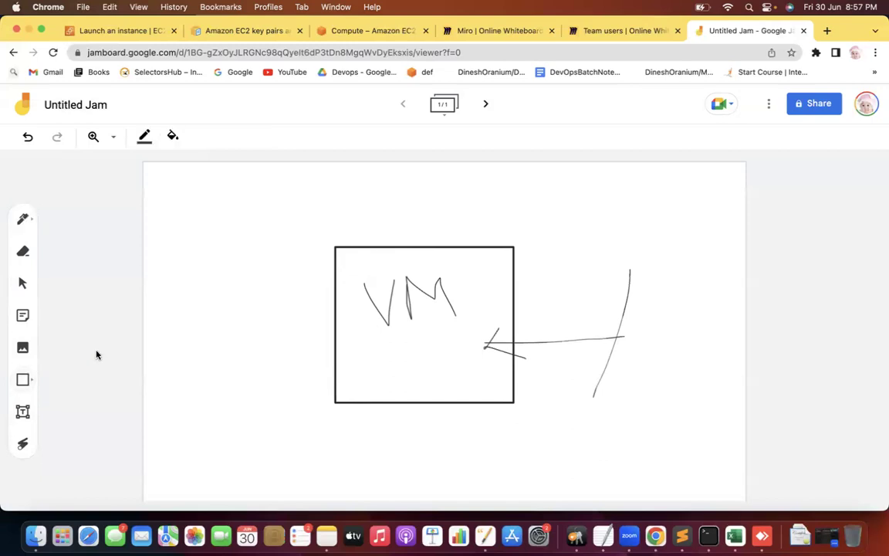
left_click(23, 382)
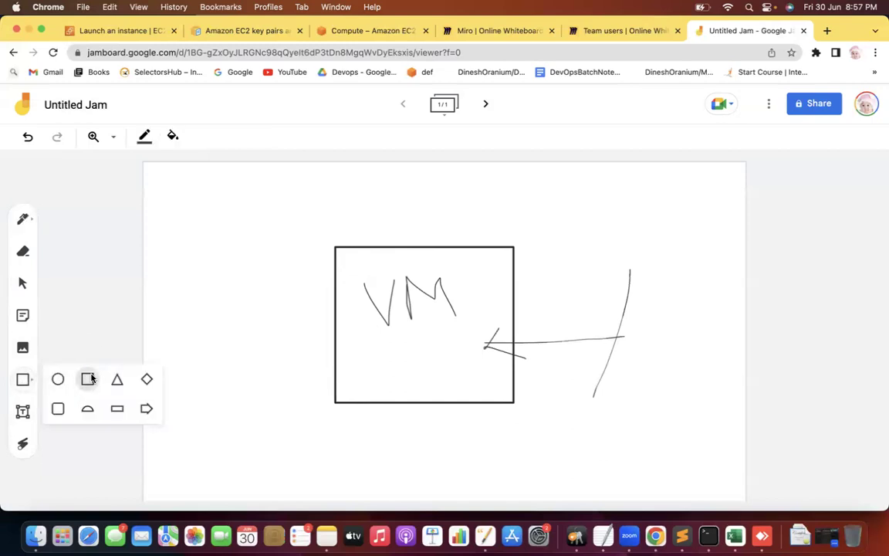
left_click_drag(273, 200, 569, 452)
left_click(166, 174)
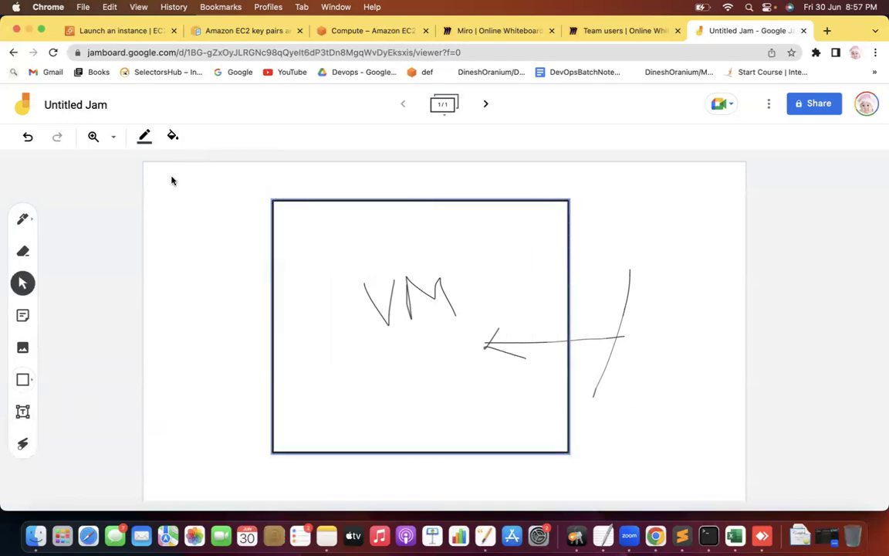
Step: Add a text box reading "Firewall" above the upper edge of the large square around the VM
left_click(23, 411)
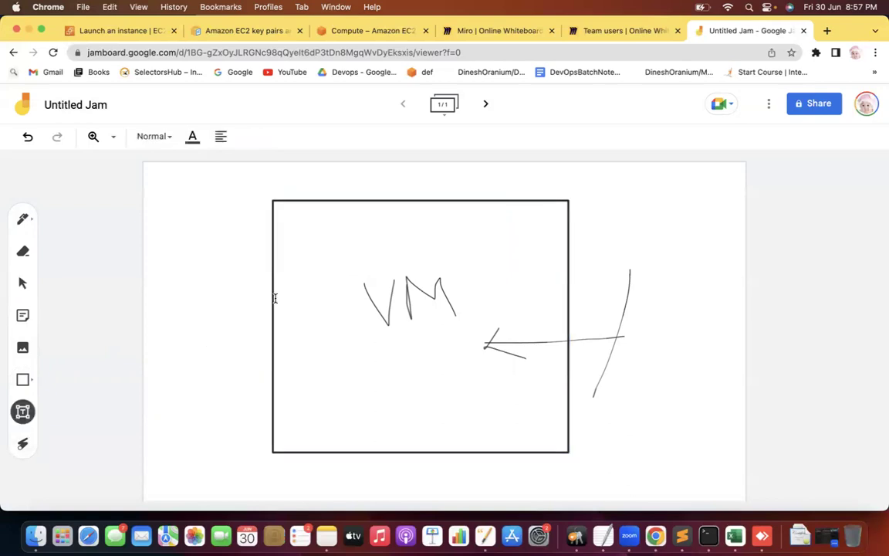
left_click(239, 231)
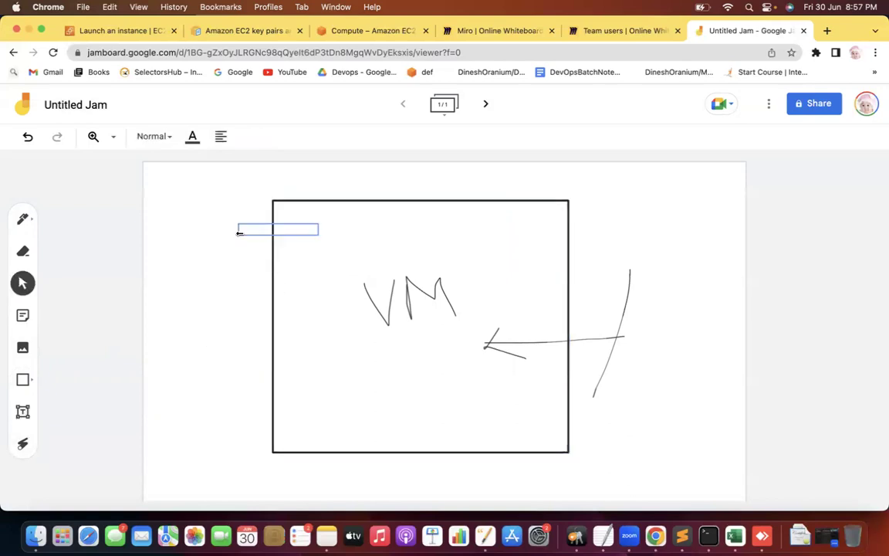
left_click(316, 181)
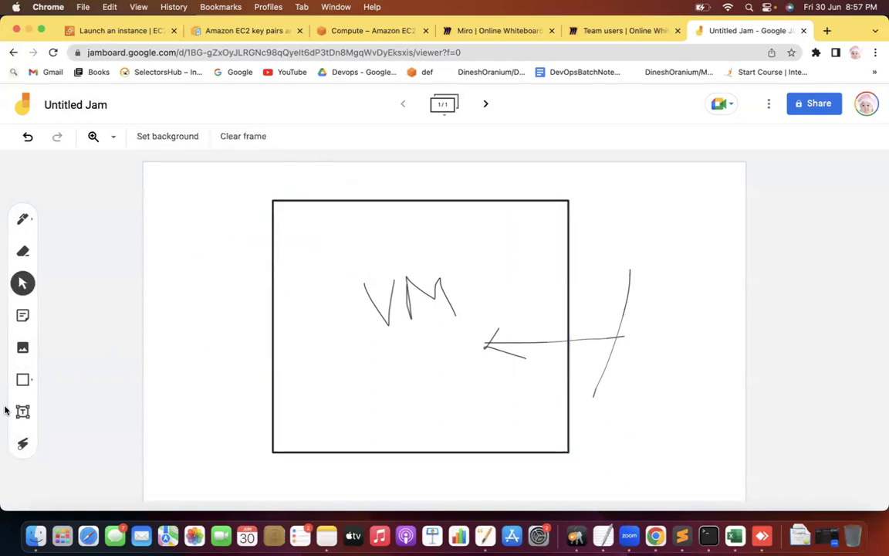
left_click(24, 412)
left_click(326, 177)
type("Firewall")
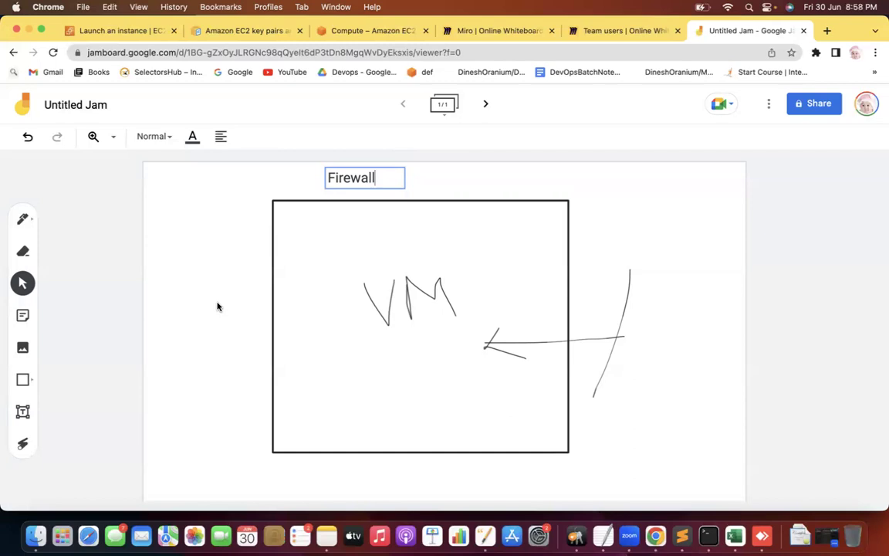
Step: Switch to the Sublime Text notes and highlight the Key-Pair entry and "SSH" in the Linux line for reference
key("ctrl+Right")
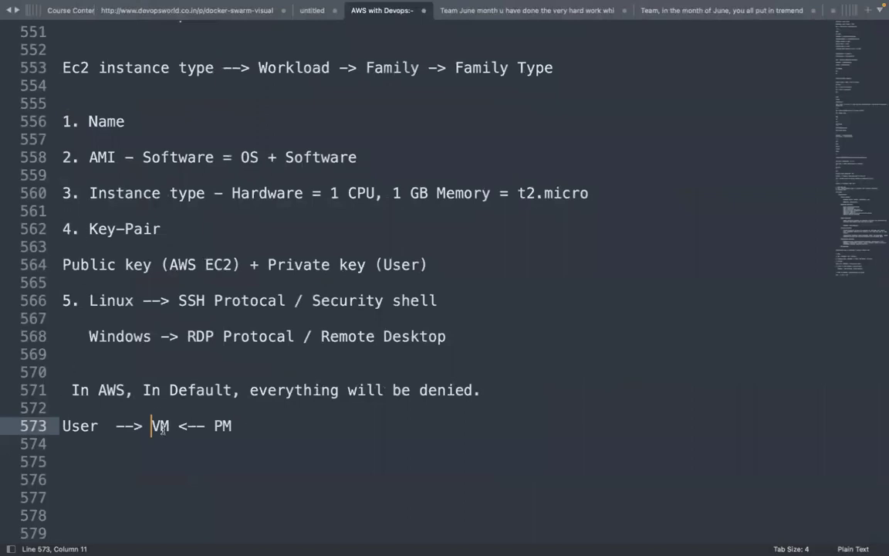
left_click_drag(98, 229, 170, 230)
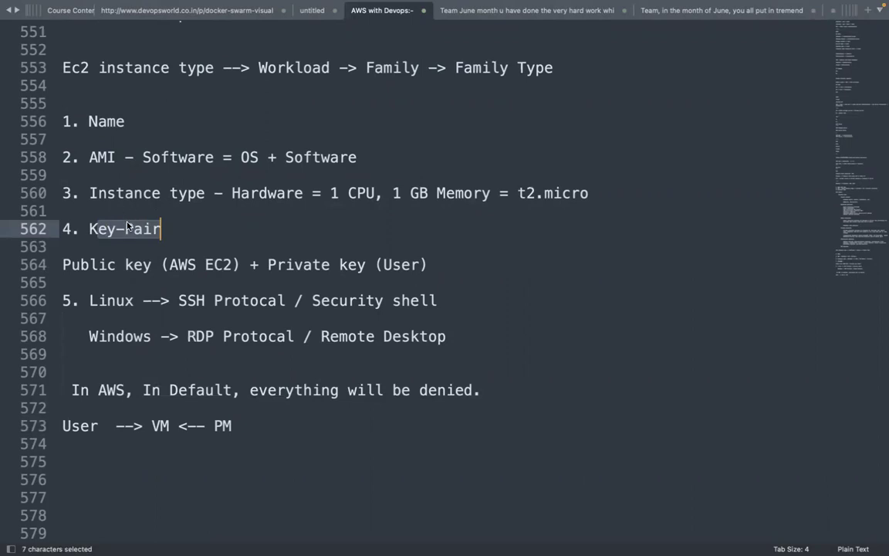
left_click(71, 425)
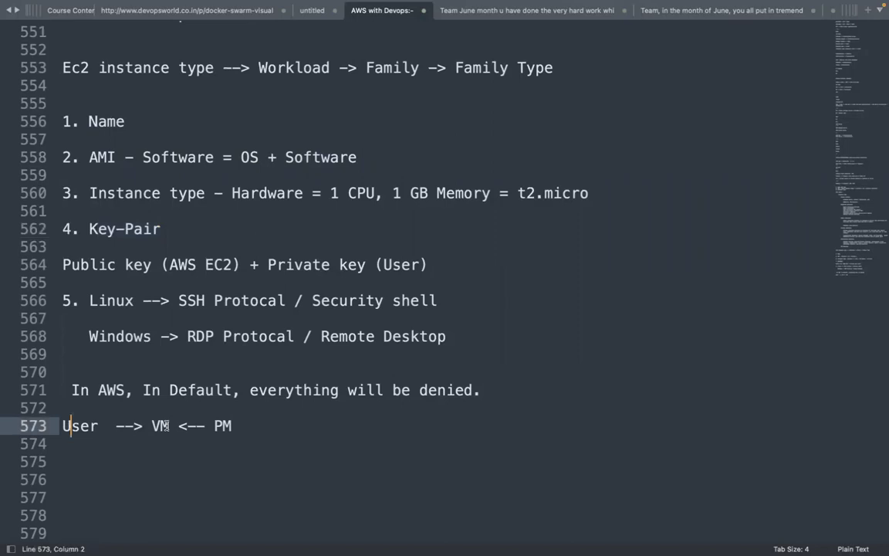
left_click(177, 300)
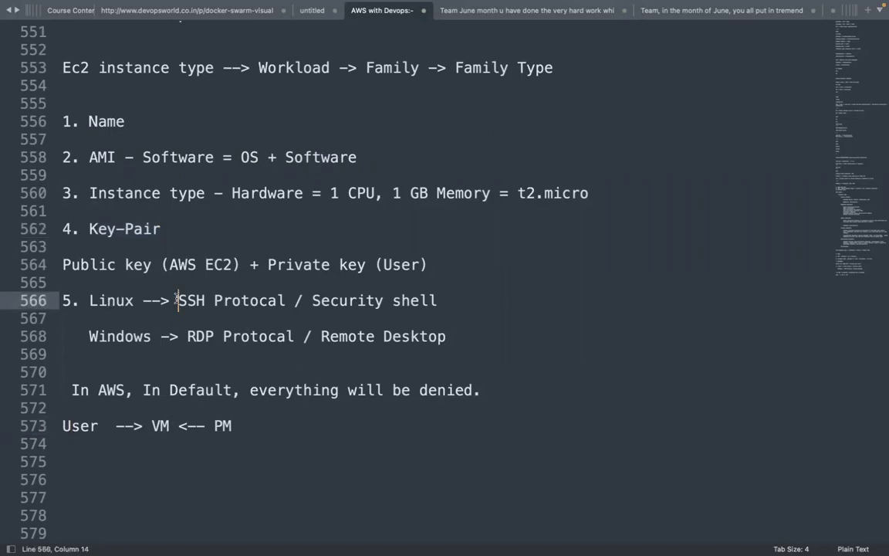
left_click_drag(177, 300, 213, 300)
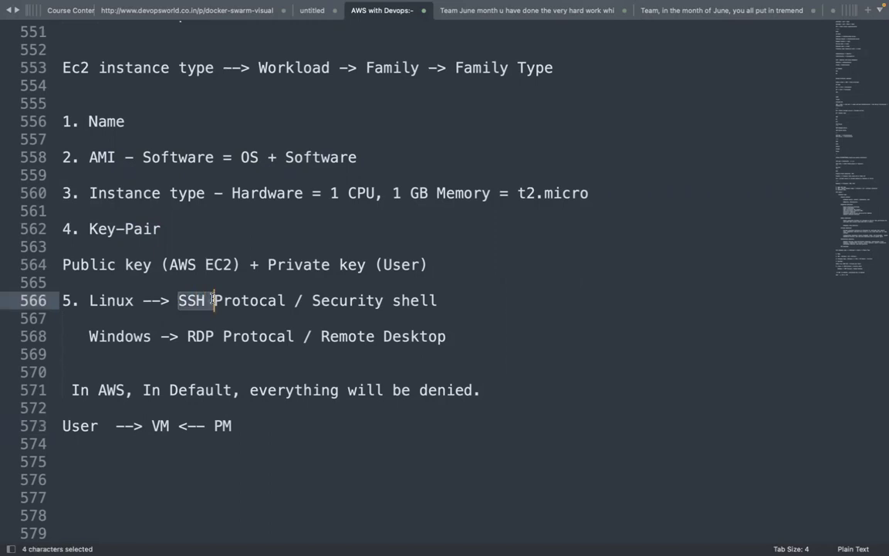
Step: Add the line "Allow SSH protocal" to the notes, one blank line below "User --> VM <-- PM"
left_click(246, 430)
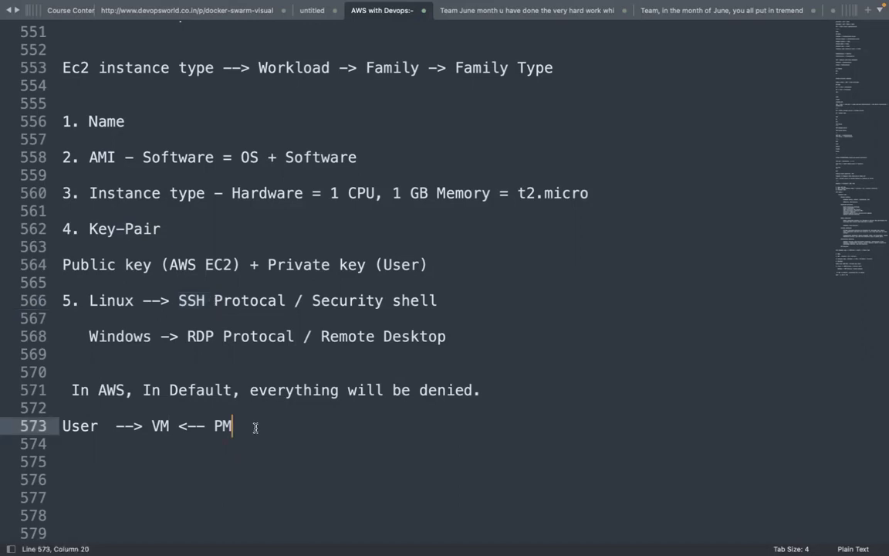
key("Return")
key("Return")
type("Allow f")
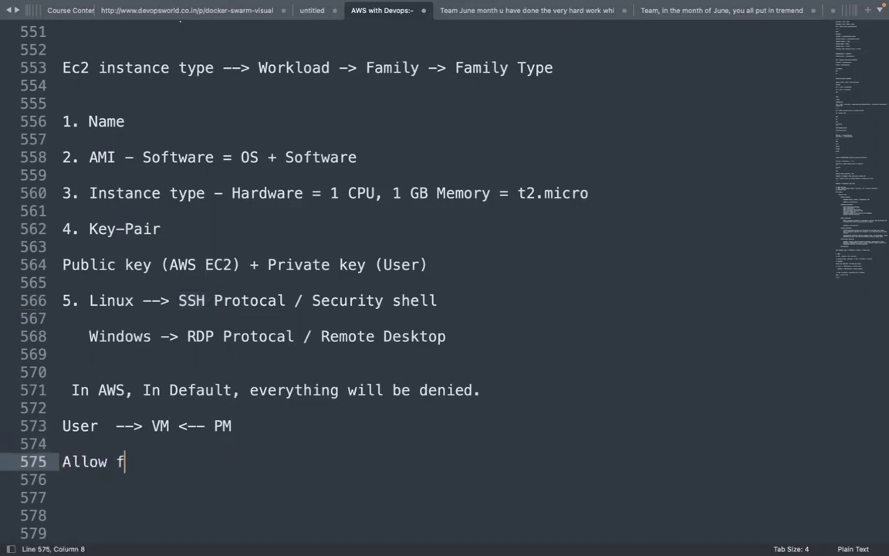
type("irewall")
key("BackSpace")
key("BackSpace")
key("BackSpace")
key("BackSpace")
key("BackSpace")
key("BackSpace")
key("BackSpace")
key("BackSpace")
type("SSH protoc")
key("BackSpace")
type("tocal")
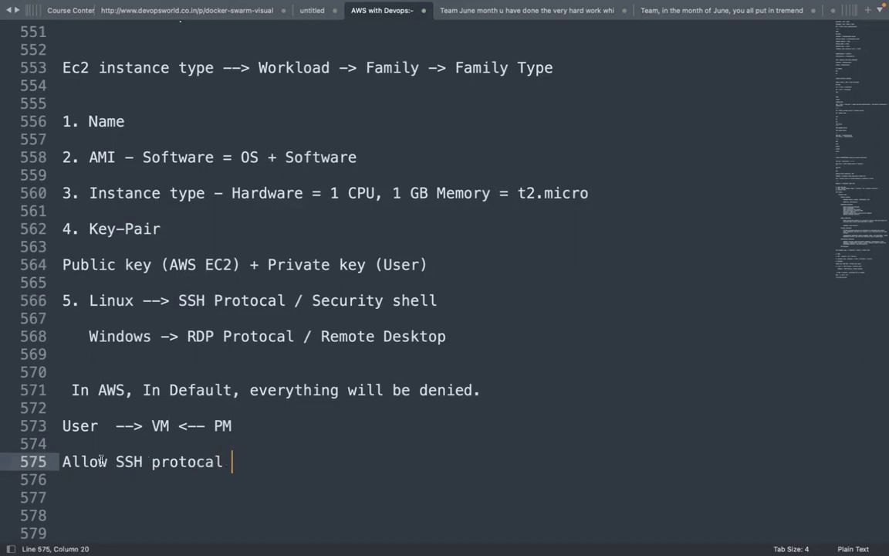
Step: Extend the "Allow SSH protocal" line with "-> Ec2 machine" and highlight "everything will be denied." in the default-access line
left_click_drag(116, 462, 188, 461)
left_click(254, 460)
type("-> Ec2 machine")
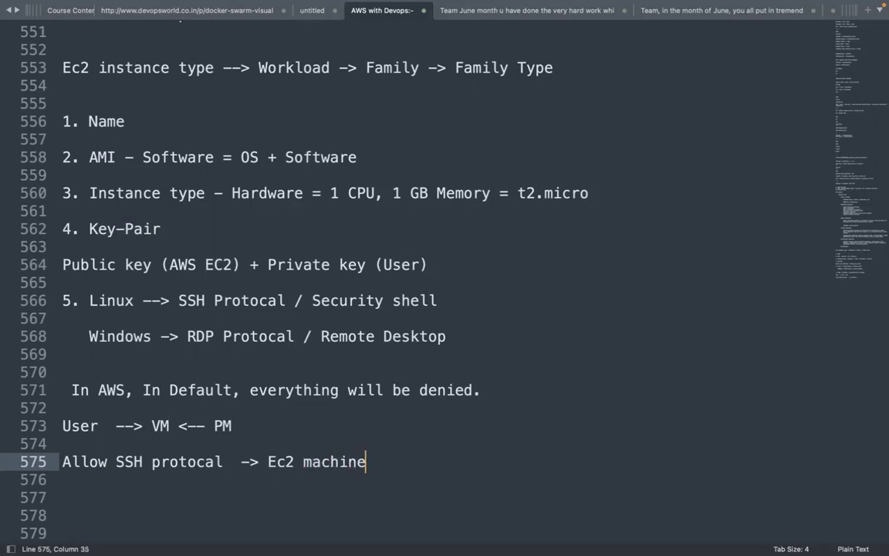
left_click_drag(250, 388, 480, 390)
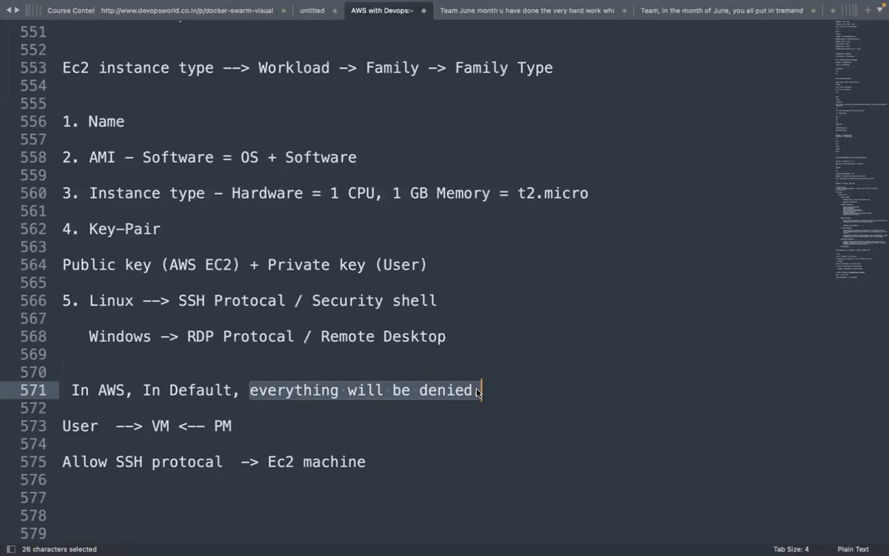
Step: Switch to the Launch an instance page in Chrome and choose Anywhere (0.0.0.0/0) as the SSH traffic source in the firewall settings
key("super+Tab")
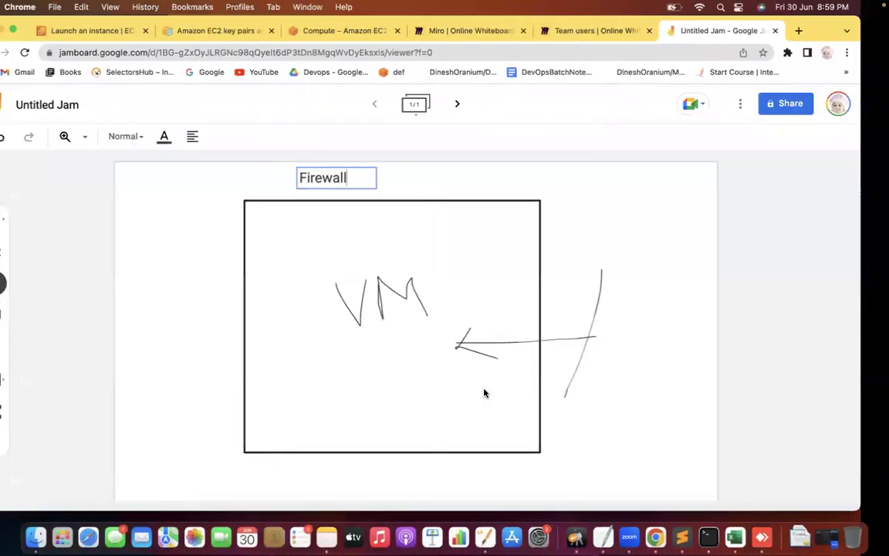
left_click(346, 31)
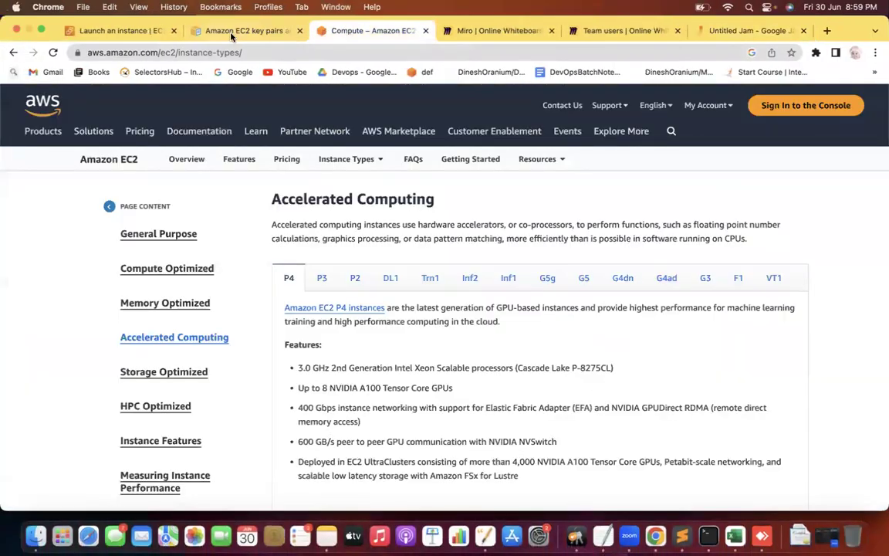
left_click(207, 30)
left_click(95, 30)
left_click(593, 351)
scroll(593, 351, "down", 3)
scroll(593, 352, "down", 2)
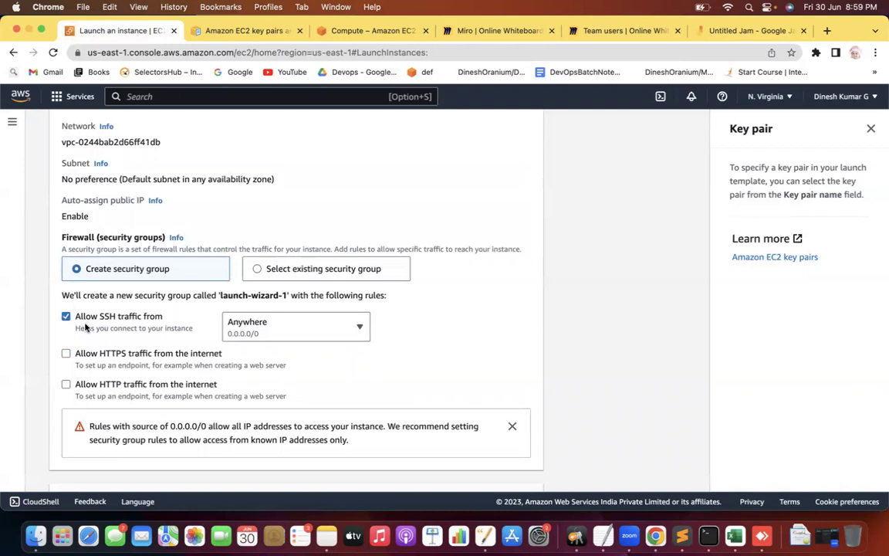
left_click(255, 337)
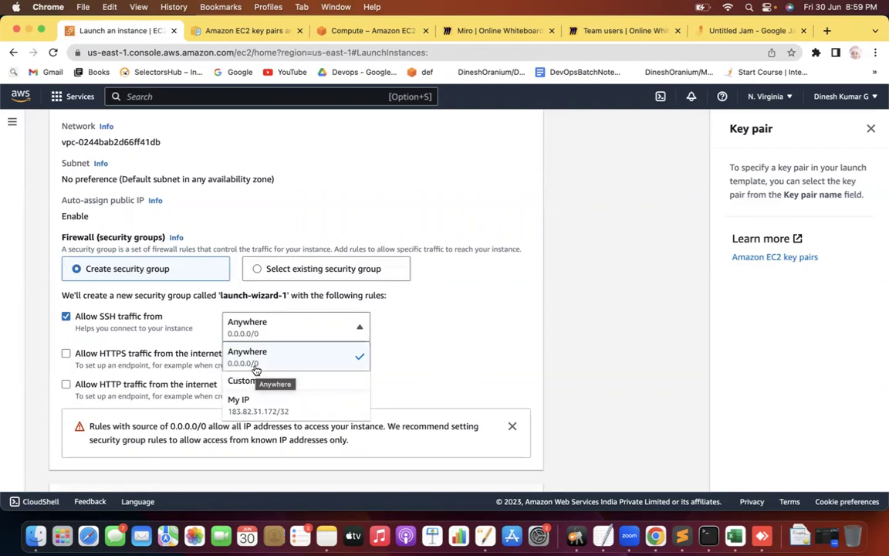
left_click(256, 370)
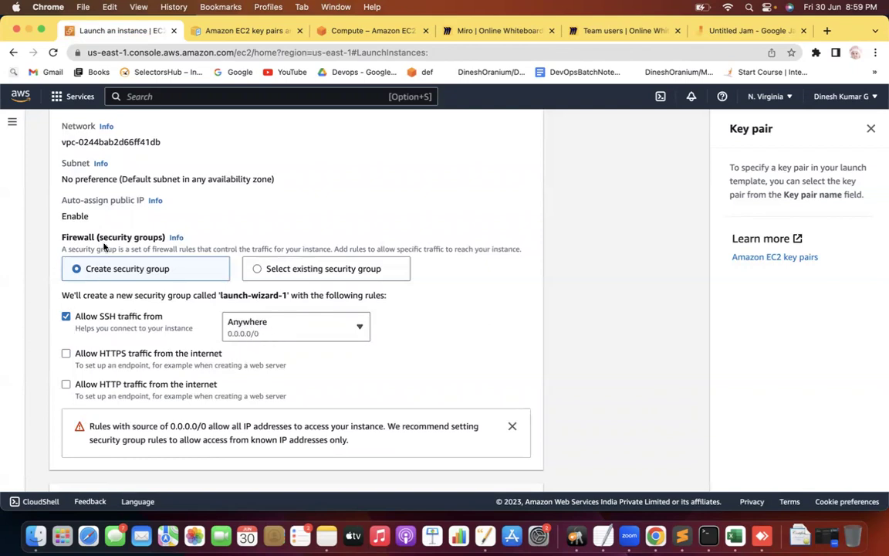
Step: Turn the Allow SSH traffic rule off and on again, highlighting the "security groups" wording in the firewall heading
left_click_drag(99, 317, 128, 318)
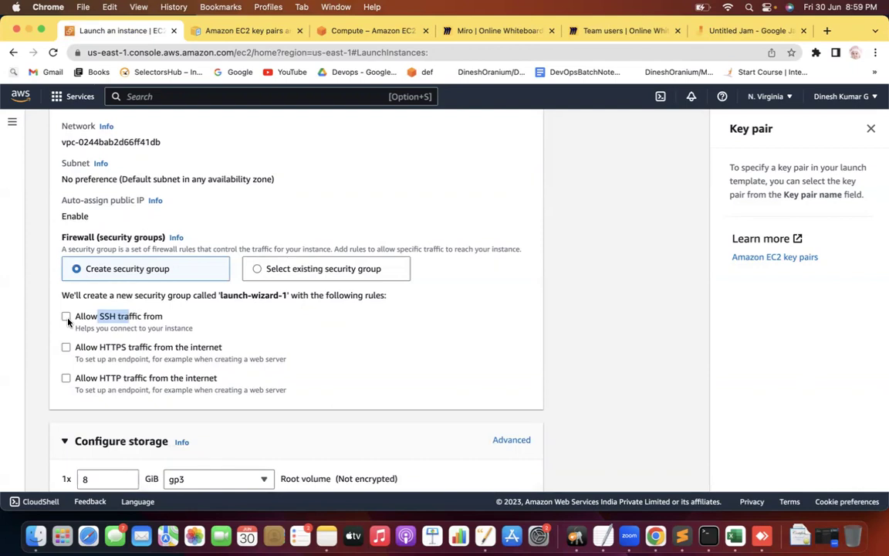
left_click_drag(99, 237, 161, 242)
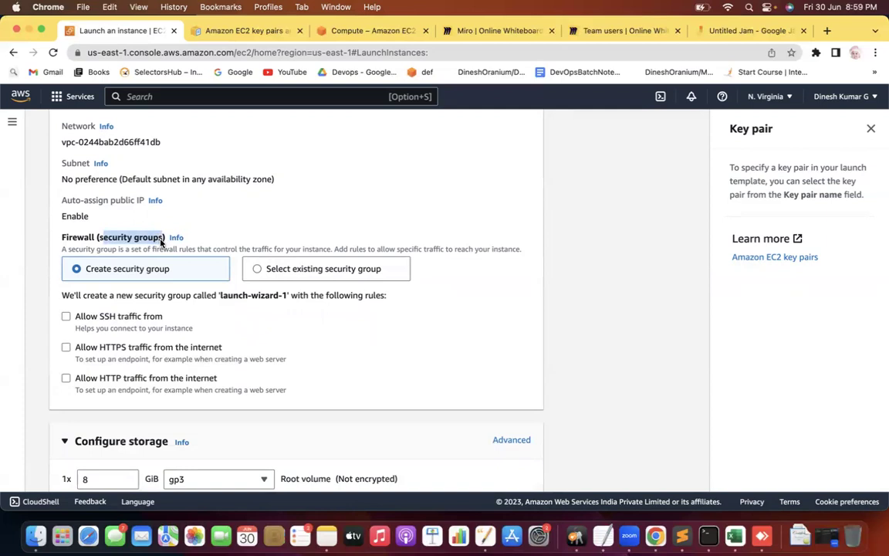
left_click(77, 253)
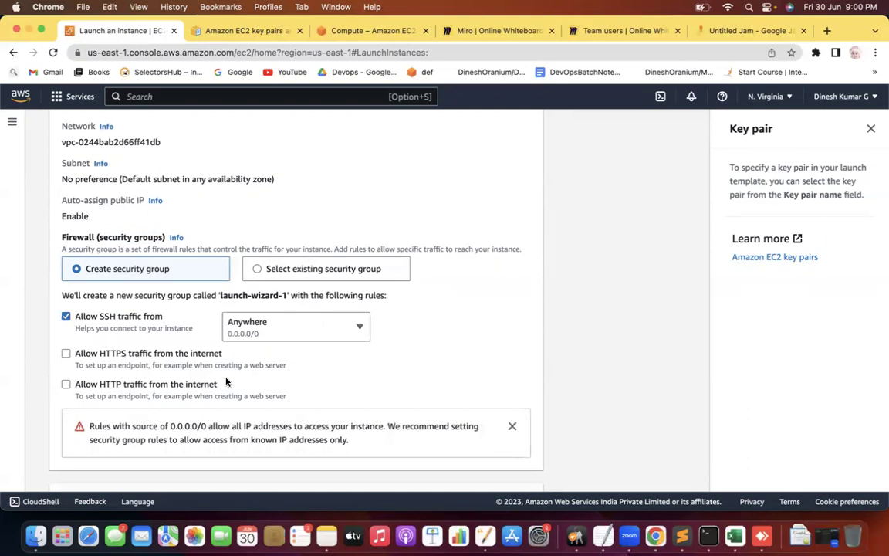
left_click(66, 315)
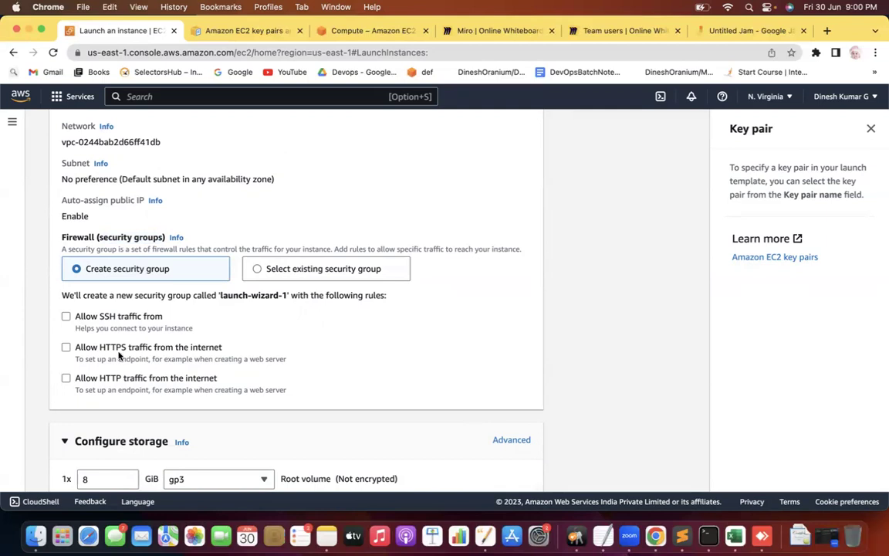
left_click(67, 316)
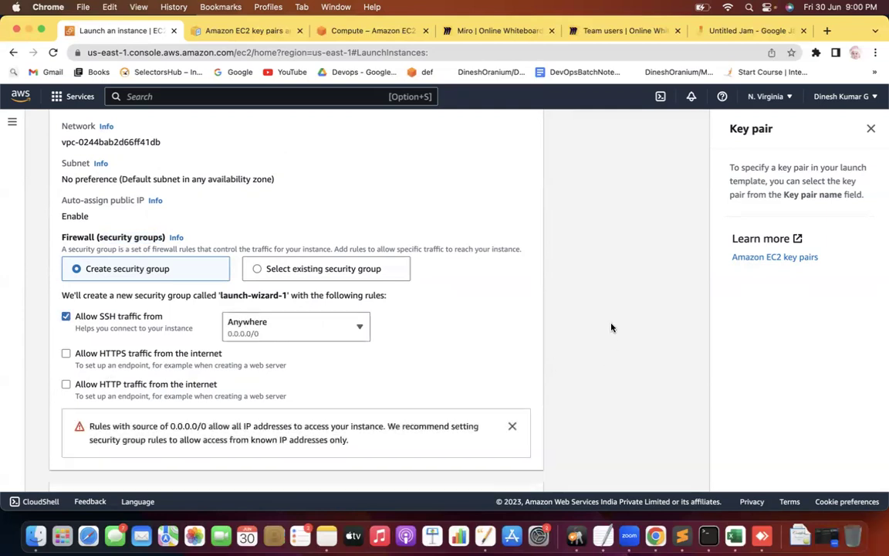
Step: Switch to the Sublime Text notes to review the Linux SSH and Windows RDP lines, and return to Chrome
left_click(681, 535)
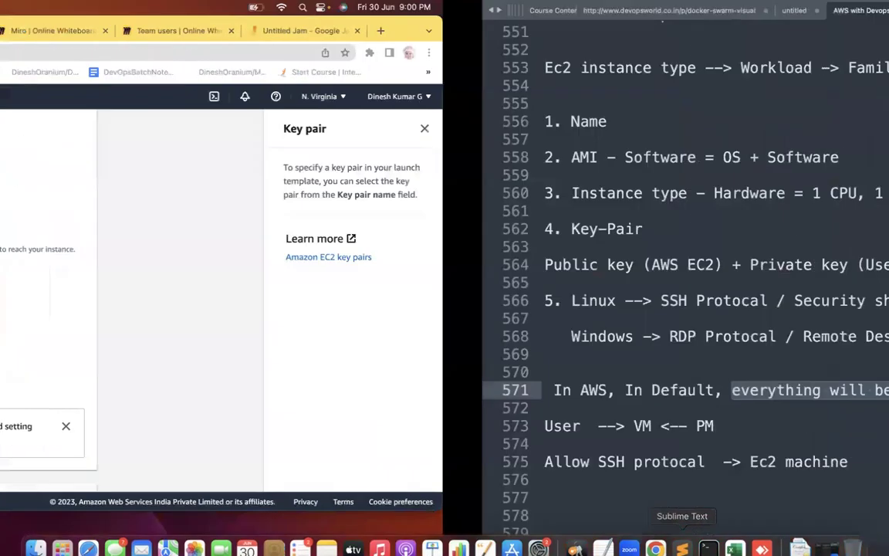
left_click(205, 390)
left_click(63, 301)
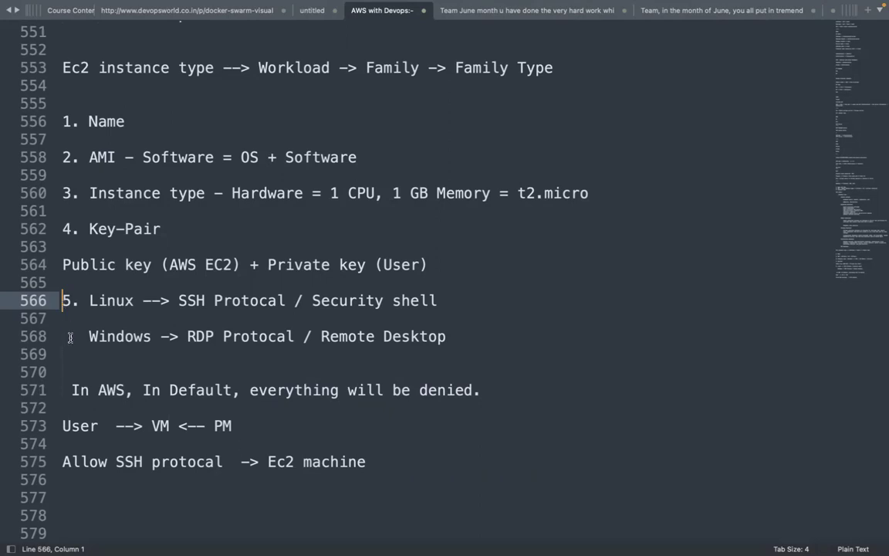
key("ctrl+Left")
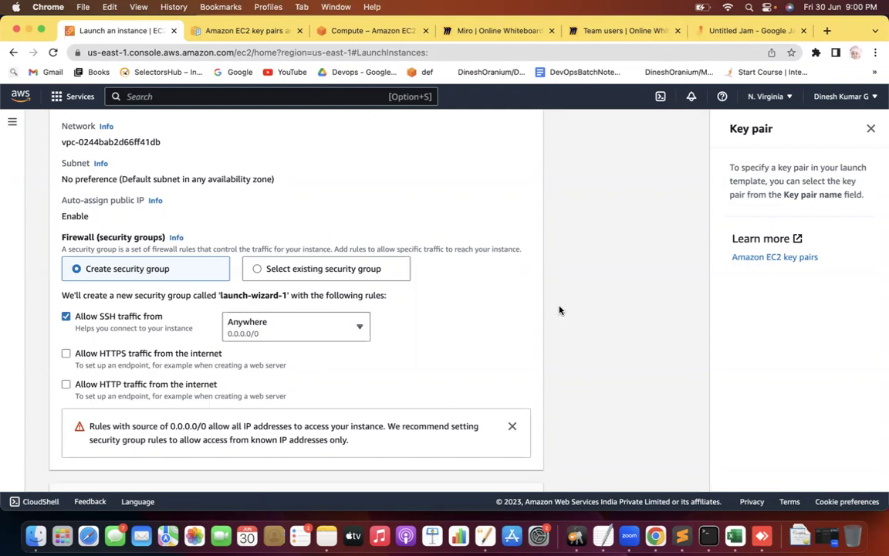
Step: Try Custom and My IP as the SSH traffic source, set it back to Anywhere (0.0.0.0/0), and review the source options again
scroll(604, 326, "down", 3)
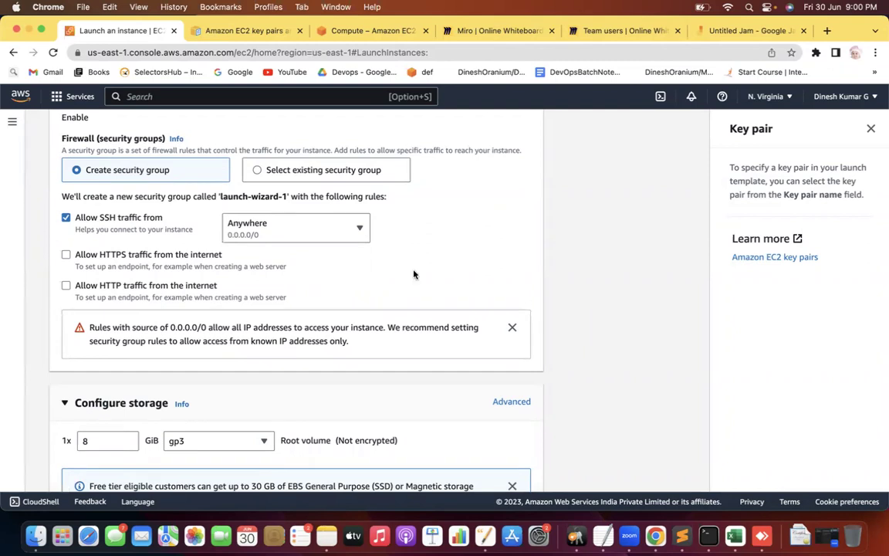
left_click(335, 227)
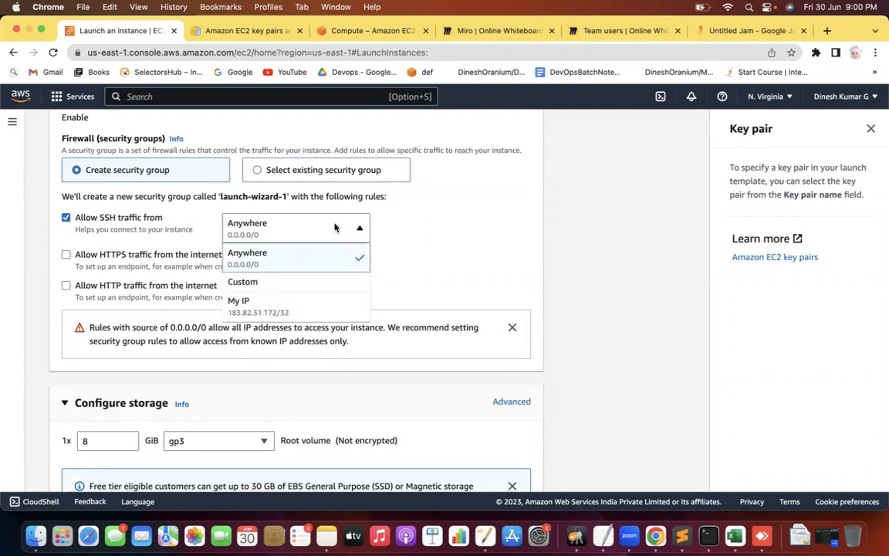
left_click(276, 290)
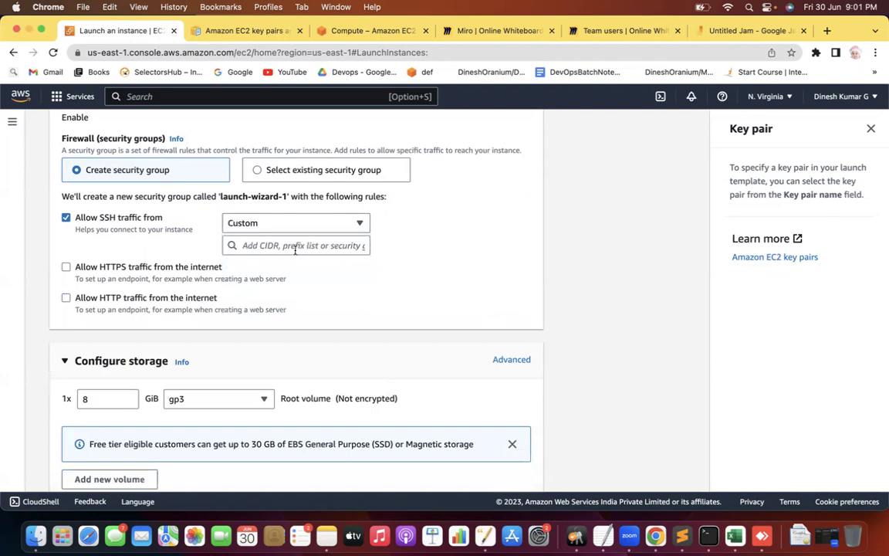
left_click(293, 225)
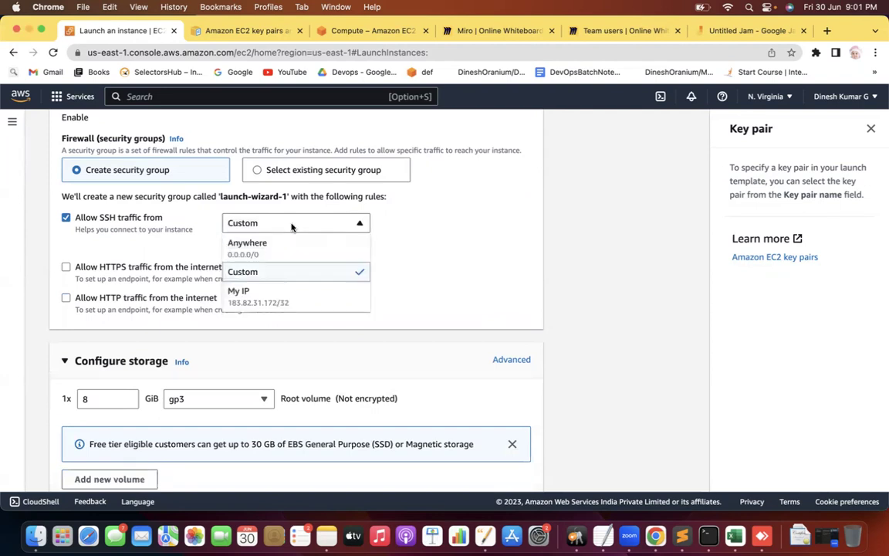
left_click(274, 297)
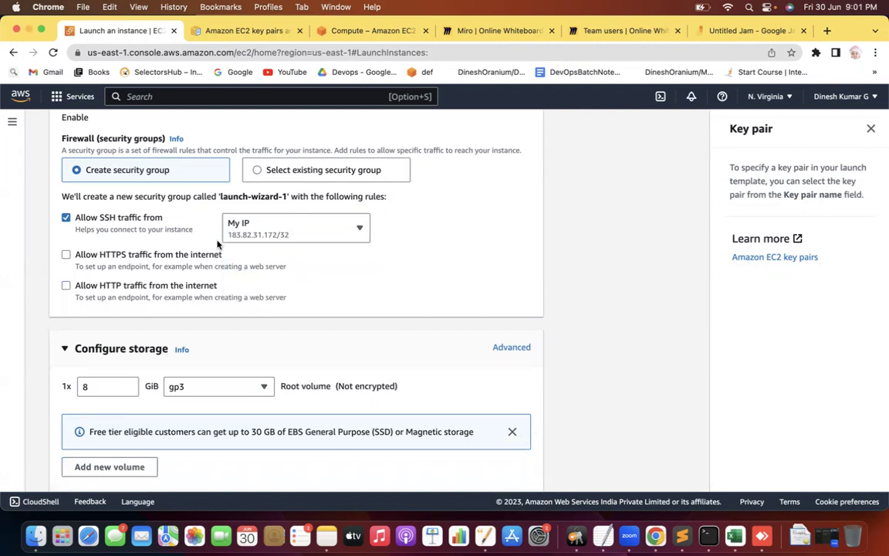
left_click(290, 235)
left_click(259, 263)
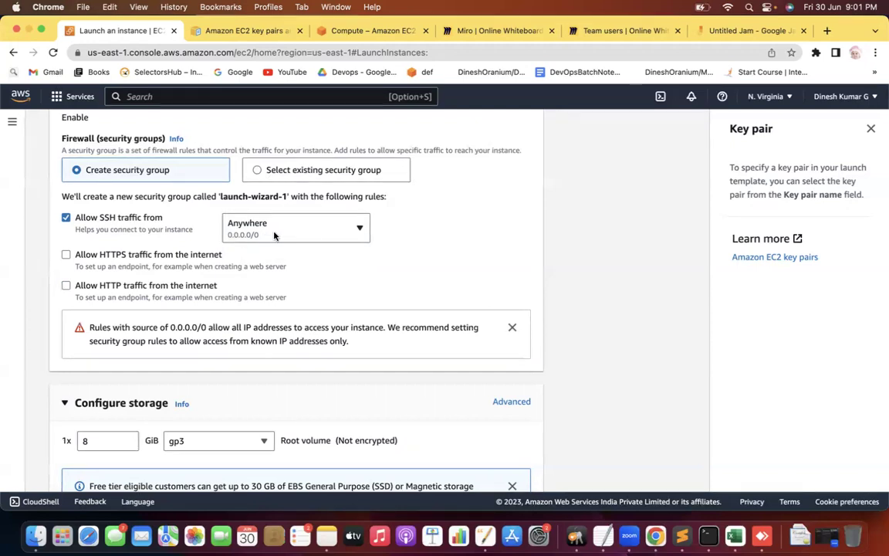
left_click(274, 233)
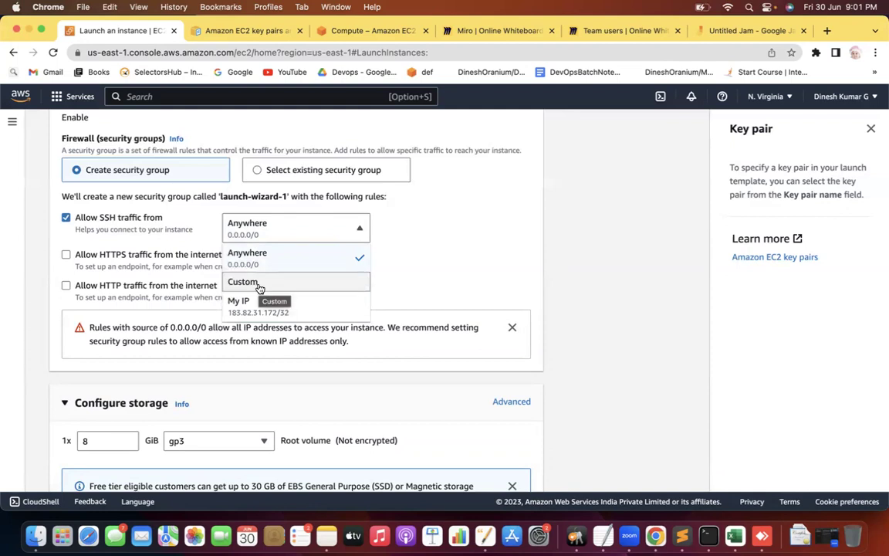
left_click(506, 231)
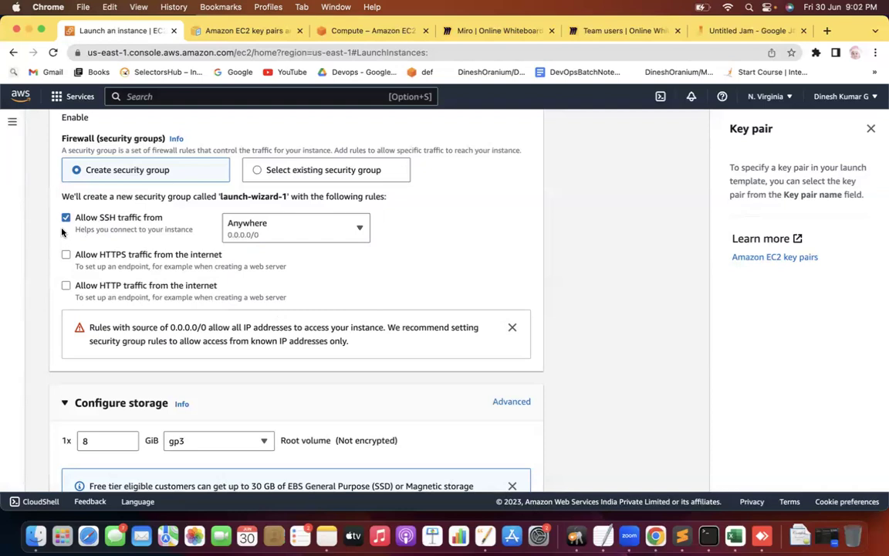
Step: Review the Configure storage, Advanced details and Summary sections below the firewall settings
scroll(619, 334, "down", 5)
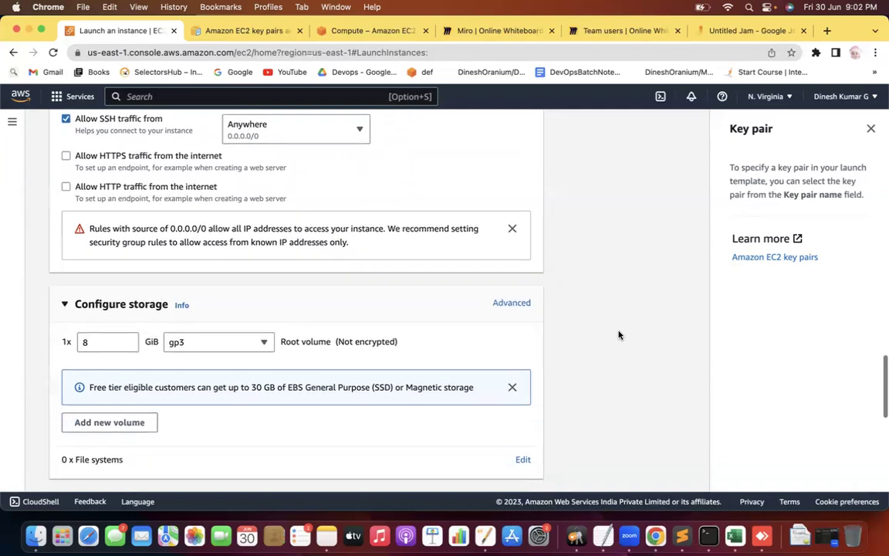
scroll(619, 334, "down", 2)
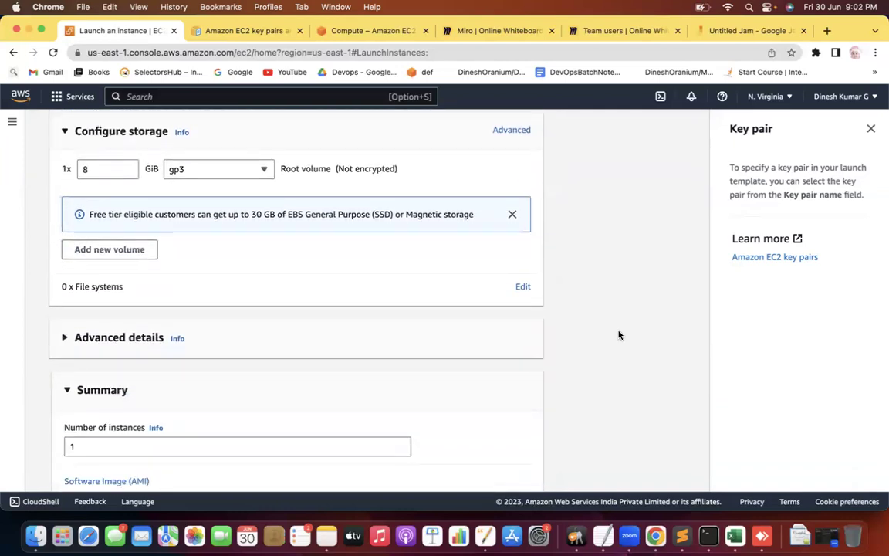
scroll(619, 334, "up", 1)
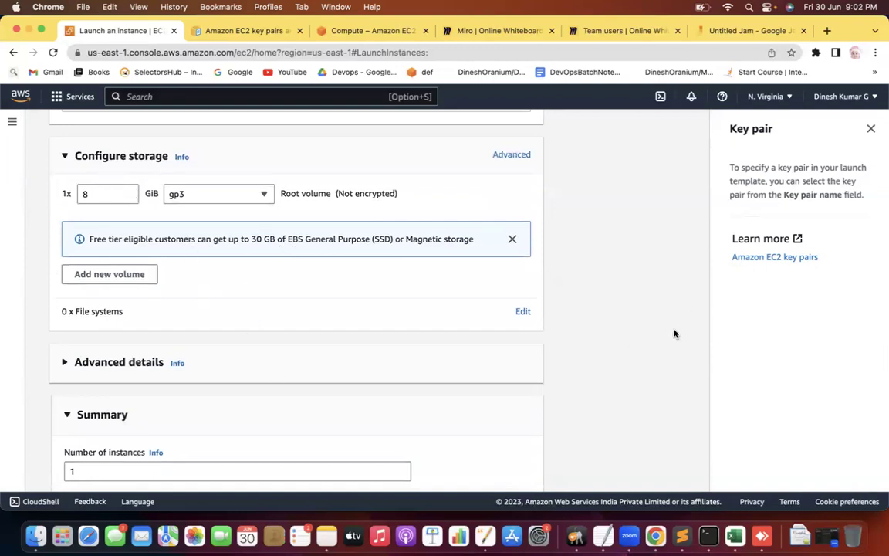
scroll(674, 333, "down", 1)
scroll(674, 333, "down", 10)
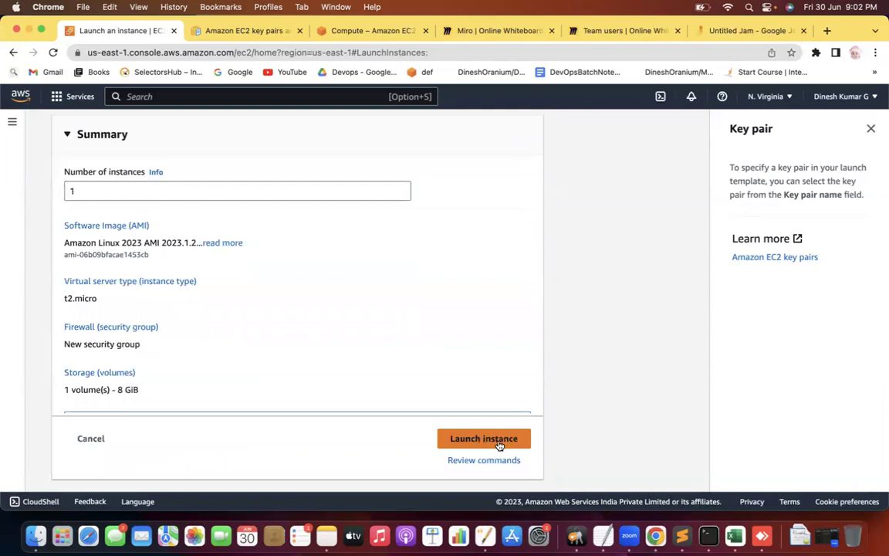
Step: Switch to the Sublime Text notes and highlight the Name, AMI, Instance type, Key-Pair and Linux SSH items one after another
key("ctrl+Right")
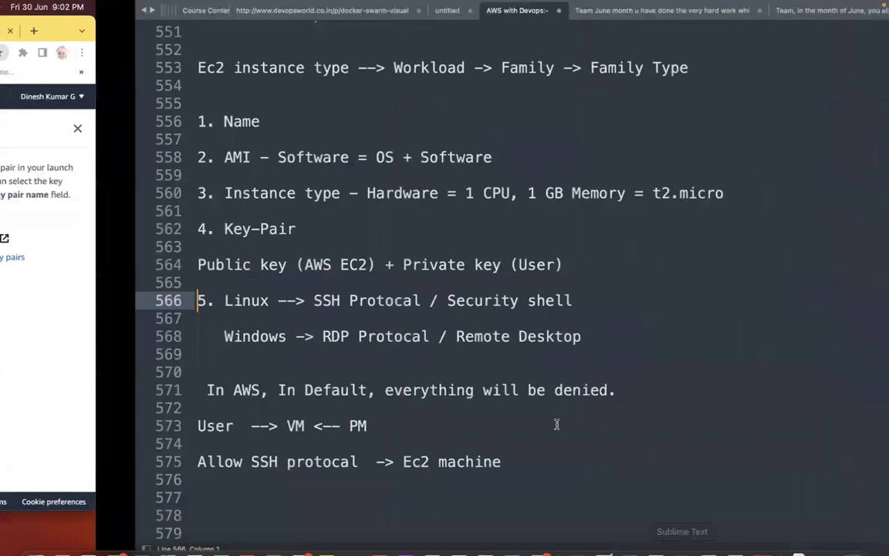
left_click(340, 338)
left_click_drag(90, 121, 124, 125)
left_click_drag(90, 159, 114, 157)
left_click_drag(89, 193, 153, 193)
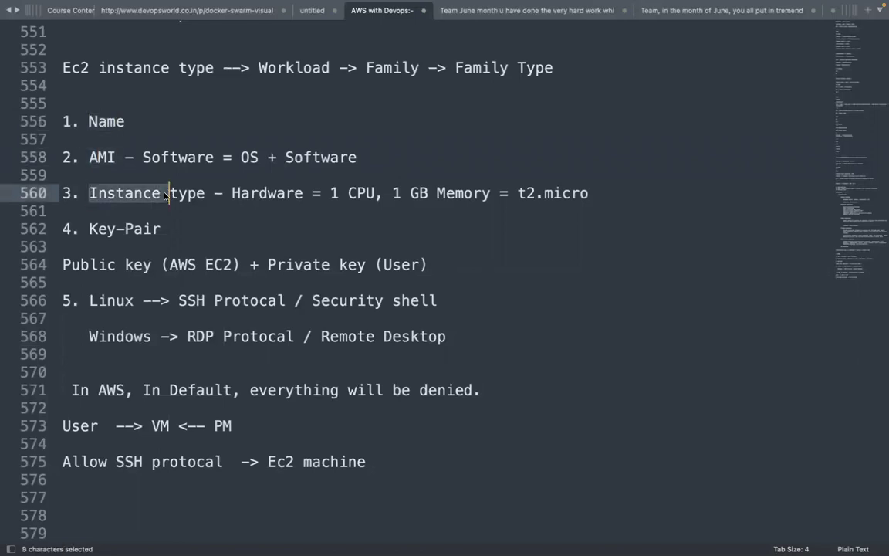
left_click_drag(90, 229, 160, 229)
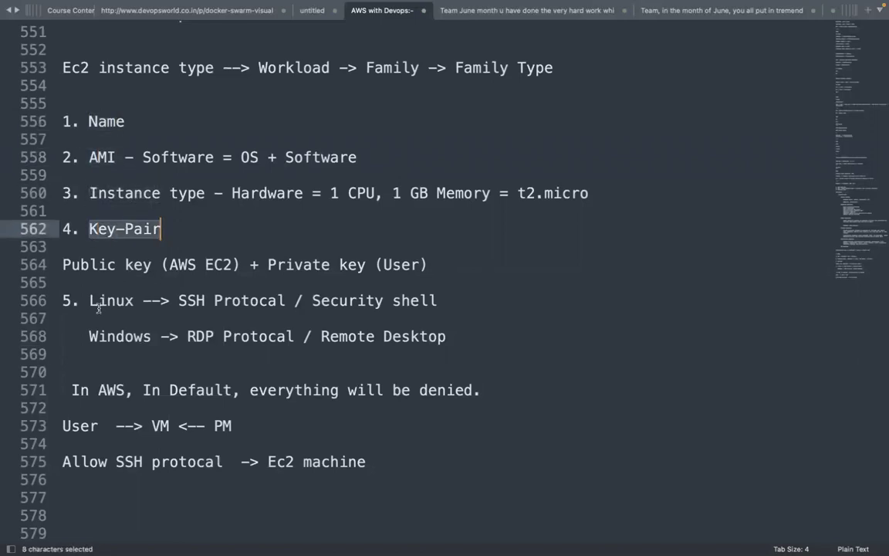
left_click_drag(90, 301, 186, 300)
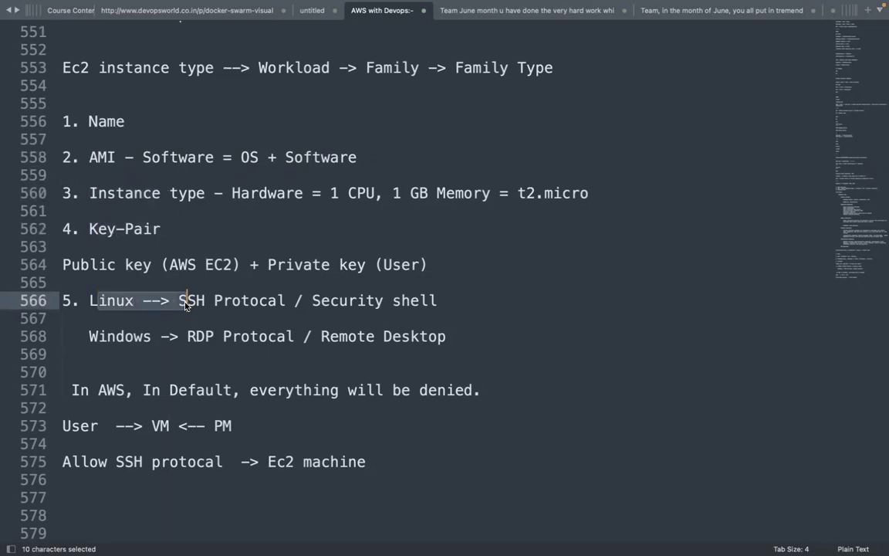
Step: Add the line "6. Storage" to the notes below the "Allow SSH protocal -> Ec2 machine" line
left_click(366, 461)
left_click(65, 498)
type("6. Storage")
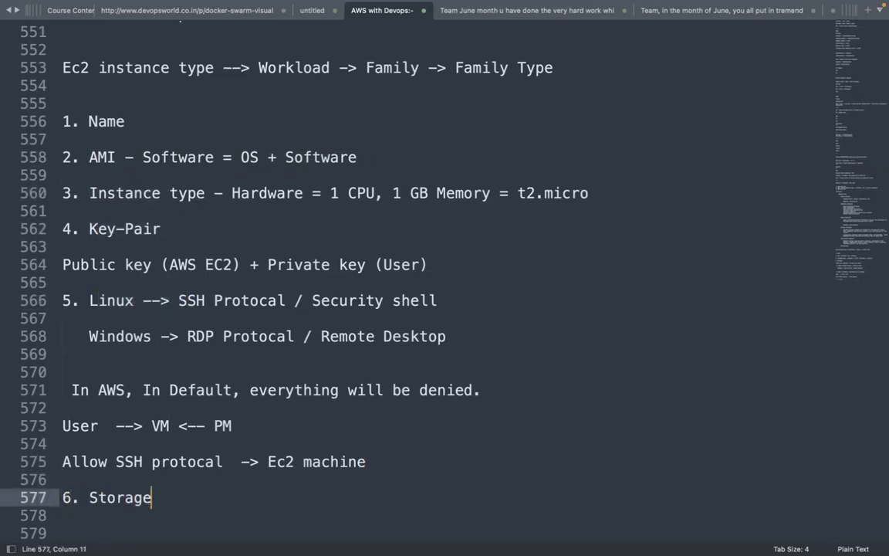
Step: Switch to the Launch an instance page in Chrome and try root volume sizes of 16, 32 and 2000 GiB
key("ctrl+Left")
scroll(637, 330, "up", 10)
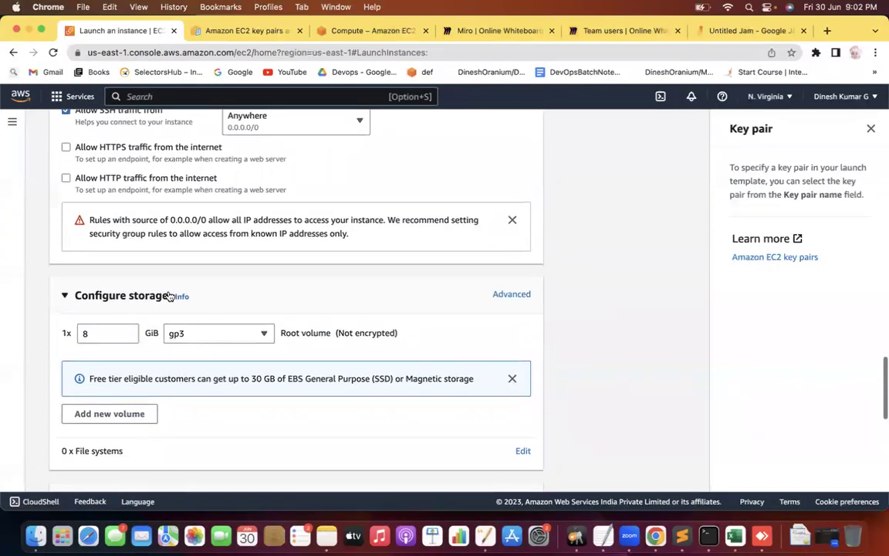
double_click(108, 333)
type("16")
key("BackSpace")
key("BackSpace")
type("32")
key("BackSpace")
key("BackSpace")
type("2000")
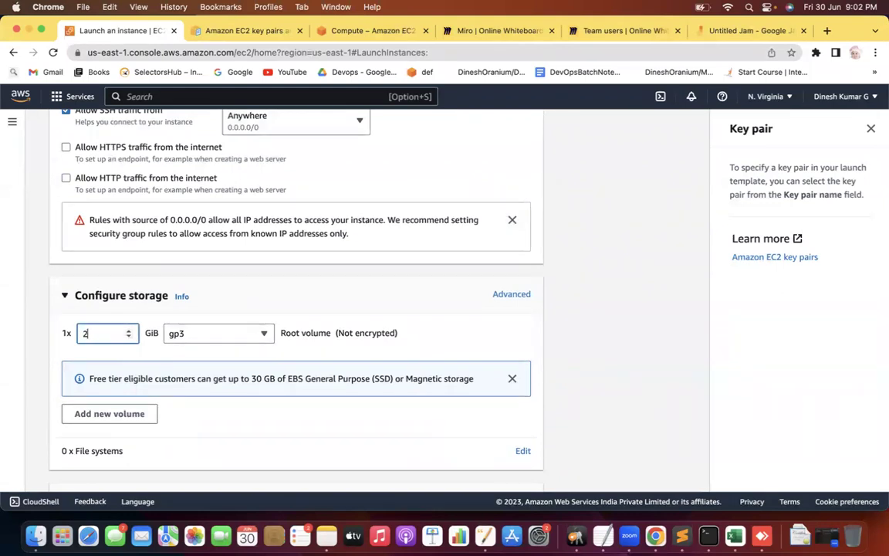
Step: Clear the root volume size, highlight the free tier storage notice, and set the size to 8 GiB
double_click(95, 332)
key("BackSpace")
left_click_drag(292, 371, 461, 373)
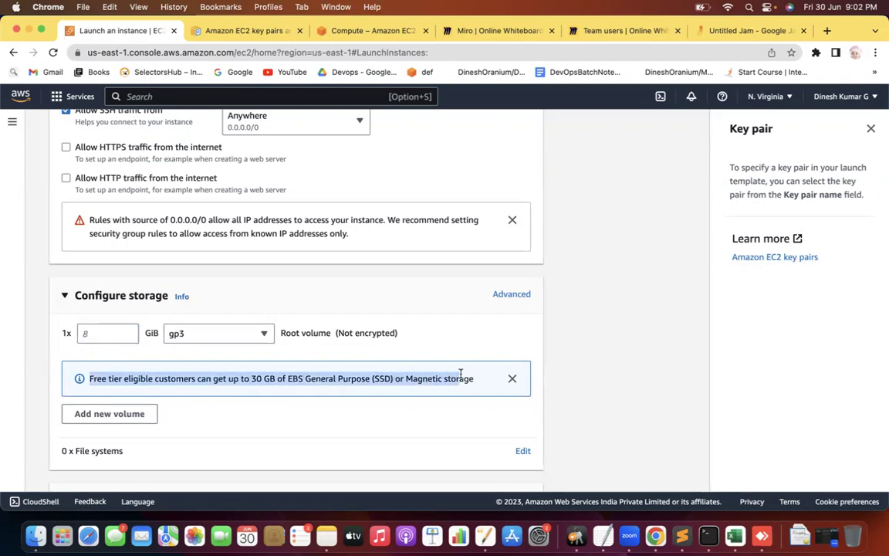
left_click(96, 331)
type("8")
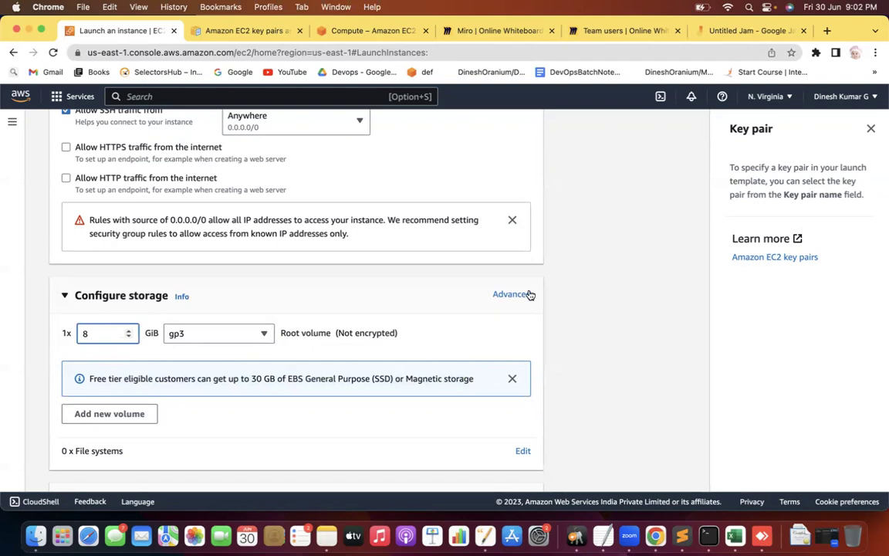
Step: Review the root volume type options and the launch Summary, highlighting the number of instances
left_click(207, 333)
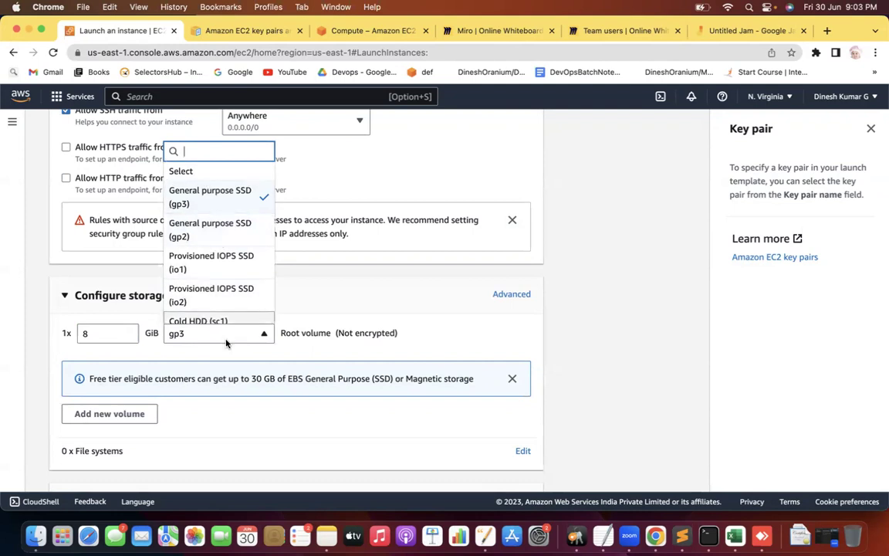
left_click(593, 345)
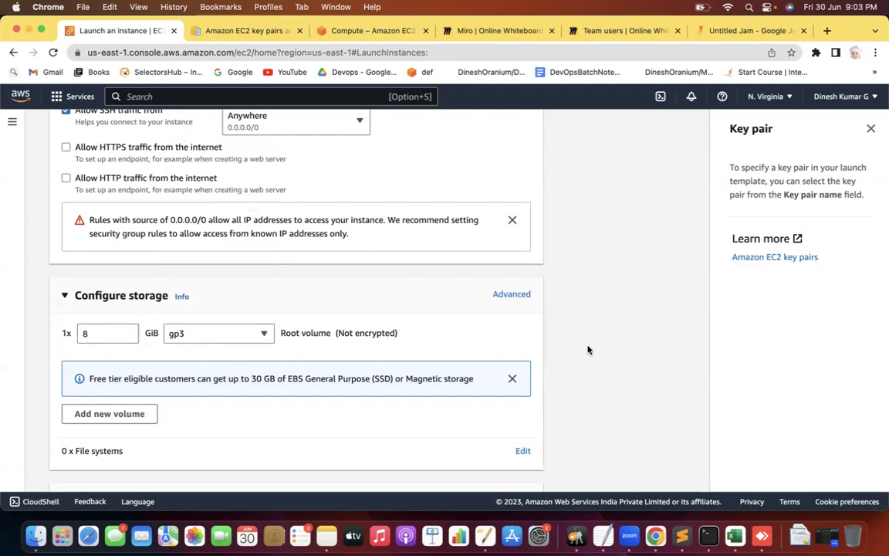
scroll(588, 350, "down", 10)
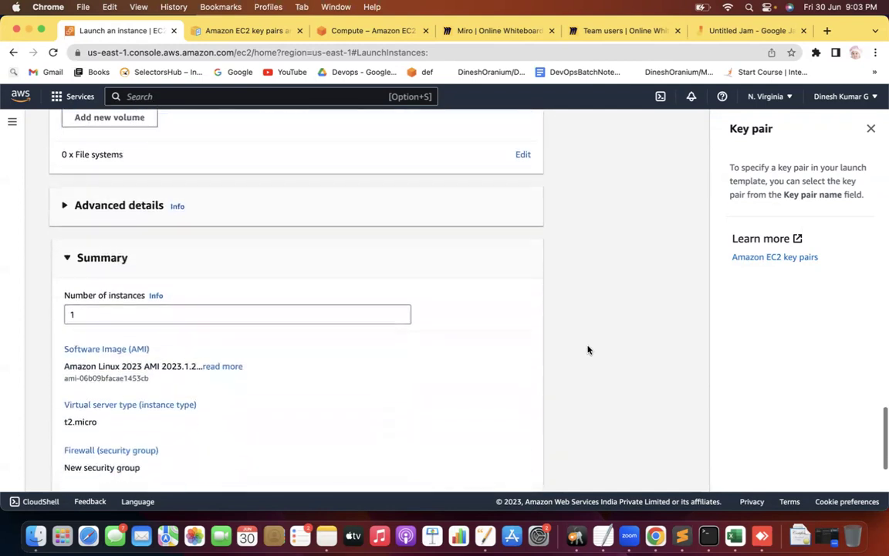
scroll(588, 350, "down", 3)
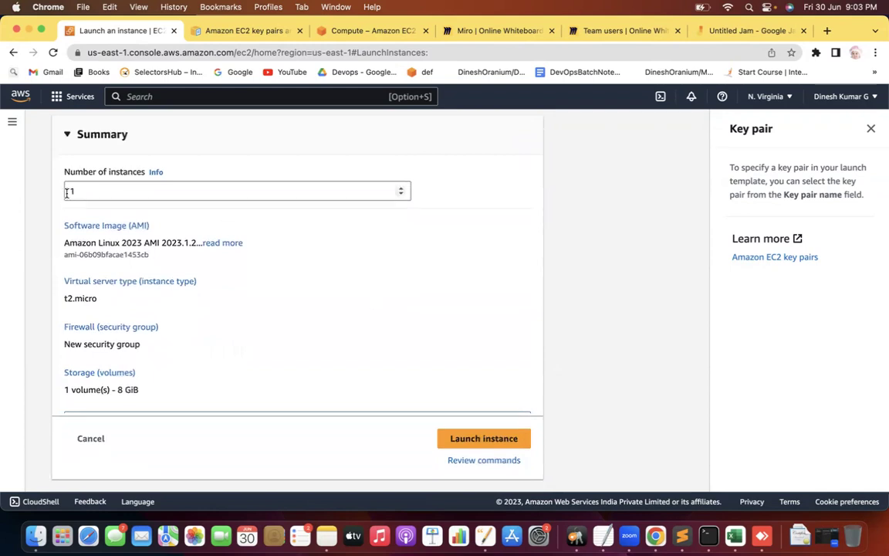
left_click(73, 189)
double_click(69, 191)
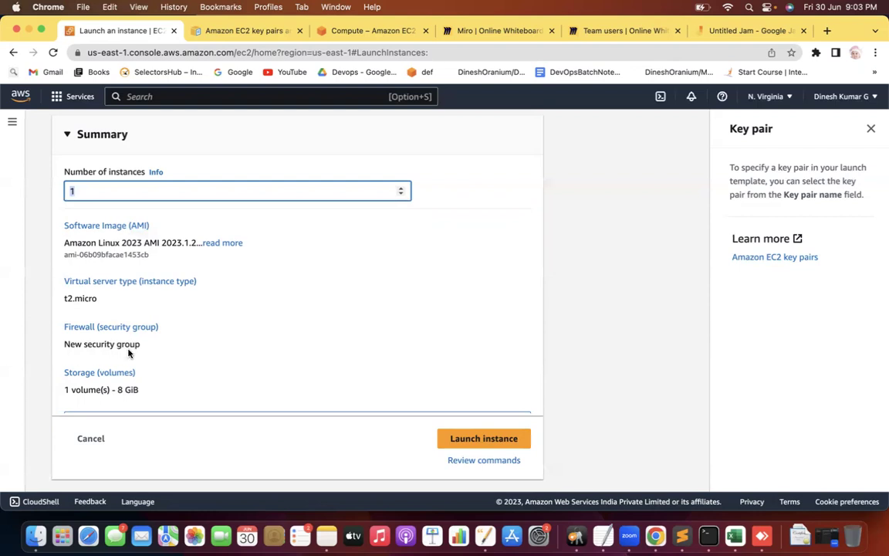
left_click(377, 299)
scroll(376, 298, "down", 2)
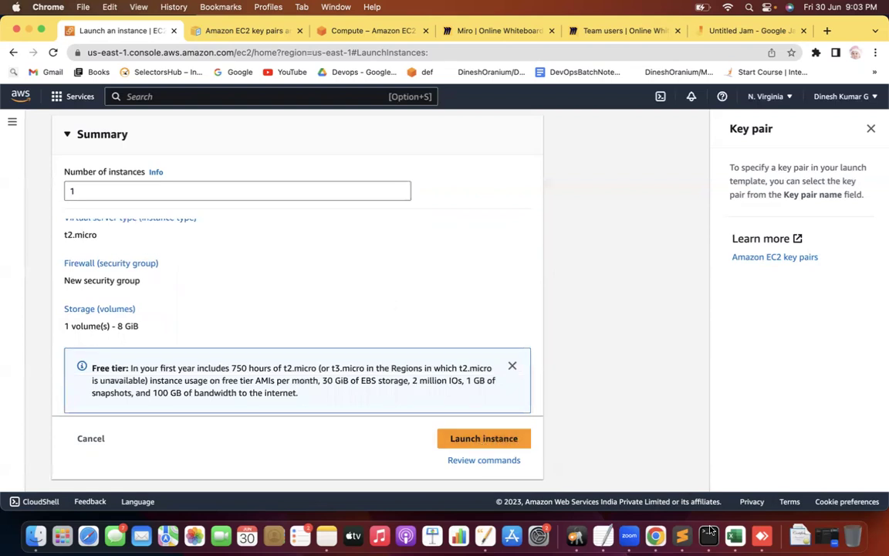
Step: Switch to the Sublime Text notes and recap the launch items from Storage back up to AMI by highlighting them
key("super+Tab")
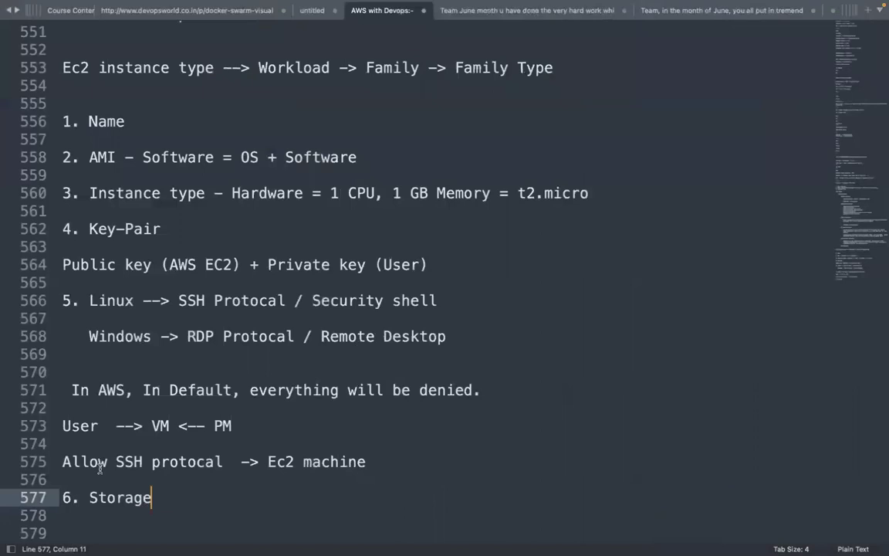
left_click_drag(155, 497, 105, 497)
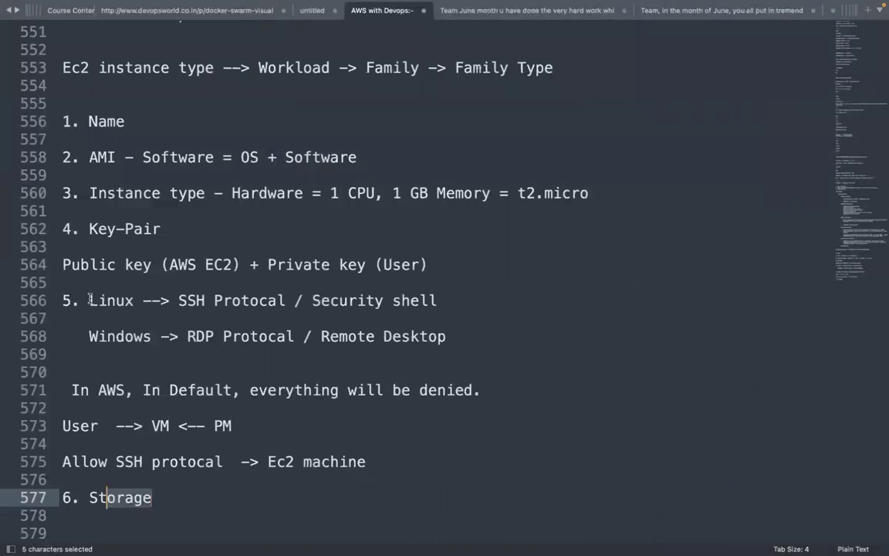
left_click_drag(90, 300, 201, 300)
left_click_drag(97, 228, 164, 229)
left_click_drag(90, 193, 207, 193)
left_click_drag(90, 157, 222, 157)
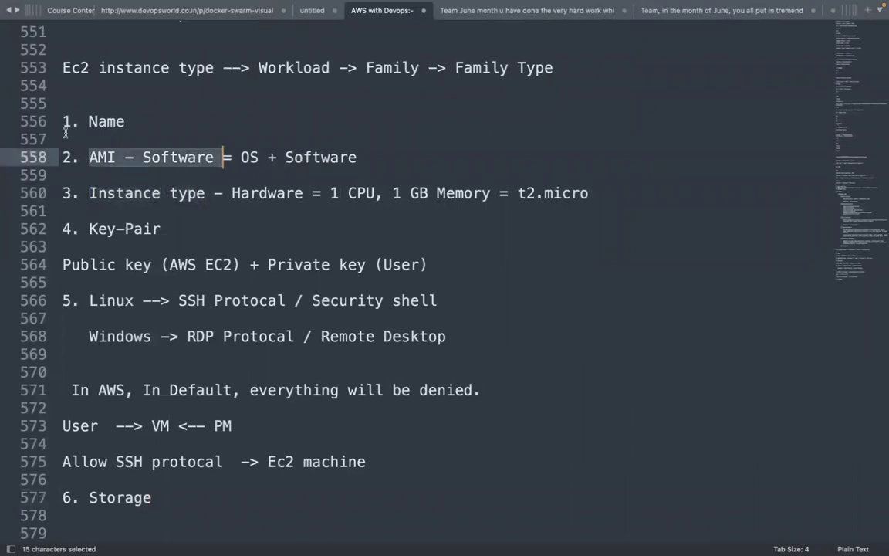
left_click(66, 134)
Step: Return to the Launch an instance page in Chrome, launch the instance, and dismiss the Look Up pop-up
key("ctrl+Left")
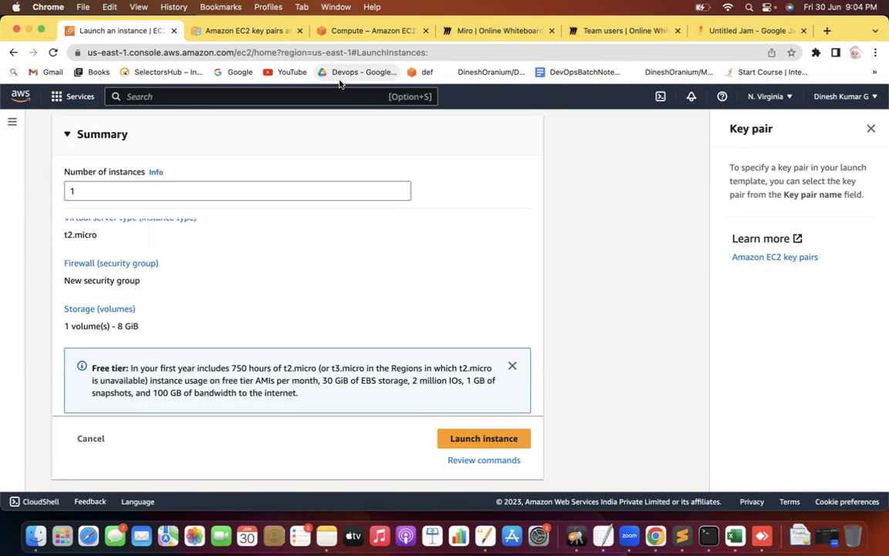
left_click(494, 442)
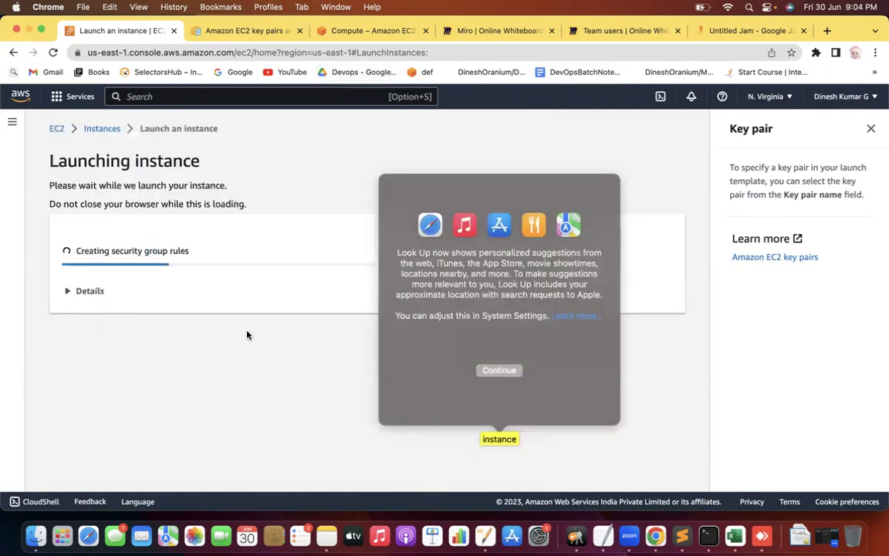
left_click(333, 182)
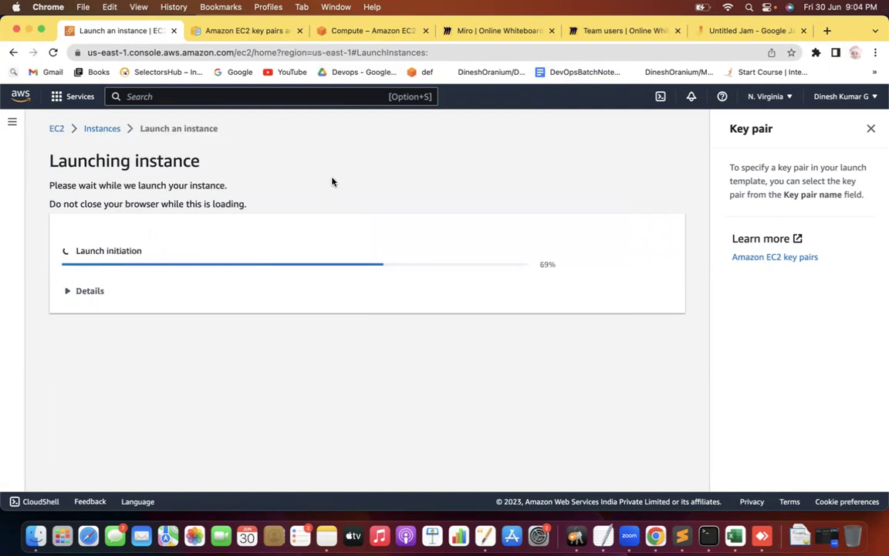
Step: Open the list of all instances from the launch page and select Node1, highlighting its instance state
scroll(333, 183, "down", 10)
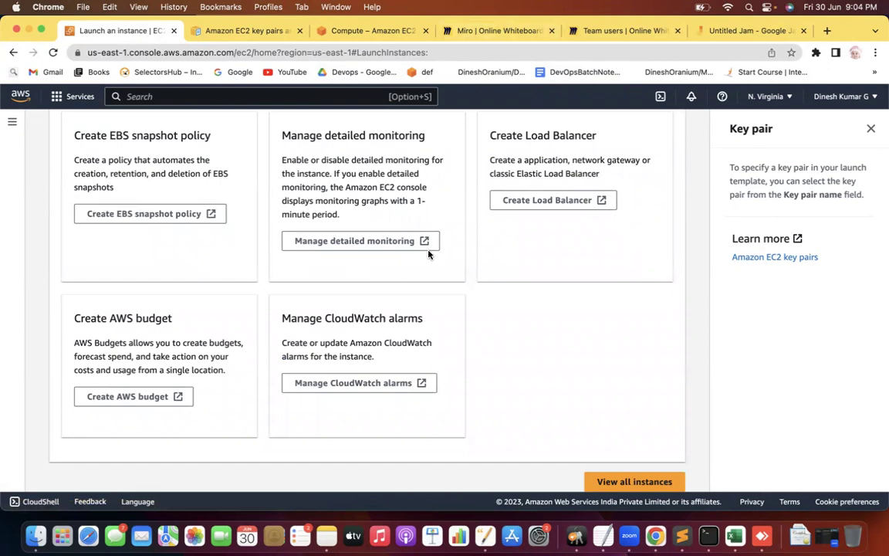
scroll(429, 255, "up", 5)
scroll(429, 255, "down", 5)
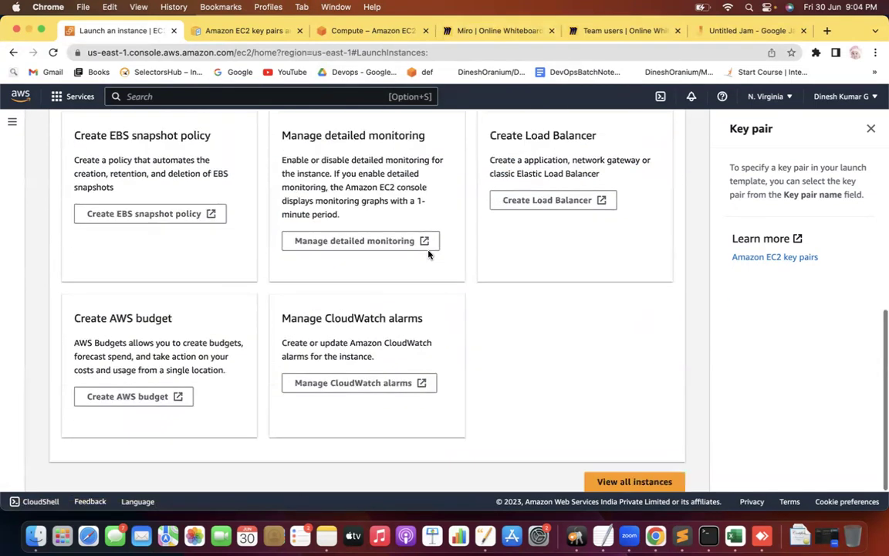
left_click(630, 483)
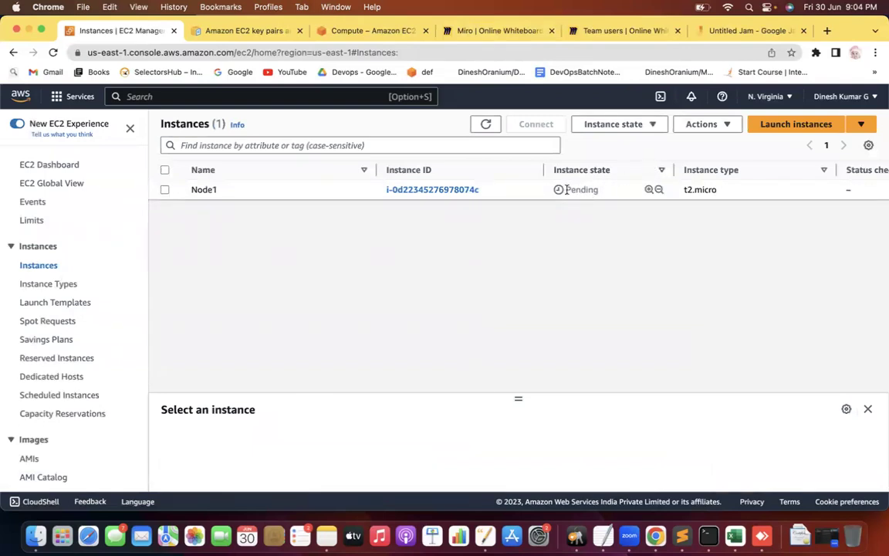
left_click_drag(567, 189, 604, 191)
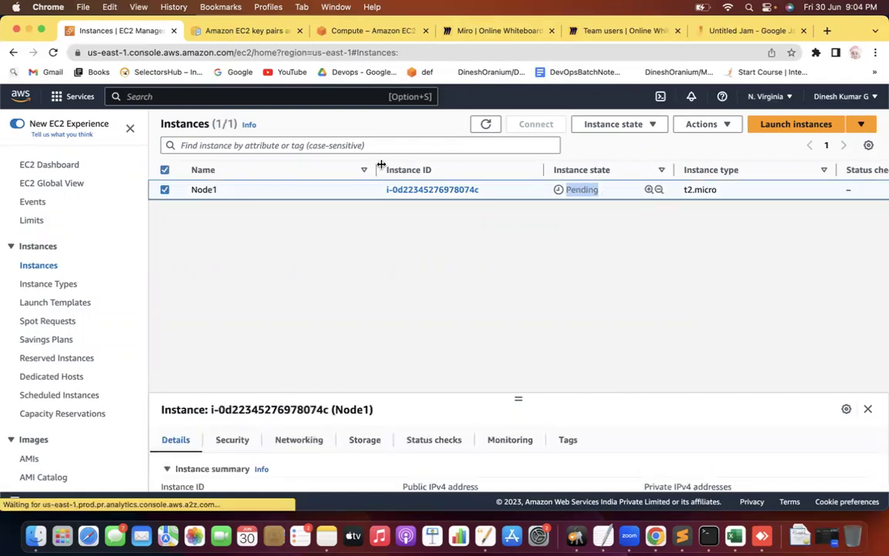
Step: Narrow the Instances table columns from Name through Public IPv4 DNS to bring the Public IPv4 address column into view
left_click_drag(376, 169, 310, 167)
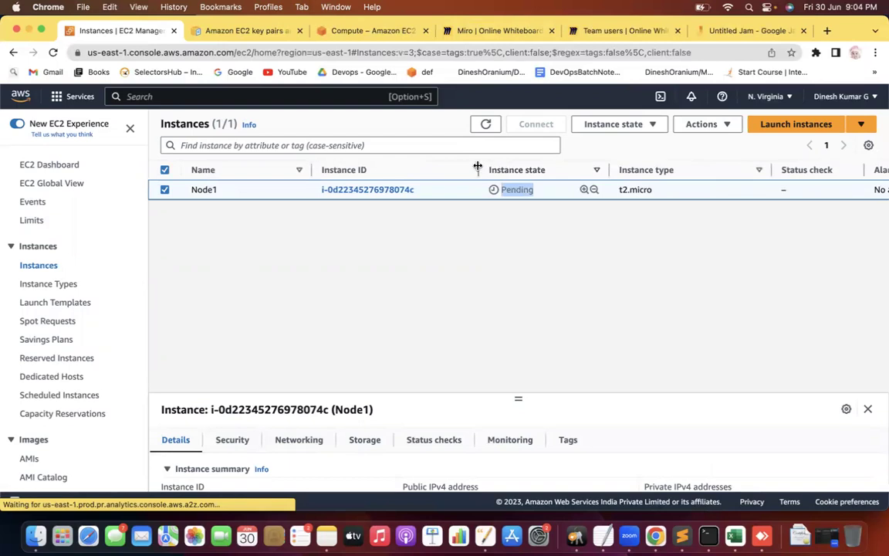
left_click_drag(477, 169, 429, 167)
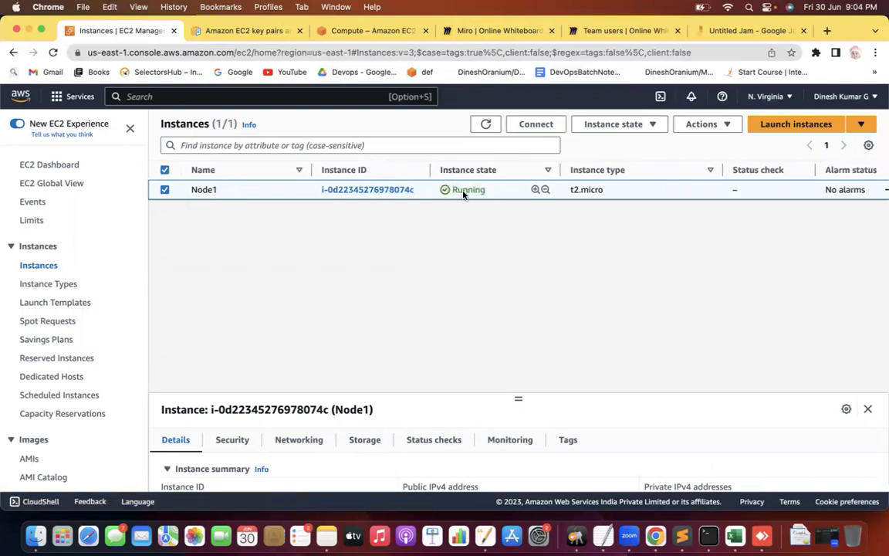
left_click_drag(560, 166, 495, 168)
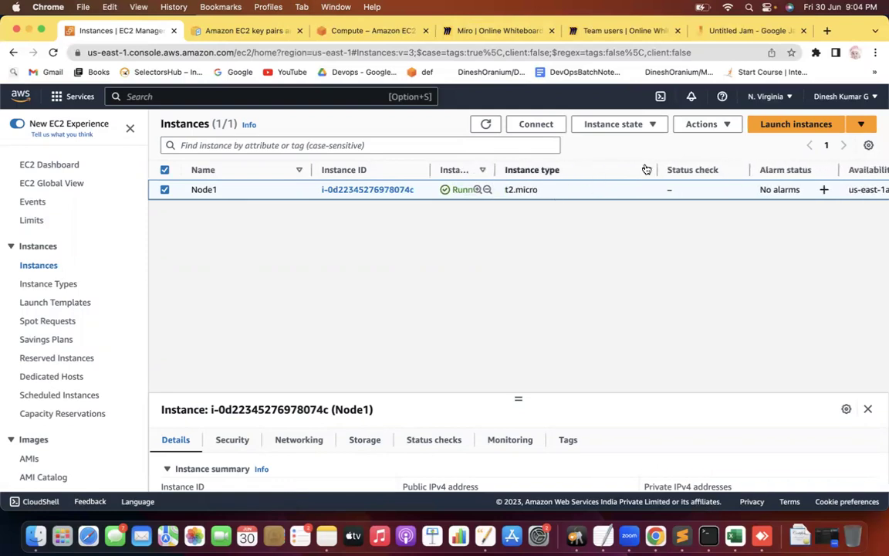
left_click_drag(657, 170, 574, 169)
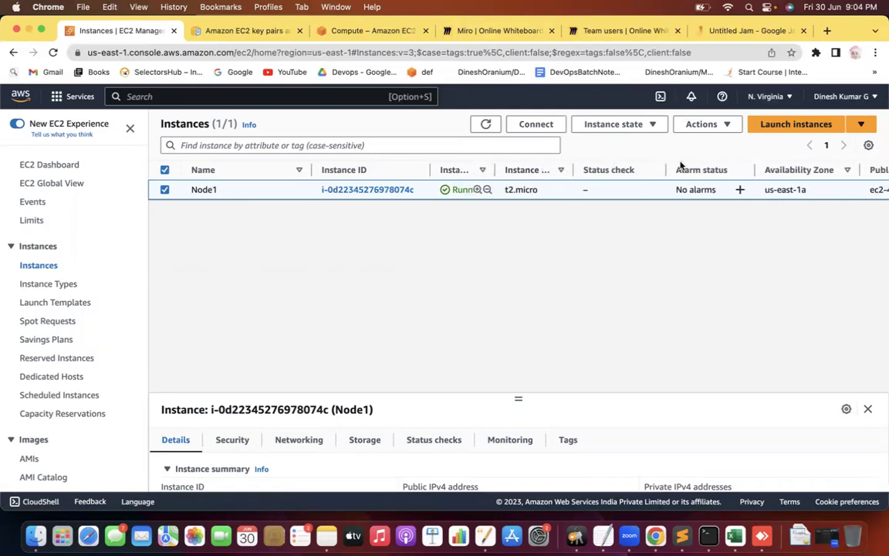
left_click_drag(664, 169, 638, 169)
left_click_drag(728, 164, 573, 167)
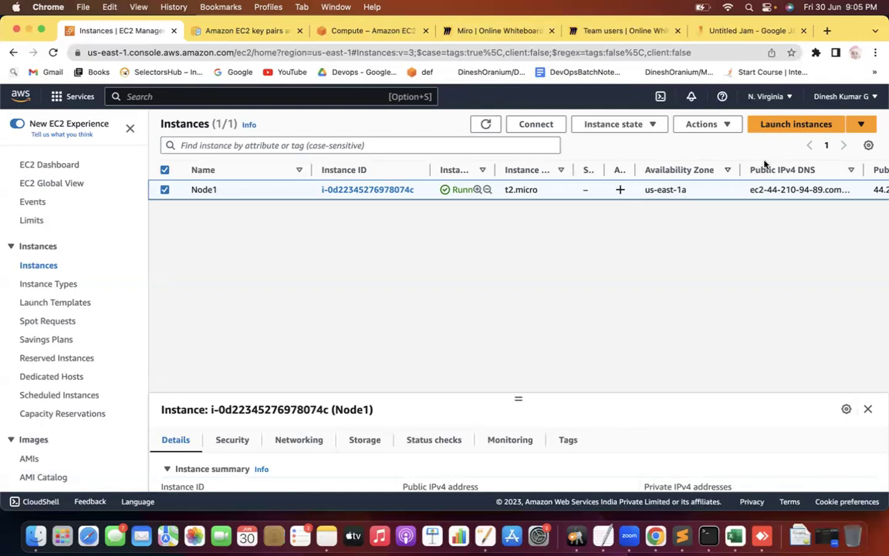
left_click_drag(739, 169, 714, 167)
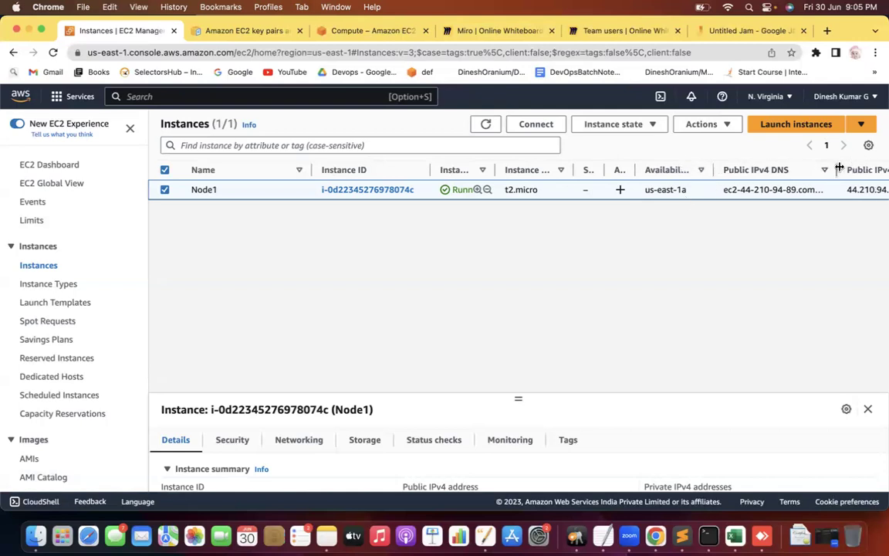
left_click_drag(836, 169, 788, 169)
Step: Enlarge the instance details pane and reselect Node1 to show its instance summary
left_click_drag(518, 397, 511, 195)
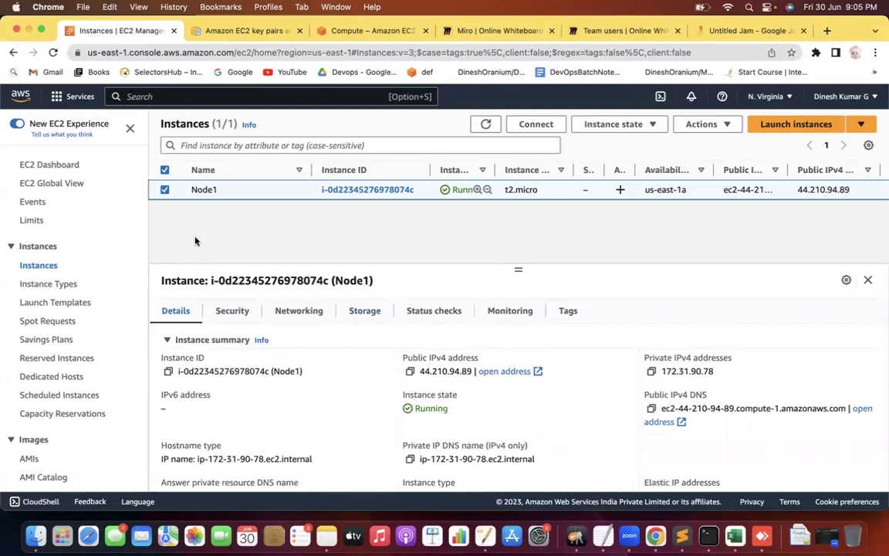
left_click(164, 190)
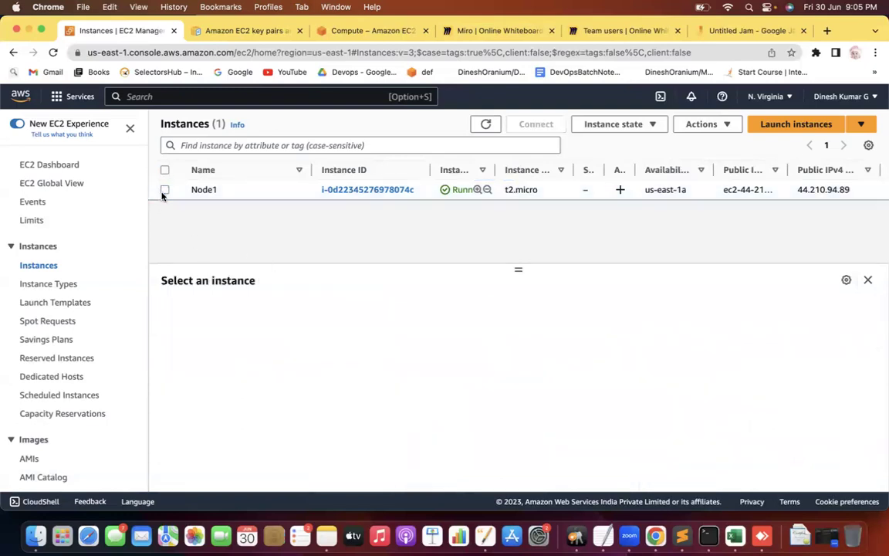
left_click(164, 189)
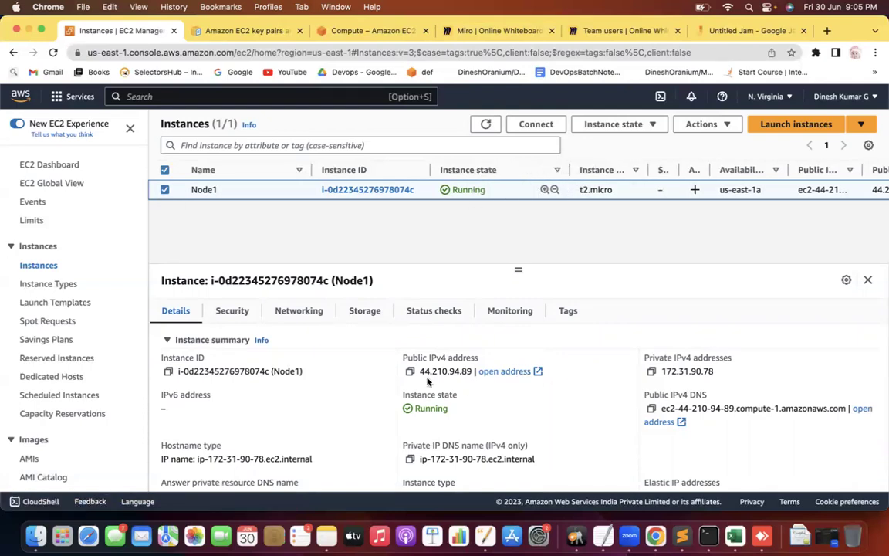
left_click(164, 189)
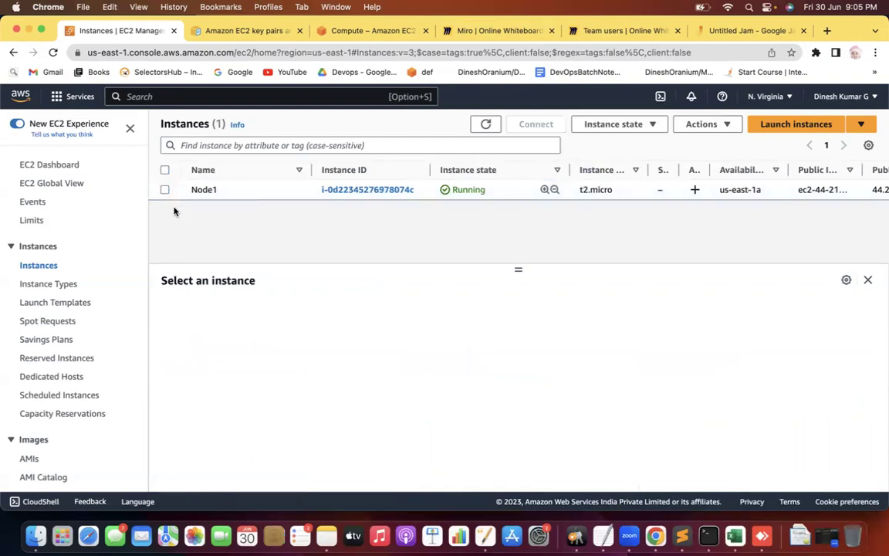
left_click(165, 189)
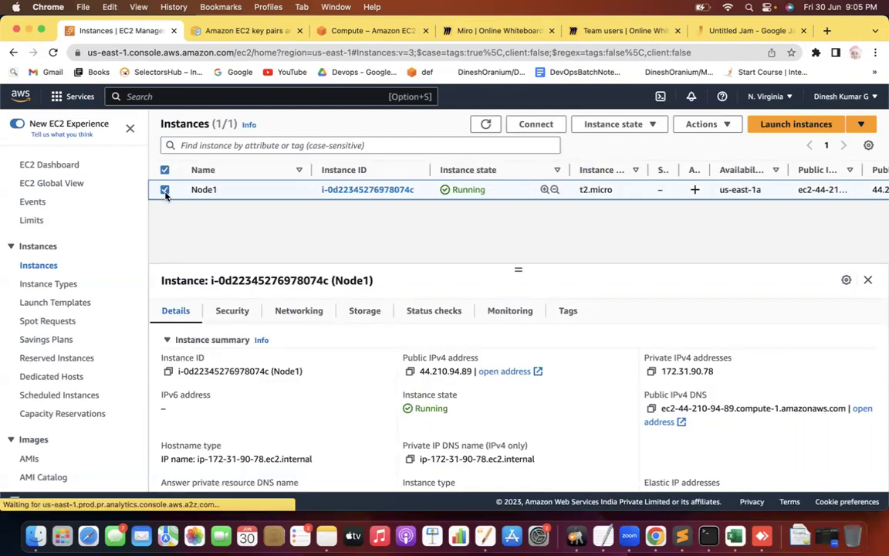
Step: Connect to Node1 through EC2 Instance Connect with the default user name ec2-user
left_click(545, 128)
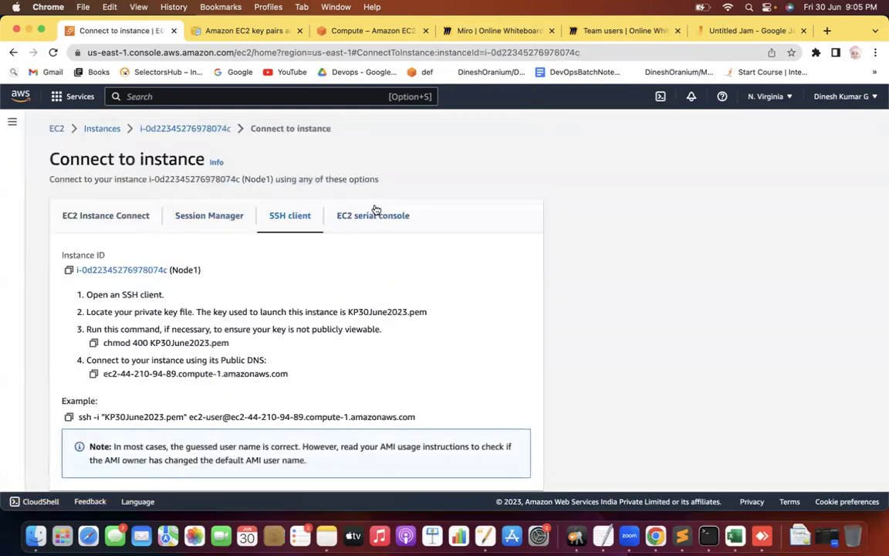
left_click(139, 218)
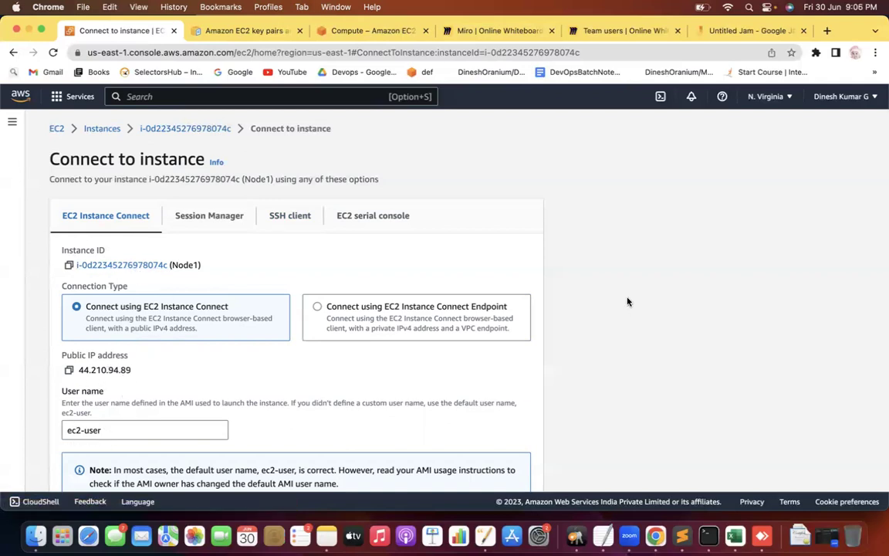
scroll(627, 302, "down", 2)
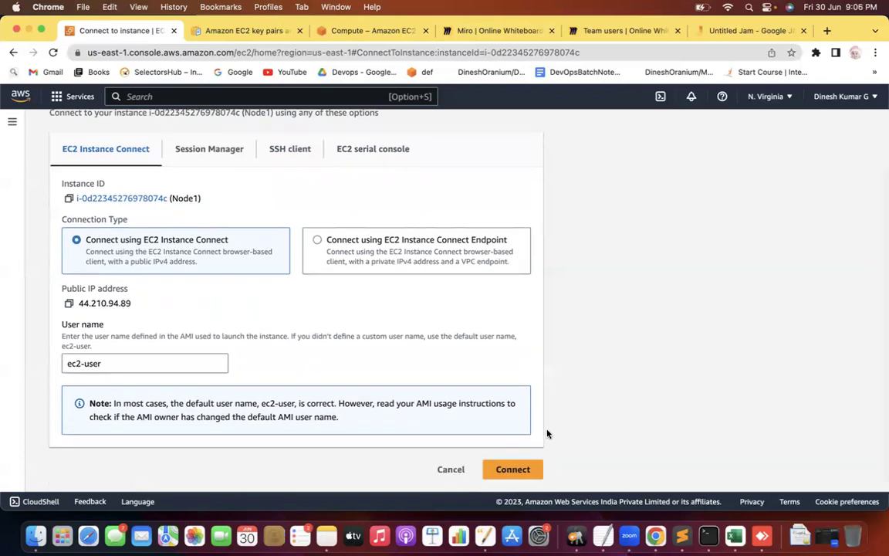
left_click(515, 470)
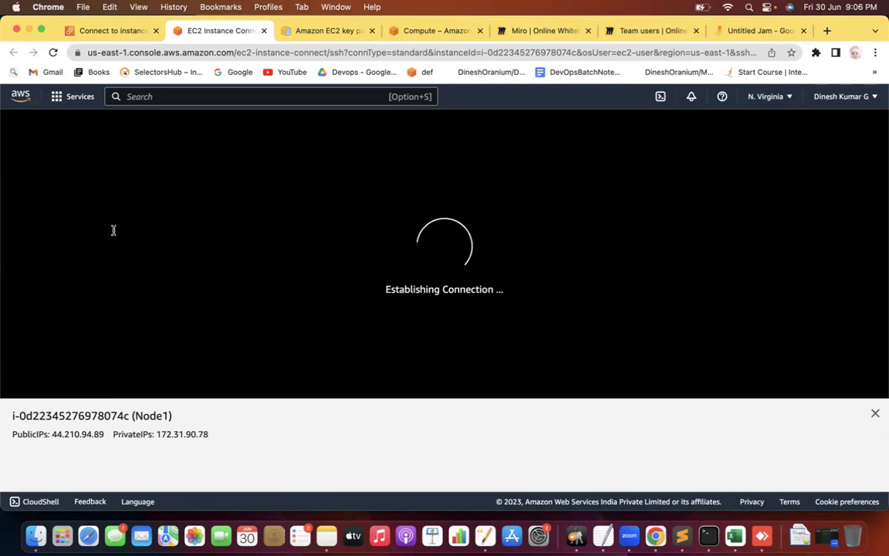
Step: Highlight the Amazon Linux 2023 banner and the IP address in the shell prompt of the Node1 terminal
left_click_drag(23, 124, 106, 207)
left_click(106, 206)
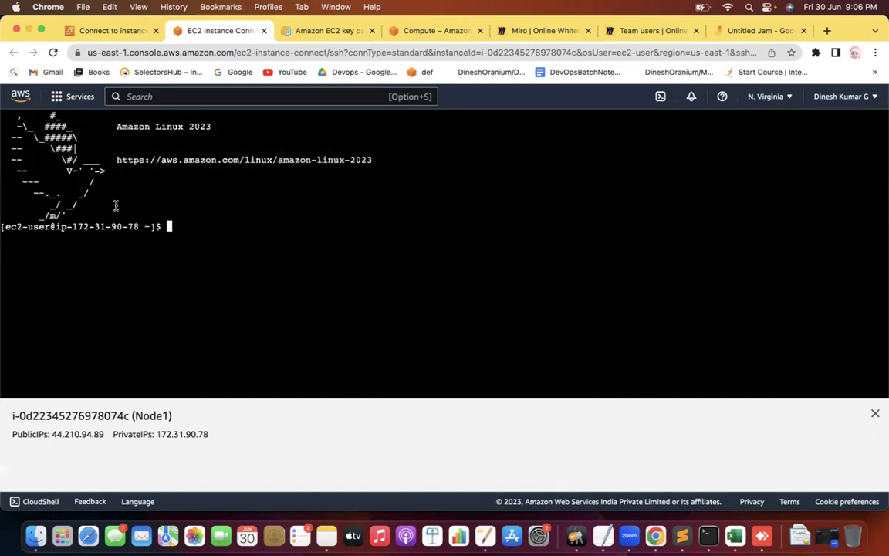
left_click_drag(22, 121, 127, 205)
left_click(94, 197)
left_click_drag(17, 115, 118, 209)
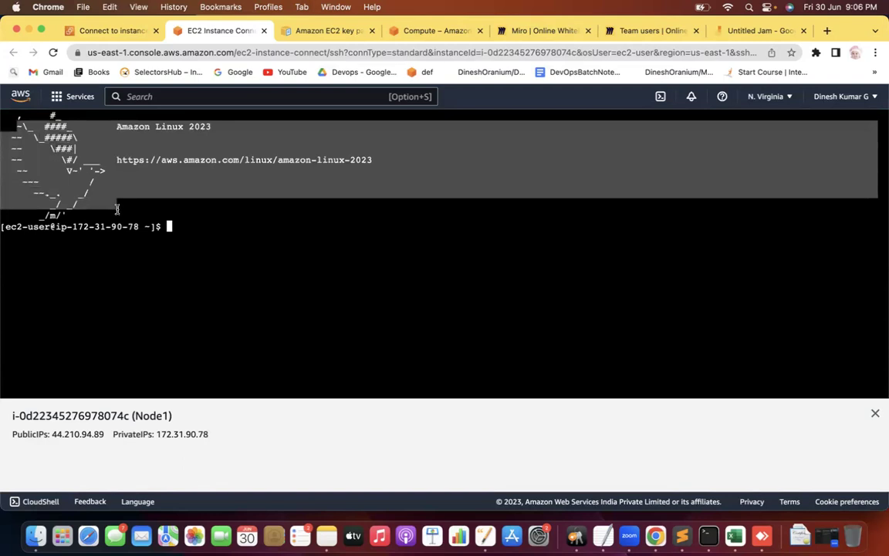
left_click_drag(14, 226, 132, 224)
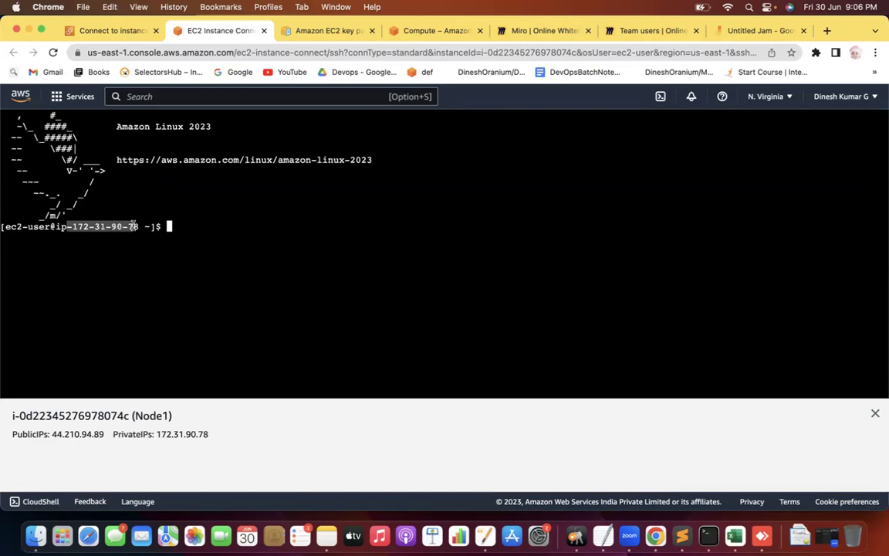
Step: Compare the IP in the shell prompt with Node1's private IPv4 address in the Instances list, and return to the terminal
left_click(105, 30)
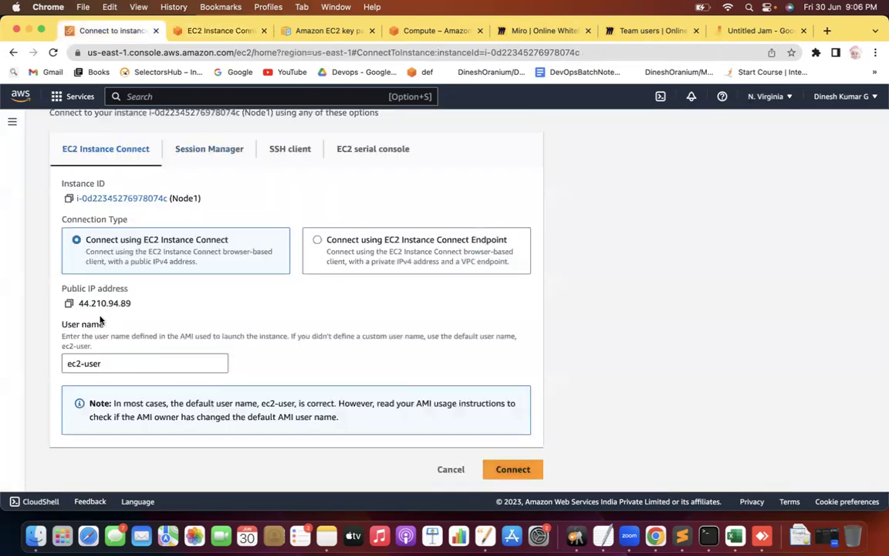
left_click(176, 31)
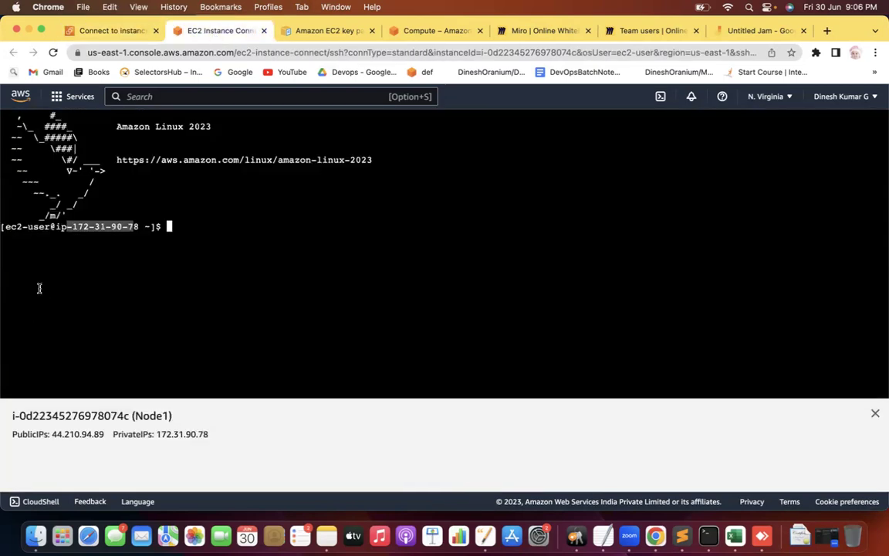
left_click(110, 32)
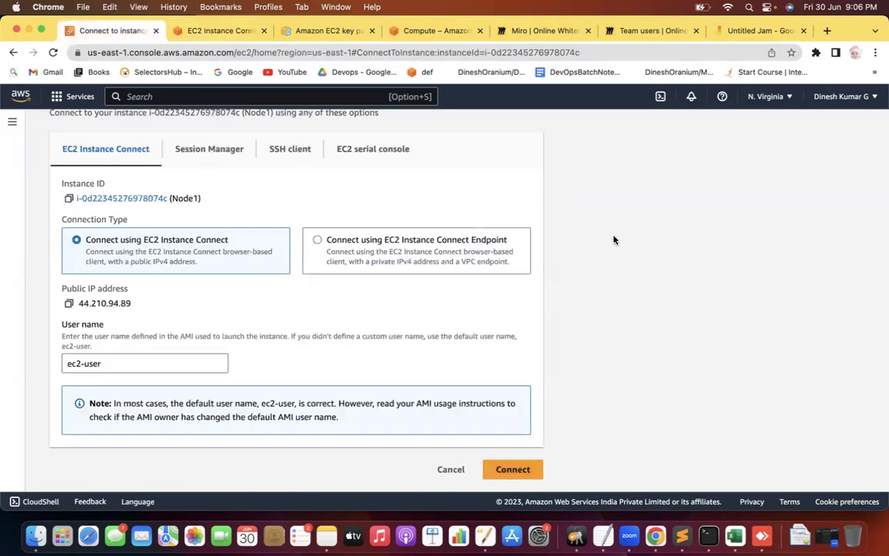
scroll(613, 240, "up", 2)
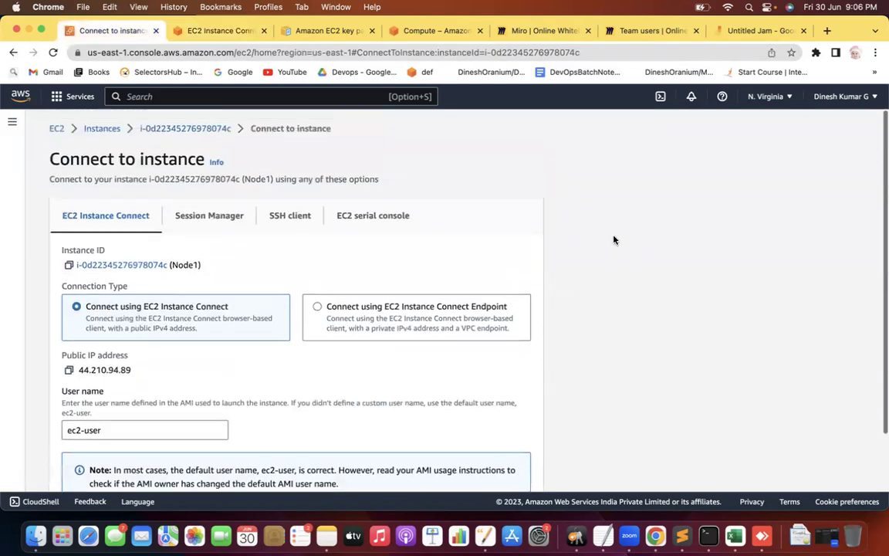
left_click(114, 131)
left_click(164, 189)
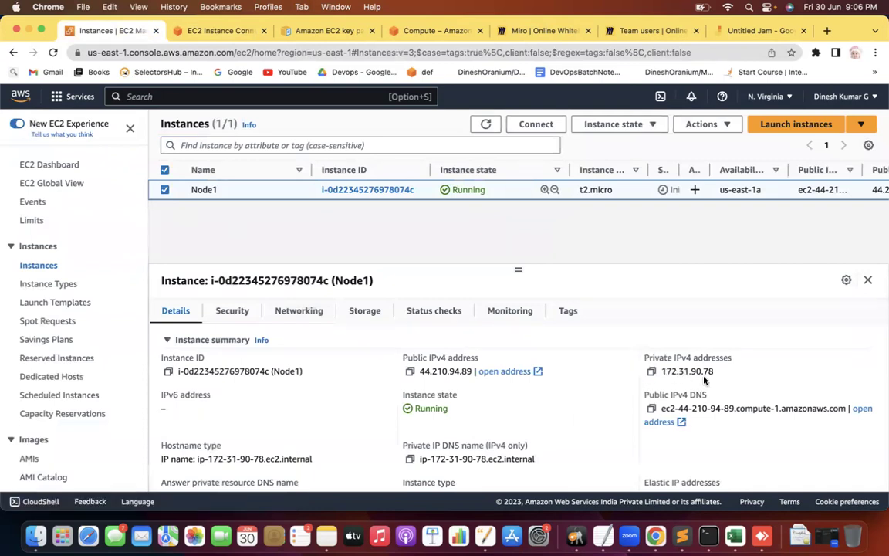
left_click(215, 29)
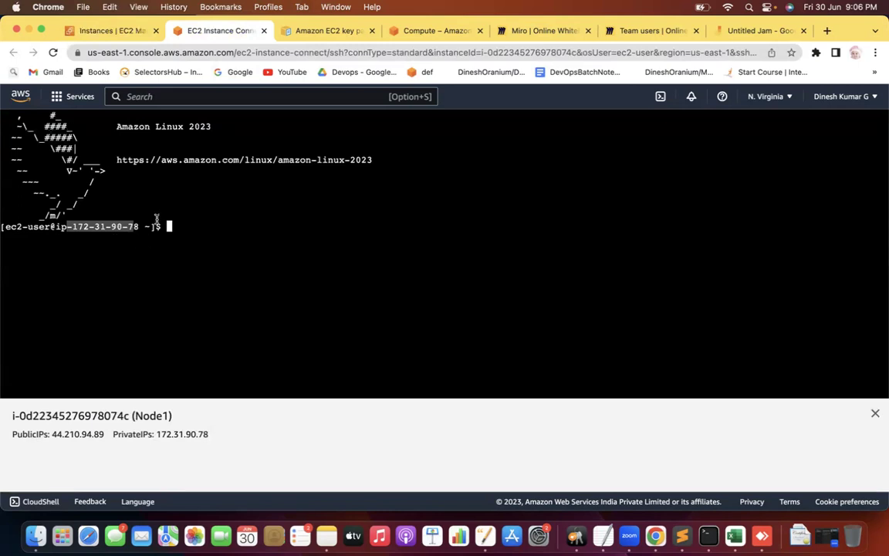
Step: Highlight the user name and host IP in the terminal's shell prompt
left_click(184, 226)
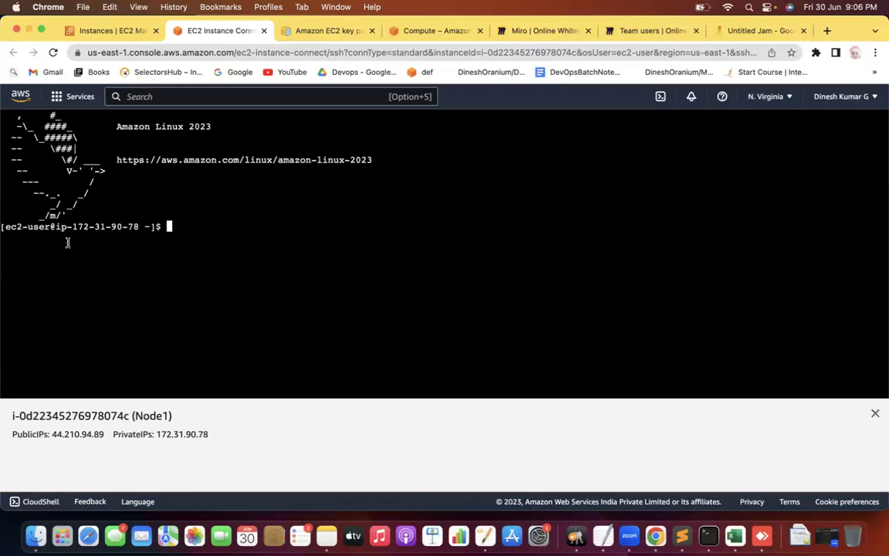
left_click_drag(16, 226, 142, 226)
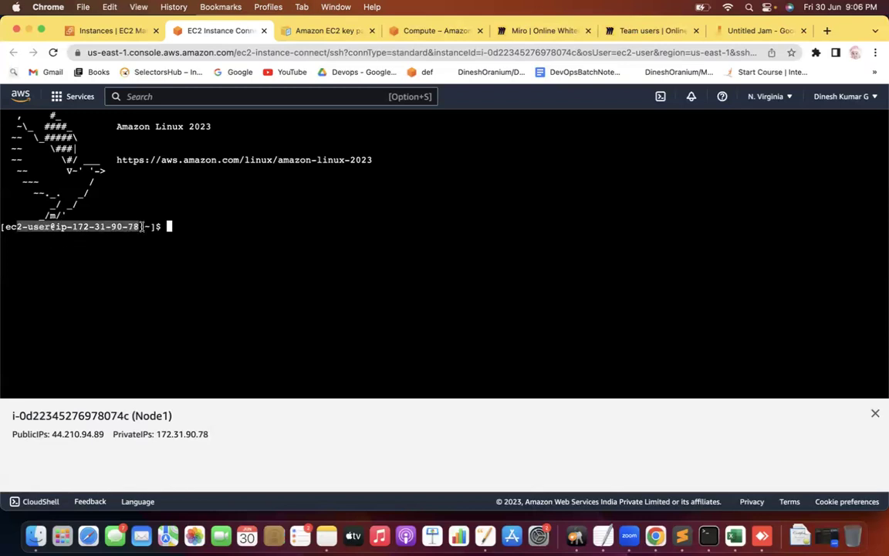
left_click(185, 241)
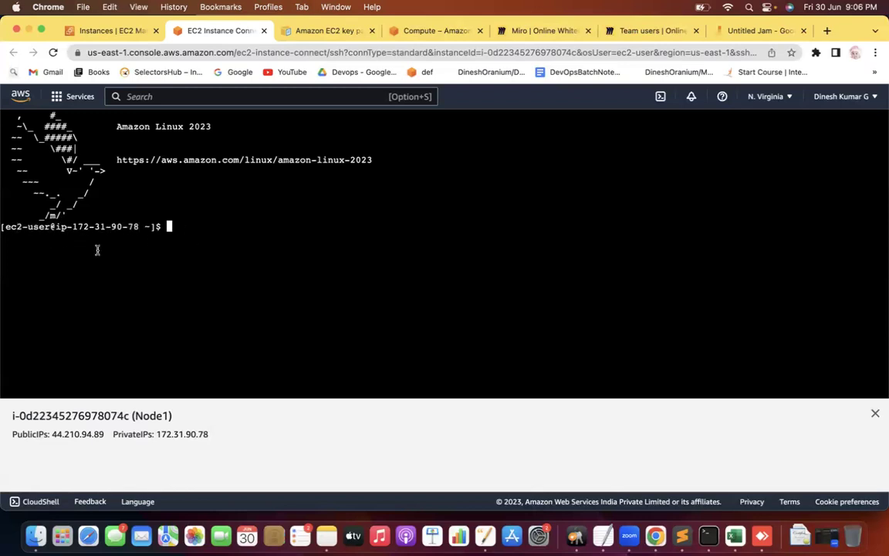
left_click_drag(23, 227, 139, 227)
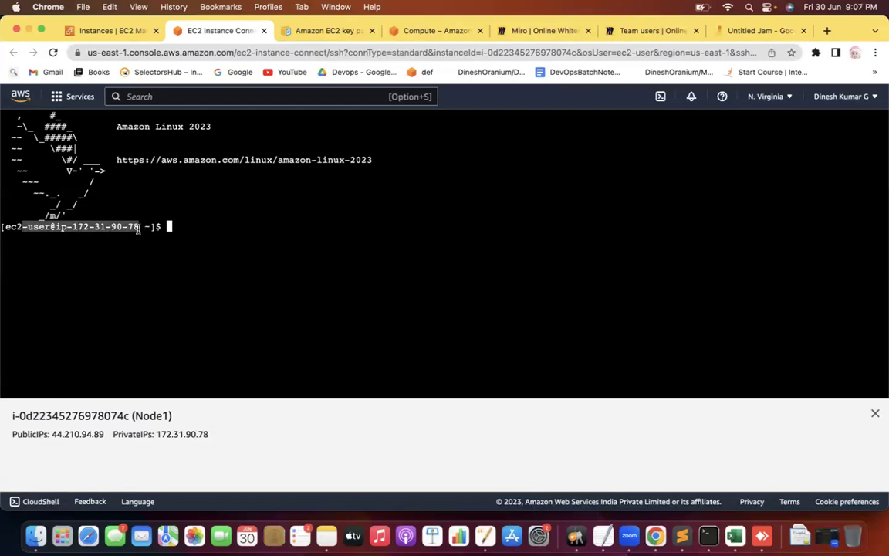
Step: Run whoami in the Node1 terminal and highlight the user name it outputs
left_click(180, 229)
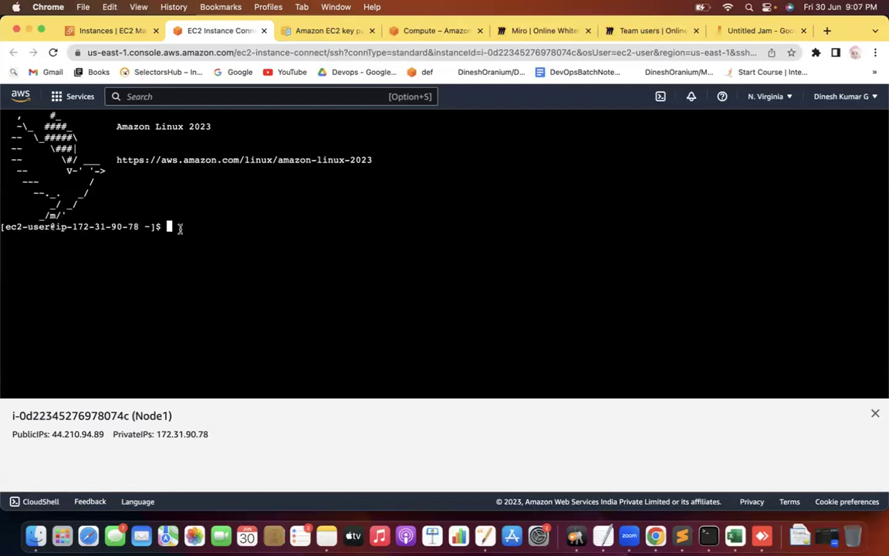
type("whoami")
key("Return")
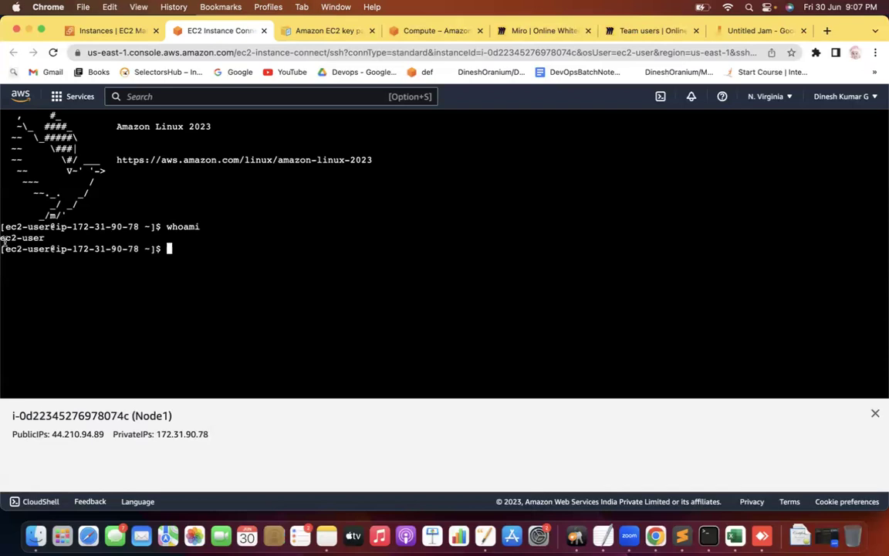
left_click_drag(2, 238, 35, 240)
Step: Switch to the Sublime Text notes, highlight the launch items from AMI to Storage as a recap, and return to the Chrome terminal
left_click(682, 535)
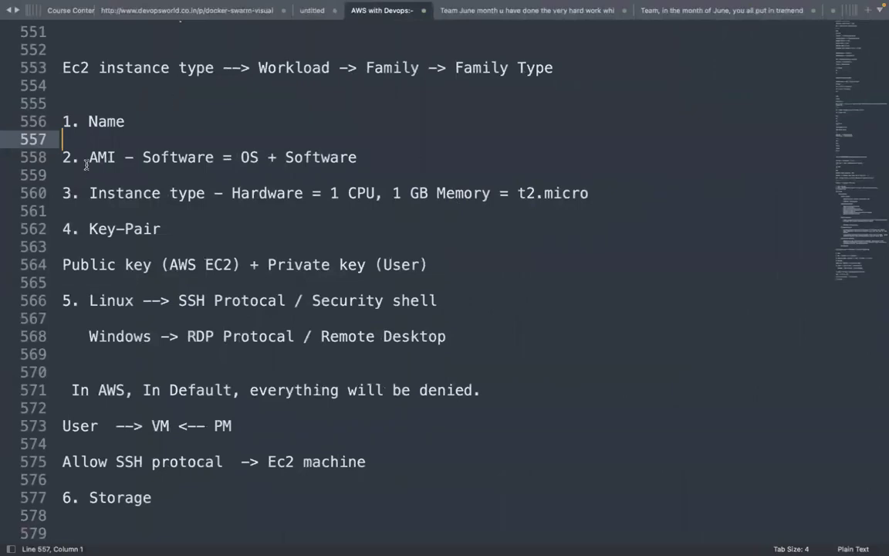
left_click_drag(88, 154, 154, 154)
left_click(124, 210)
left_click_drag(588, 193, 213, 193)
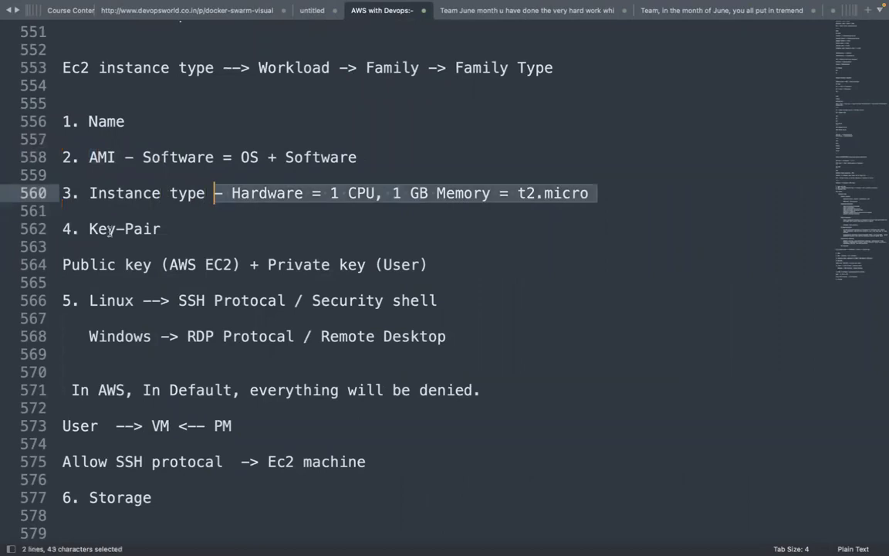
left_click_drag(89, 228, 161, 229)
left_click_drag(89, 300, 179, 300)
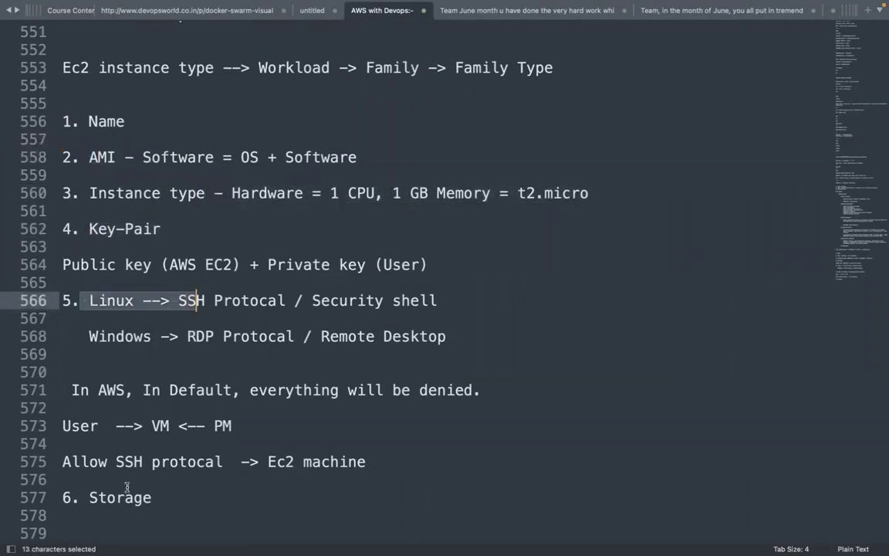
left_click_drag(88, 497, 166, 497)
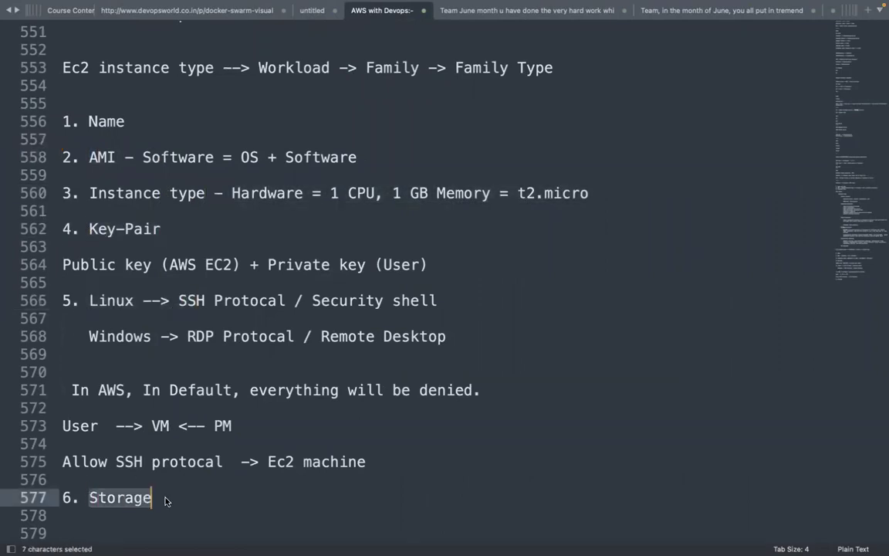
key("super+Tab")
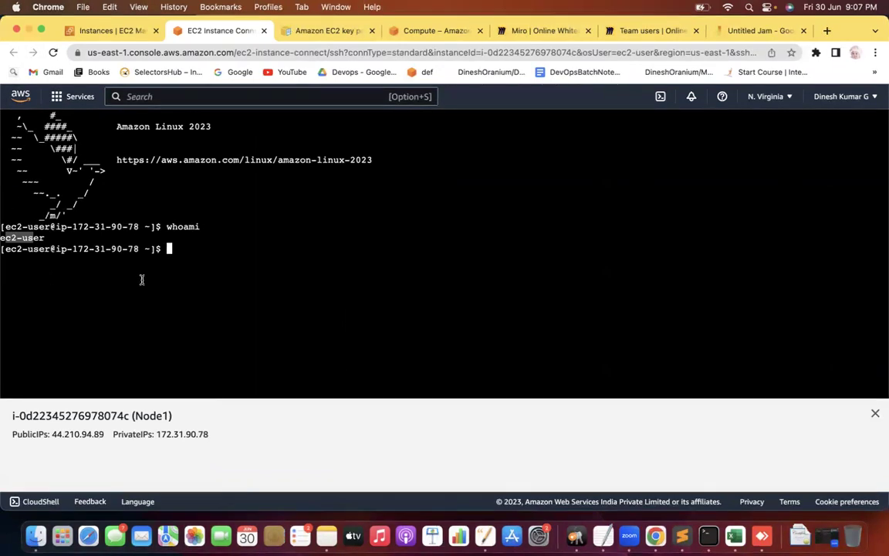
Step: Switch to the macOS Terminal, maximize its window, and enlarge the text by two increments
left_click(87, 31)
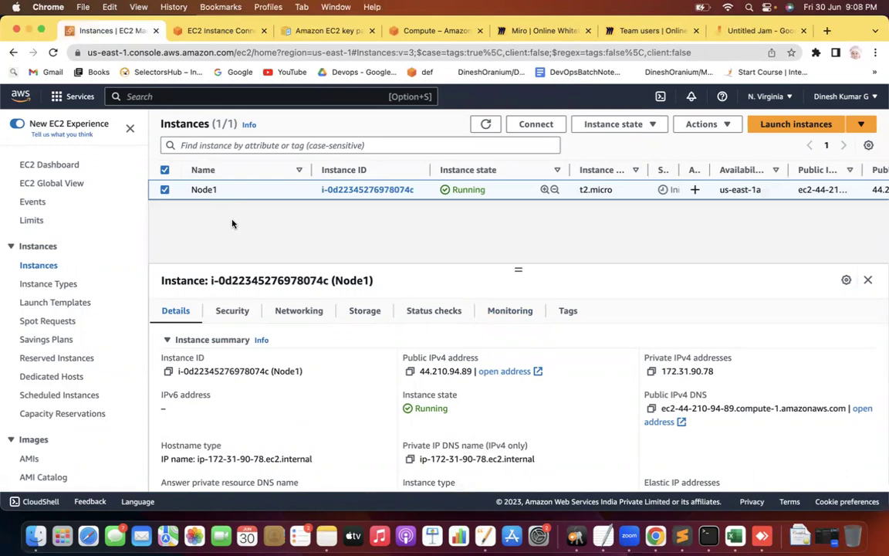
left_click(211, 31)
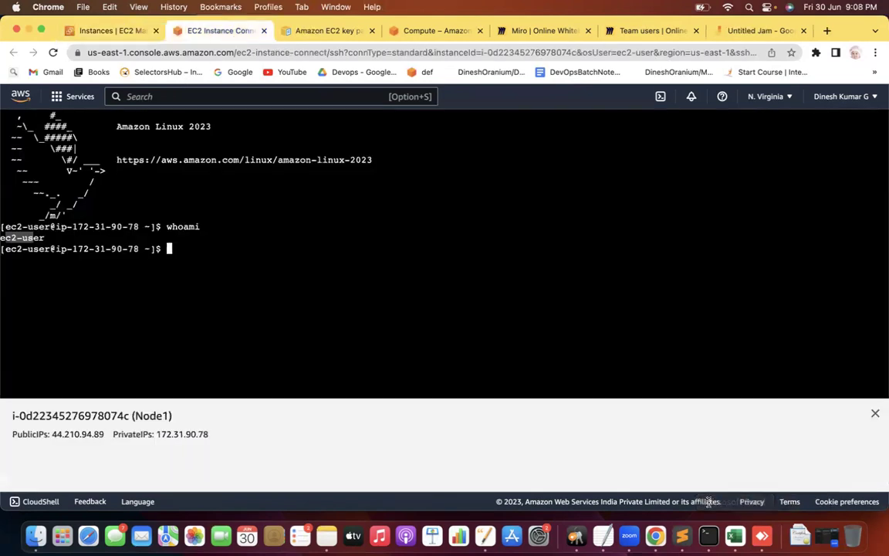
key("super+space")
type("t")
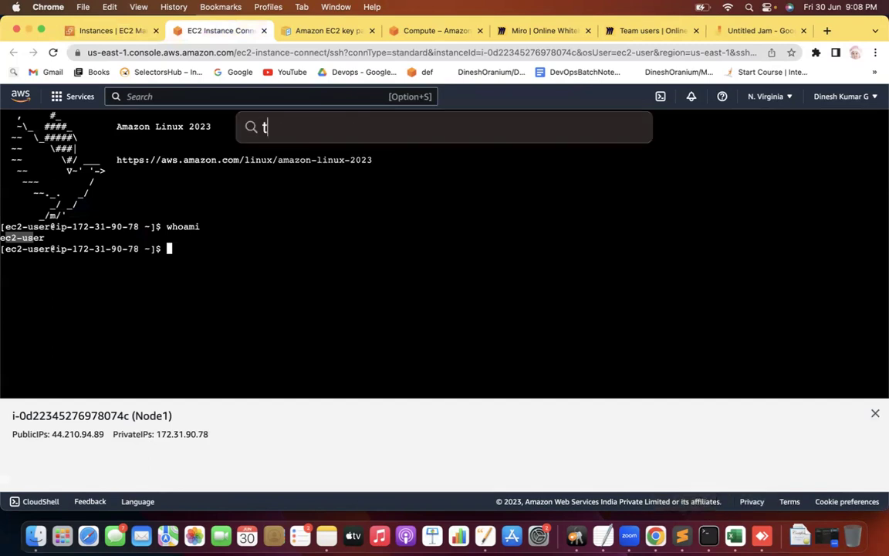
key("Return")
double_click(288, 34)
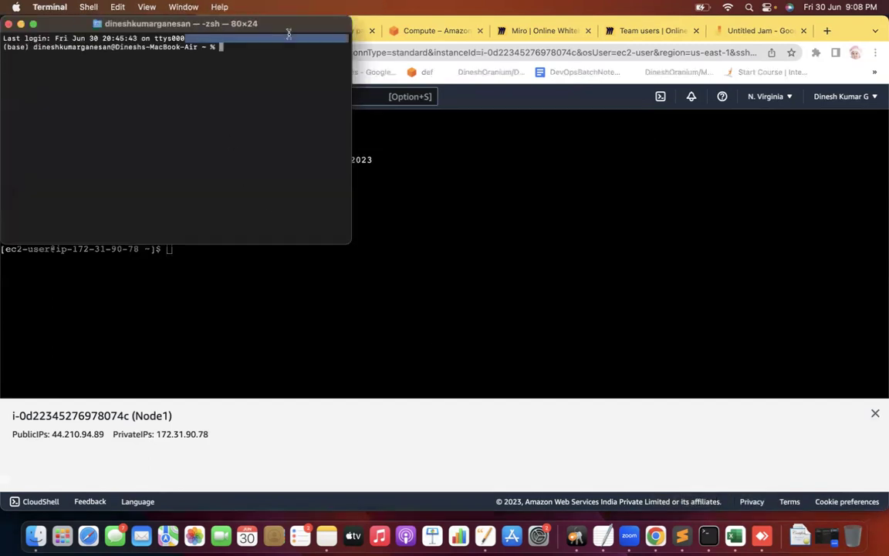
double_click(288, 22)
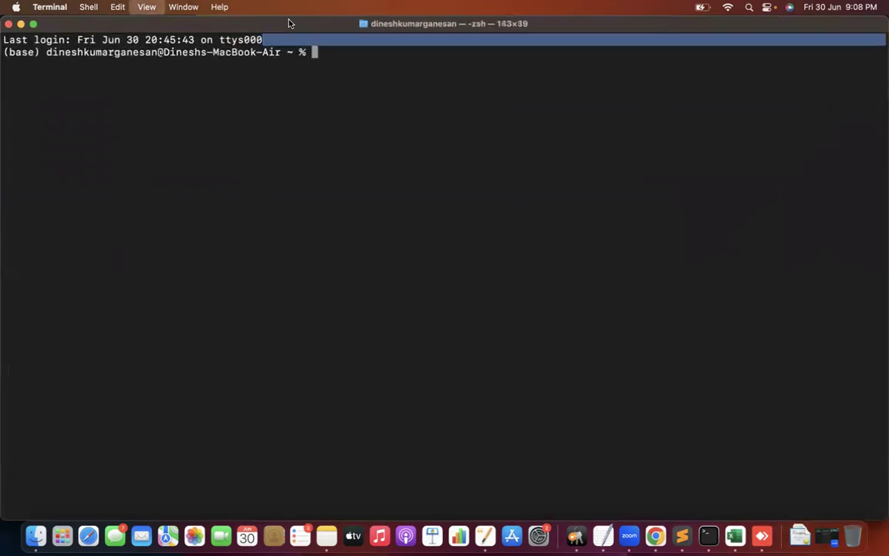
key("super+plus")
key("super+plus")
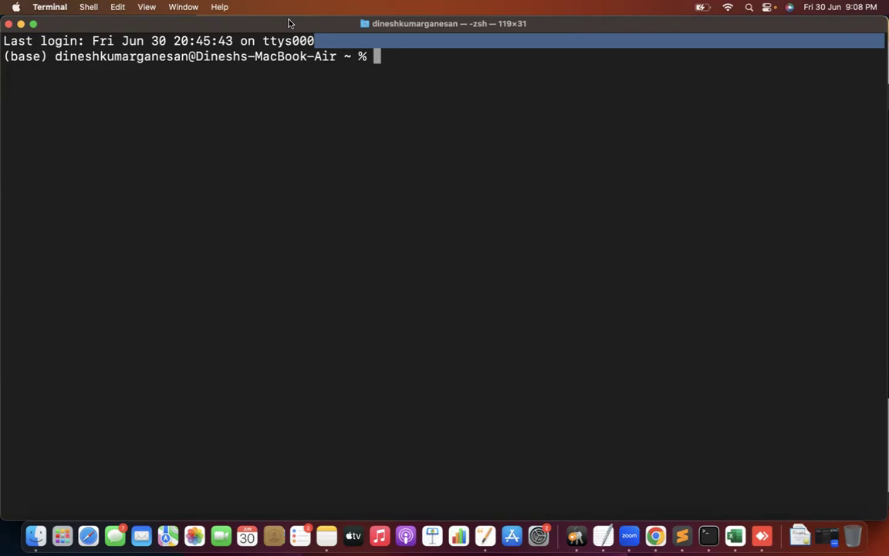
Step: Open the Downloads folder in Finder, move its window below the Terminal prompt, and return to Terminal
left_click(36, 538)
left_click(92, 118)
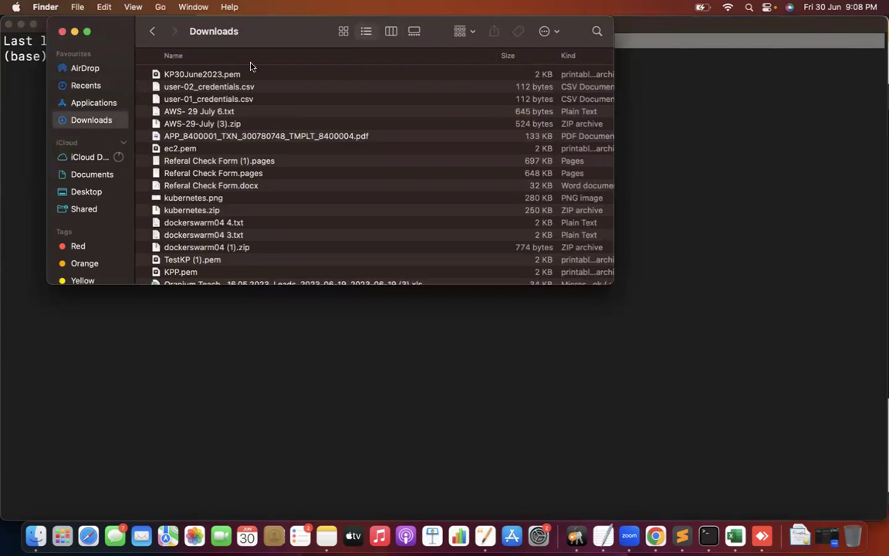
left_click_drag(248, 32, 270, 297)
left_click(386, 56)
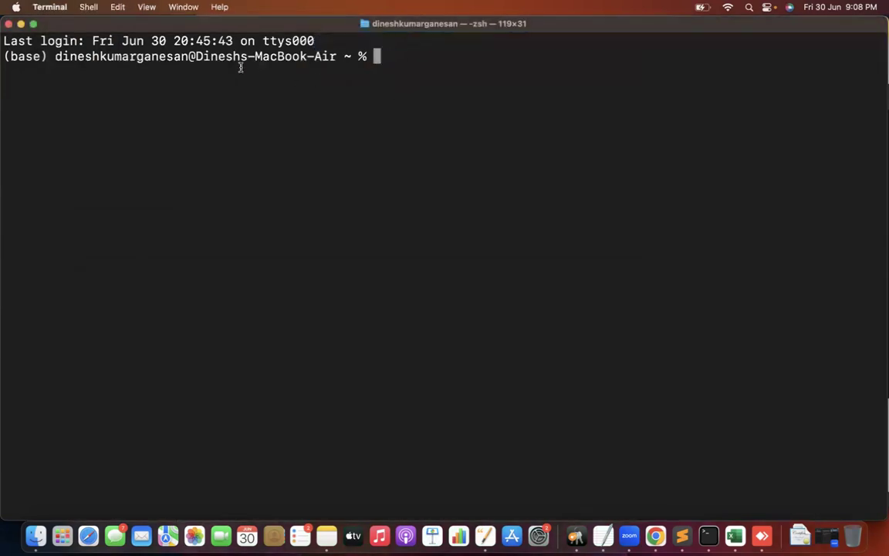
Step: Highlight the user and host in the prompt, check the Downloads folder in Finder, and enter cd downloads without running it
left_click_drag(98, 56, 336, 56)
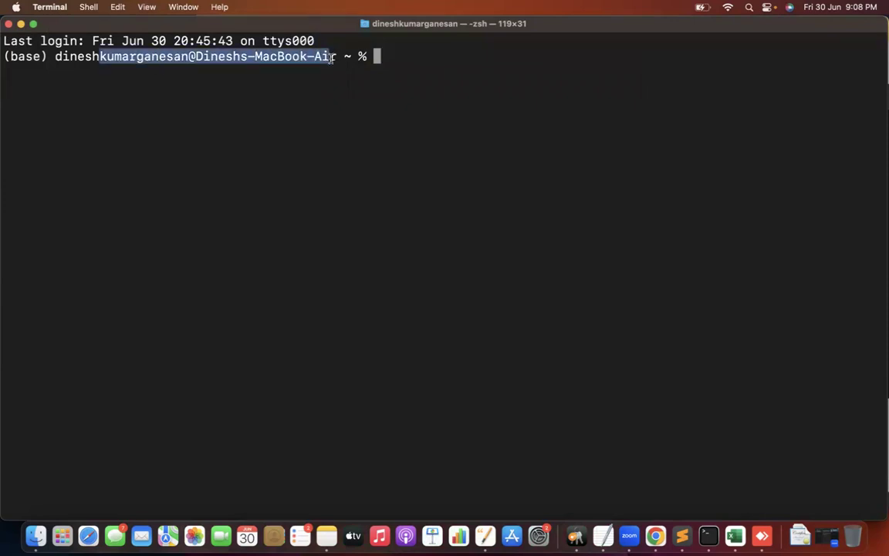
key("super+Tab")
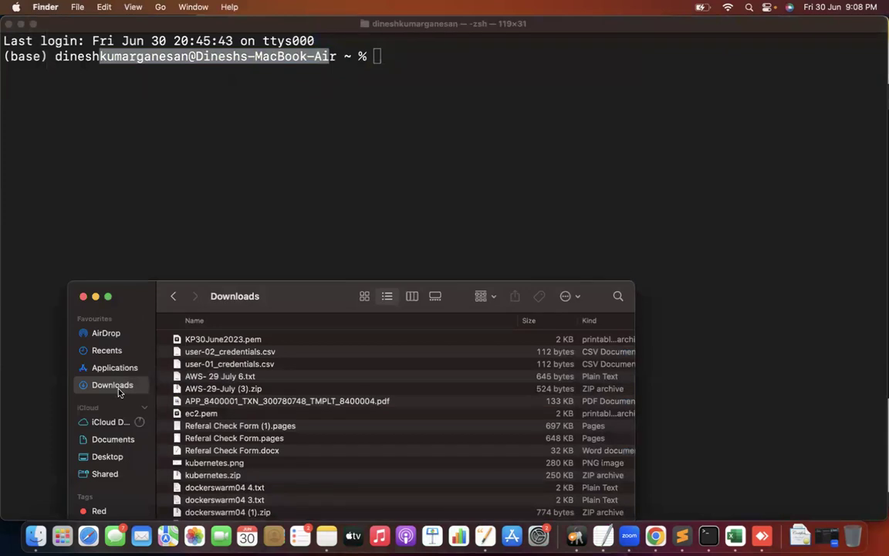
left_click(377, 59)
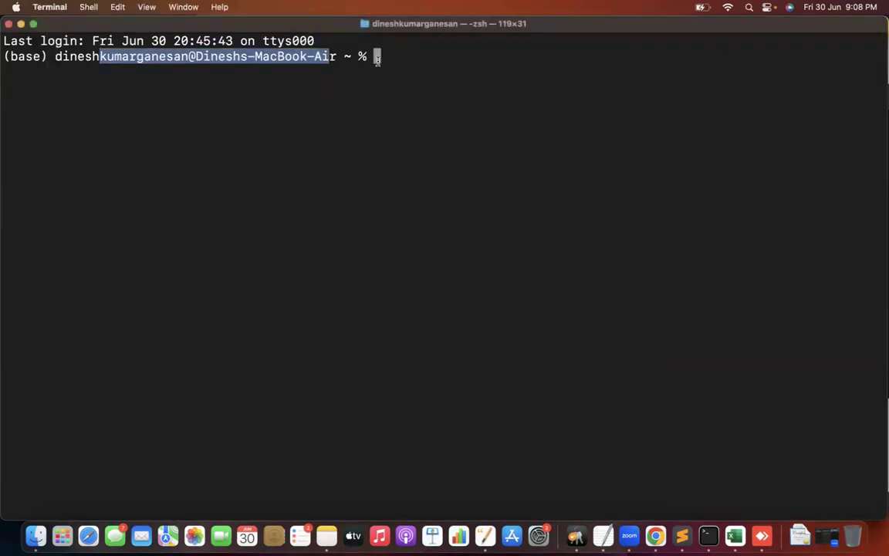
type("cd downloads")
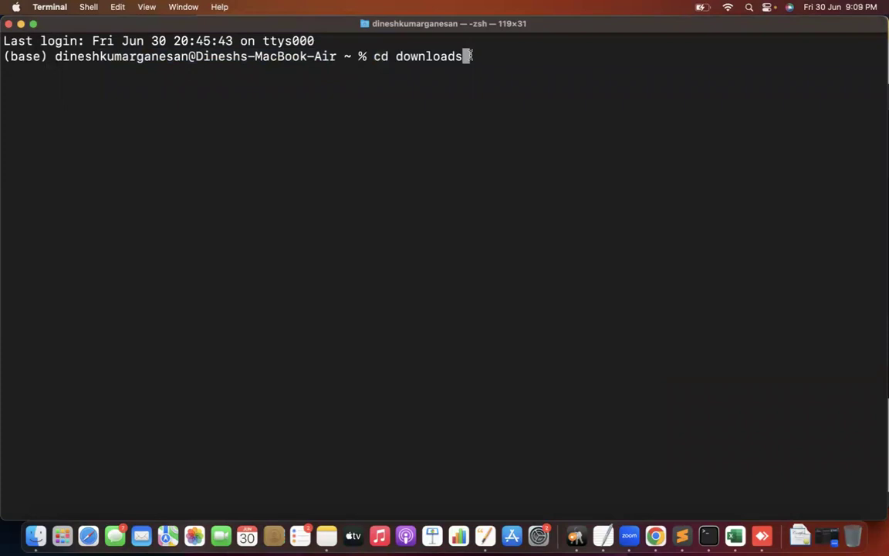
left_click_drag(371, 57, 388, 59)
Step: In the Sublime Text notes, add blank lines after "6. Storage", a "---" separator, and the command "cd downloads/"
left_click(681, 534)
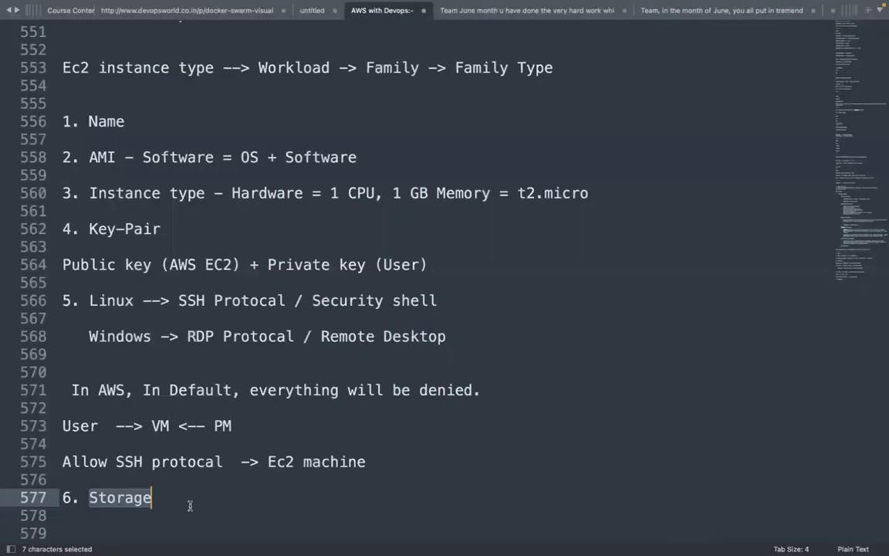
key("Right")
key("Return")
key("Return")
key("Return")
key("Return")
key("Return")
key("Return")
key("Return")
key("Return")
key("Return")
key("Return")
key("Return")
key("Return")
key("Return")
key("Return")
key("Return")
key("Return")
key("Return")
key("Return")
left_click(67, 262)
type("---")
key("Return")
key("Return")
type("cd downloads/")
key("Return")
Step: Glance at the command in Terminal and add the note "cd = change directory" below "cd downloads/"
key("ctrl+Left")
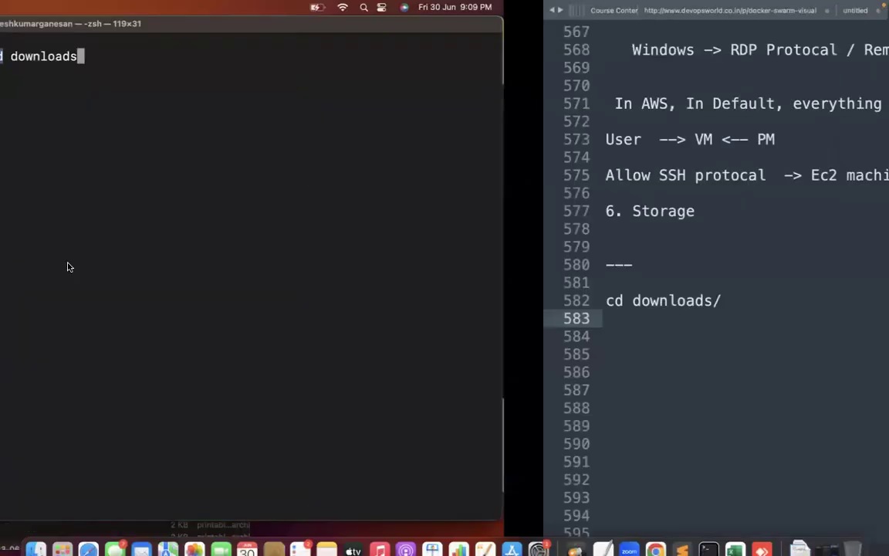
key("ctrl+Right")
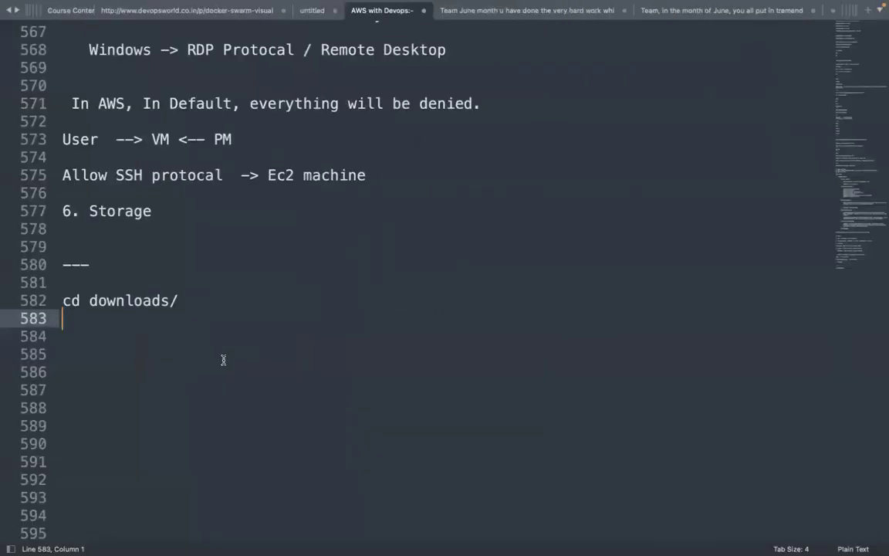
key("Return")
type("cd = change d")
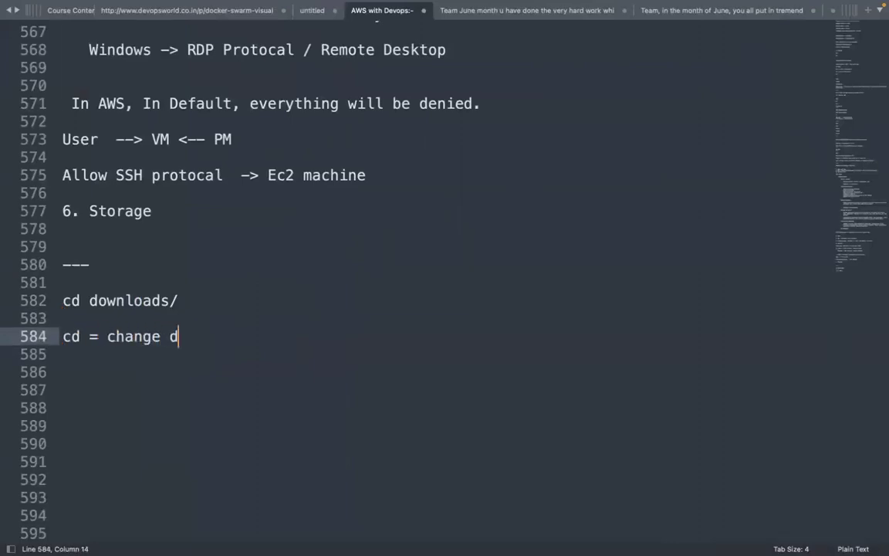
type("irectory")
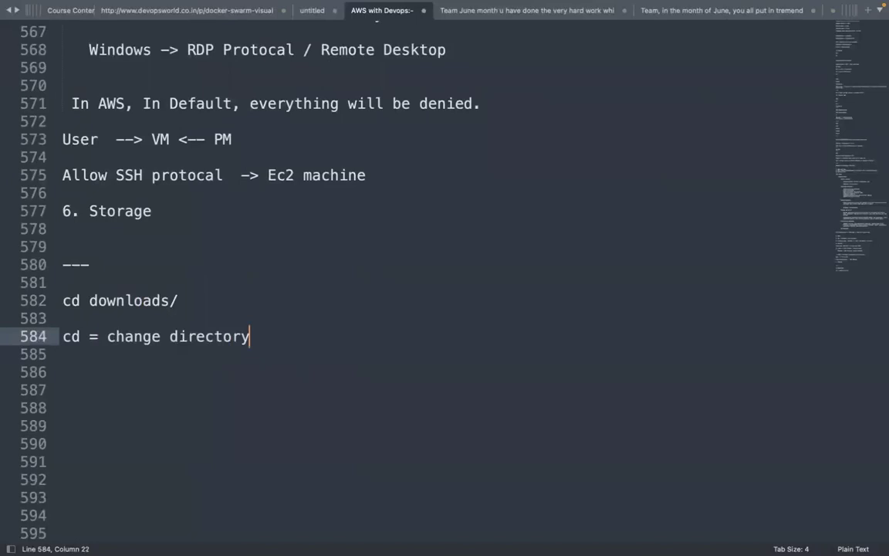
Step: Return to Terminal, run cd downloads, and highlight the folder name in the new prompt
key("ctrl+Left")
key("Return")
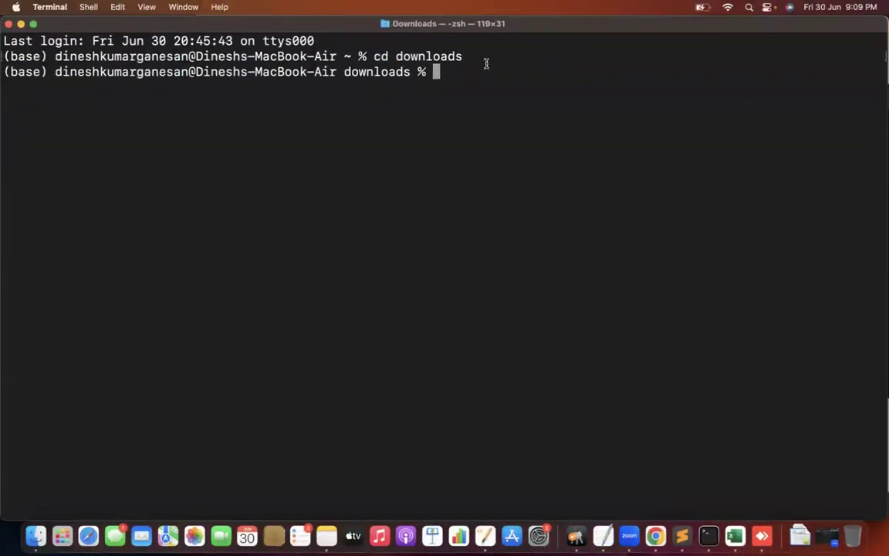
left_click_drag(344, 71, 398, 71)
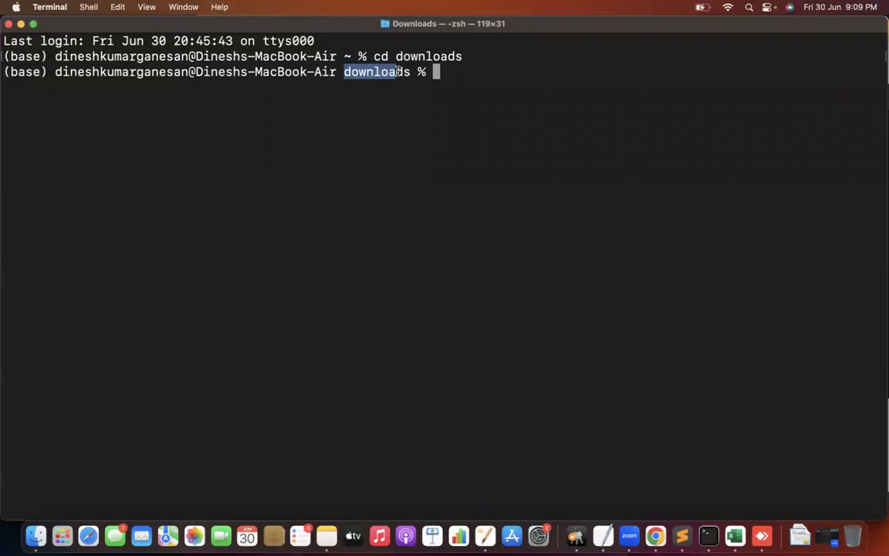
left_click(436, 73)
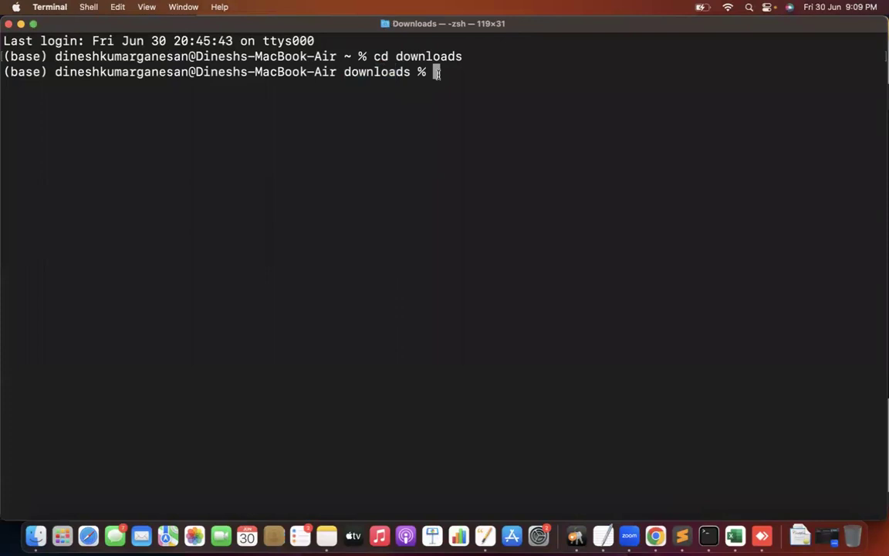
Step: Enter ssh -i KP30June2023.pem ec2-user@ at the prompt, checking the key file's name in the Downloads folder
type("ssh -i")
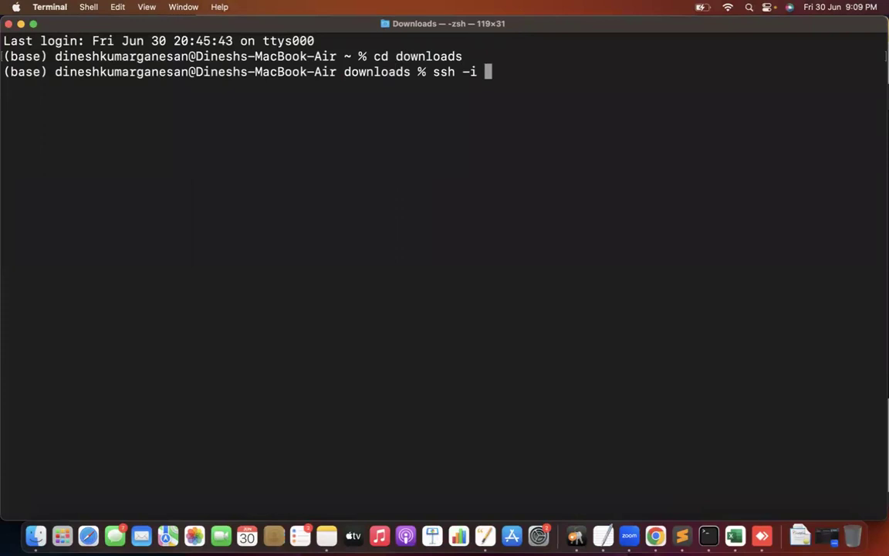
key("super+Tab")
key("super+Tab")
key("Tab")
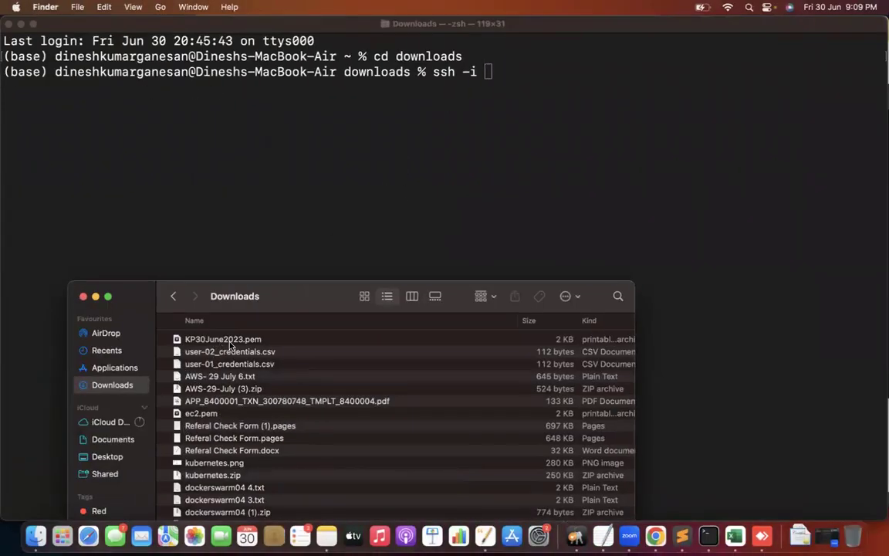
left_click(495, 77)
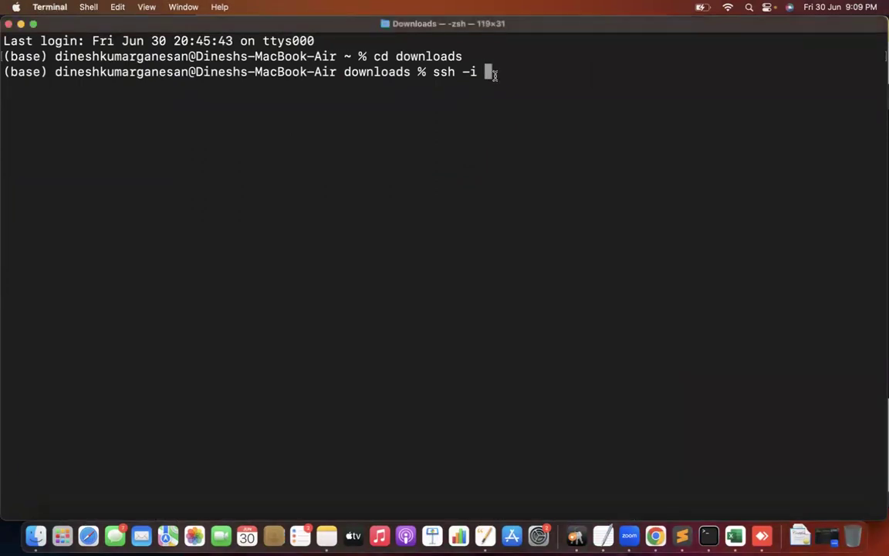
type("KP30")
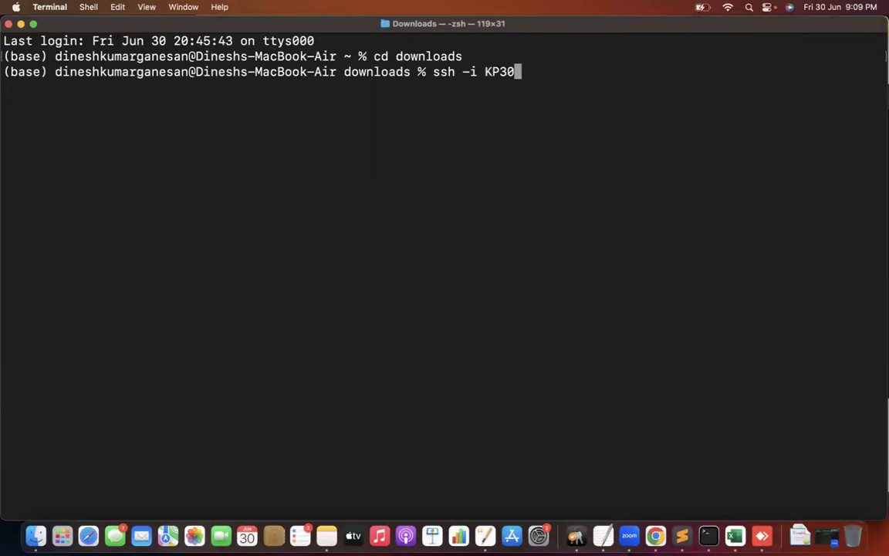
type("June202")
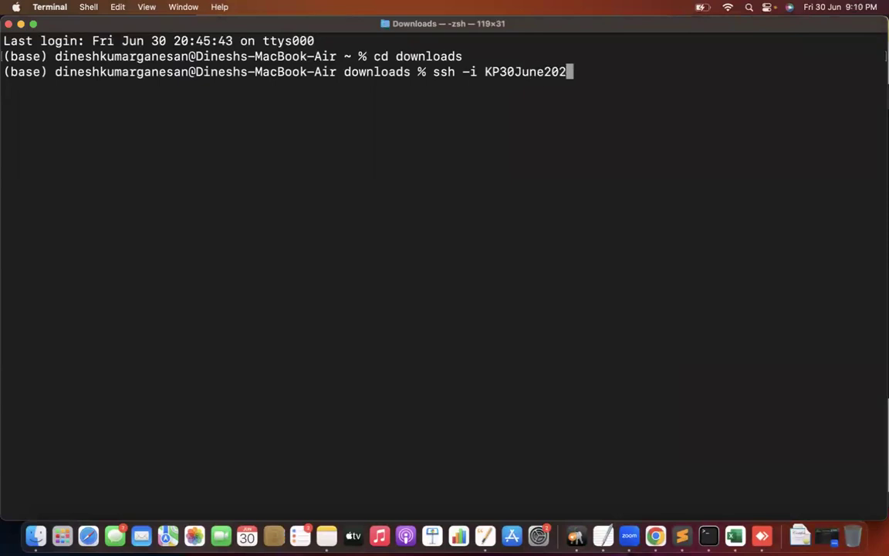
type("3.pem")
key("super+Tab")
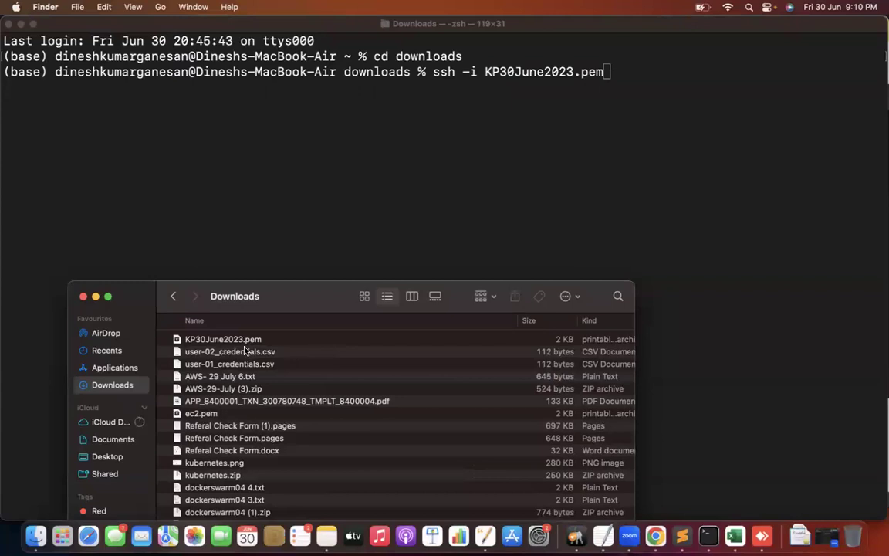
key("super+Tab")
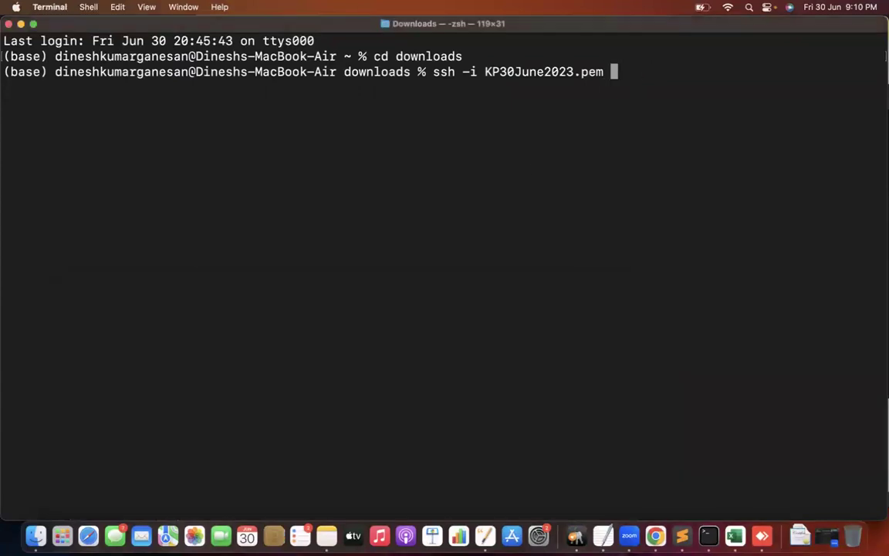
type("ec2-user")
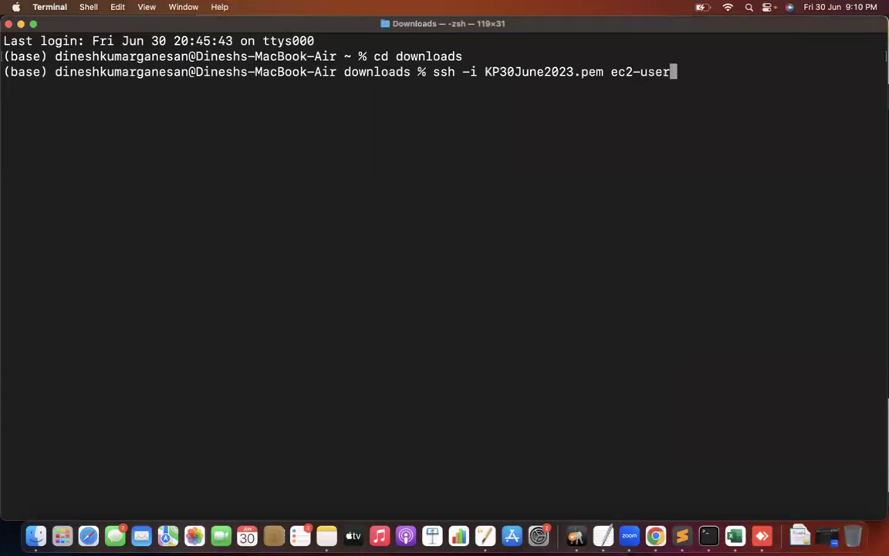
type("@")
Step: Switch to Chrome and copy Node1's public IPv4 address from its details in the Instances list
key("super+Tab")
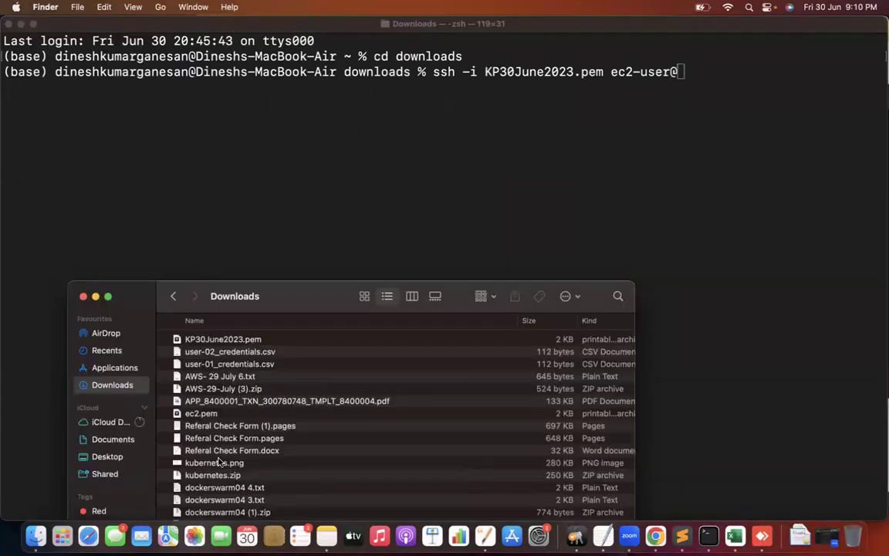
key("super+Tab")
key("super+Tab")
key("super+Tab")
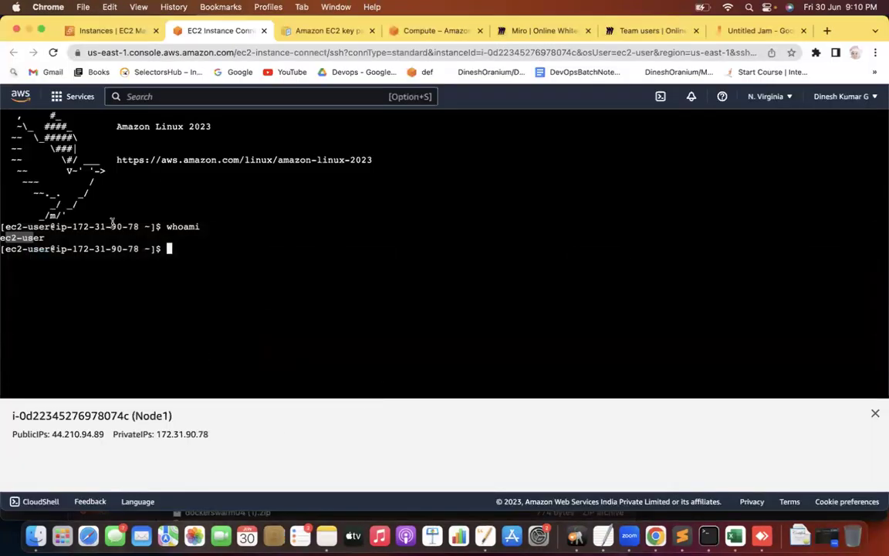
left_click(116, 30)
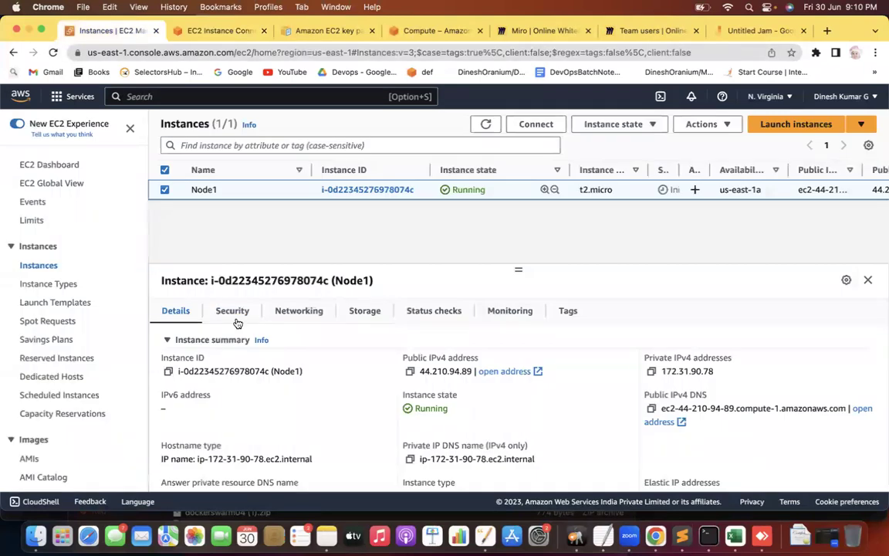
left_click(410, 372)
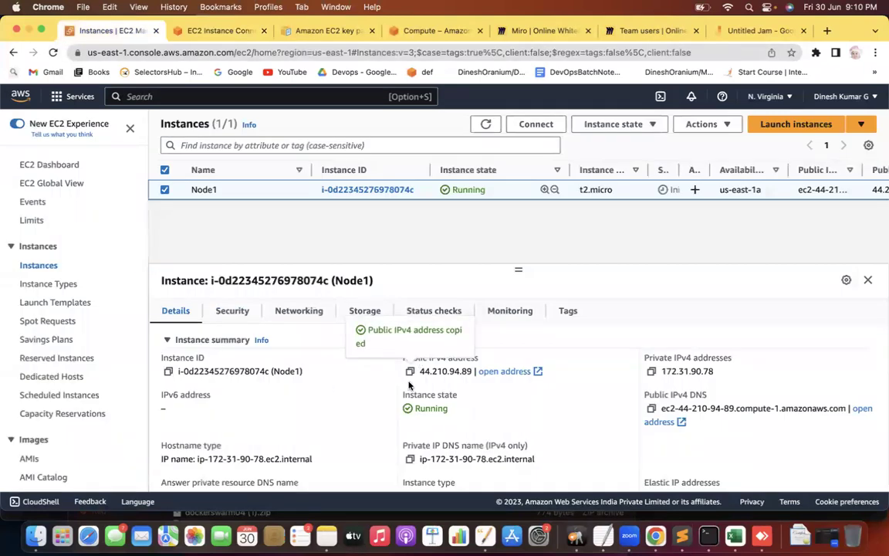
Step: Switch back to Terminal and paste the public IPv4 address 44.210.94.89 after ec2-user@ in the ssh command
key("super+Tab")
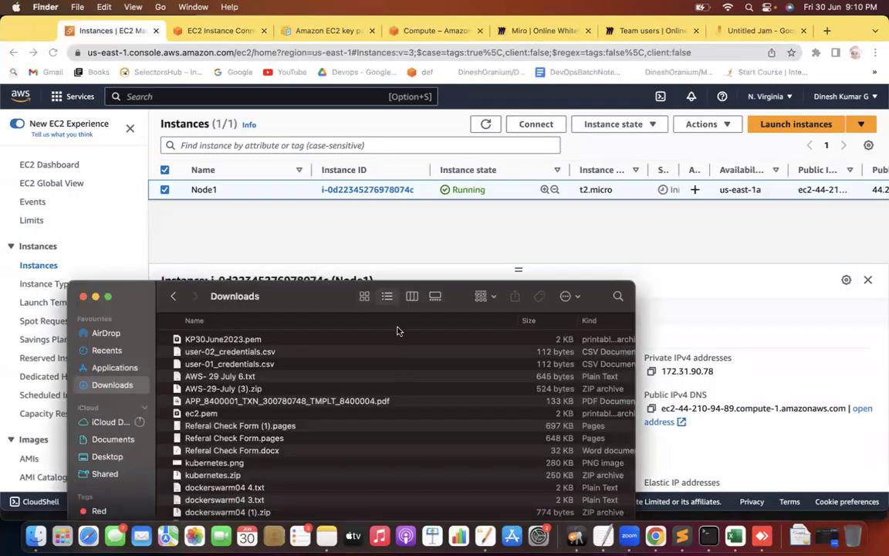
key("super+Tab")
key("super+Tab")
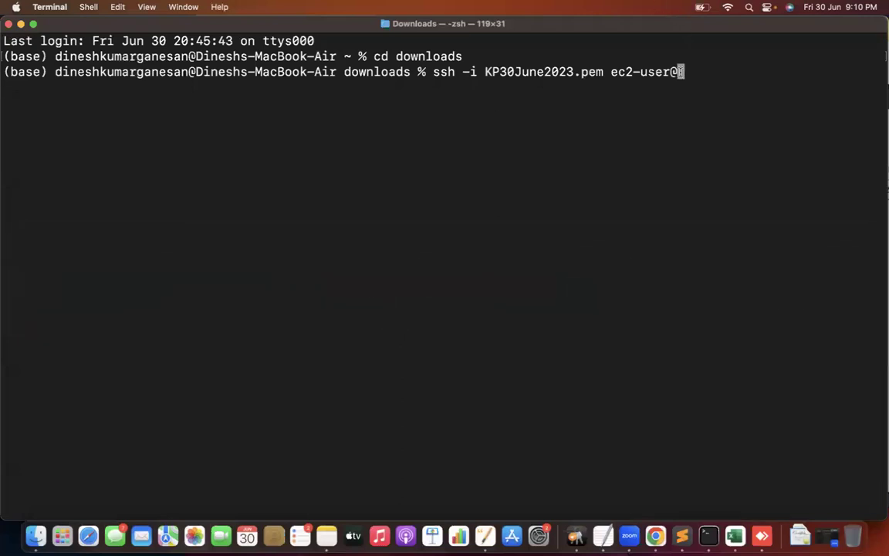
key("super+v")
key("Right")
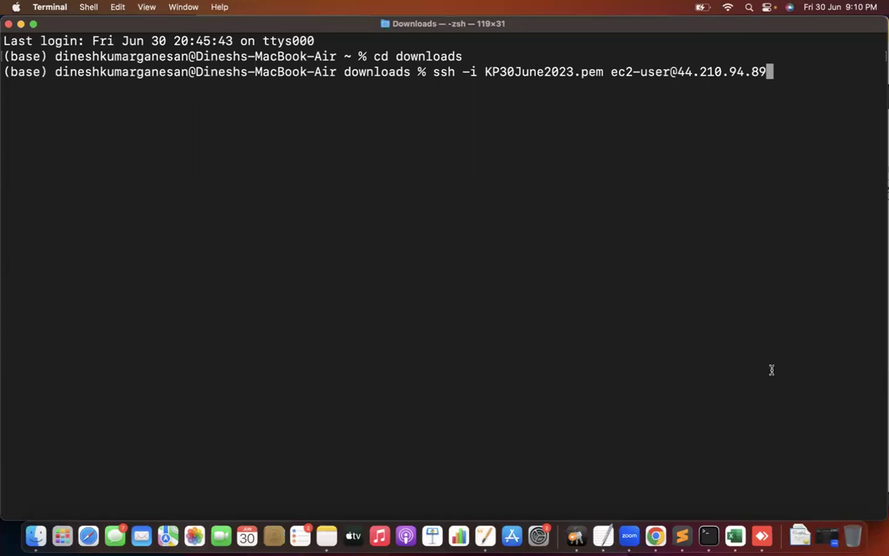
Step: Switch to Sublime Text and add the note ssh -i <key-pair> username@publicIpAddress below the cd definition
left_click(682, 534)
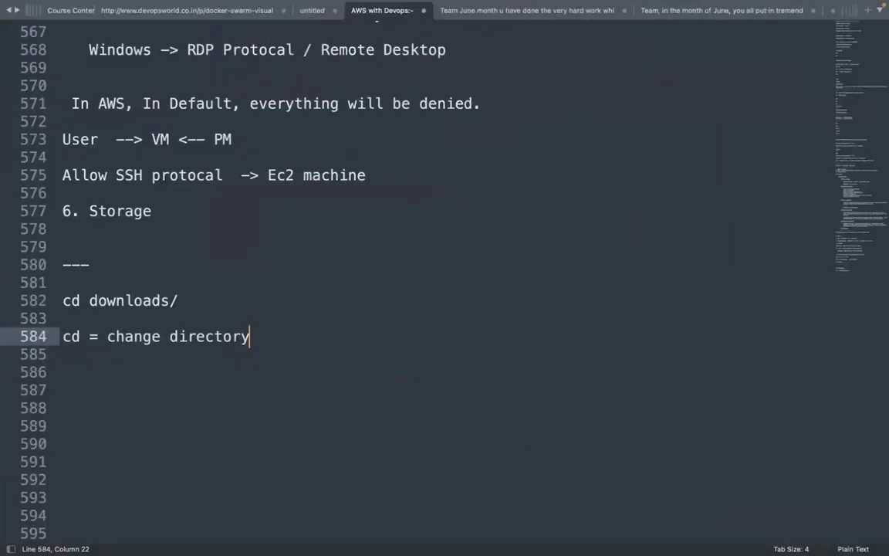
key("Return")
key("Return")
type("ssh -i <ke>")
key("Left")
type("key-pari")
key("BackSpace")
key("BackSpace")
type("ir")
key("Right")
type("e")
key("BackSpace")
type("username@")
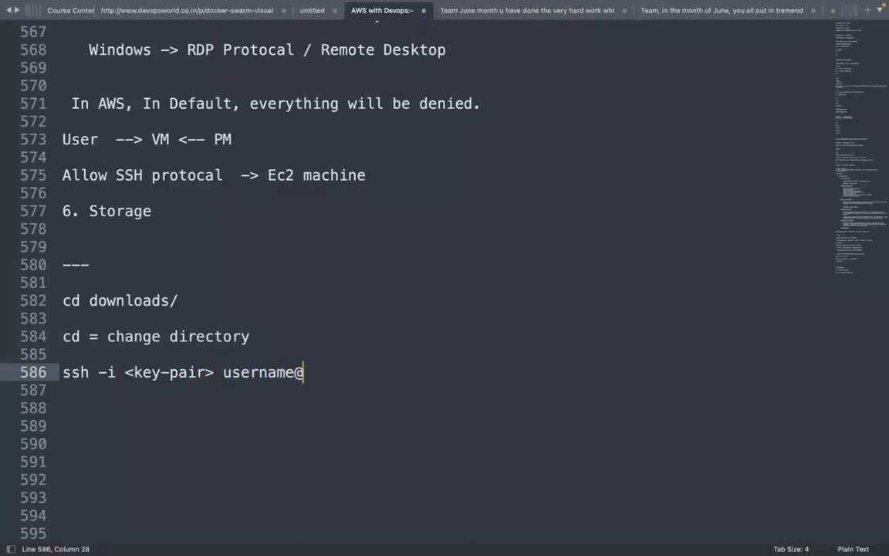
type("publicI")
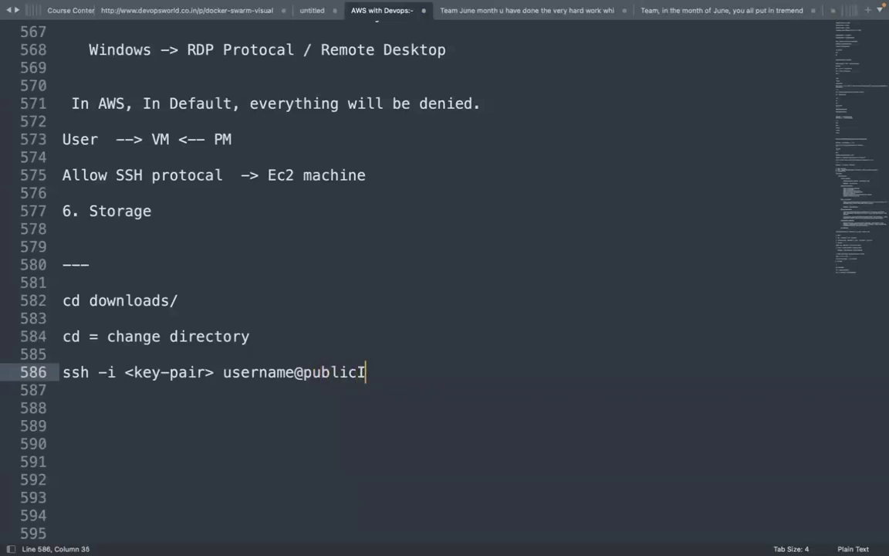
type("pAddress")
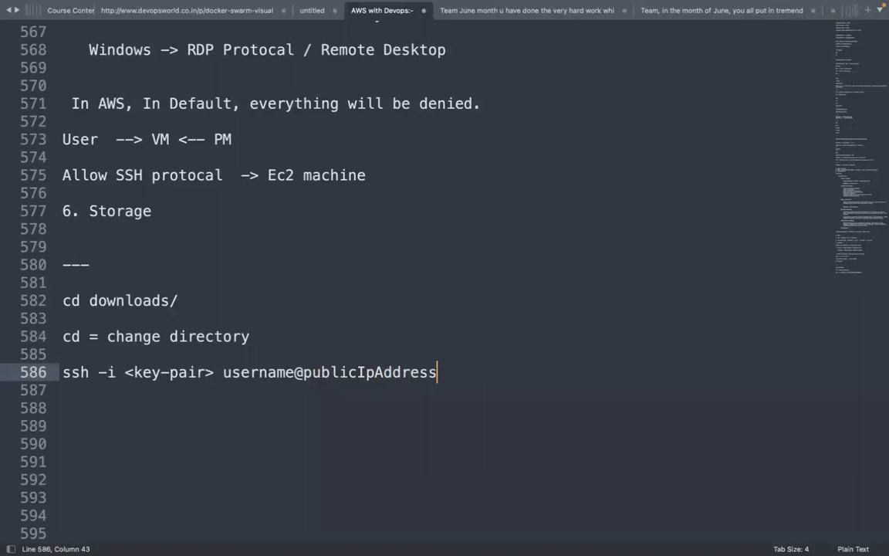
Step: Return to Terminal, run the prepared ssh command, and answer yes to continue connecting to the host
key("ctrl+Left")
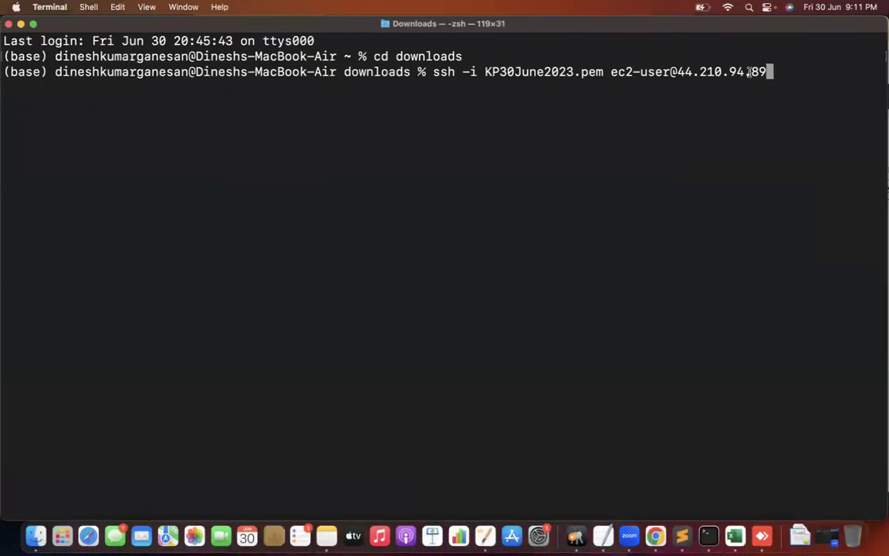
key("Return")
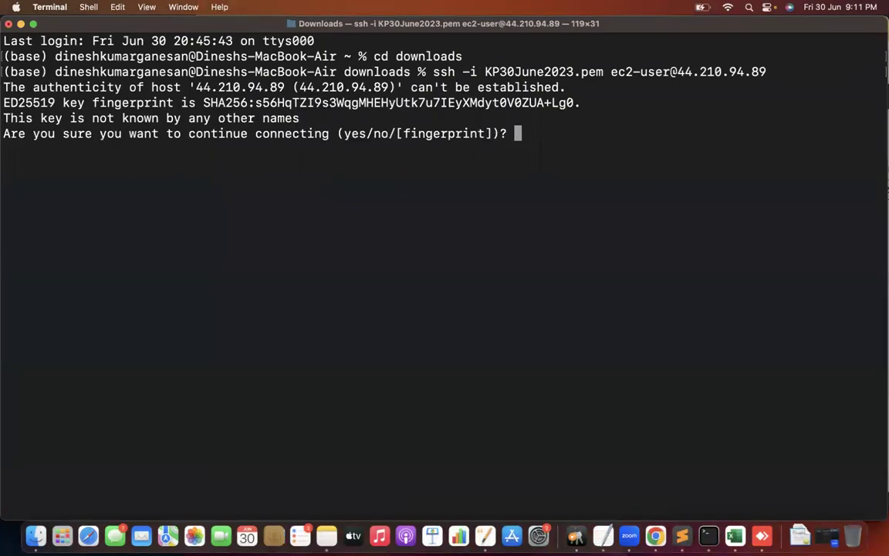
type("yes")
key("Return")
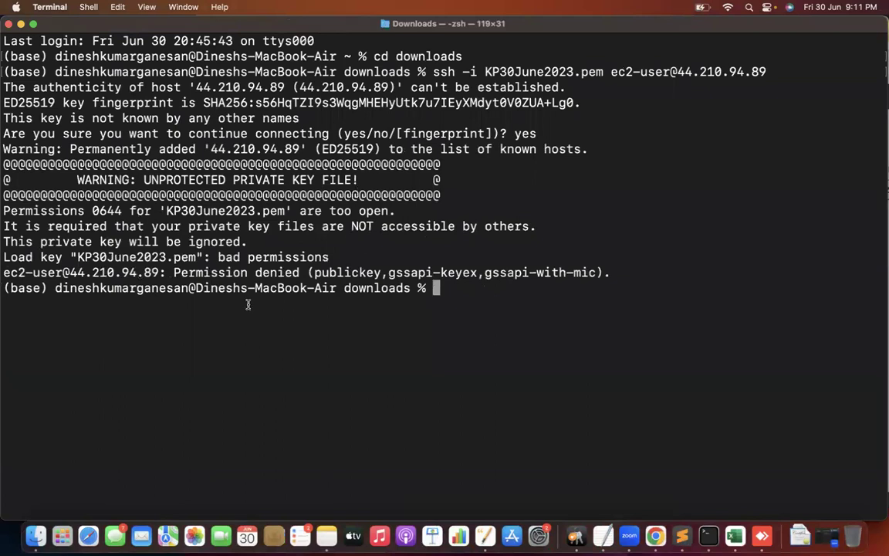
Step: Examine the permission errors in the ssh output, highlighting them along with the command and key file name
left_click_drag(188, 272, 286, 272)
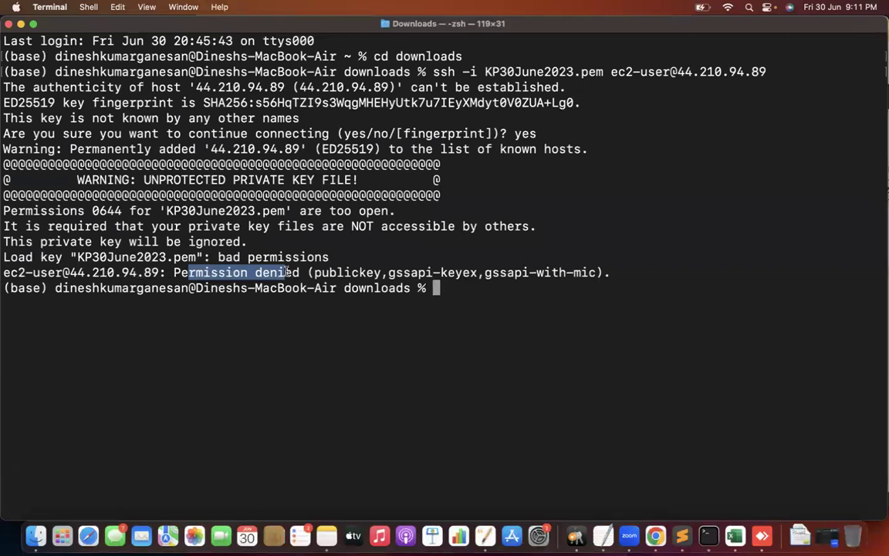
left_click(461, 66)
left_click_drag(507, 72, 564, 71)
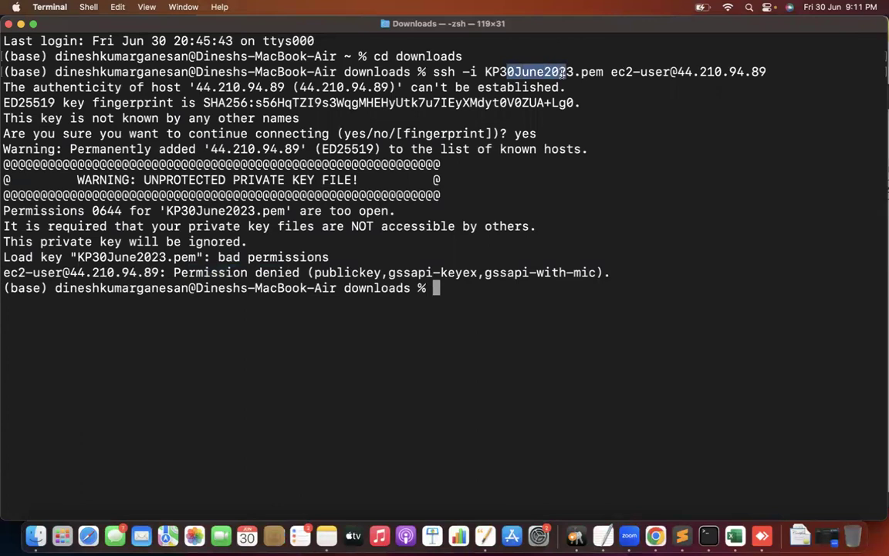
left_click_drag(433, 71, 468, 70)
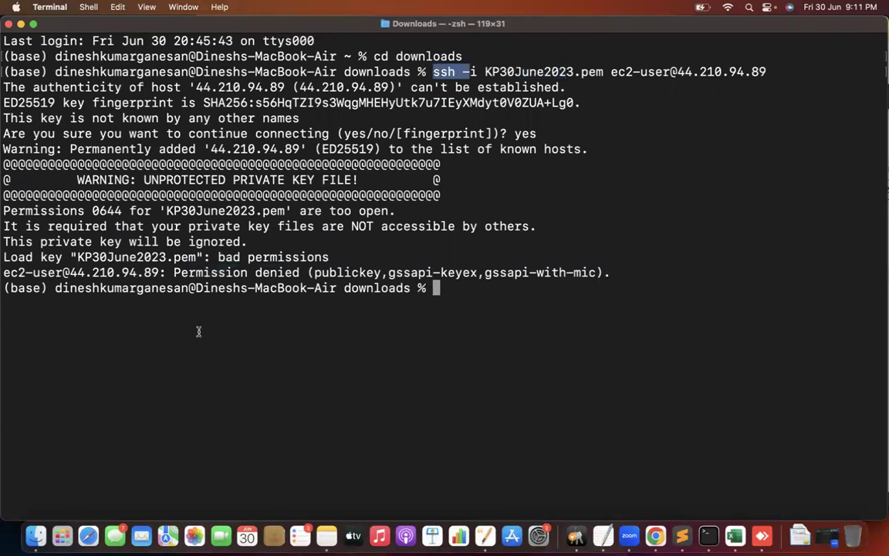
left_click(186, 269)
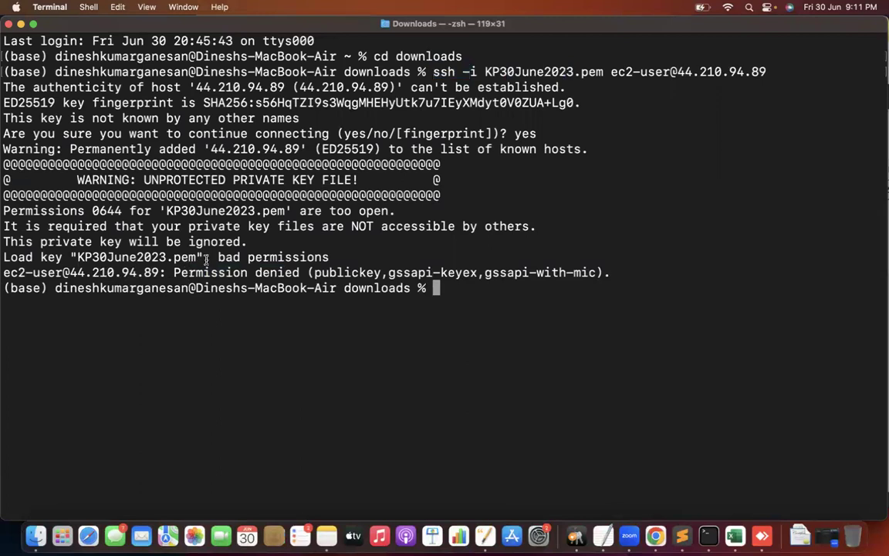
left_click_drag(205, 258, 291, 259)
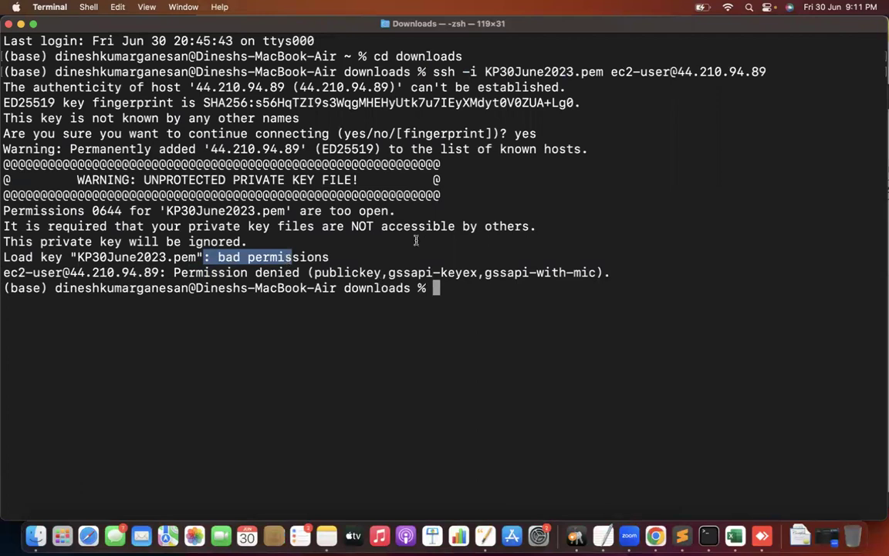
left_click_drag(485, 74, 545, 74)
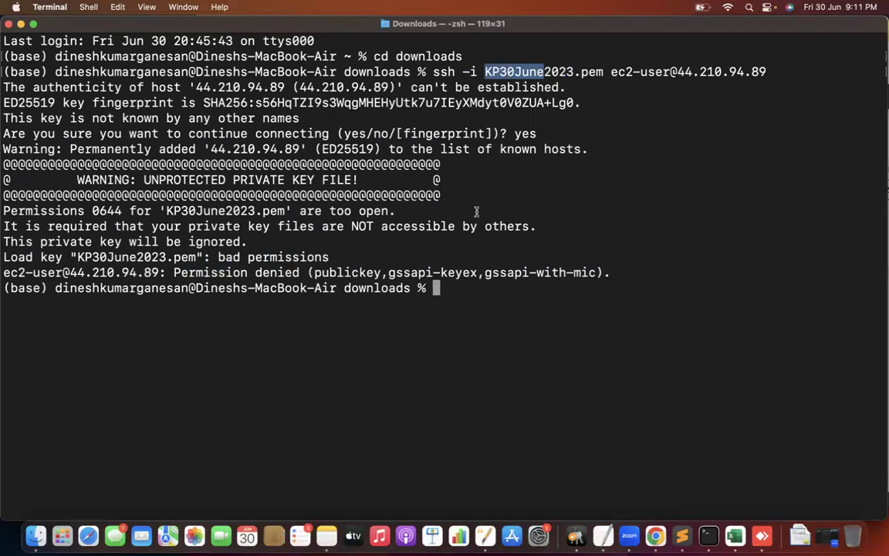
Step: Run chmod 400 KP30June2023.pem to restrict the key file's permissions, highlighting chmod while composing the command
left_click(438, 290)
type("chm")
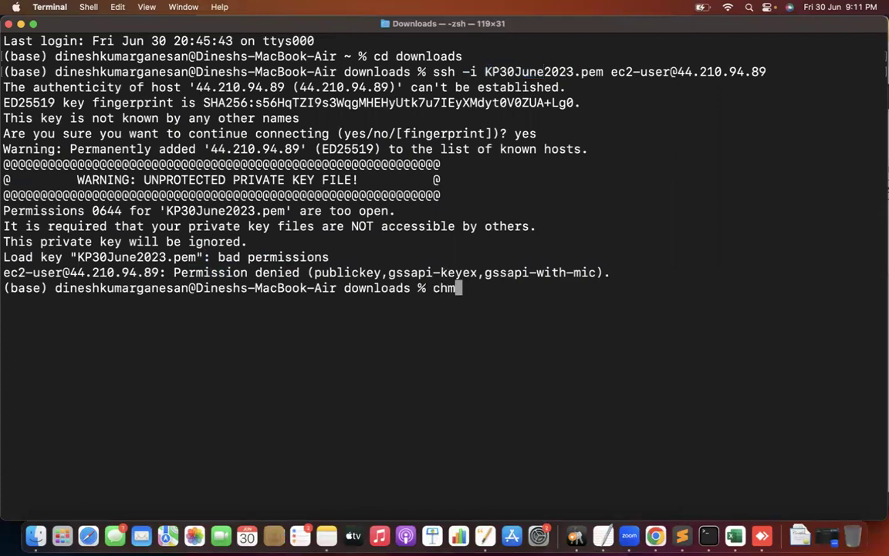
type("od 400")
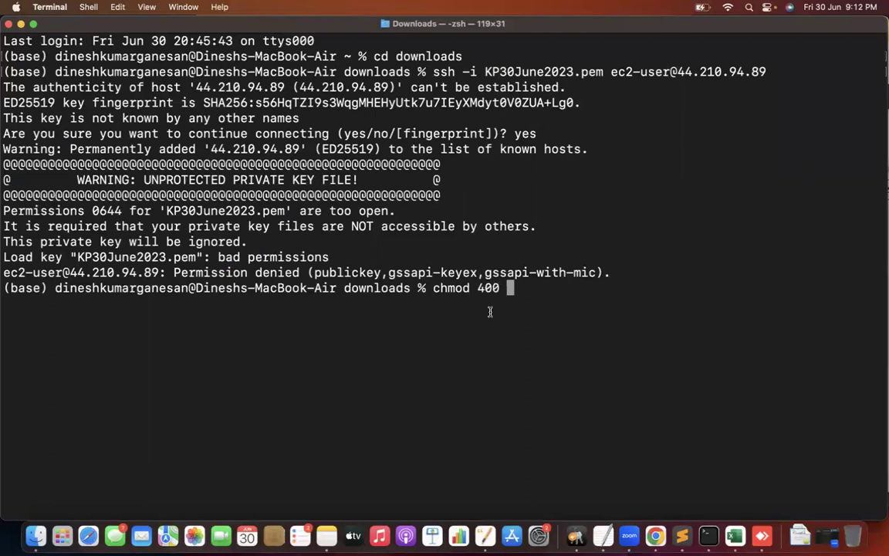
left_click_drag(431, 287, 478, 287)
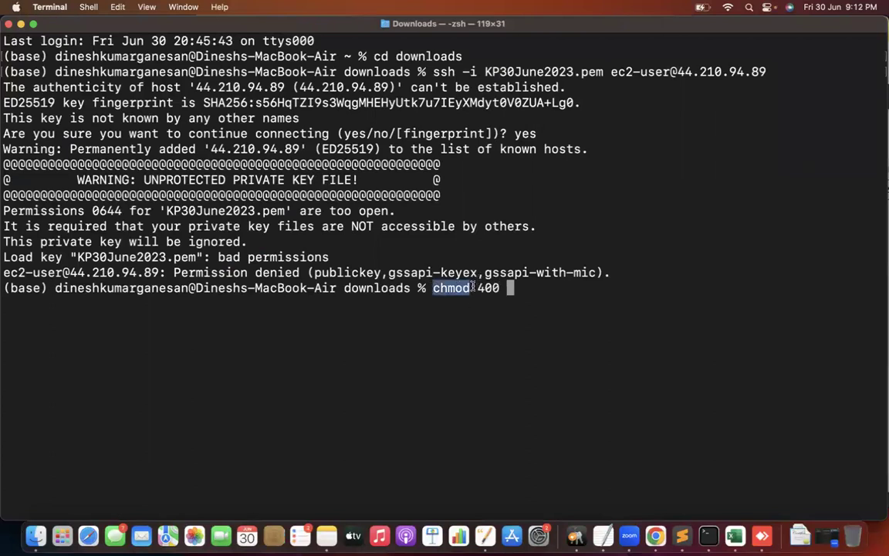
left_click(441, 288)
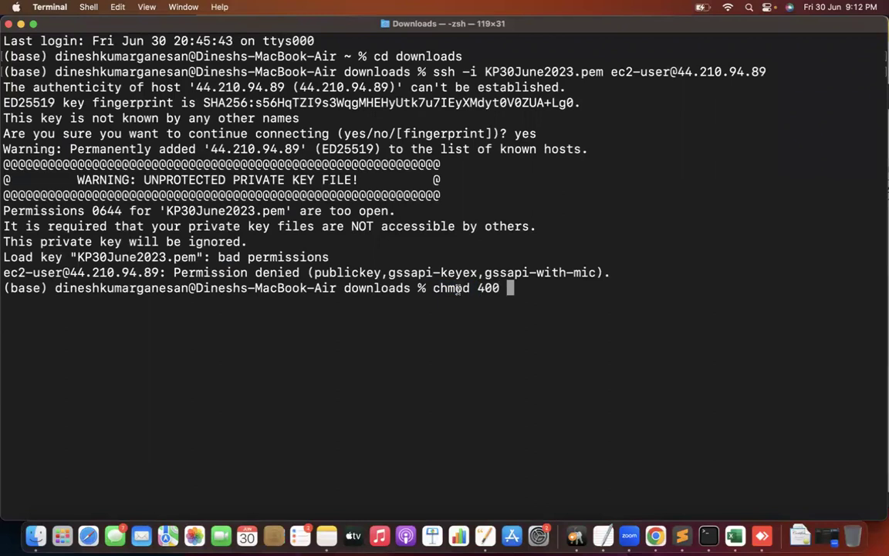
left_click_drag(432, 288, 479, 288)
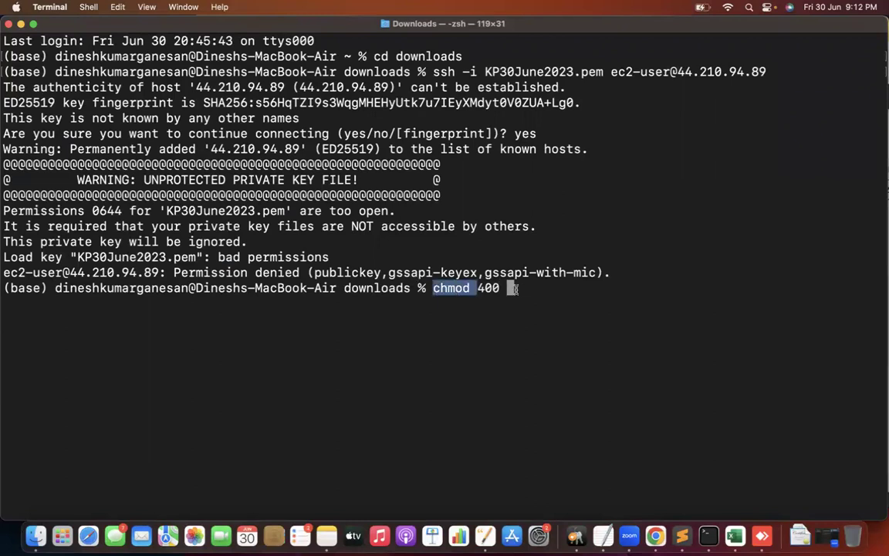
left_click(515, 288)
type("KP")
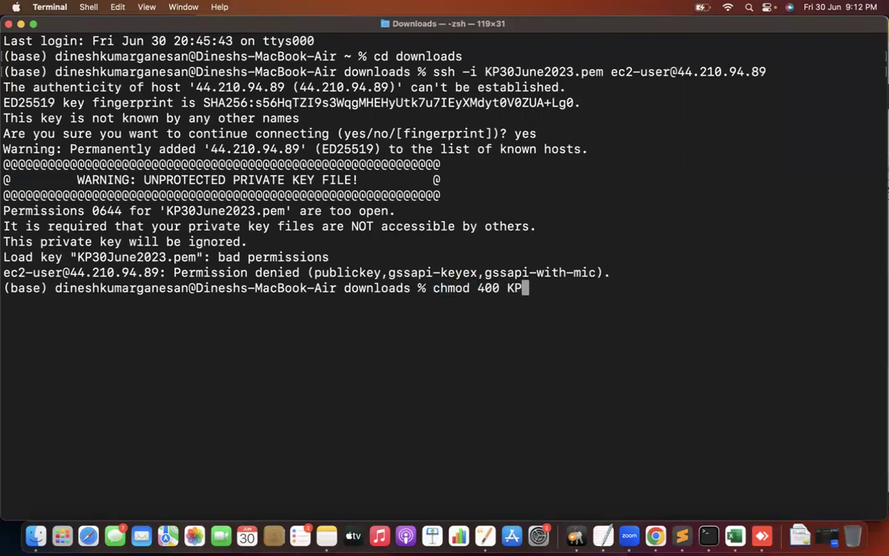
type("30Jun")
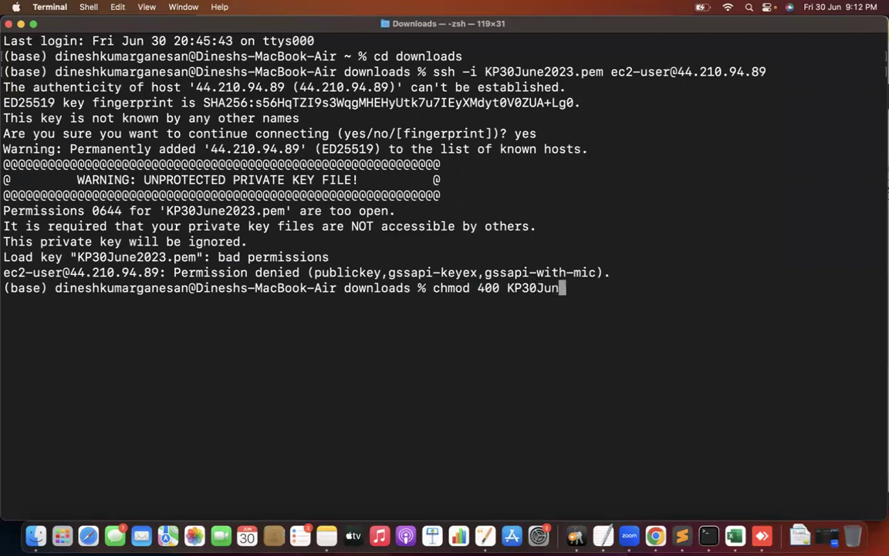
type("e2023.pem")
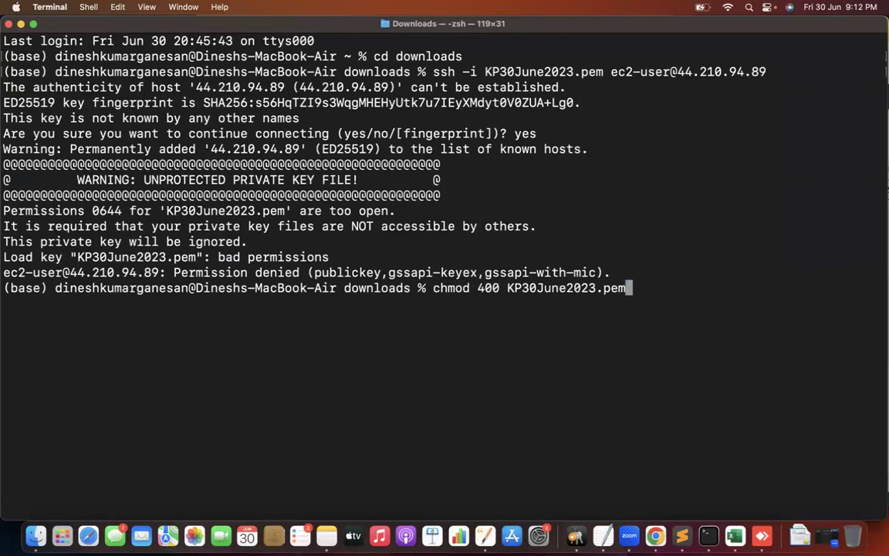
key("Return")
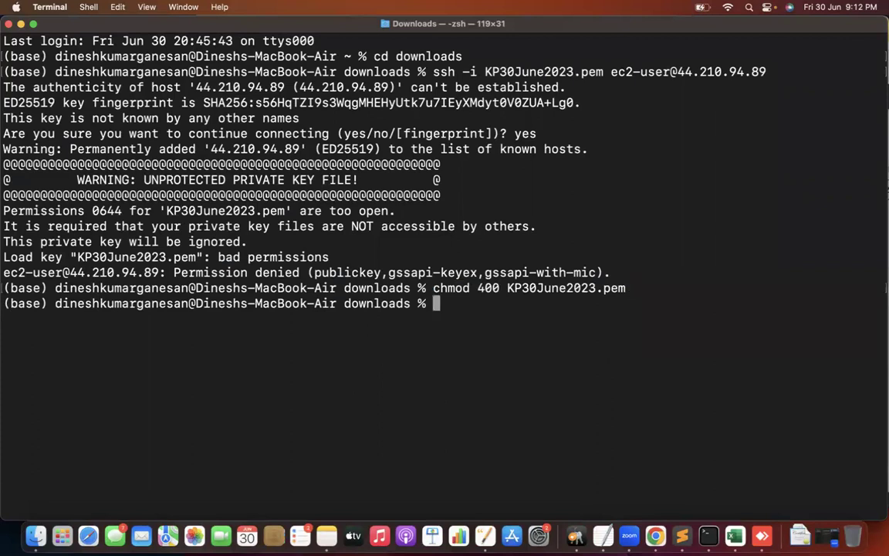
key("Up")
key("Up")
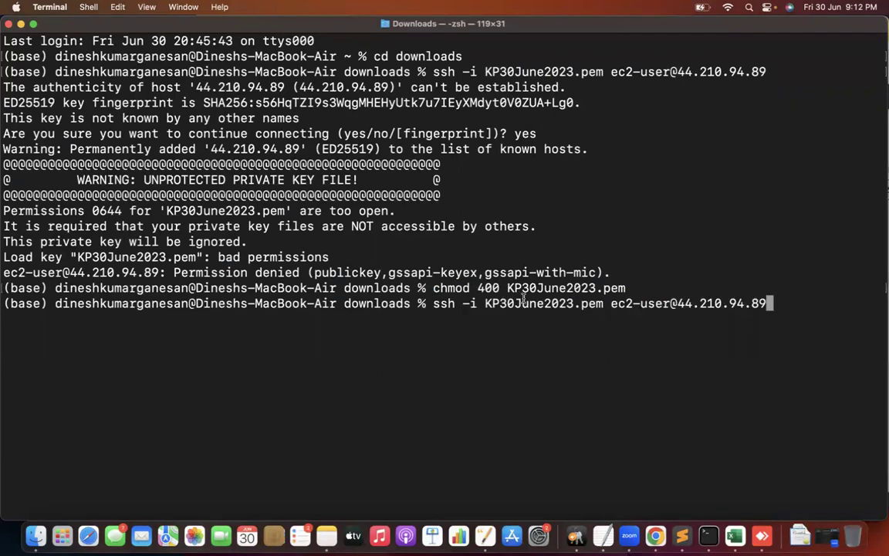
key("Return")
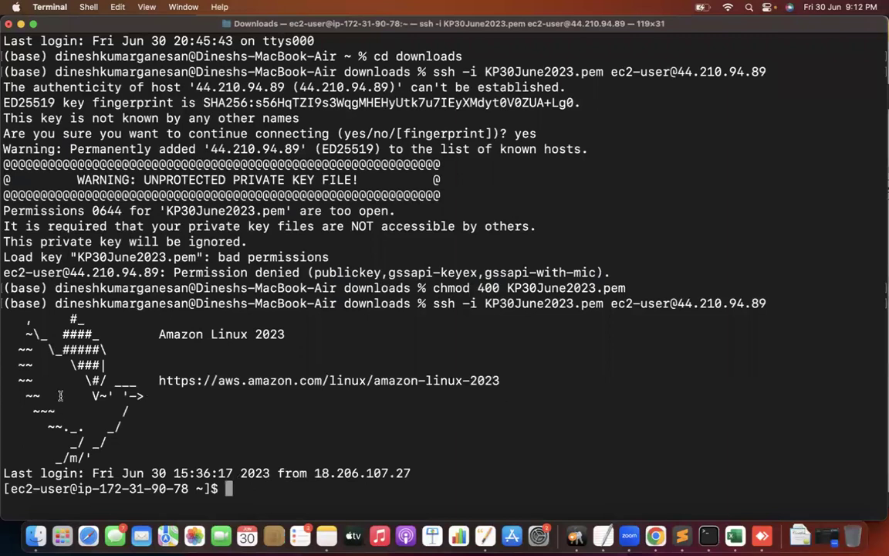
Step: Highlight the Amazon Linux banner and the key file name in the second ssh command
left_click_drag(27, 330, 138, 439)
left_click(304, 437)
left_click_drag(485, 304, 559, 312)
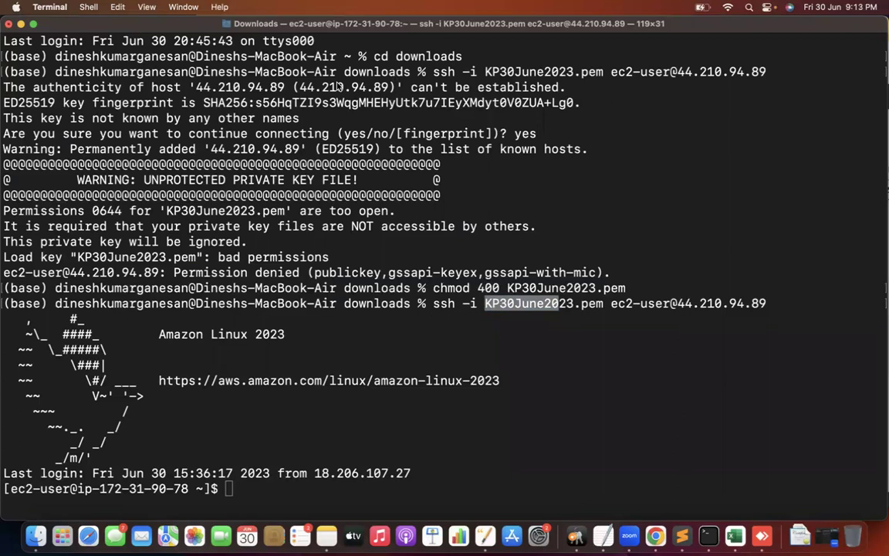
Step: Switch to Chrome and search Google for chmod 400 in a new tab
left_click(655, 535)
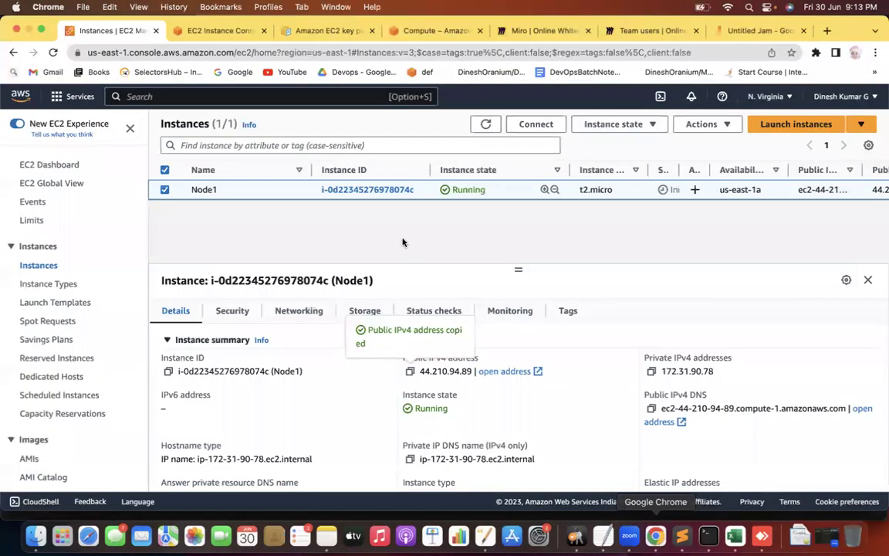
left_click(827, 31)
type("ch")
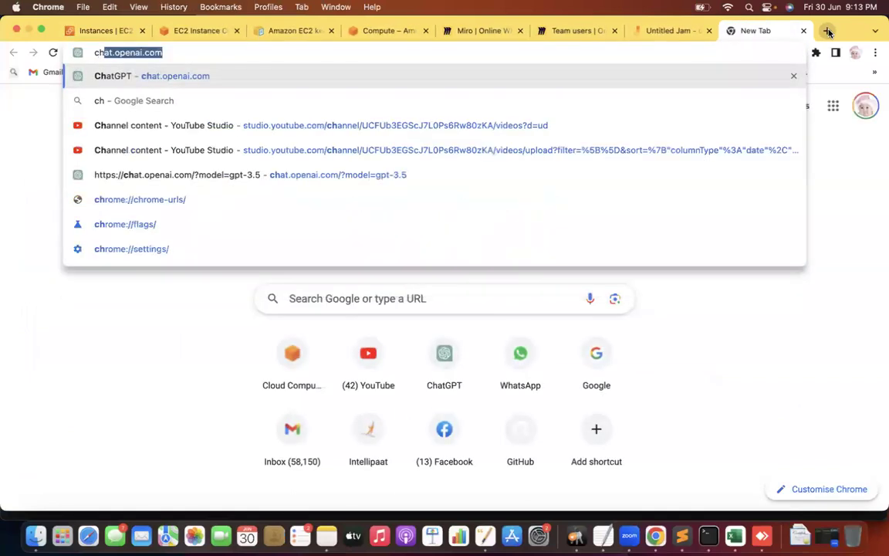
type("mod ")
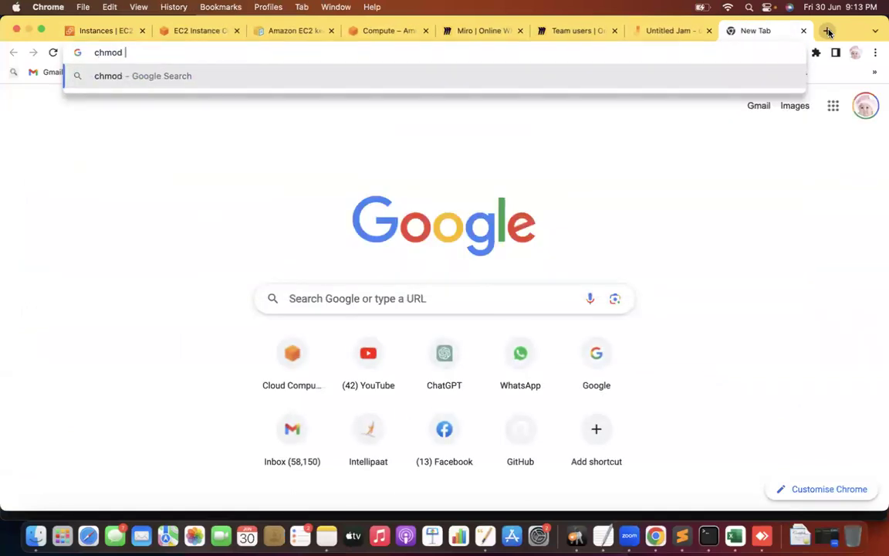
type("400")
key("Return")
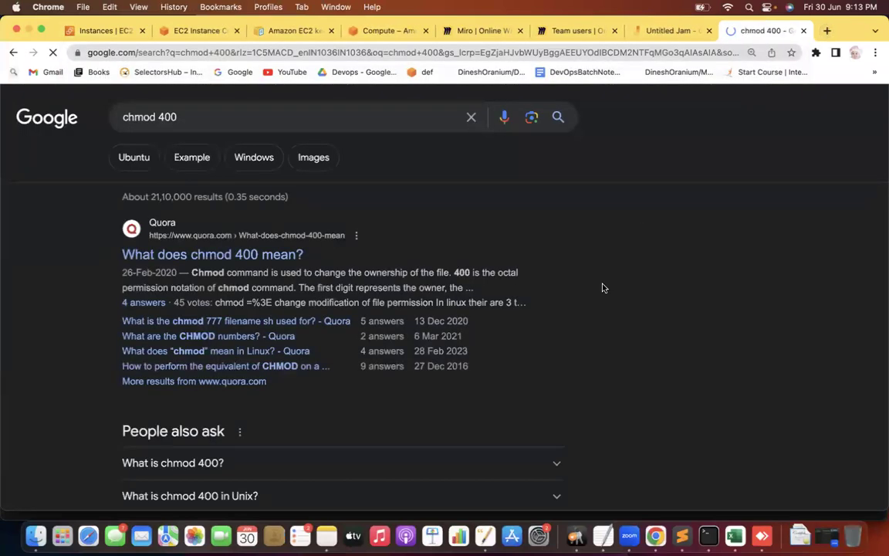
Step: Open the Quora page on what chmod 400 means, expand the answer, and review its user, group and other permission digits
scroll(249, 261, "down", 4)
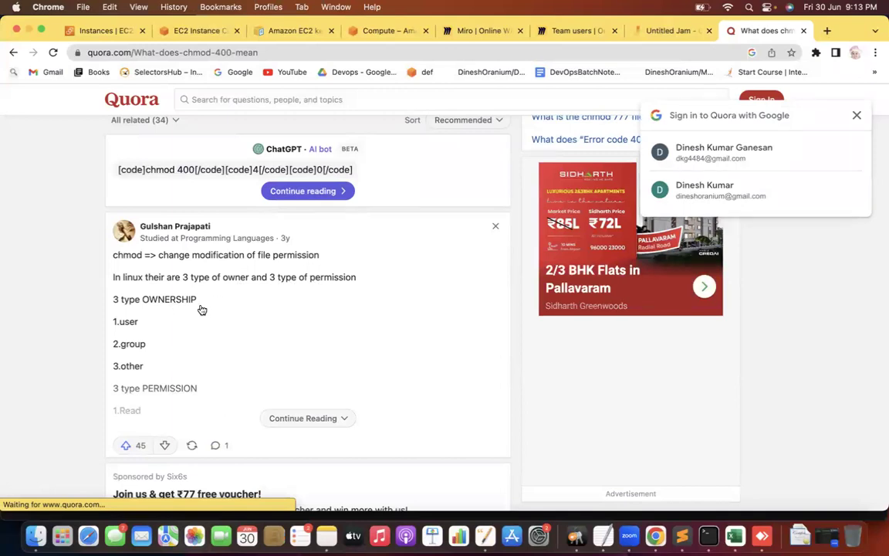
left_click(136, 421)
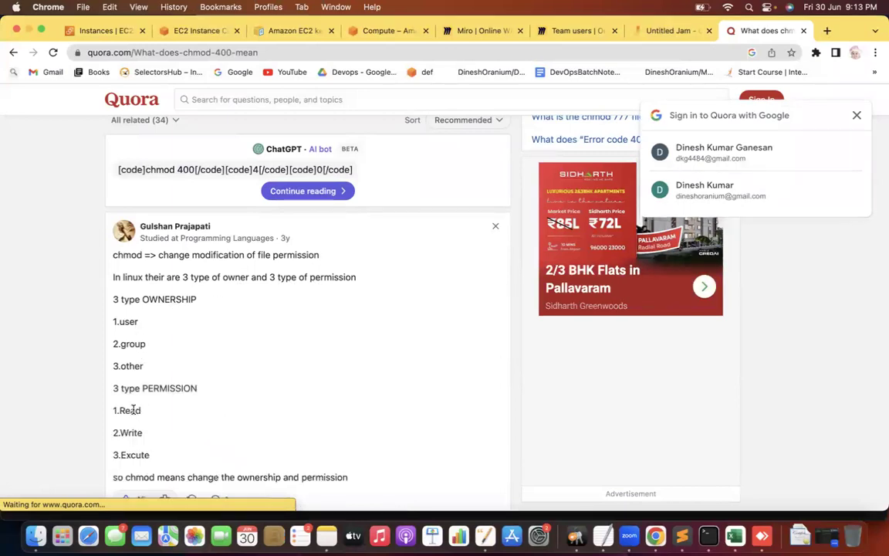
scroll(133, 410, "down", 5)
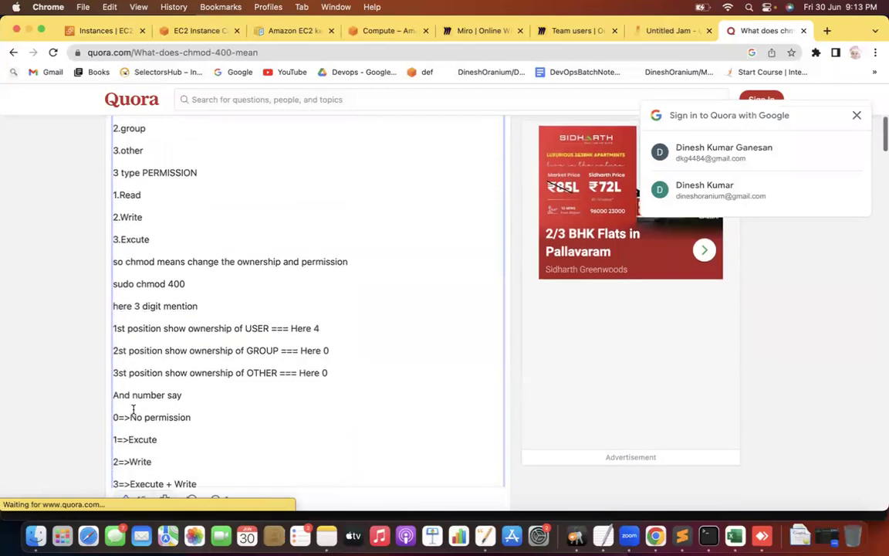
left_click_drag(154, 277, 188, 281)
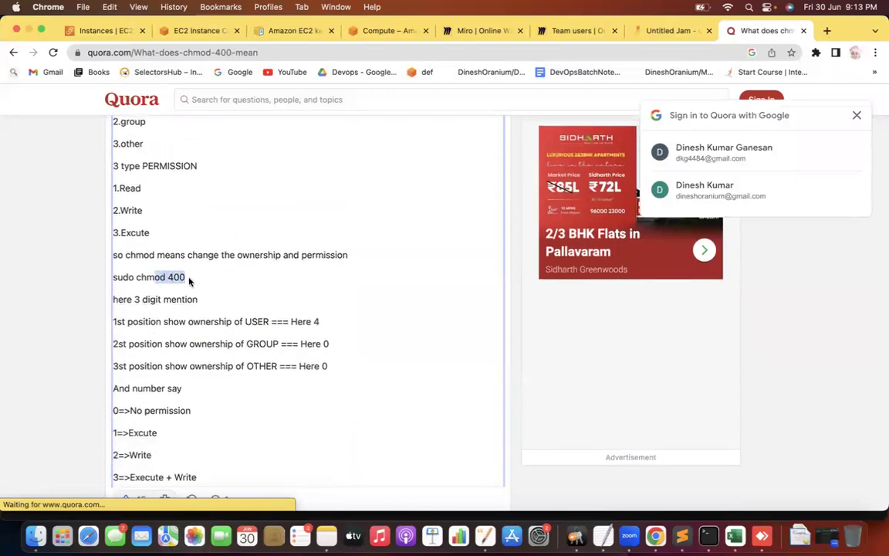
left_click_drag(319, 321, 306, 318)
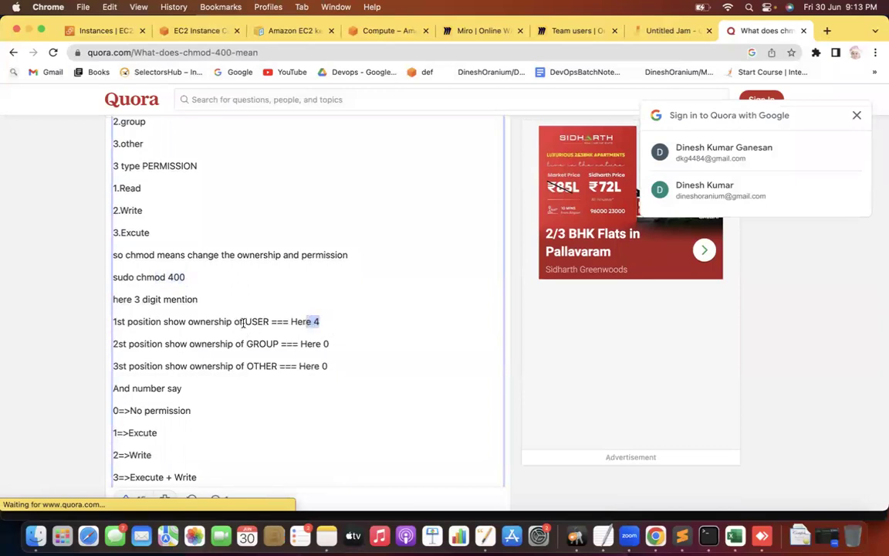
left_click_drag(244, 321, 269, 321)
left_click(242, 371)
left_click_drag(254, 368, 235, 369)
scroll(237, 373, "down", 5)
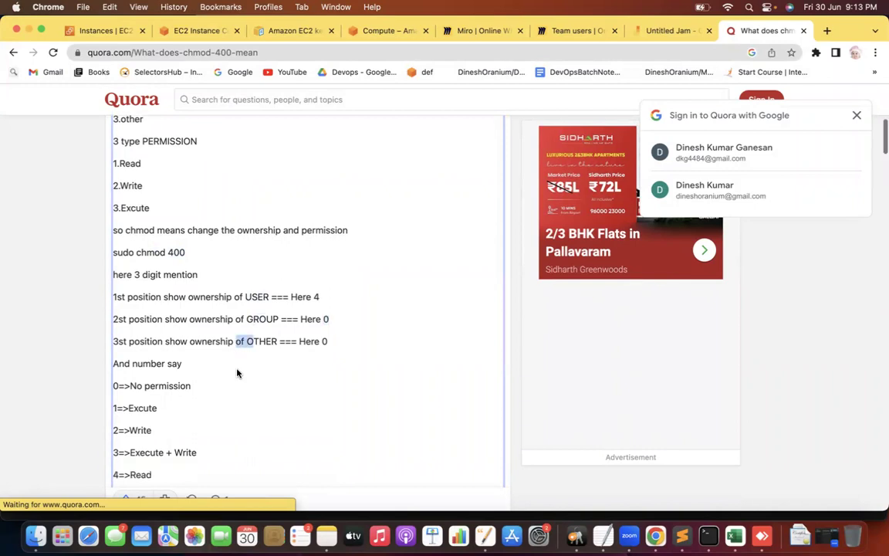
Step: Finish reading the chmod 400 answer, preview the 400 and 644 permission diagrams in the Google results, and close the search tab
scroll(237, 373, "down", 3)
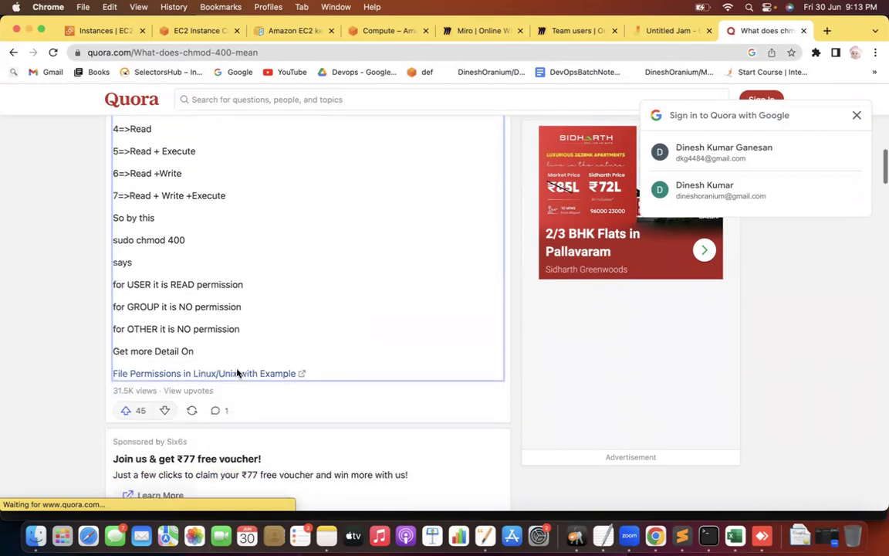
left_click(13, 52)
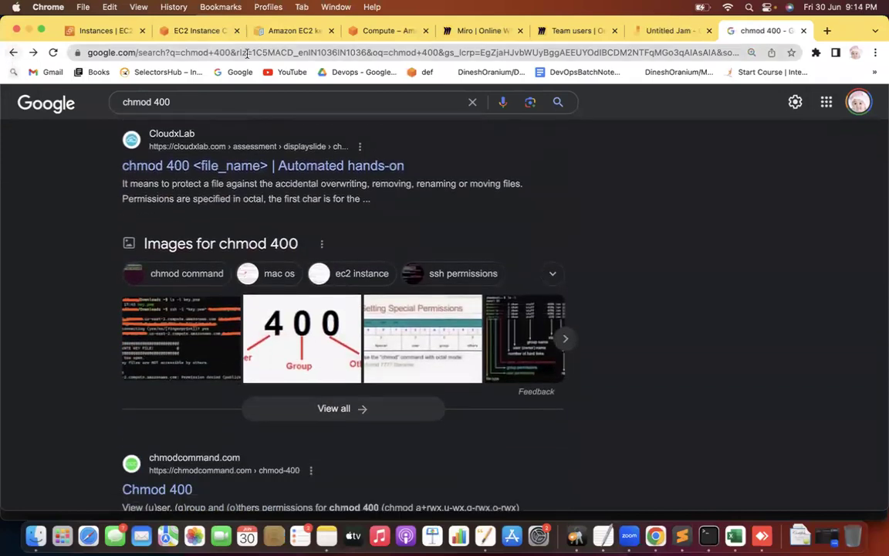
left_click(275, 306)
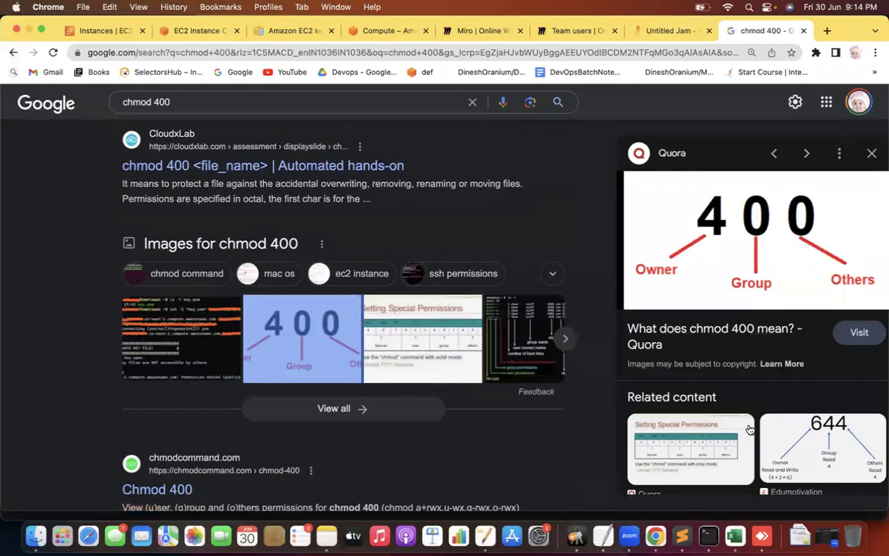
left_click(786, 452)
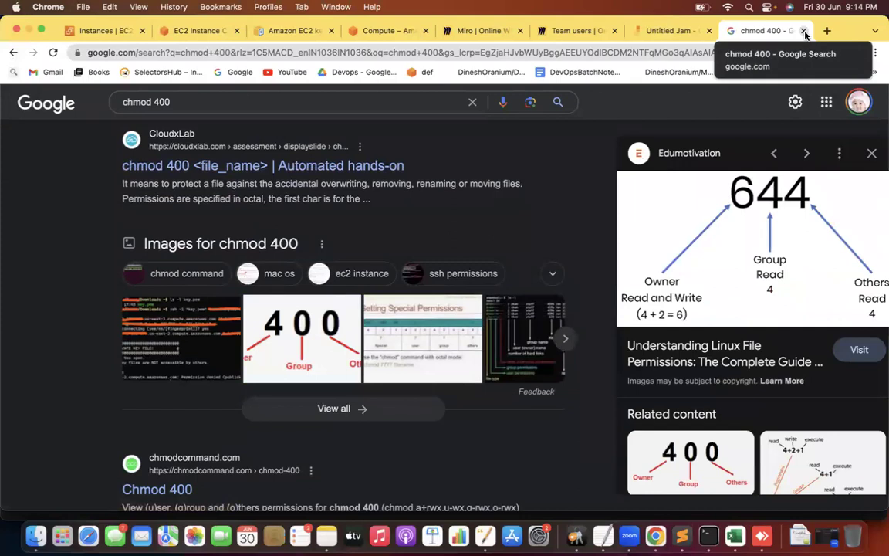
left_click(804, 31)
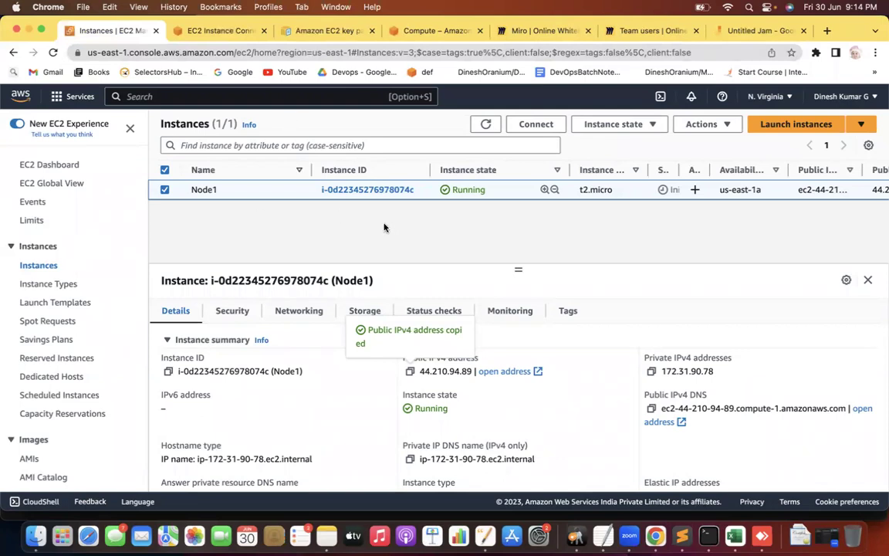
Step: Start launching a new EC2 instance from the Instances page and name it WindowsServer
left_click(38, 266)
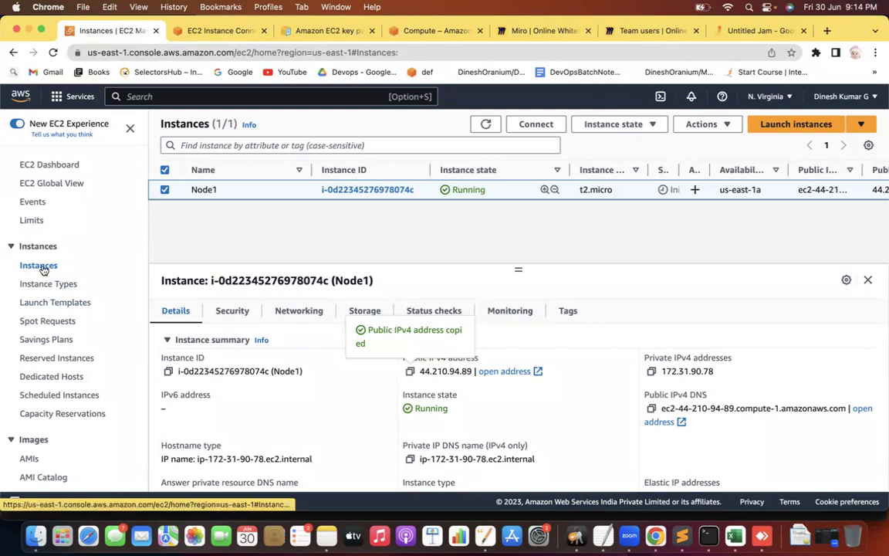
left_click(764, 126)
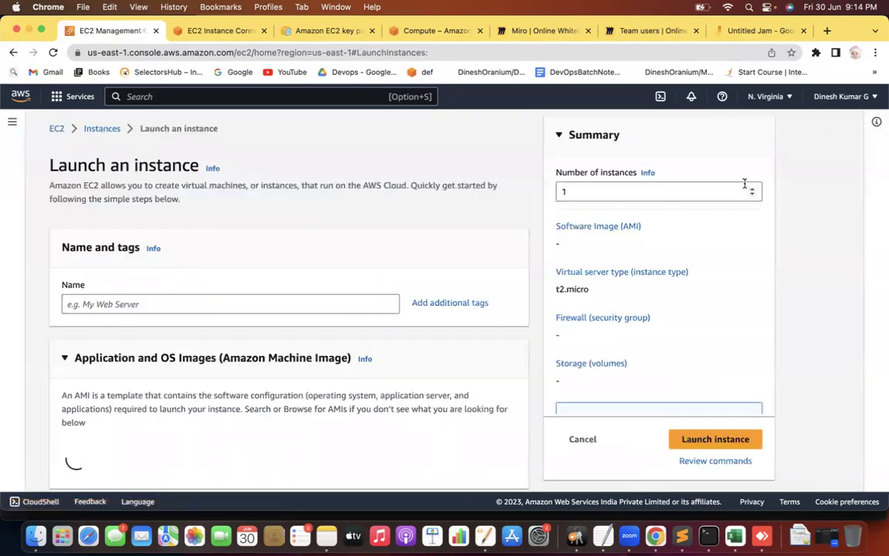
left_click(74, 303)
type("Widnow")
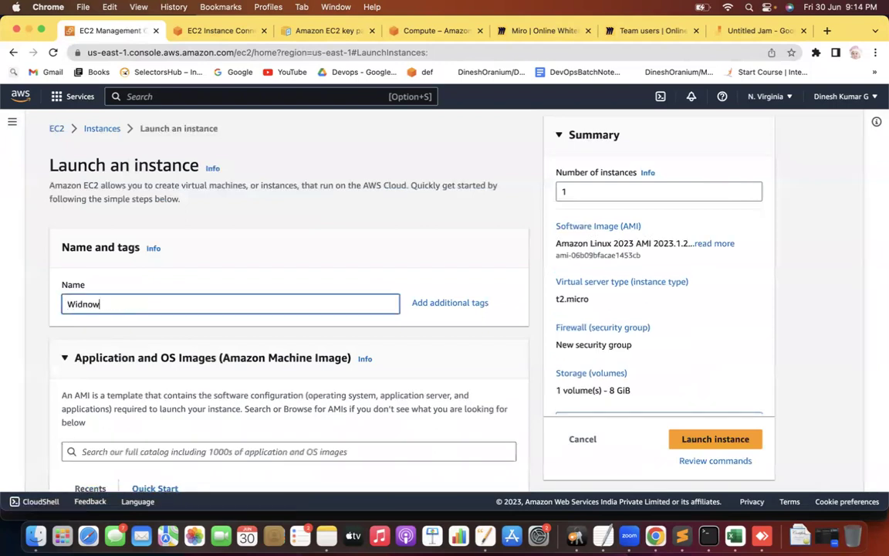
type("dowsServe")
Step: Choose the Windows quick-start image, Microsoft Windows Server 2022 Base, for the new instance
scroll(368, 249, "down", 5)
scroll(367, 248, "down", 1)
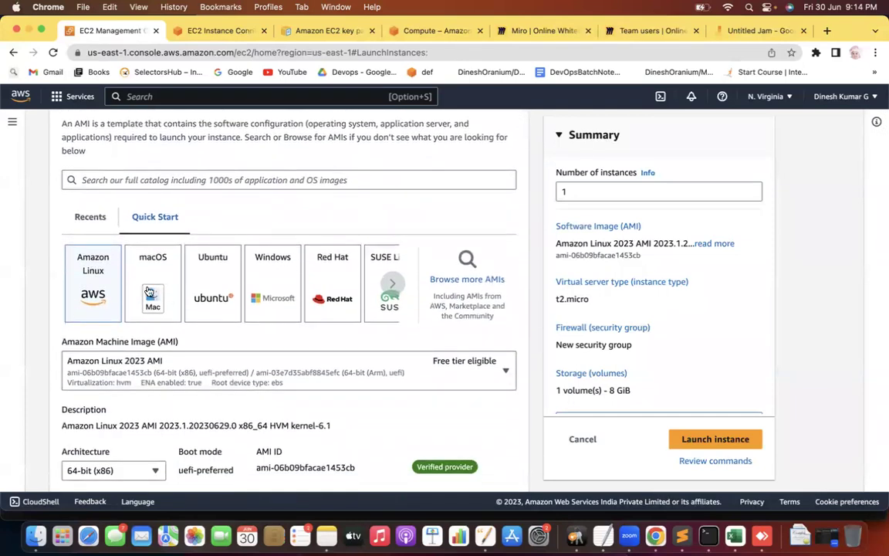
left_click(277, 289)
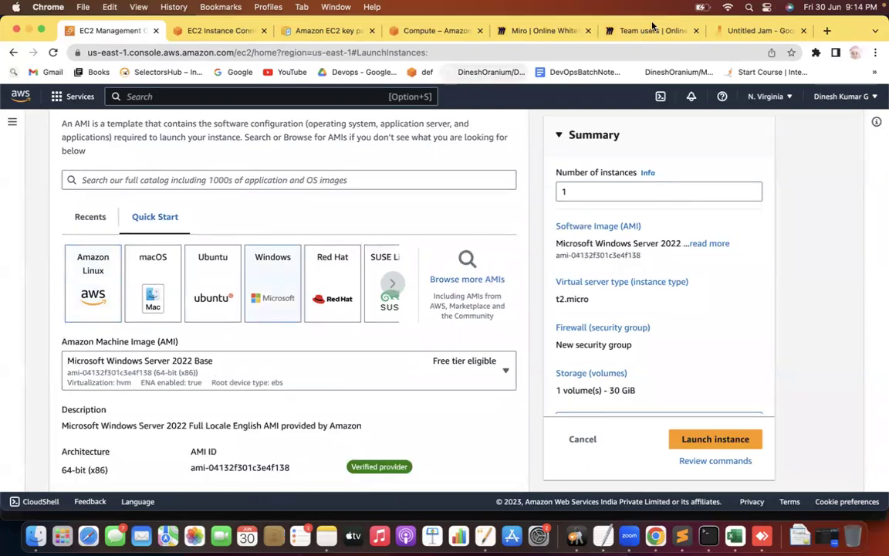
Step: Create an RSA key pair named KPWindows in .pem format for the Windows instance
scroll(40, 402, "down", 5)
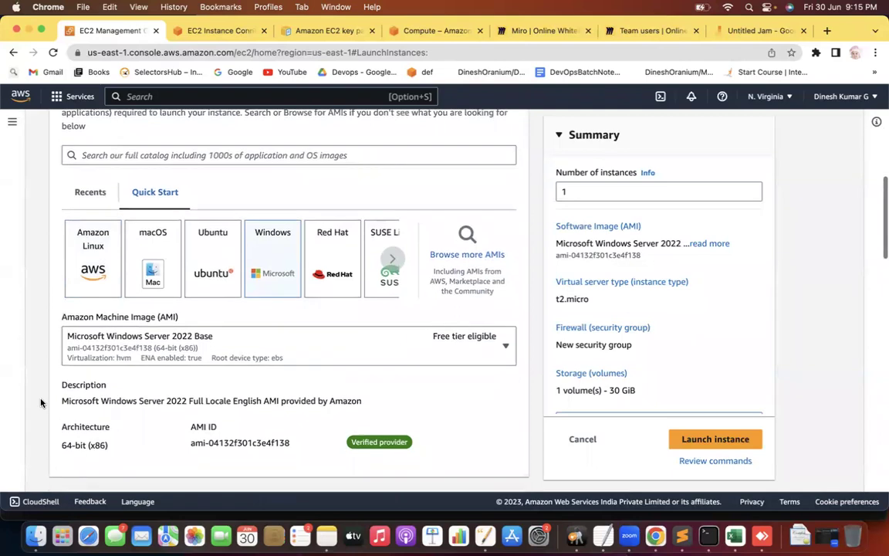
scroll(40, 402, "down", 3)
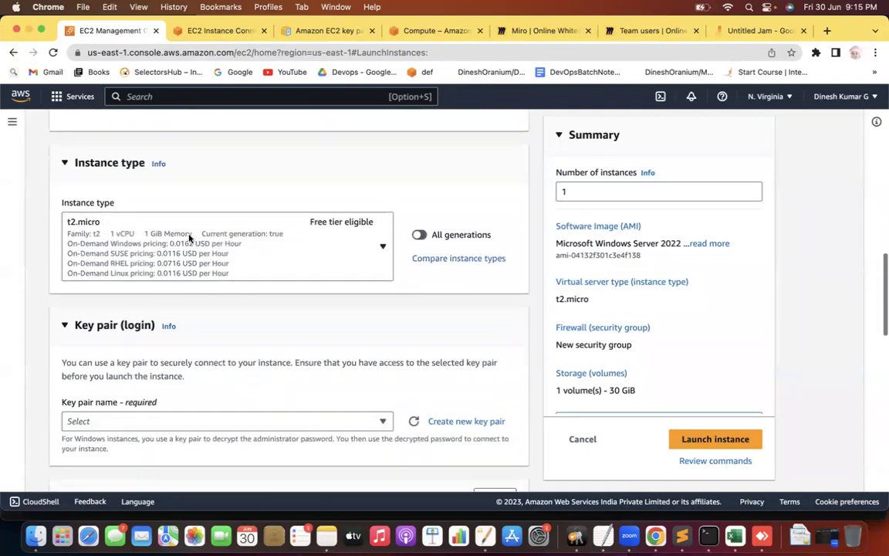
left_click(454, 422)
left_click(332, 211)
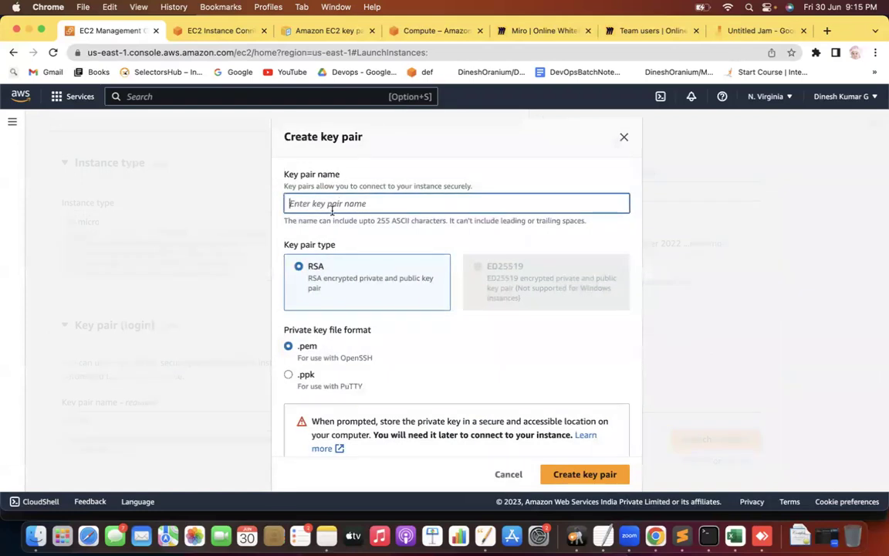
type("KPWi")
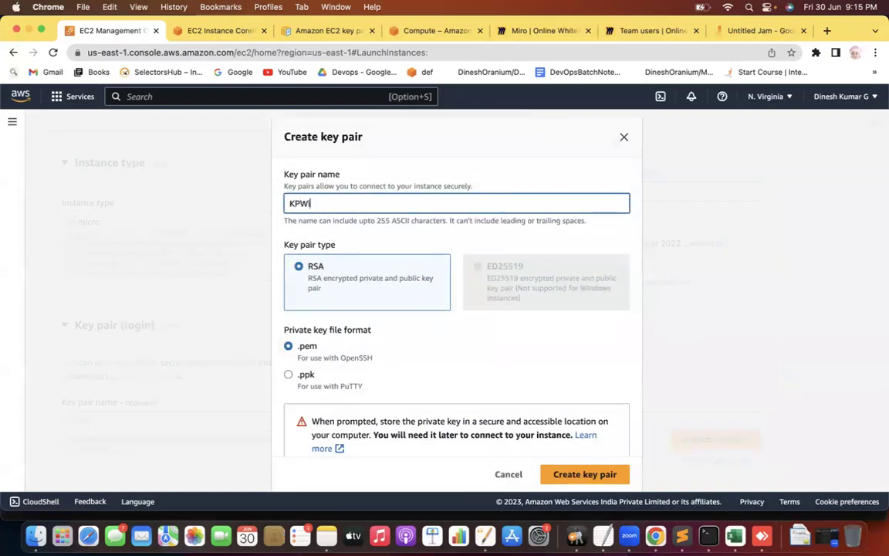
type("ndows")
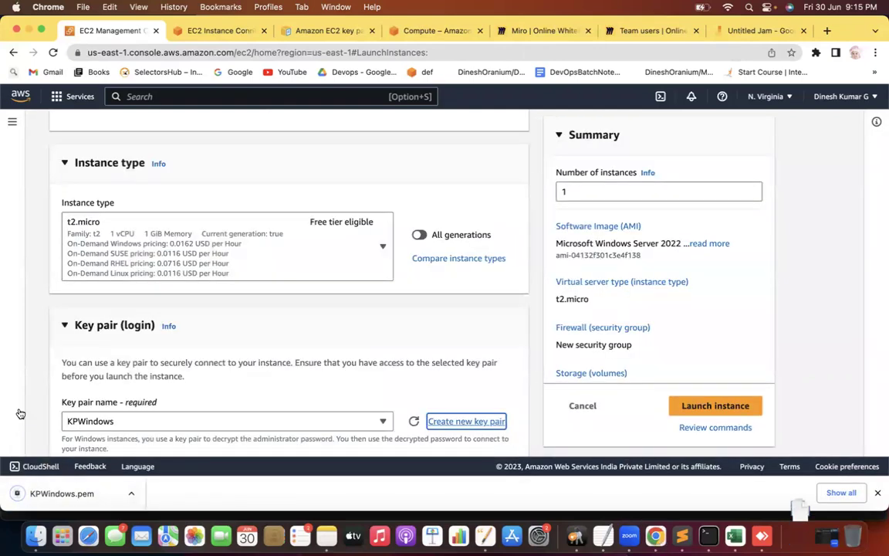
left_click(17, 409)
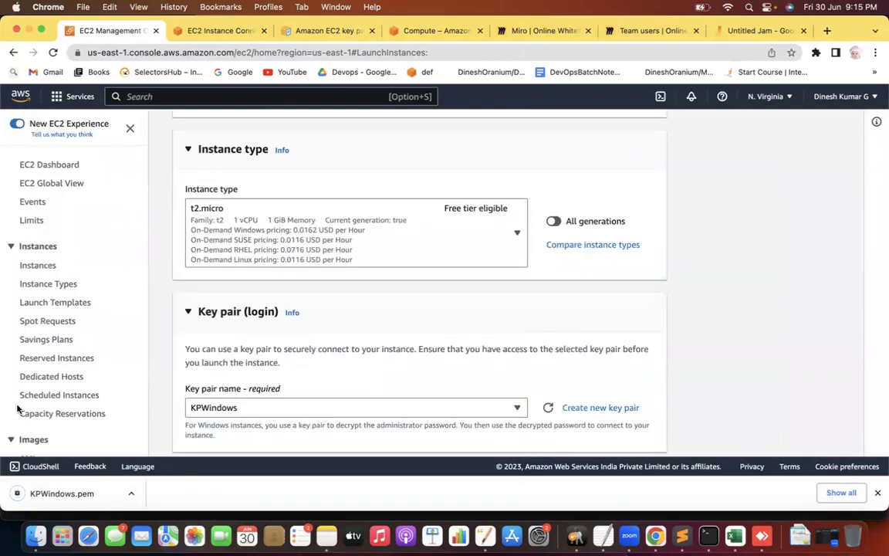
left_click(130, 129)
Step: Review the firewall rule allowing RDP traffic from anywhere, launch the Windows instance, and return to the list of all instances
scroll(37, 386, "down", 10)
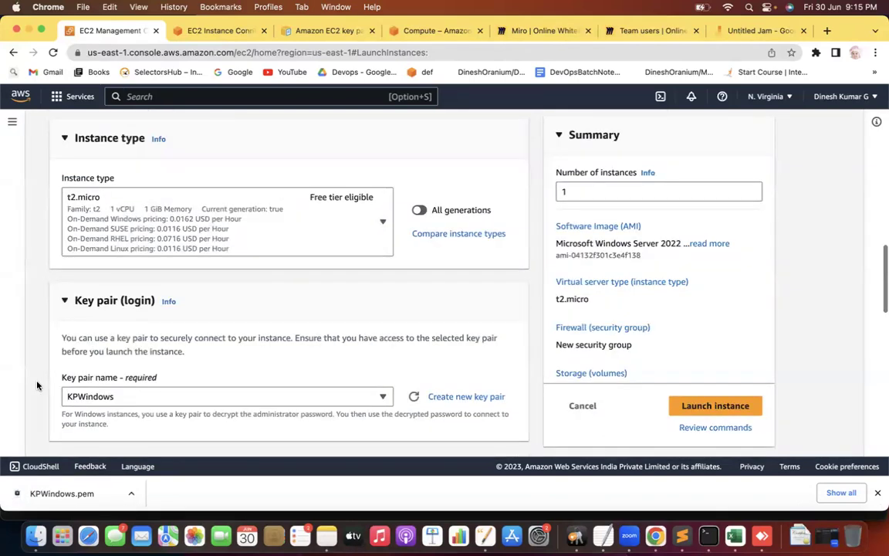
scroll(37, 385, "down", 2)
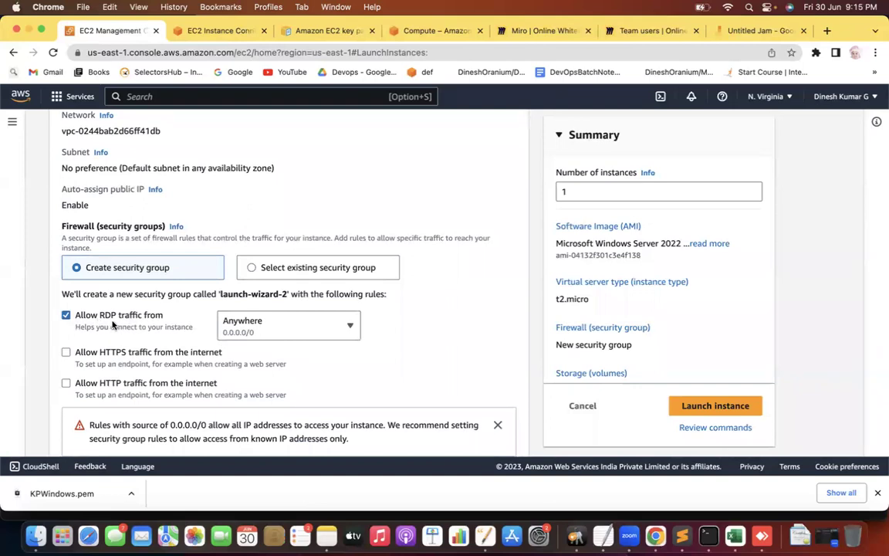
left_click(741, 404)
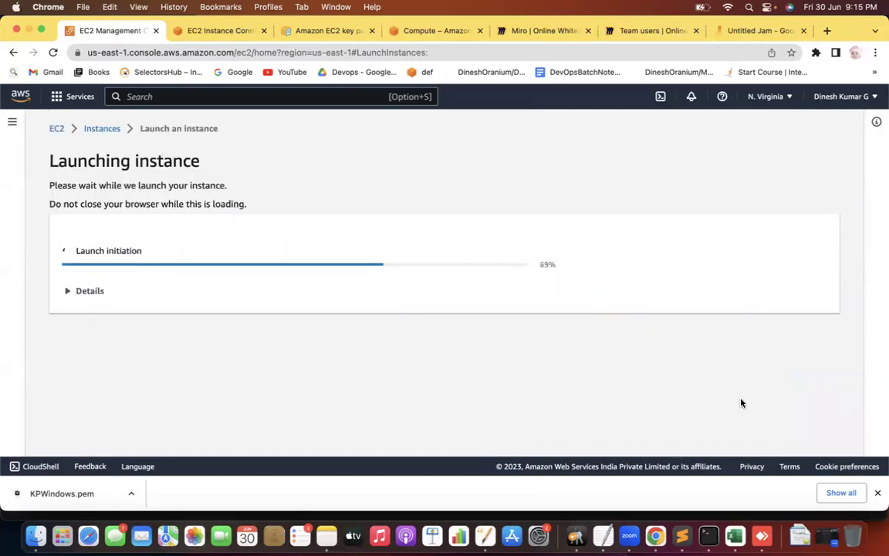
scroll(741, 401, "down", 5)
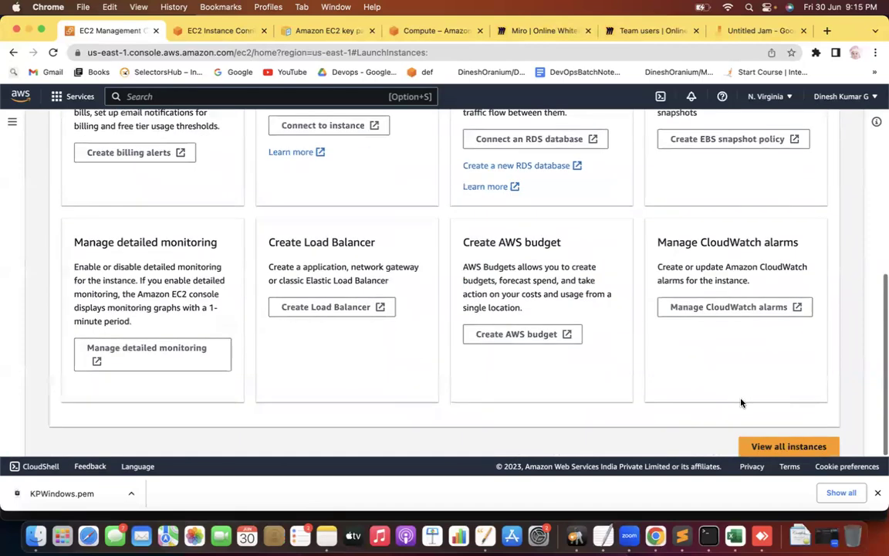
left_click(778, 448)
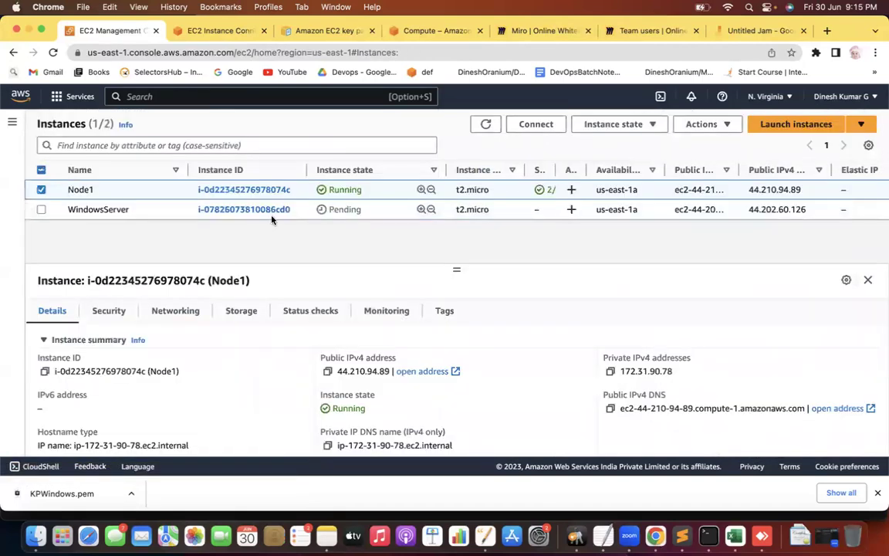
Step: Deselect Node1 and select WindowsServer to show its instance details
left_click(41, 190)
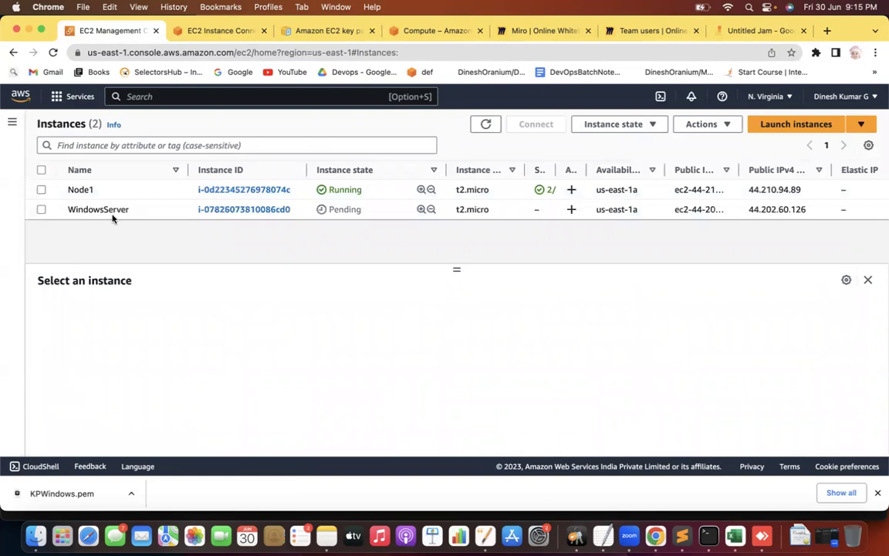
left_click(40, 210)
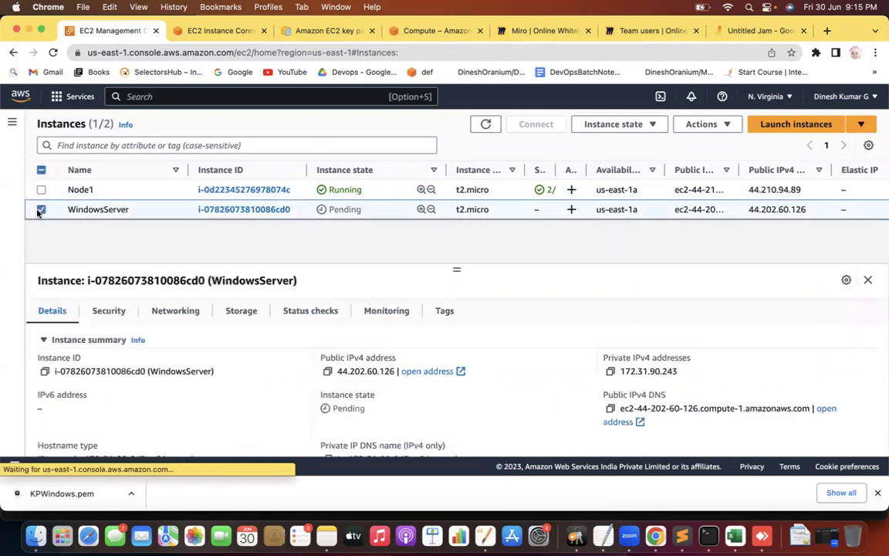
left_click(40, 210)
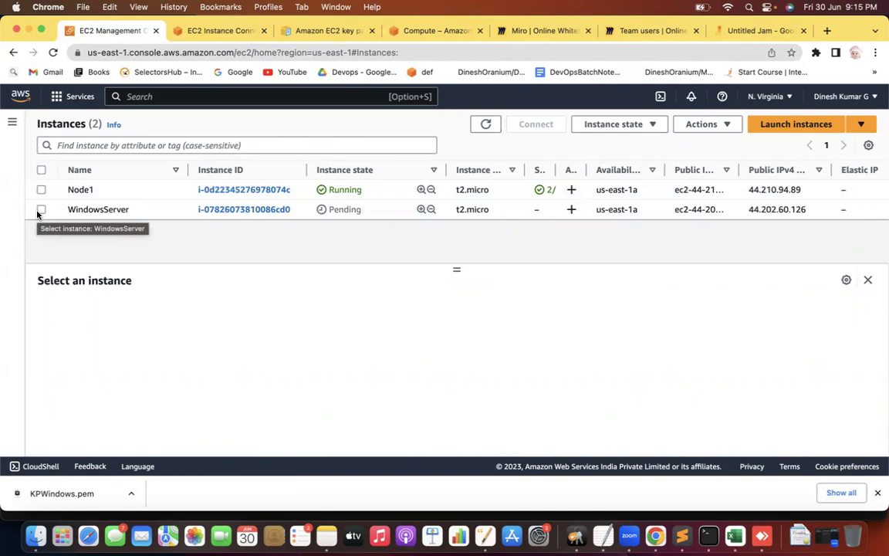
left_click(40, 210)
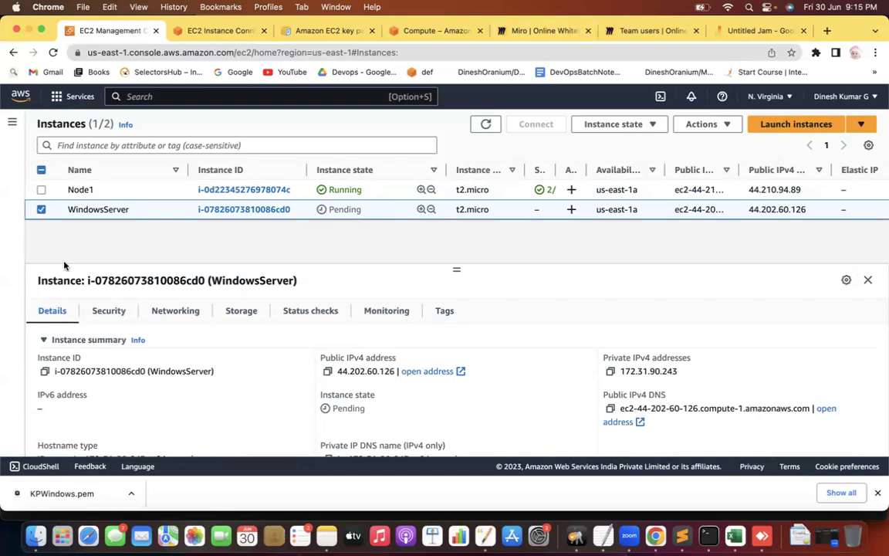
Step: Refresh the instance list repeatedly to check the state of WindowsServer
left_click(486, 124)
left_click(497, 126)
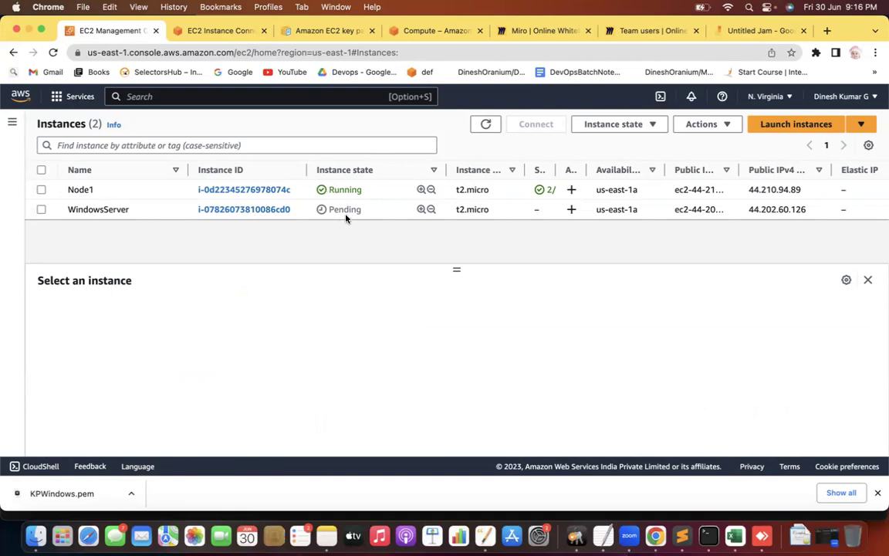
left_click(485, 124)
left_click(484, 124)
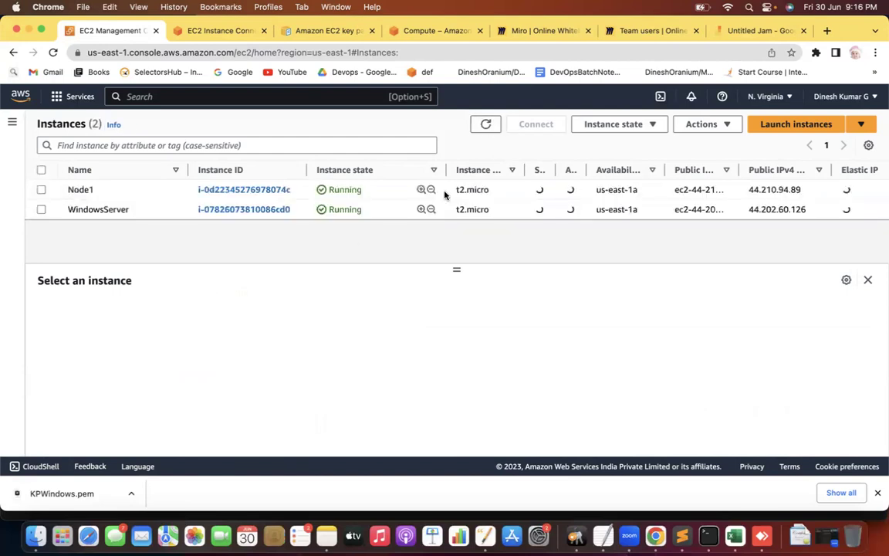
left_click(484, 125)
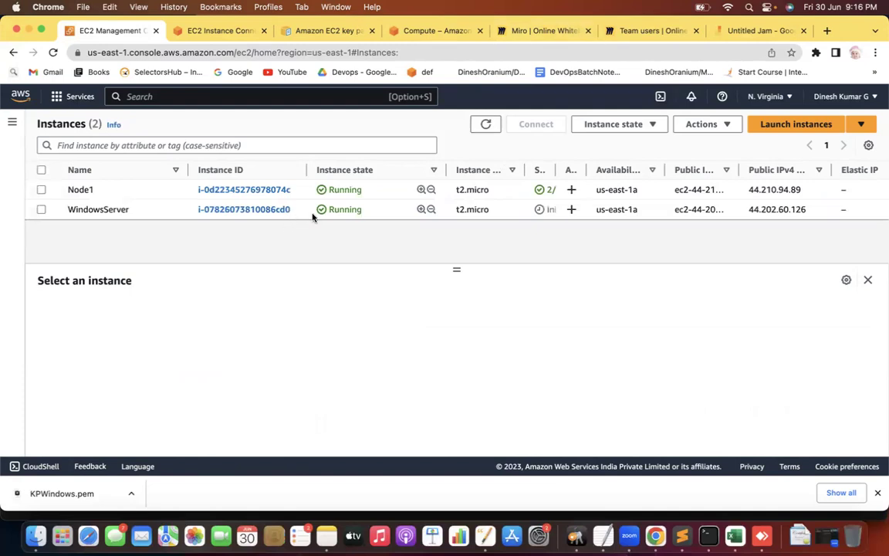
Step: Open the connection options for WindowsServer and display the RDP client connection details
left_click(42, 209)
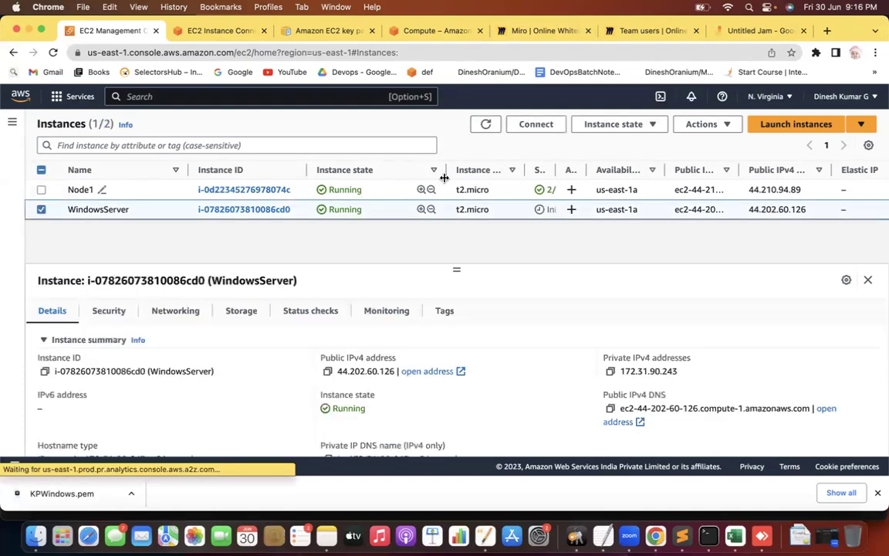
left_click(537, 126)
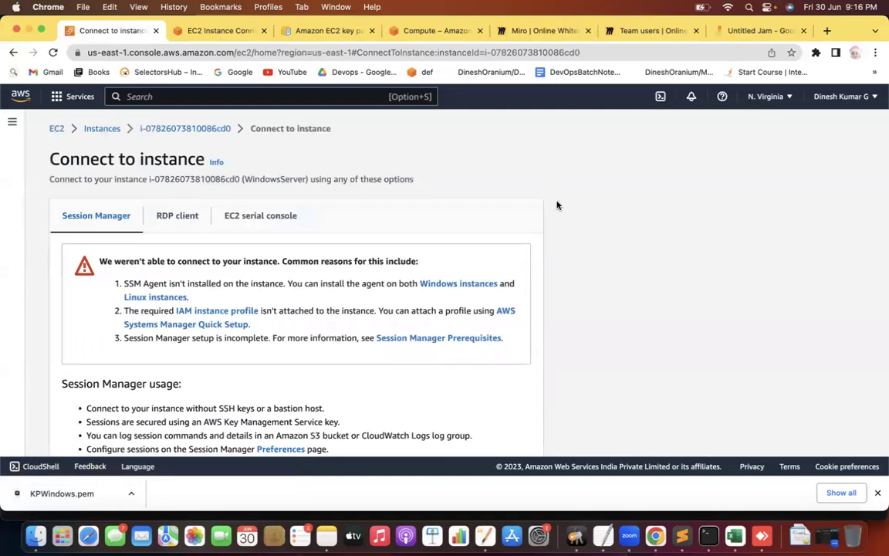
scroll(557, 204, "down", 2)
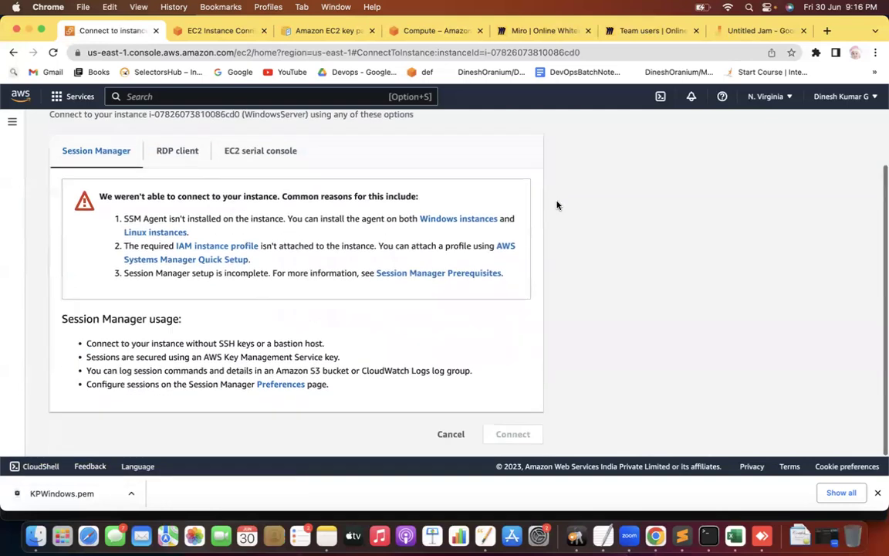
left_click(189, 160)
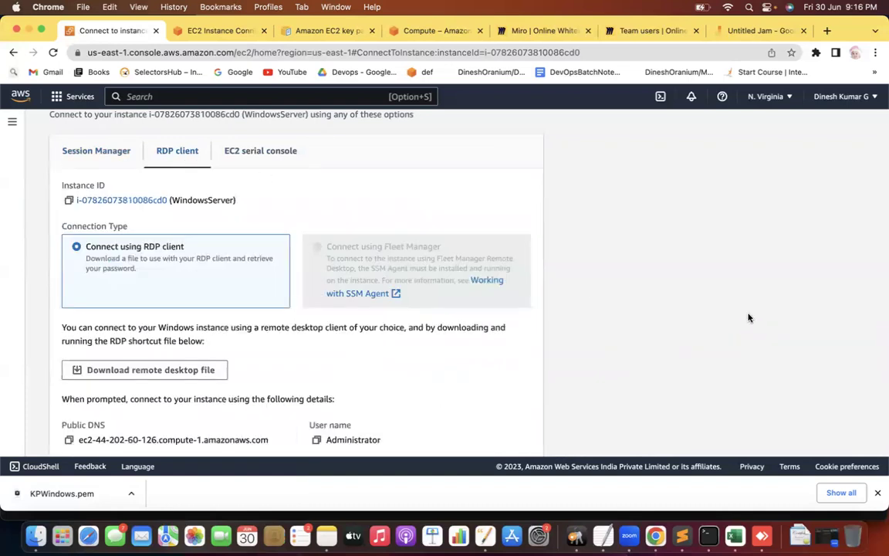
scroll(748, 317, "down", 4)
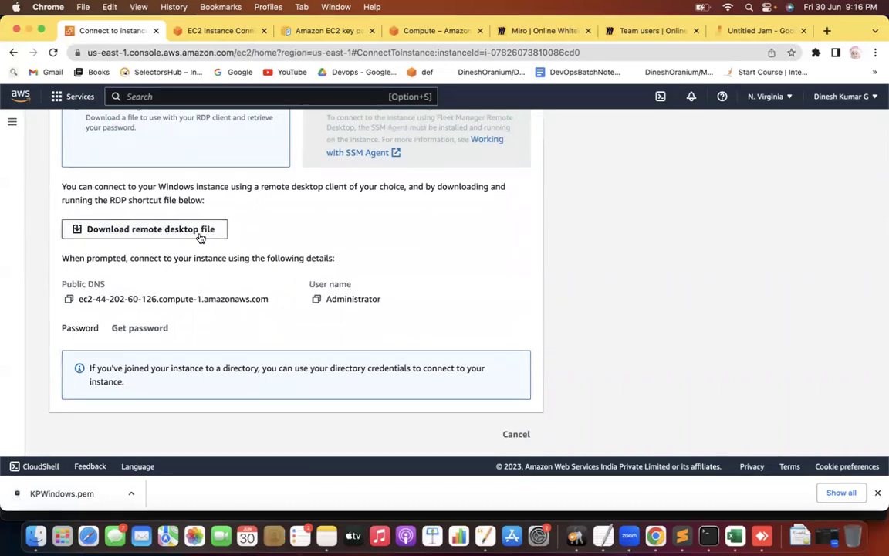
Step: Download the remote desktop file for WindowsServer and open it in Microsoft Remote Desktop
left_click(203, 230)
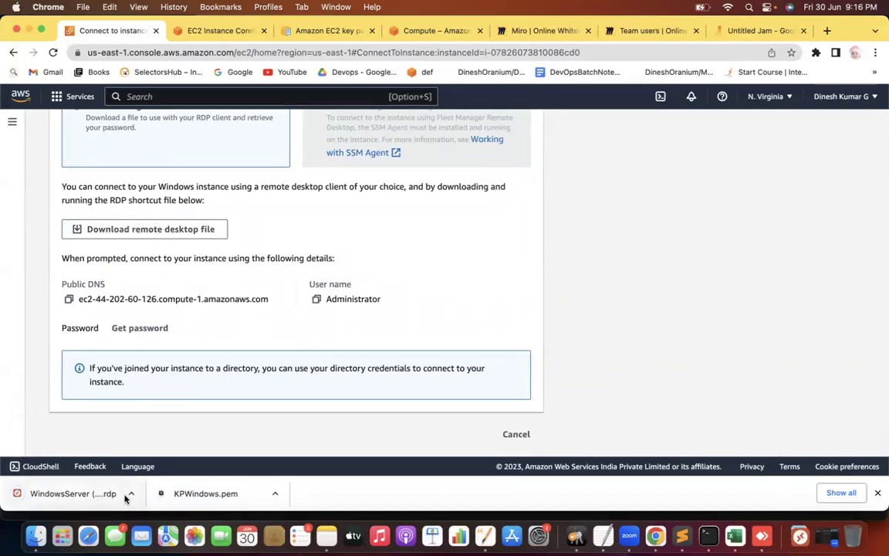
left_click(130, 494)
left_click(170, 453)
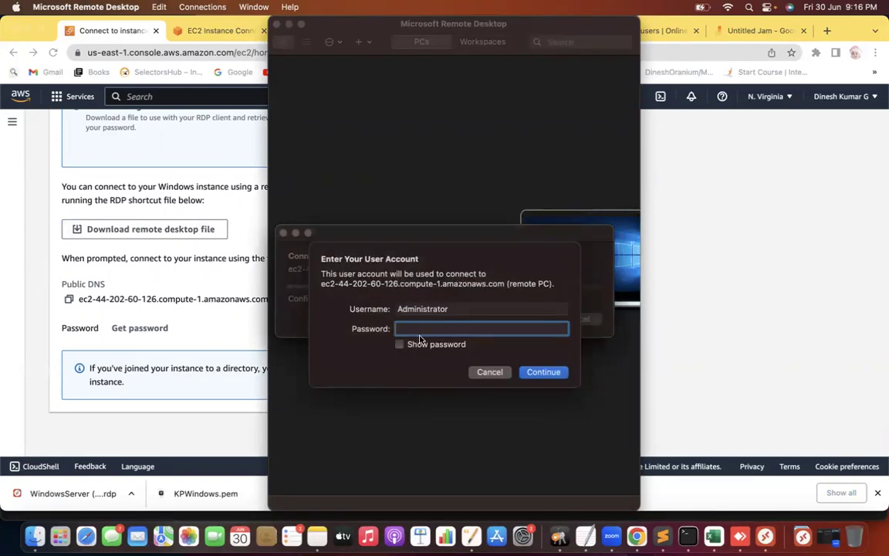
Step: Return to the browser and try to retrieve and decrypt the Windows password for WindowsServer
left_click(95, 448)
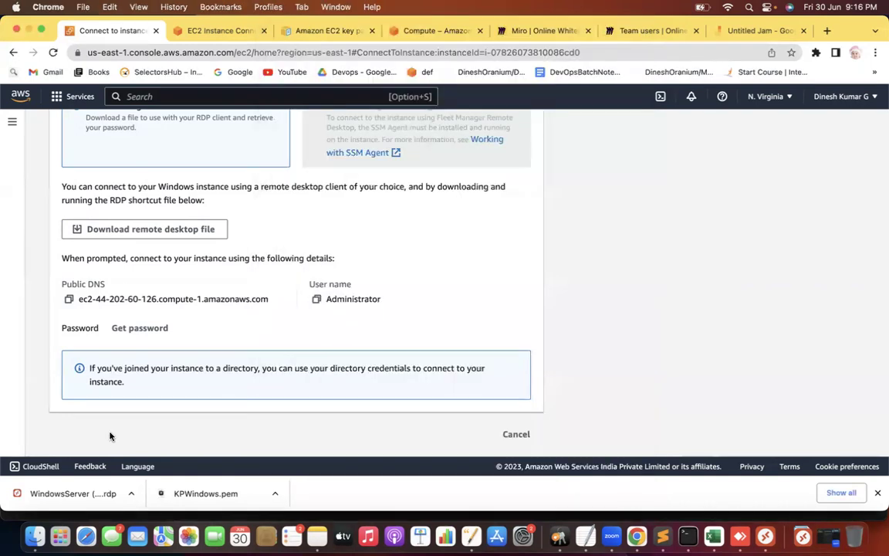
left_click(155, 330)
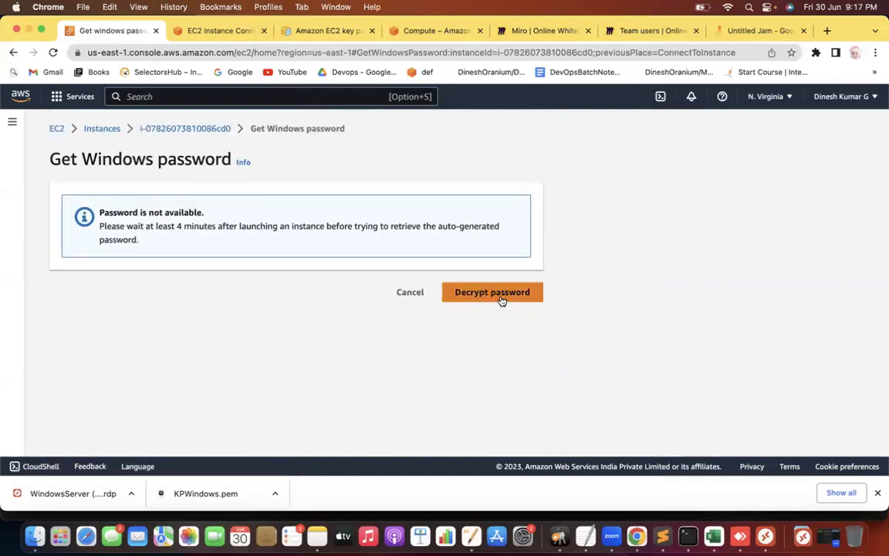
left_click(502, 302)
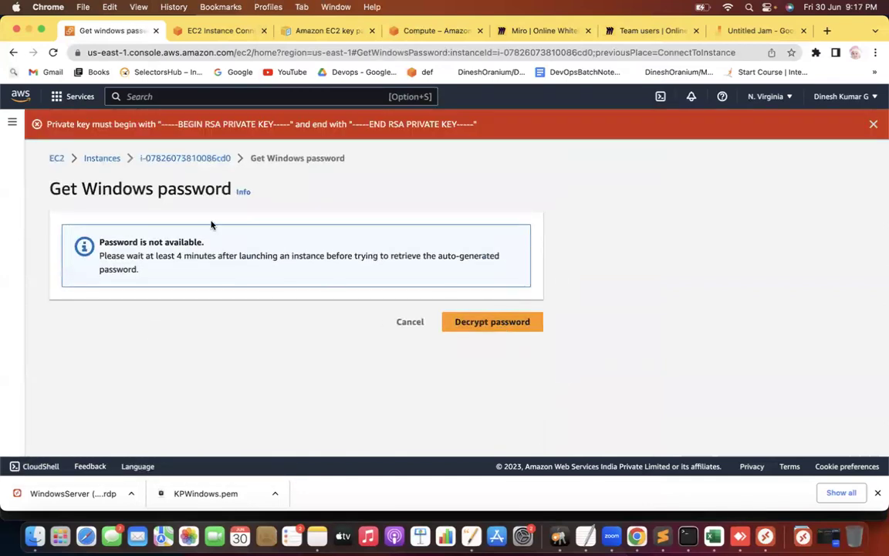
left_click_drag(165, 256, 257, 256)
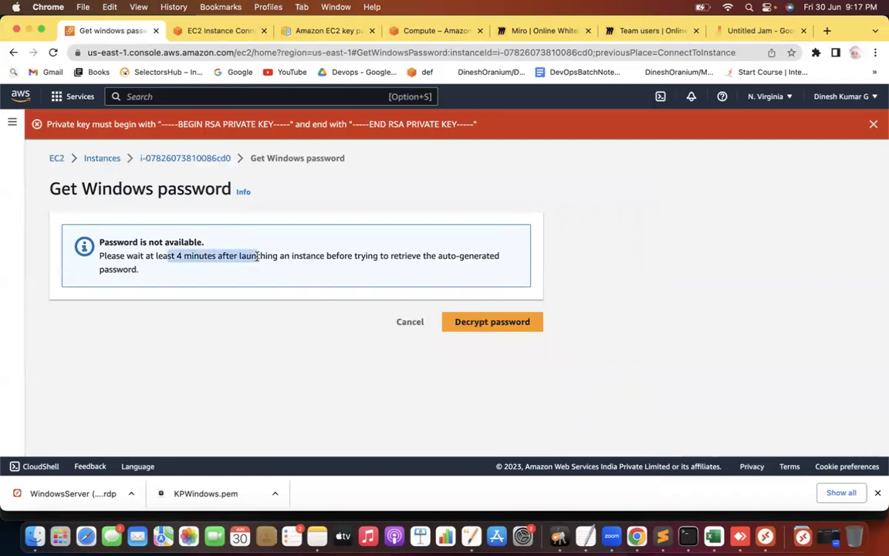
Step: Reopen the RDP client connection details for WindowsServer from the instance list and try requesting the Windows password again
left_click(116, 159)
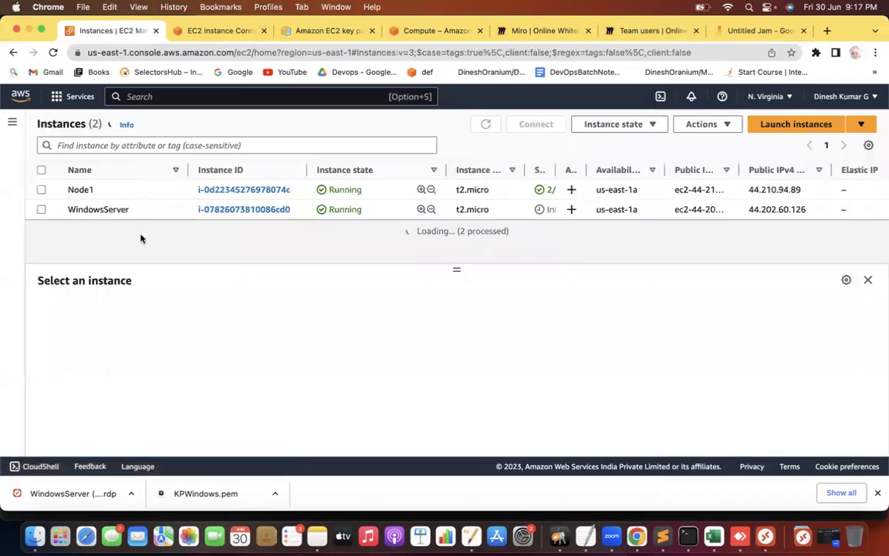
left_click(41, 209)
left_click(534, 125)
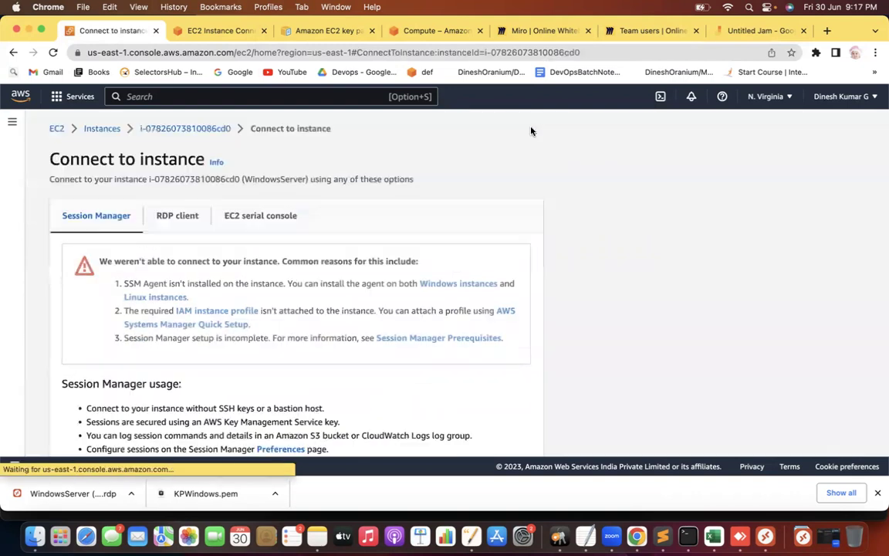
left_click(168, 219)
scroll(775, 264, "down", 5)
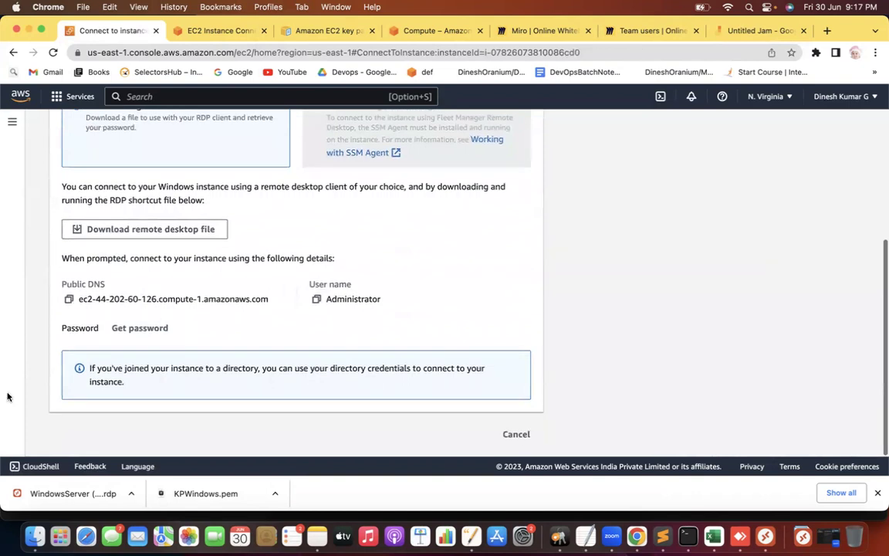
left_click(148, 329)
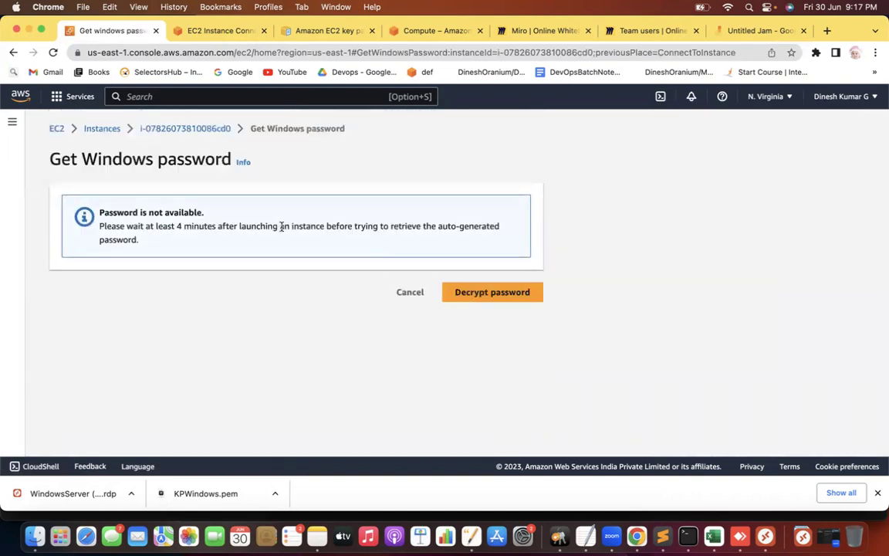
Step: Go back to the instance list, open the RDP client connection details for WindowsServer and request its Windows password
left_click(100, 132)
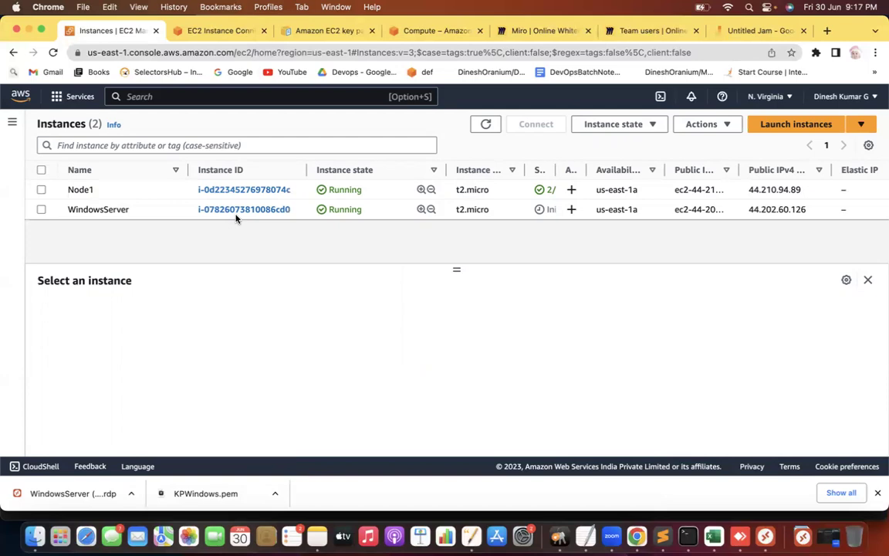
left_click(41, 209)
left_click(536, 123)
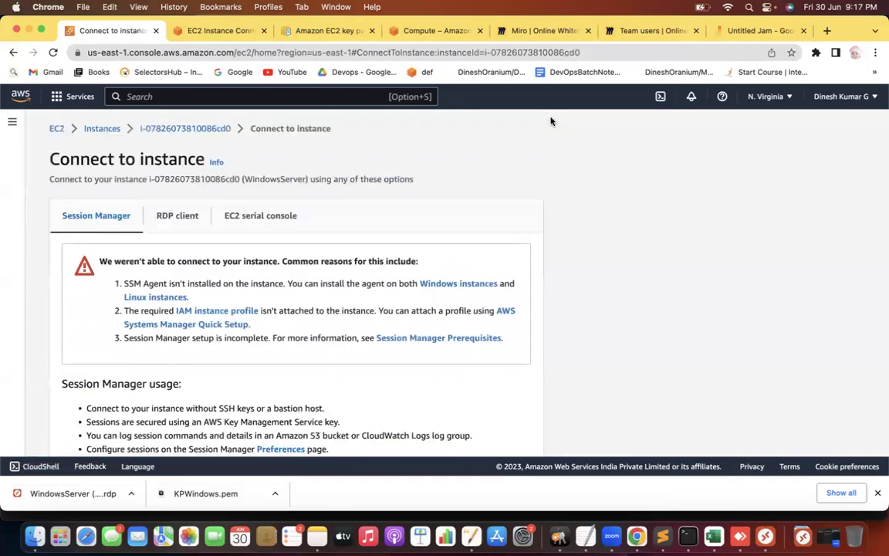
left_click(158, 219)
scroll(676, 263, "down", 1)
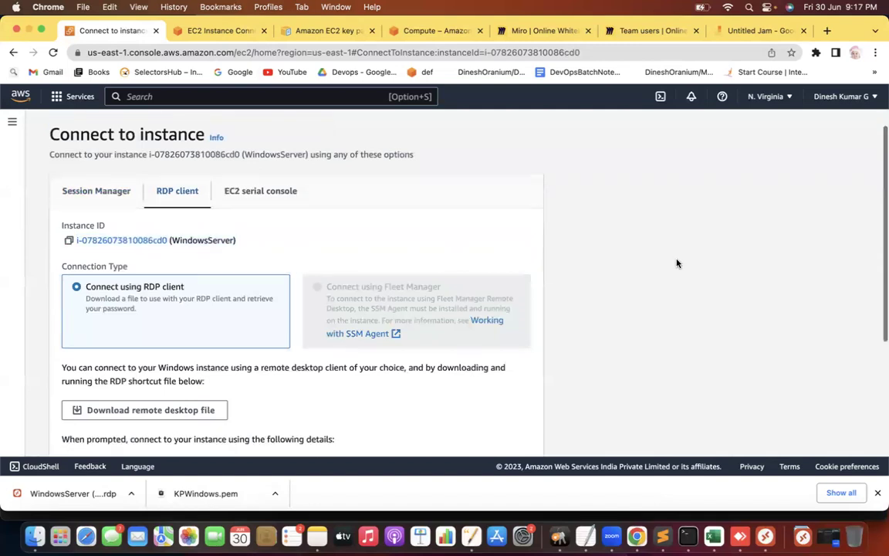
scroll(677, 262, "down", 5)
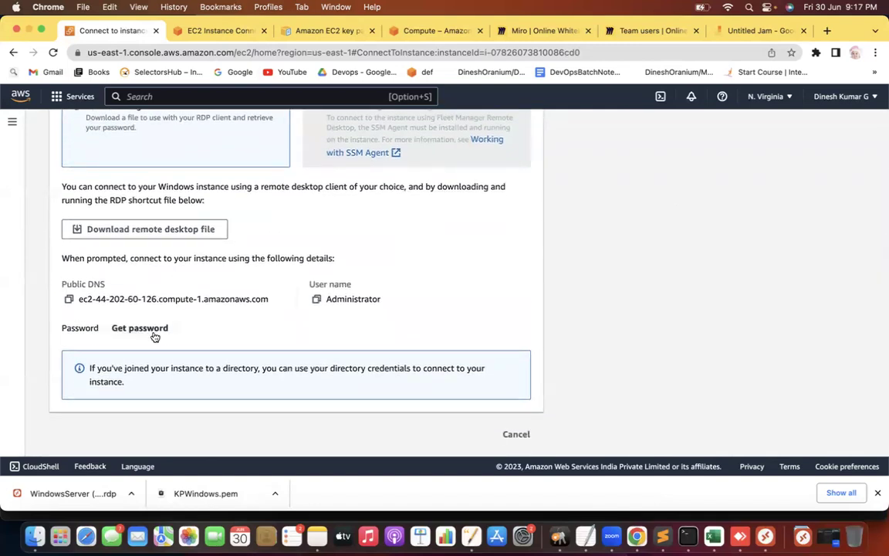
left_click(139, 328)
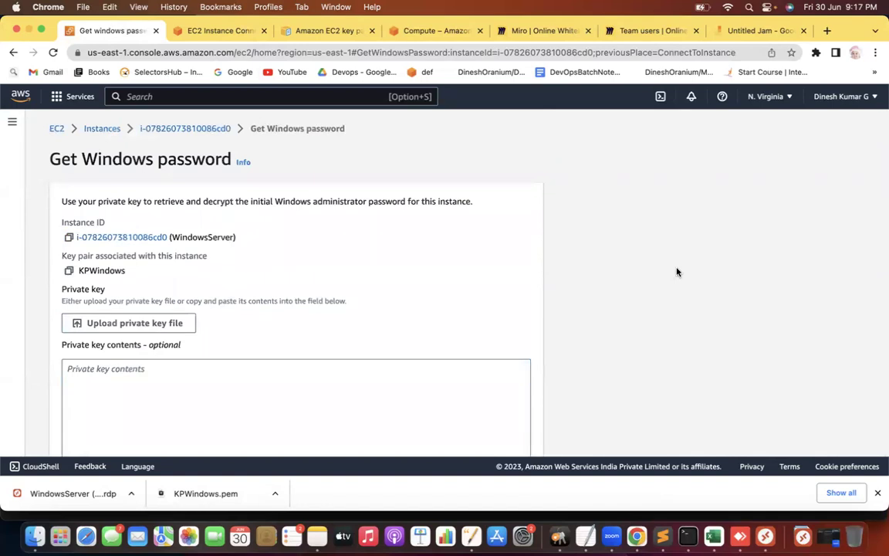
Step: Upload KPWindows.pem from Downloads as the private key for retrieving the WindowsServer password
scroll(677, 272, "down", 2)
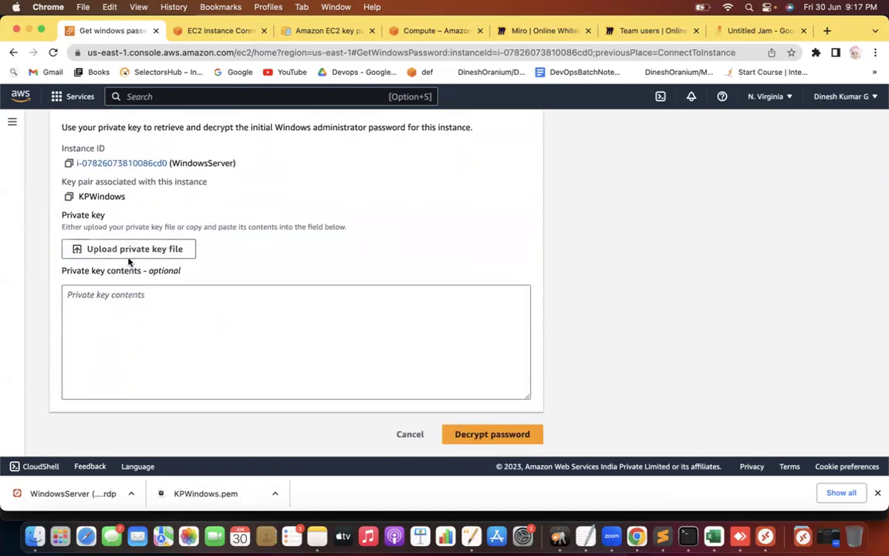
left_click(128, 253)
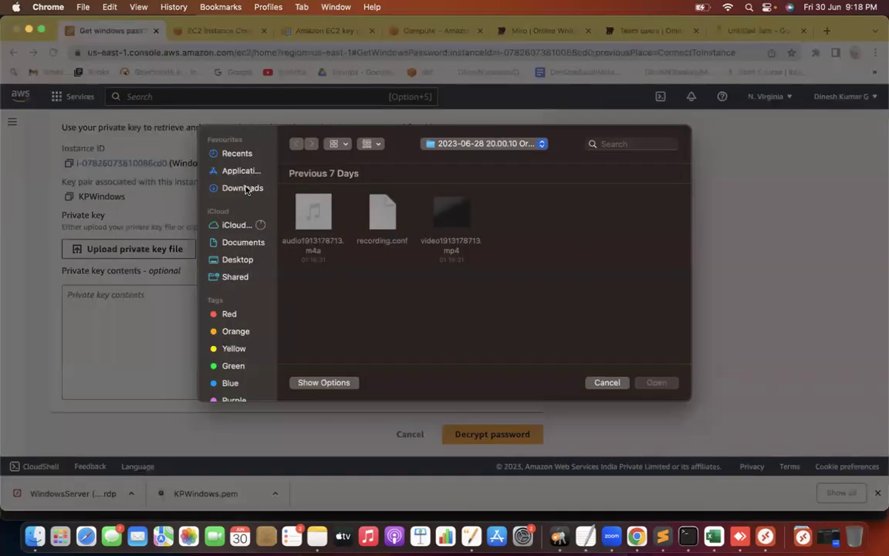
left_click(243, 188)
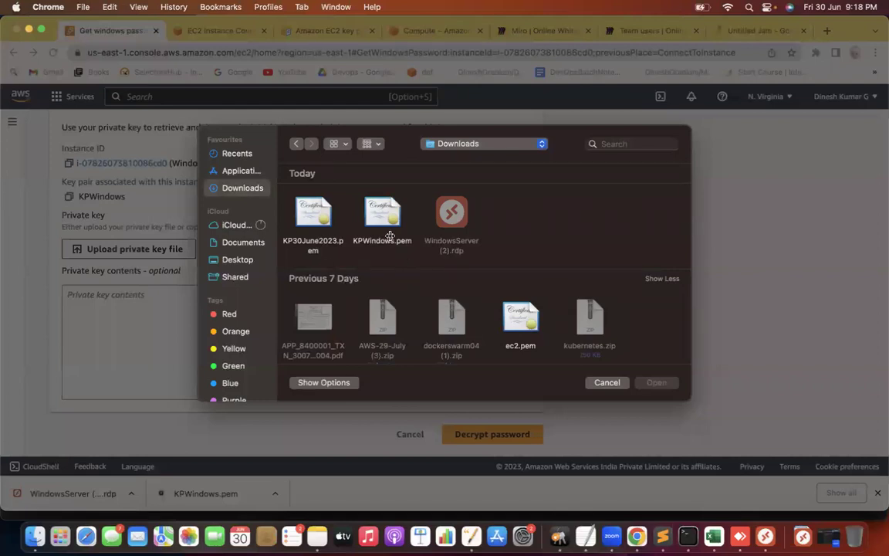
left_click(383, 210)
left_click(656, 382)
scroll(617, 355, "down", 1)
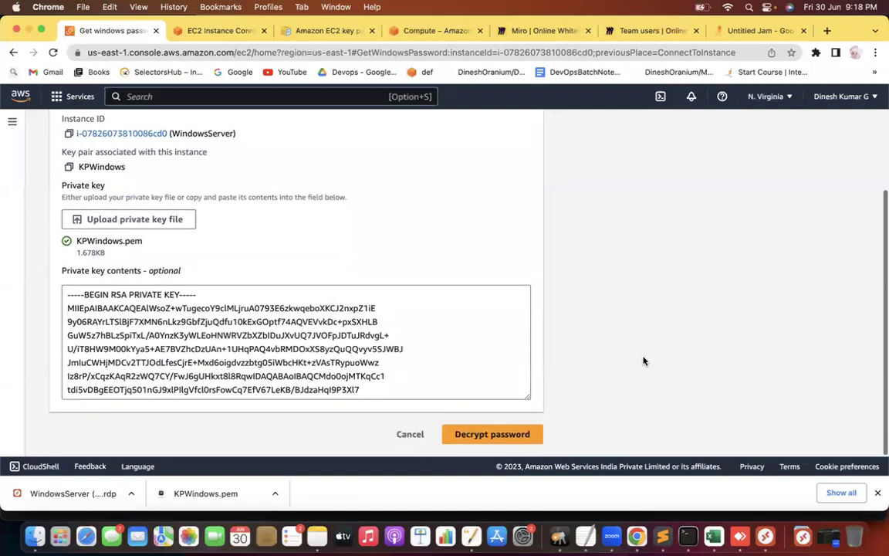
Step: Highlight the private key contents, decrypt the Windows administrator password and copy it from the connection details
left_click(136, 309)
key("super+a")
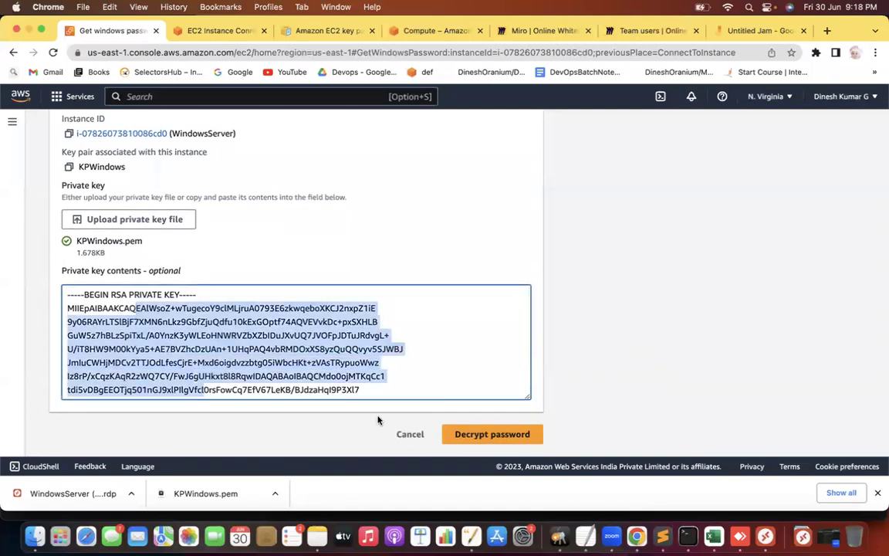
left_click(460, 433)
scroll(587, 352, "down", 4)
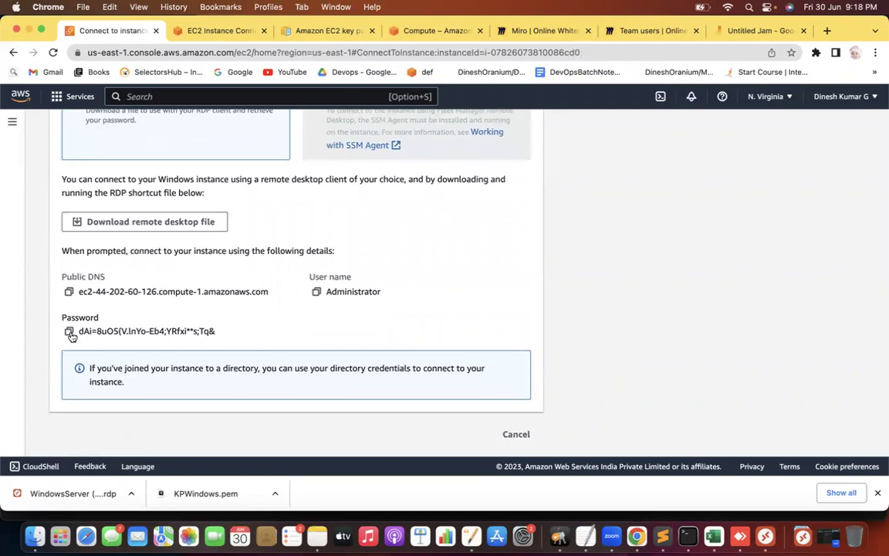
left_click(69, 331)
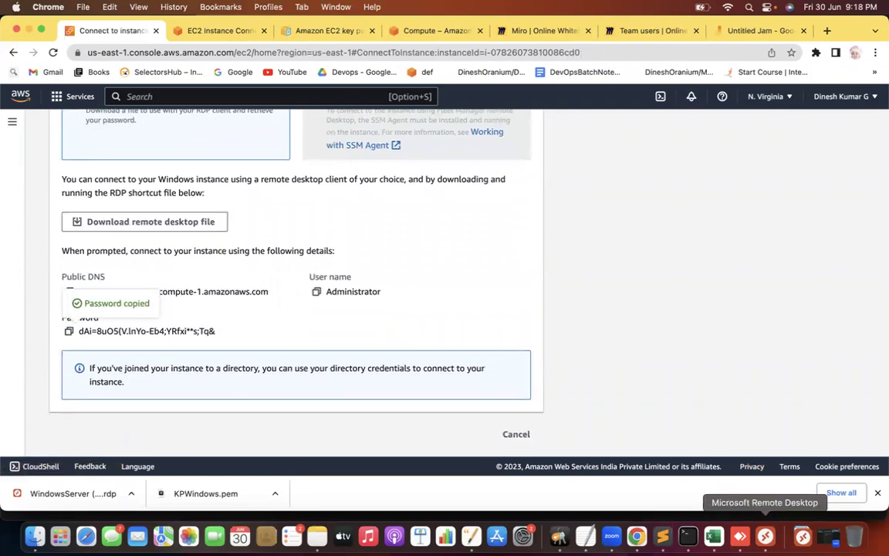
Step: Switch to Microsoft Remote Desktop, paste the Administrator account password and connect to WindowsServer despite the unverified certificate
left_click(765, 536)
key("super+v")
left_click(540, 373)
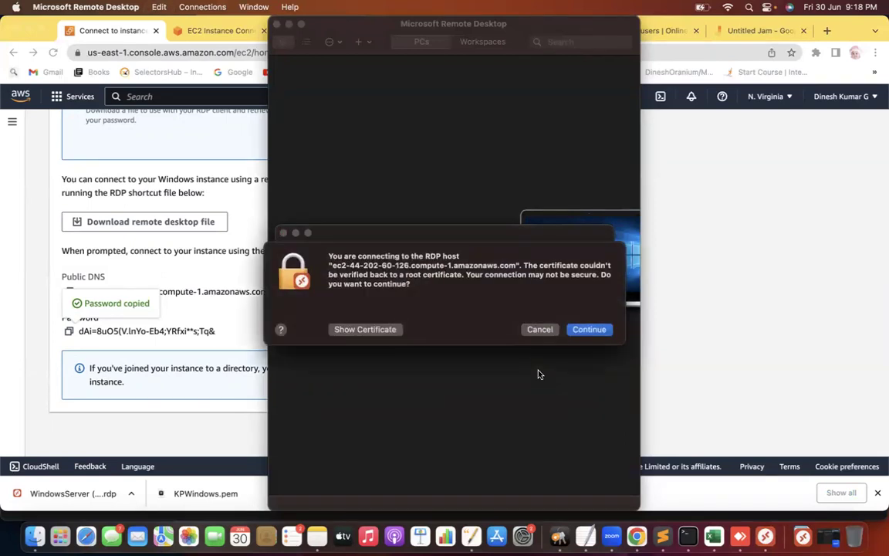
left_click(591, 330)
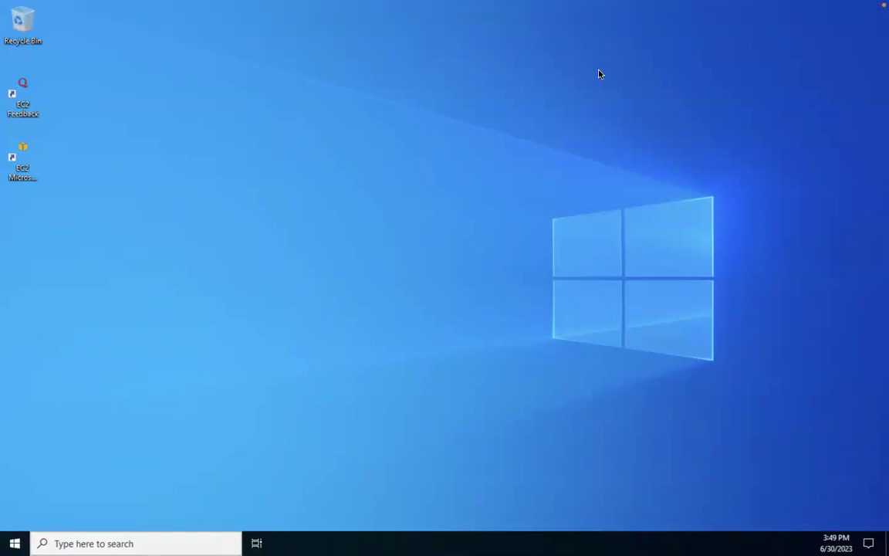
Step: Close the WindowsServer remote session and the Microsoft Remote Desktop window, returning to the connection page in the browser
key("super")
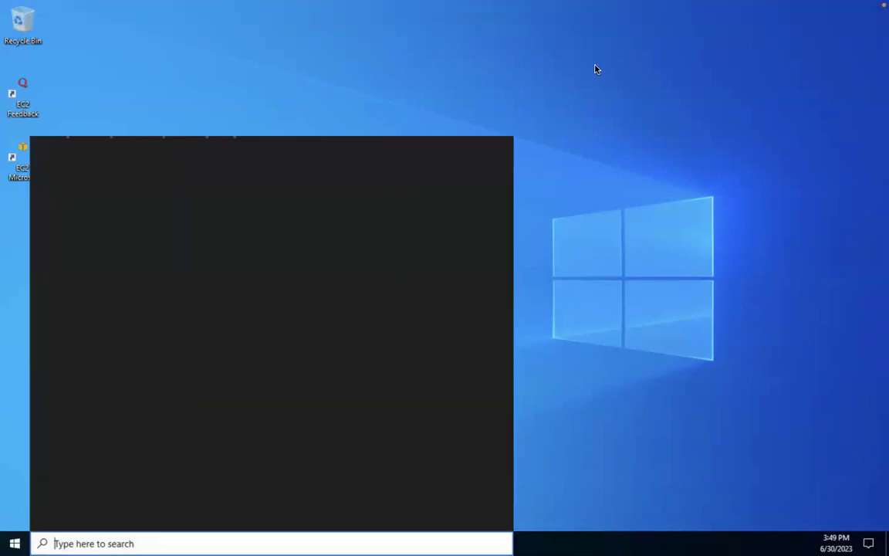
left_click(610, 292)
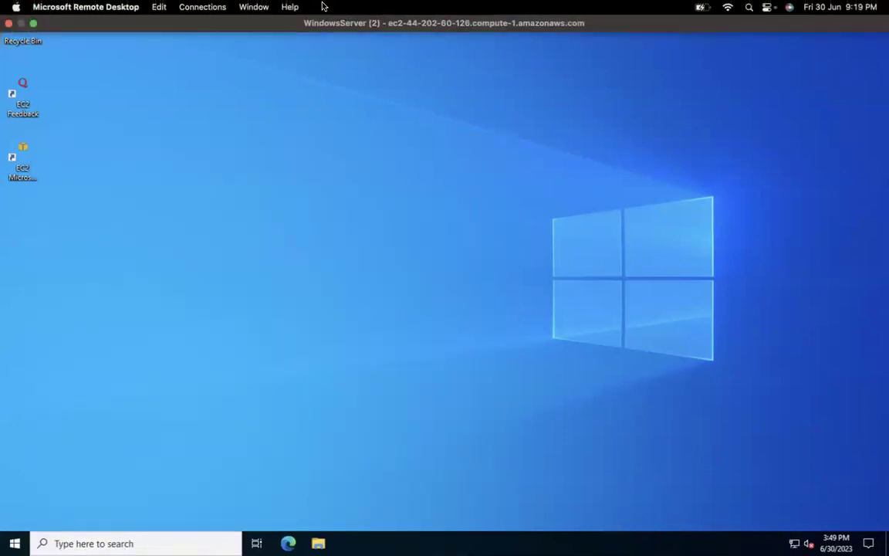
left_click(10, 24)
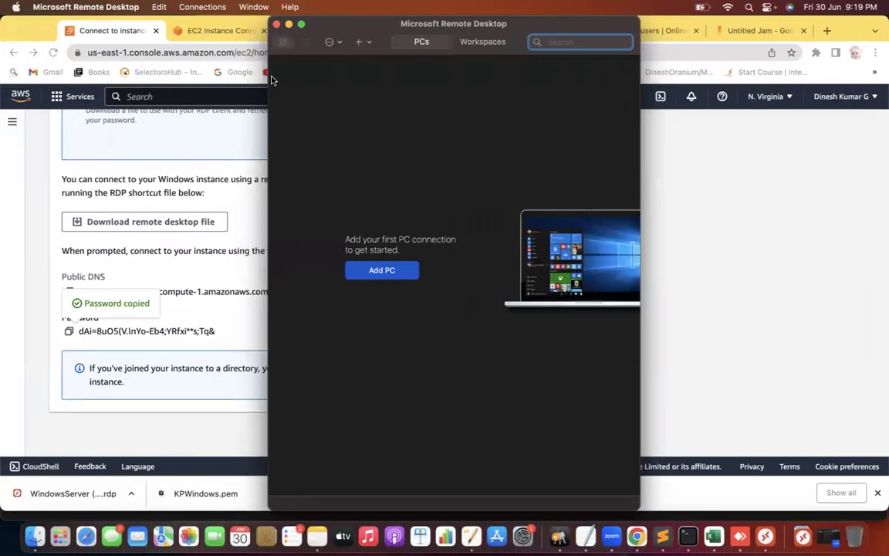
left_click(277, 26)
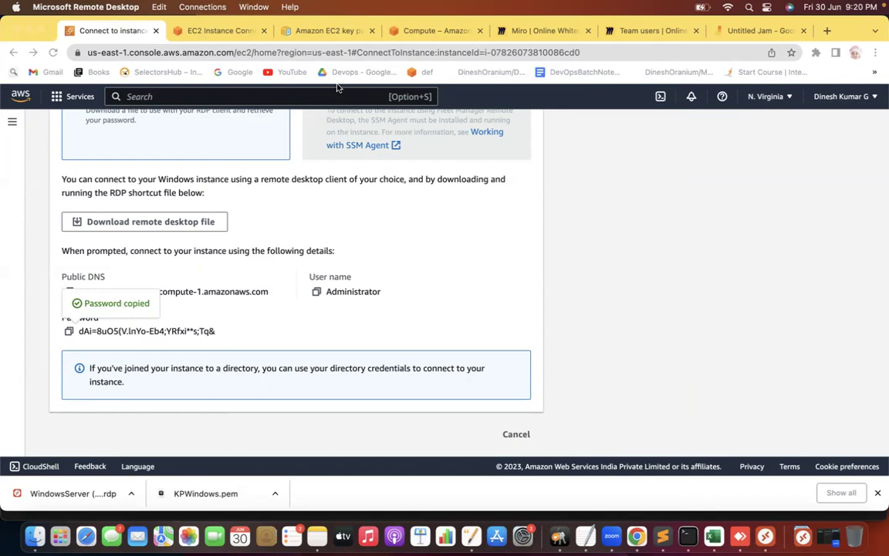
left_click(684, 323)
scroll(685, 325, "up", 5)
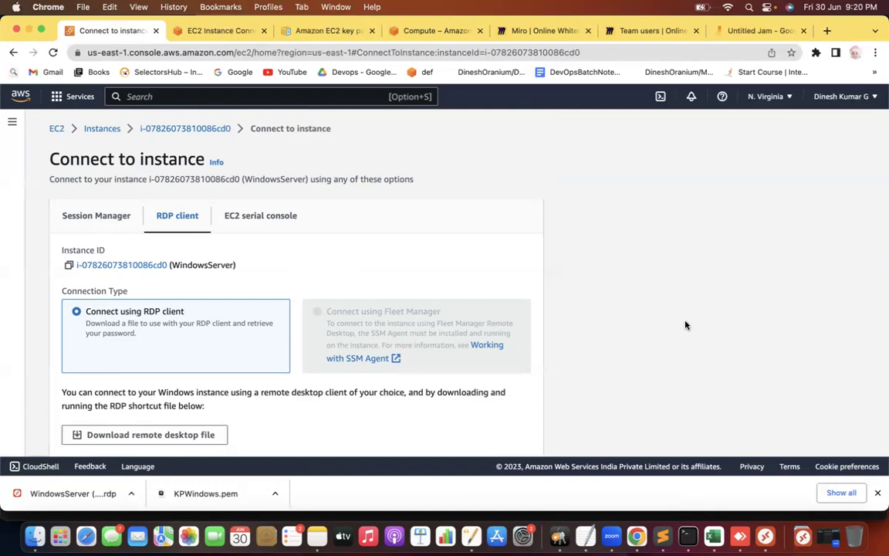
Step: Switch to the AWS notes in Sublime Text and add a "---" separator below the ssh command, followed by blank lines
left_click(662, 535)
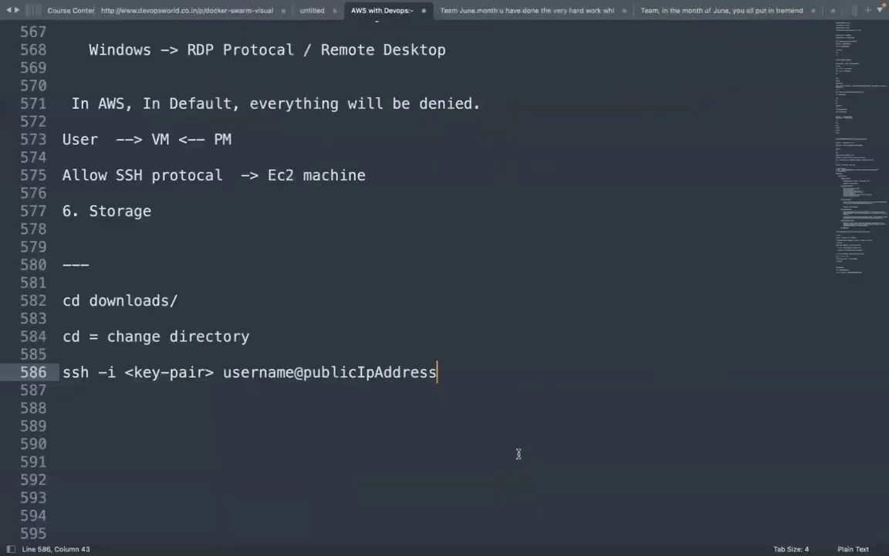
key("Return")
key("Return")
type("---")
key("Return")
key("Return")
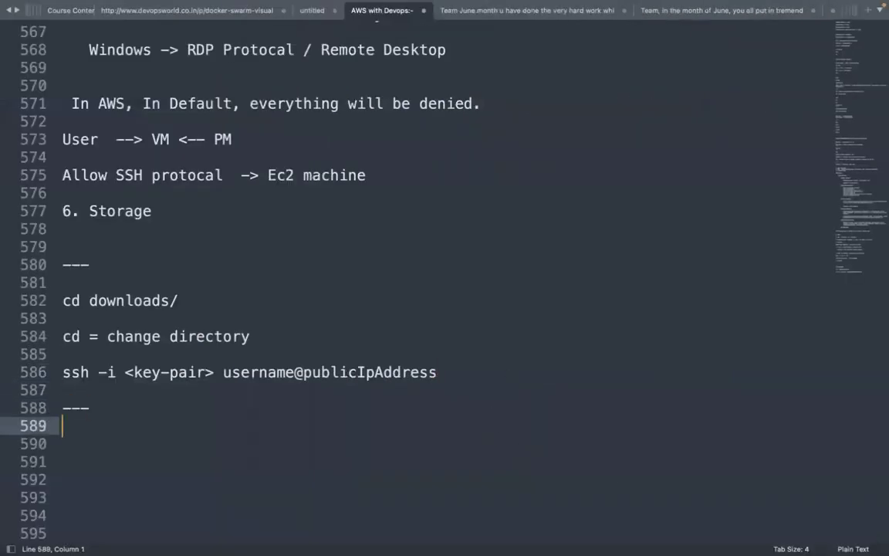
key("Return")
key("Return")
key("Return")
key("Return")
key("Return")
key("Return")
key("Return")
key("Return")
key("Return")
key("Return")
key("Return")
key("Return")
key("Return")
key("Return")
key("Return")
key("Return")
key("Return")
key("Return")
key("Return")
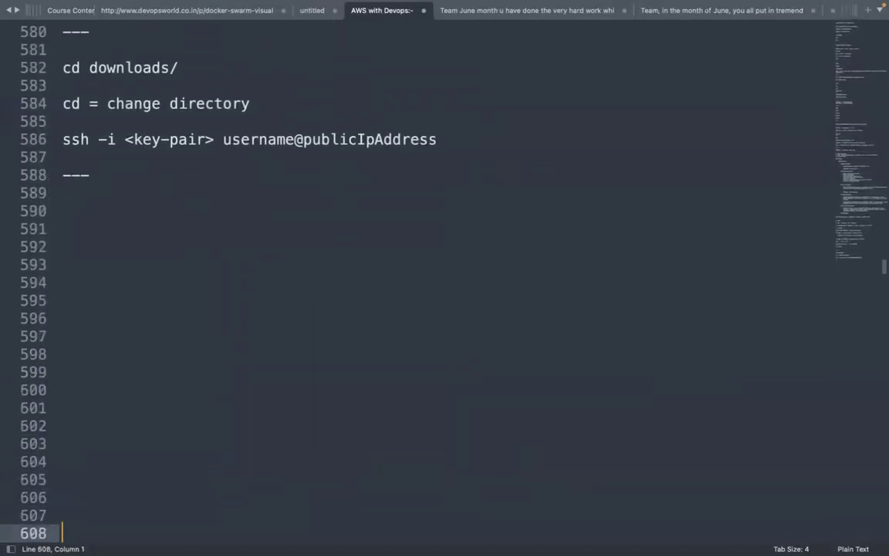
Step: Start a numbered list below the new separator with "1. AMI" and "2. Instance type"
left_click(121, 192)
key("Down")
type("1. ")
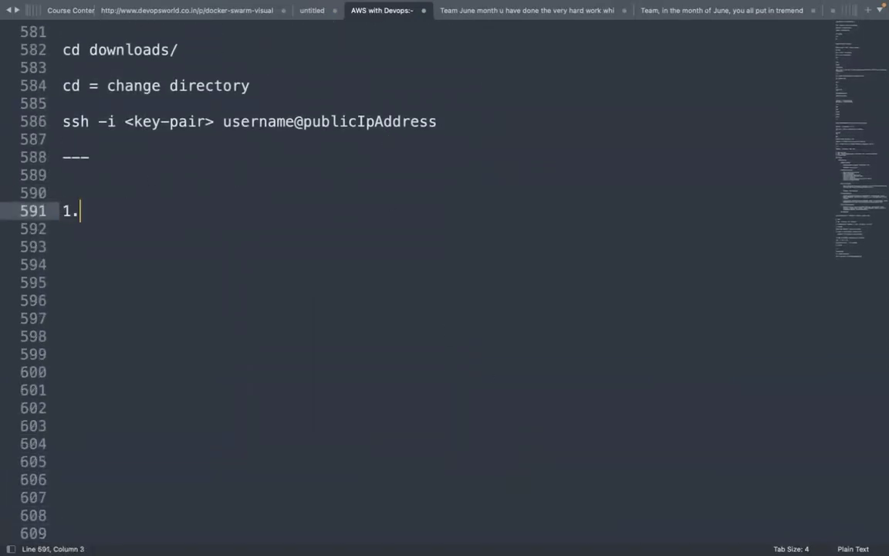
type("AMI")
key("Return")
type("2.,")
key("BackSpace")
key("BackSpace")
type("Instance type")
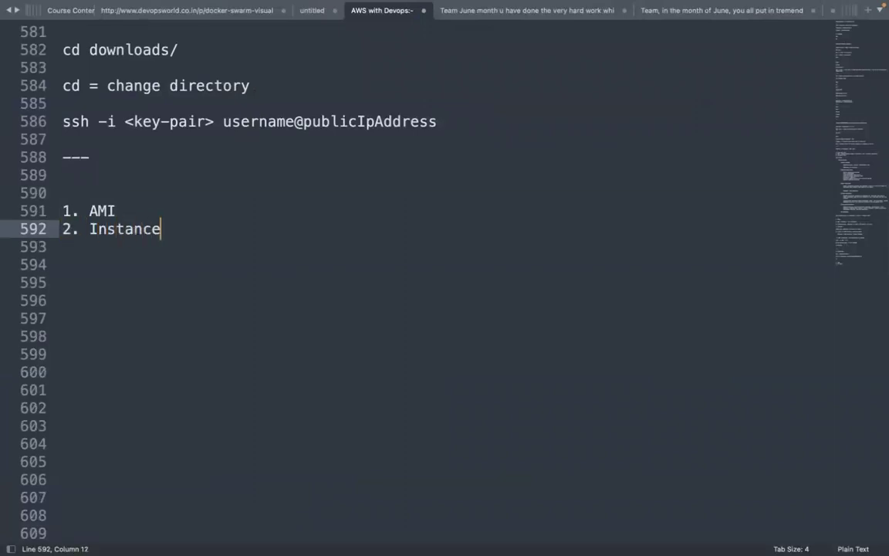
Step: Add "3. Key-Pair" as the third item of the numbered list, below "2. Instance type"
key("Return")
type("3.")
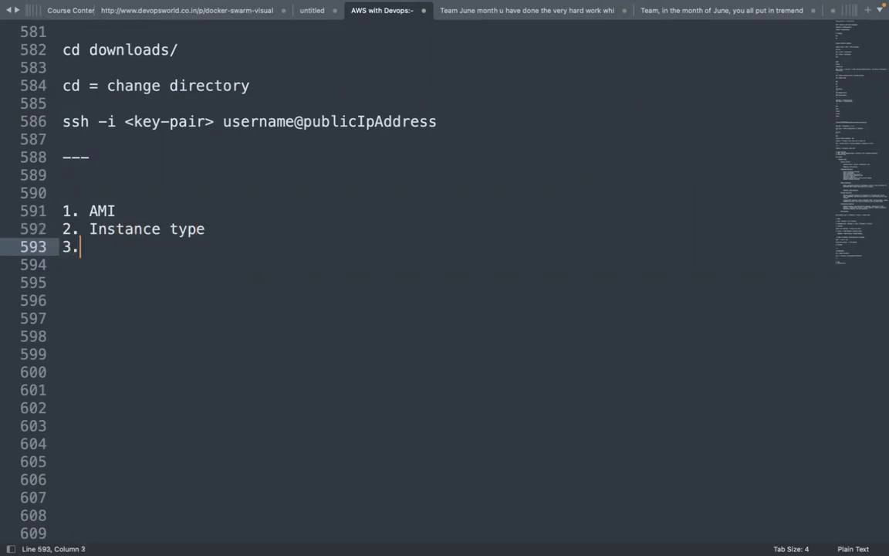
type(" Key-Pari")
key("Return")
key("BackSpace")
key("BackSpace")
key("BackSpace")
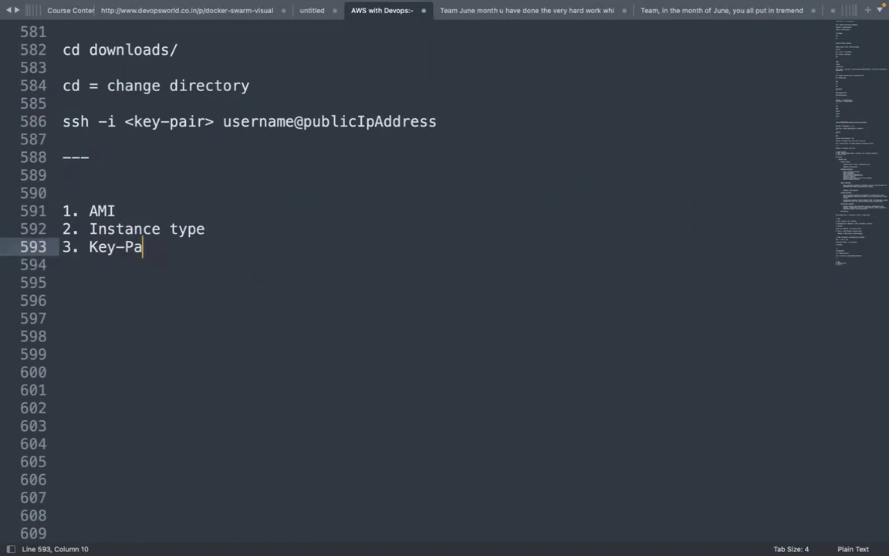
type("ir")
Step: Complete the numbered list with the items "4. SG or Firewall" and "5. Storage"
key("Return")
type("4. S")
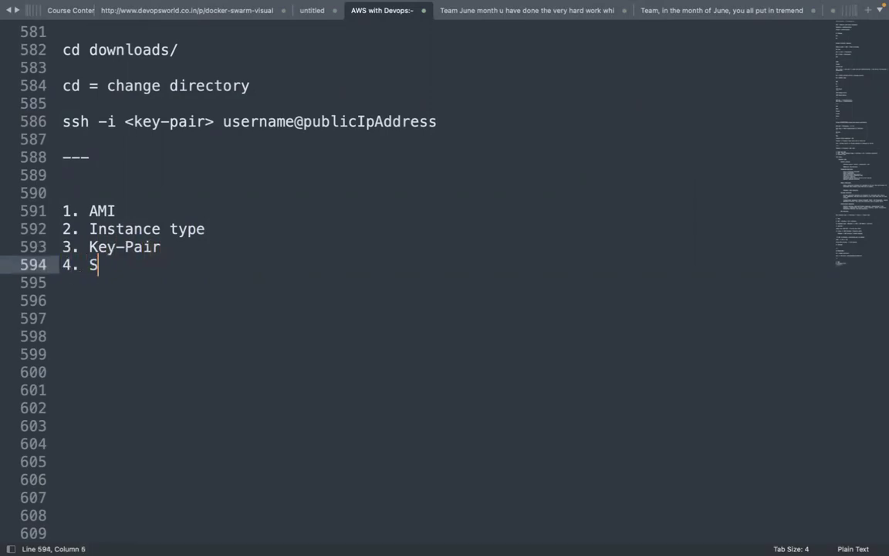
type("G or Firewall")
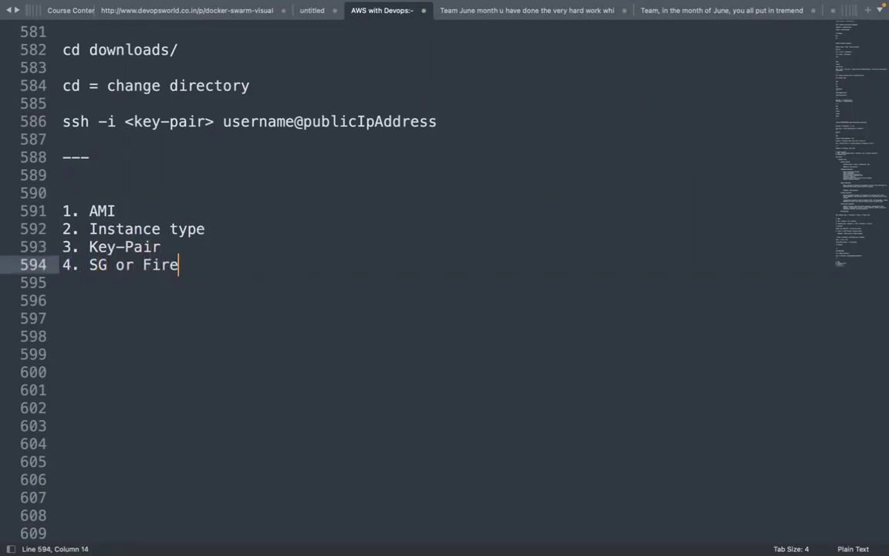
key("Return")
type("5")
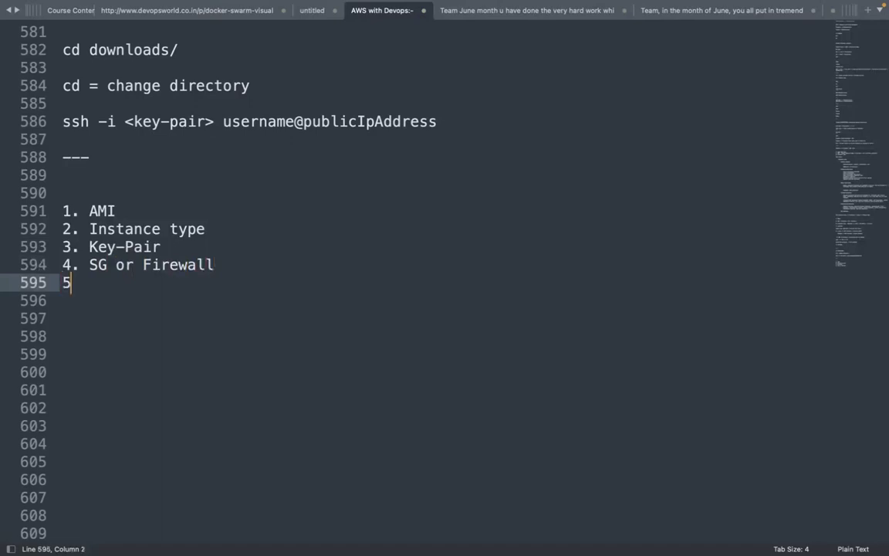
type(". Storage")
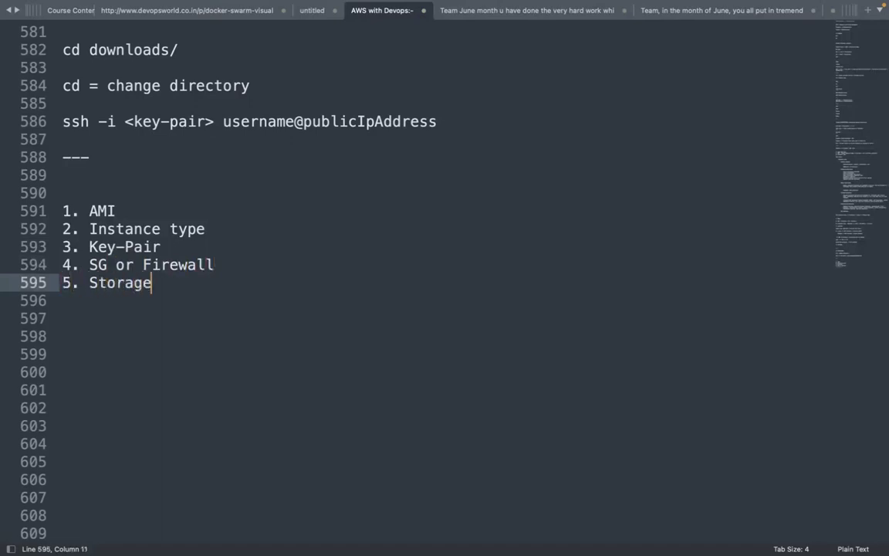
Step: Highlight the whole list of launch components from AMI to Storage to review it, then clear the selection
left_click_drag(66, 206, 264, 344)
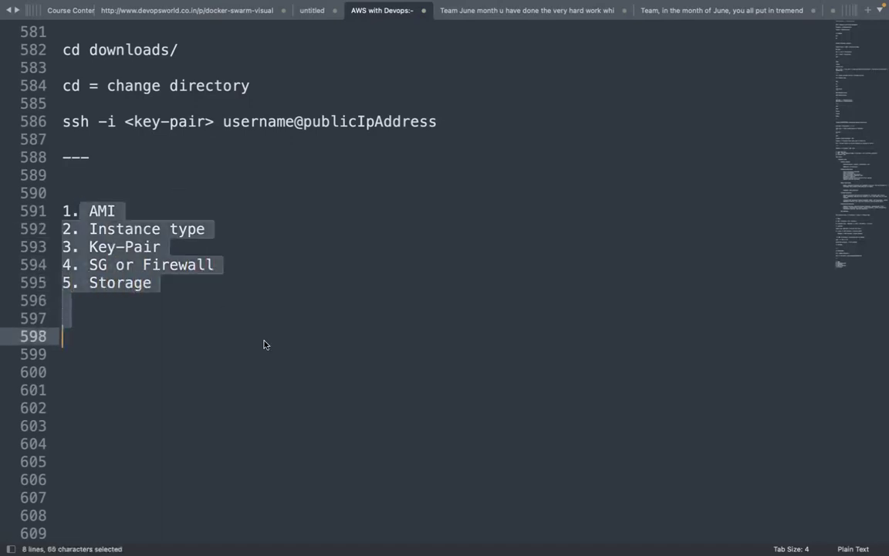
left_click(201, 323)
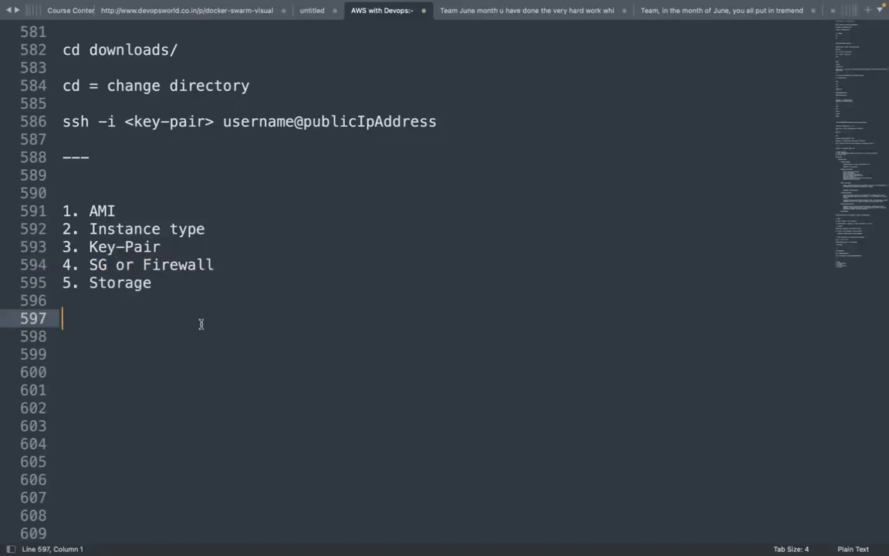
left_click_drag(89, 211, 213, 274)
left_click(194, 317)
left_click_drag(79, 208, 194, 315)
left_click(194, 315)
Step: Review individual launch components by highlighting the AMI, SG or Firewall and Storage entries in turn
left_click_drag(89, 211, 159, 214)
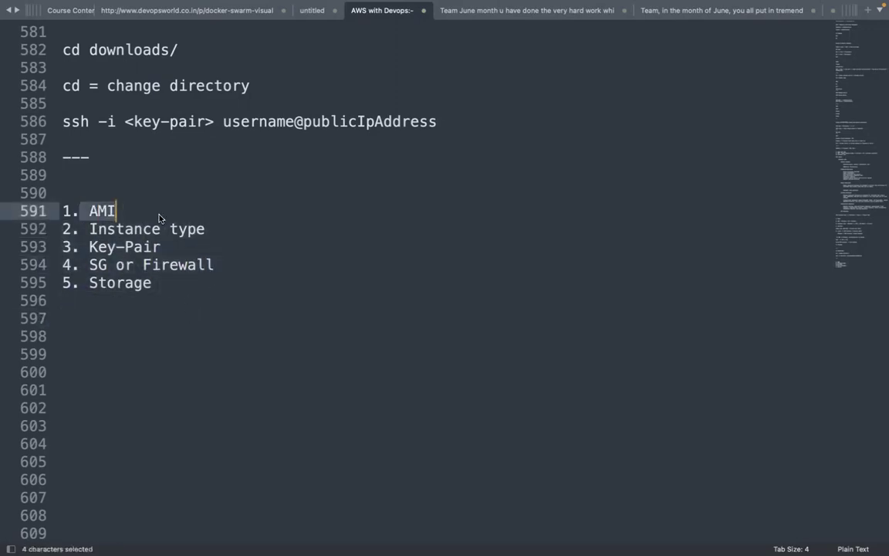
left_click(73, 265)
left_click(132, 266, "shift")
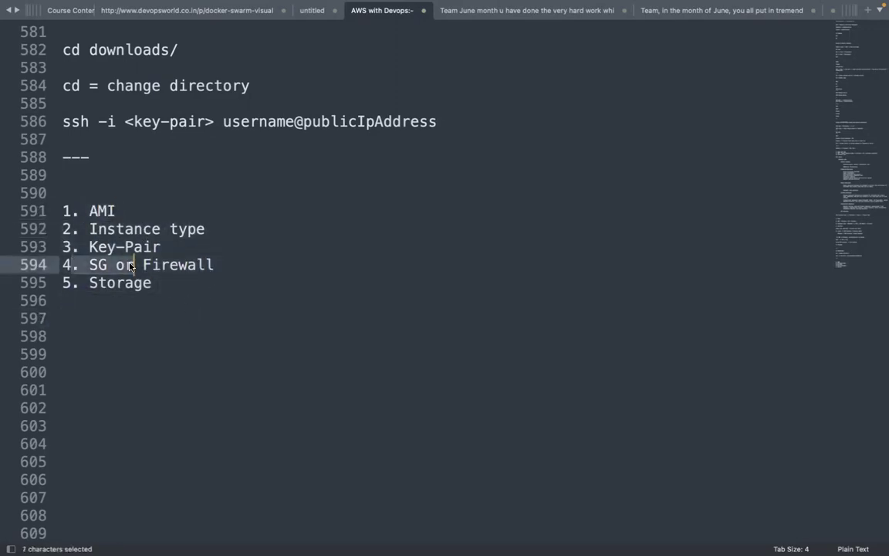
left_click(159, 327)
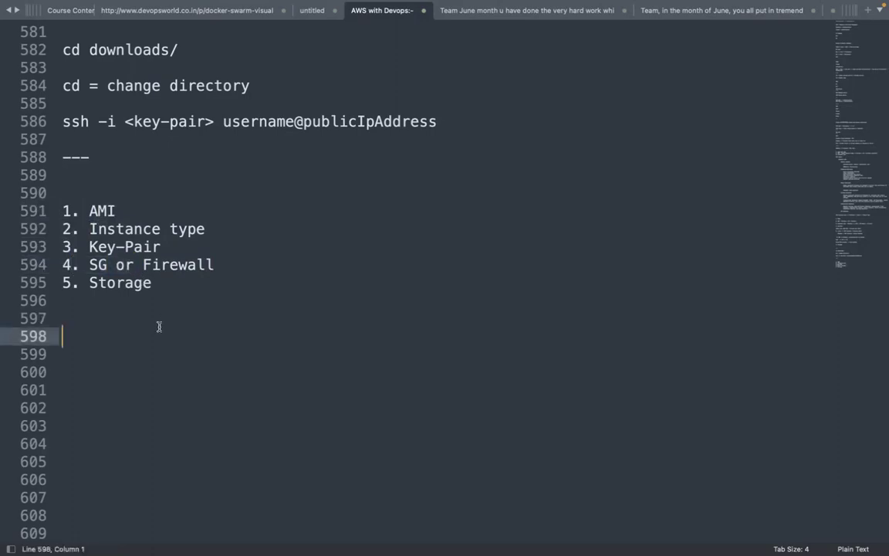
left_click(97, 283)
left_click(179, 281, "shift")
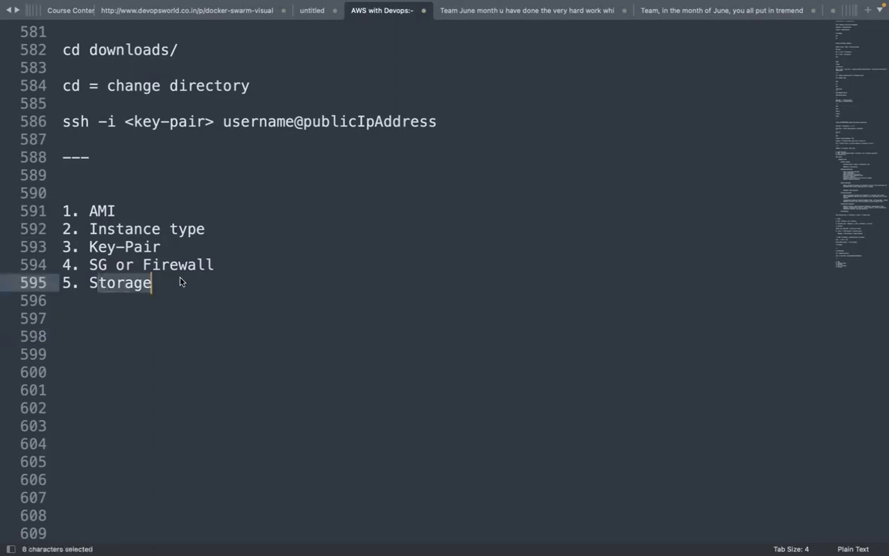
left_click_drag(89, 265, 199, 267)
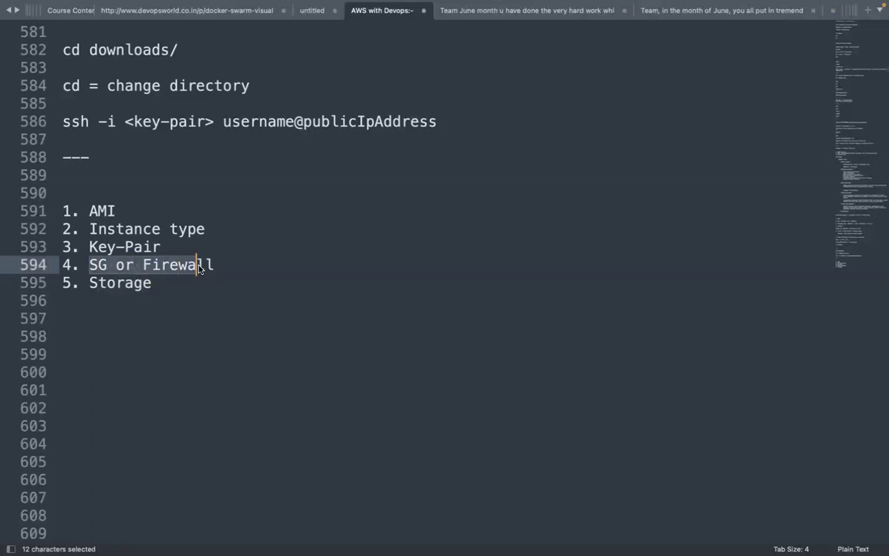
mouse_move(500, 7)
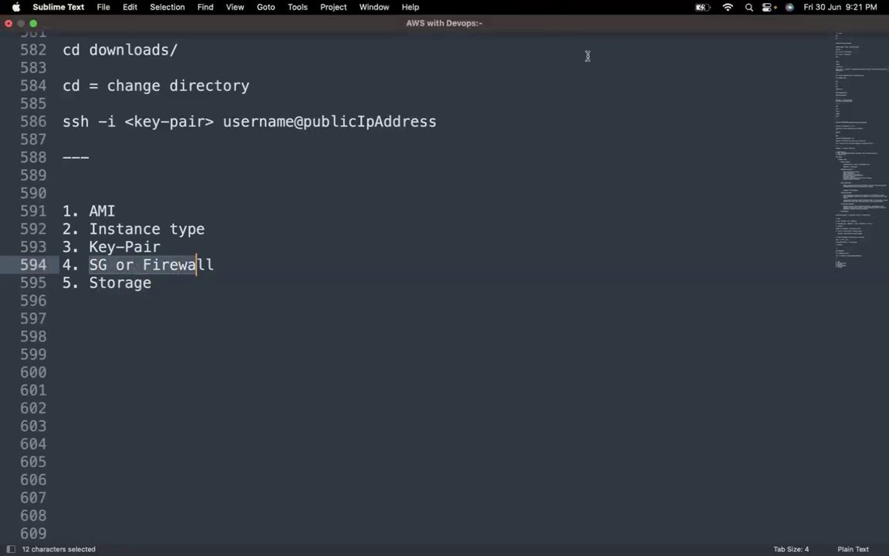